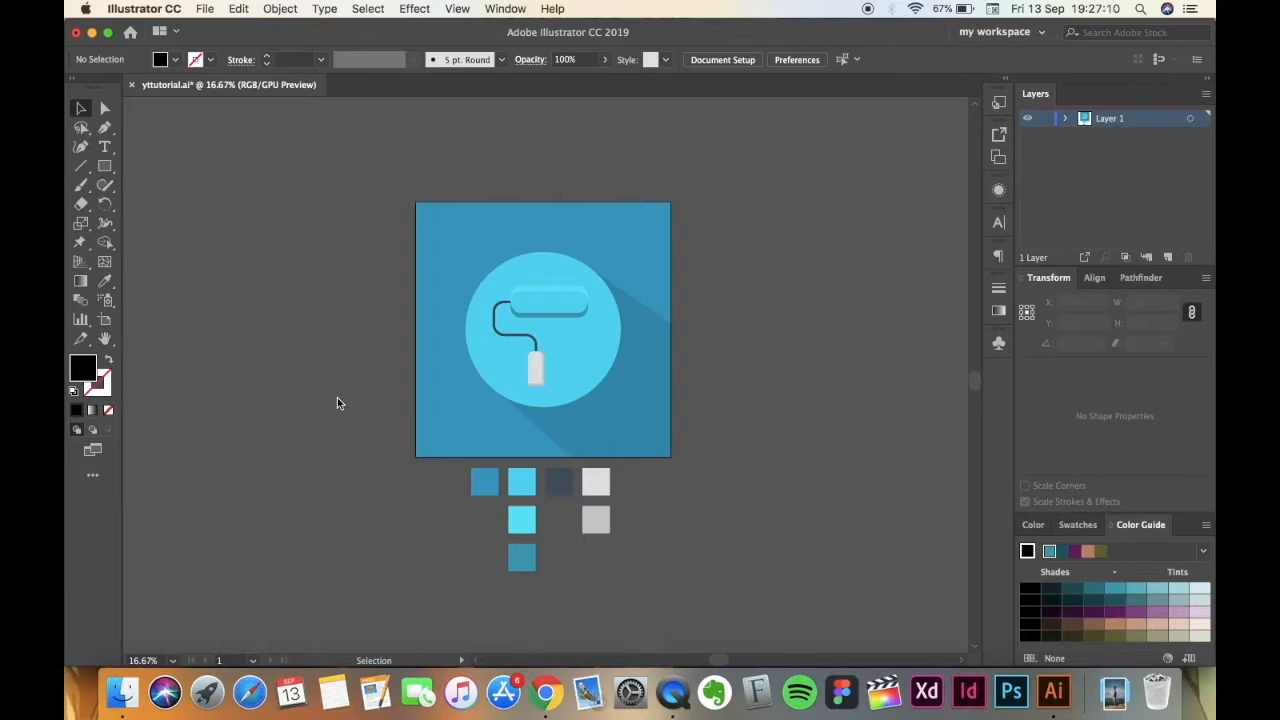
Select and copy all the colour swatch squares below the artboard of the finished paint roller illustration.
{"action": "key", "text": "super+equal"}
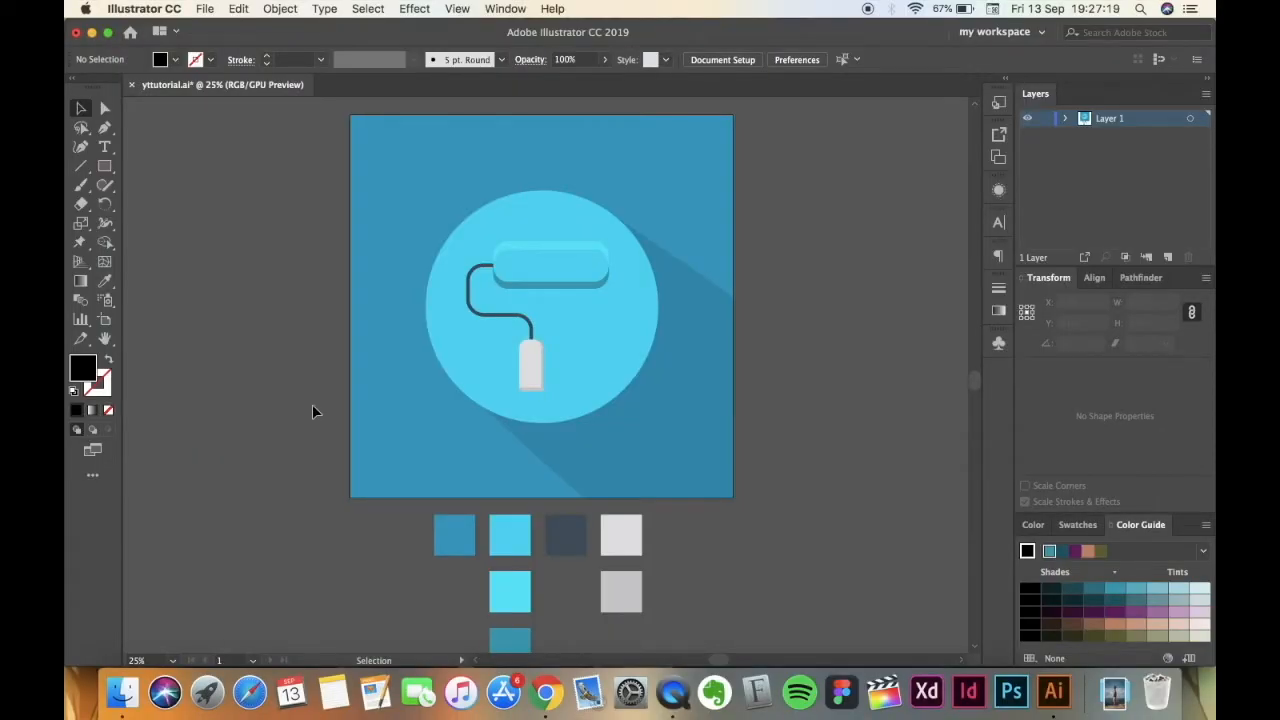
{"action": "scroll", "coordinate": [228, 520], "scroll_direction": "down", "scroll_amount": 3}
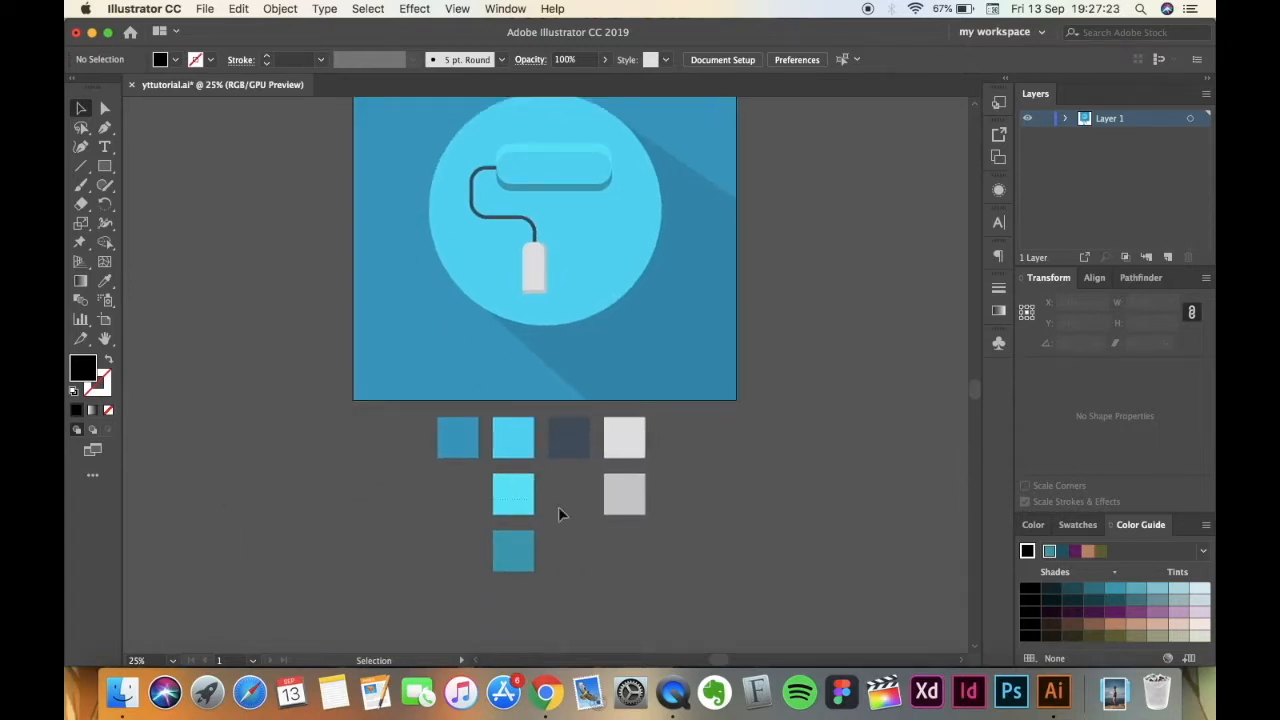
{"action": "left_click_drag", "start_coordinate": [713, 609], "coordinate": [729, 608]}
{"action": "key", "text": "a"}
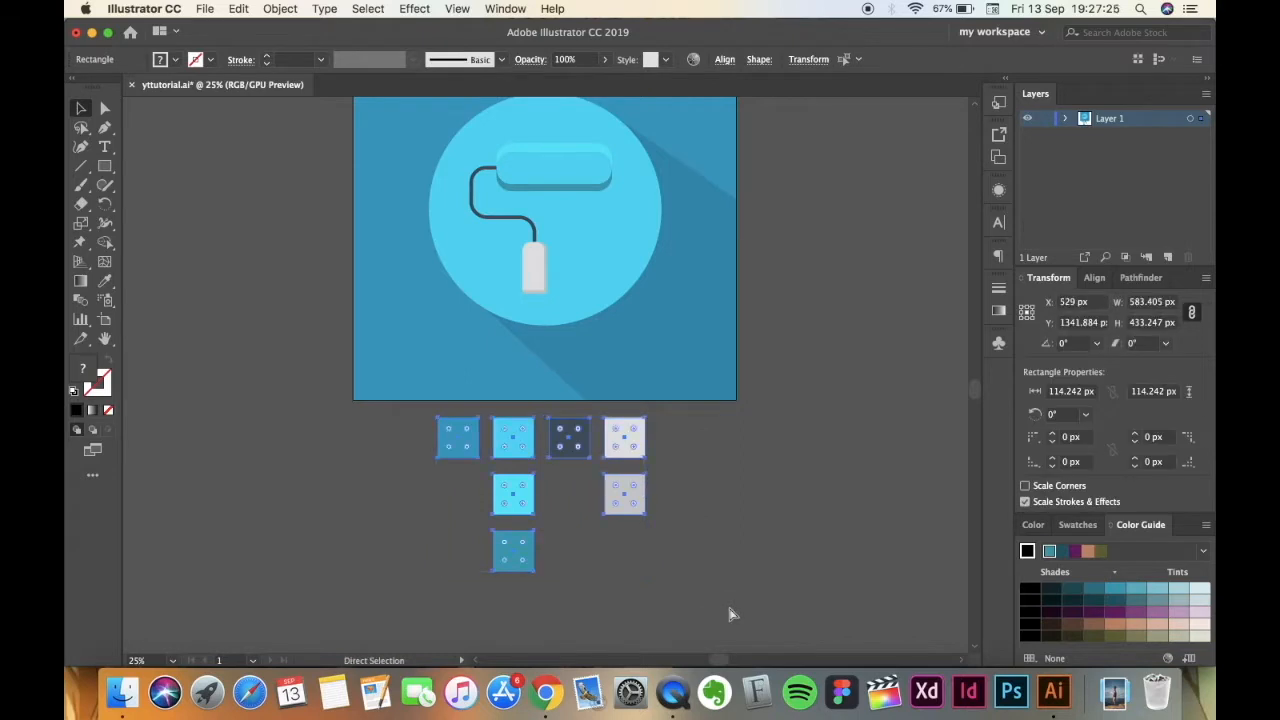
{"action": "left_click", "coordinate": [205, 9]}
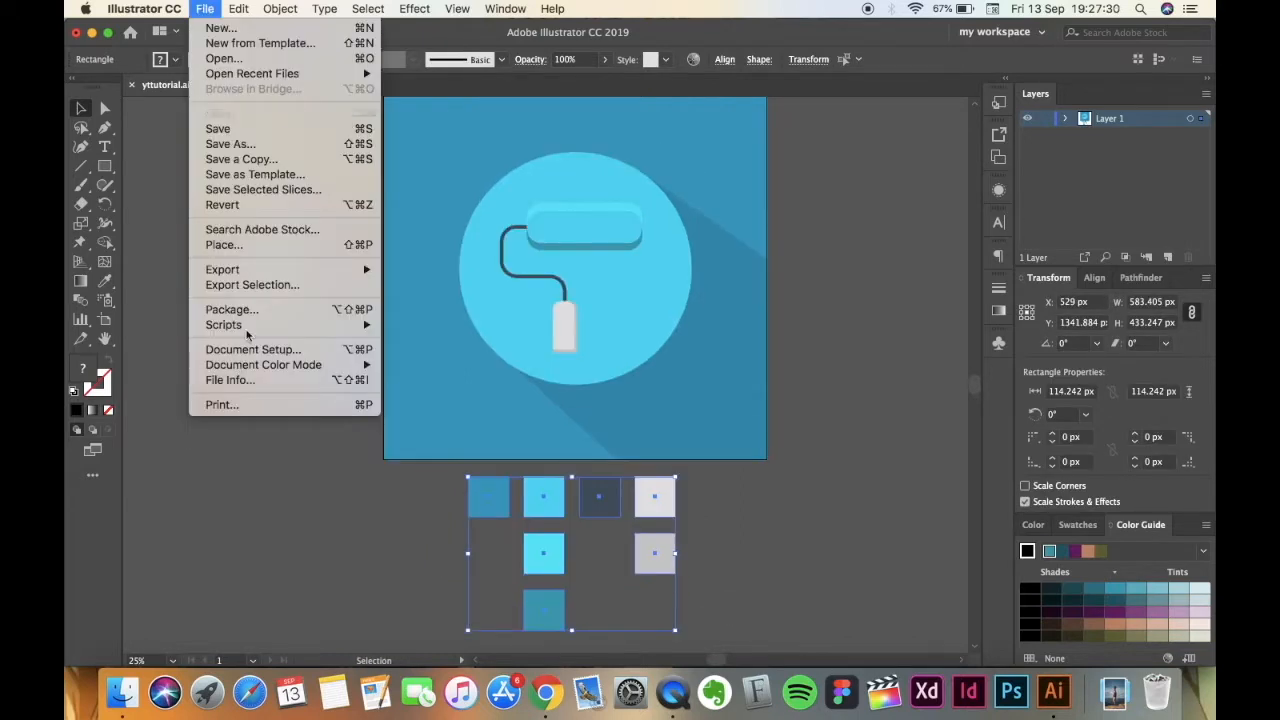
{"action": "left_click", "coordinate": [285, 557]}
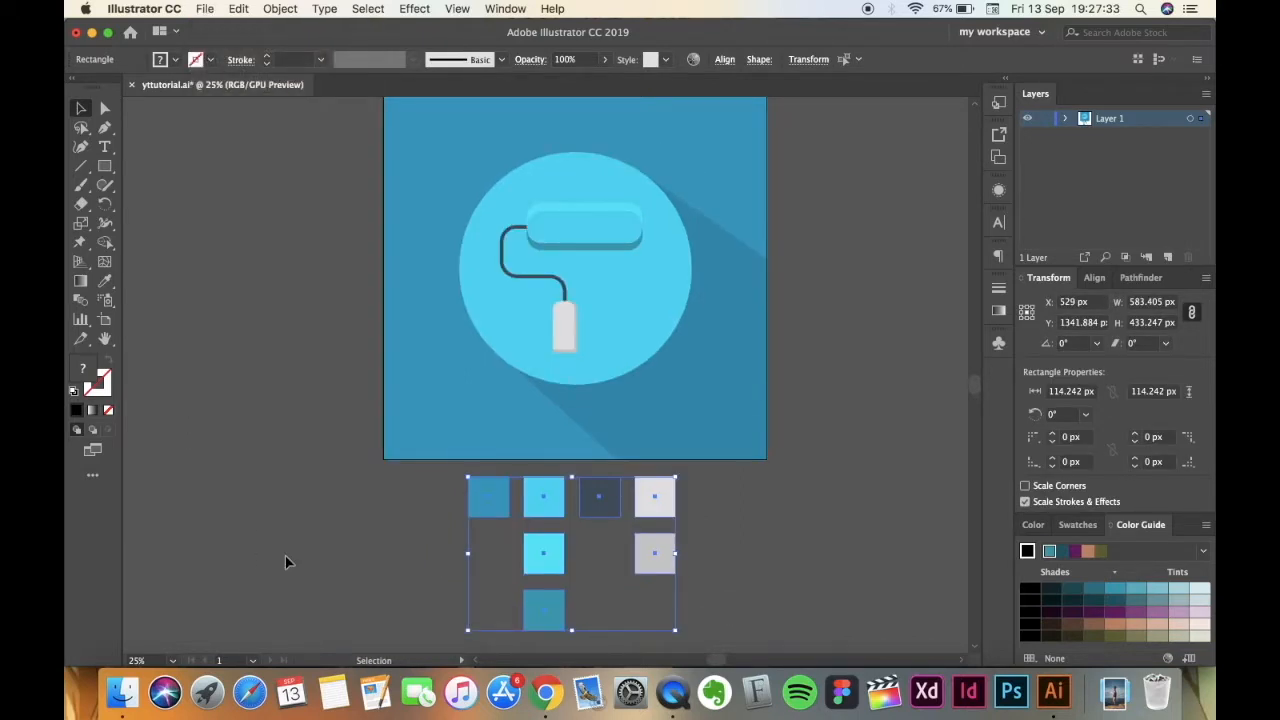
Create a new 1080 x 1080 px document named "something i draw".
{"action": "left_click", "coordinate": [205, 9]}
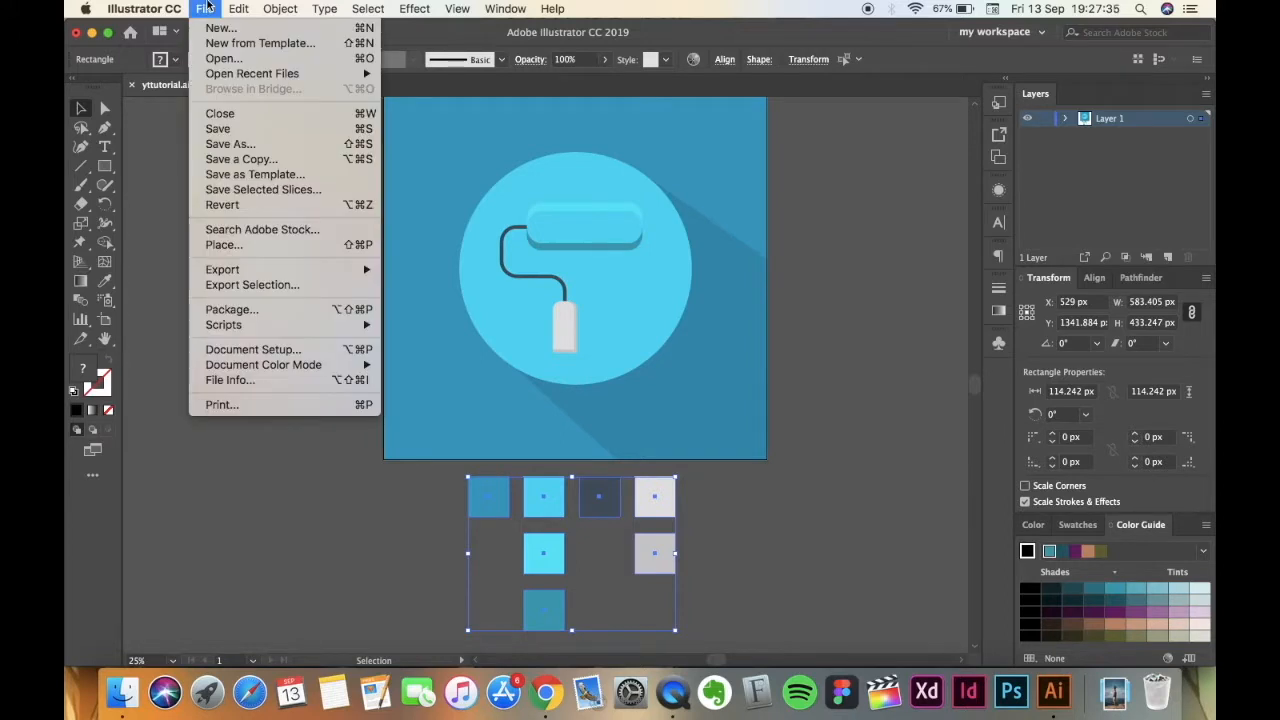
{"action": "left_click", "coordinate": [224, 28]}
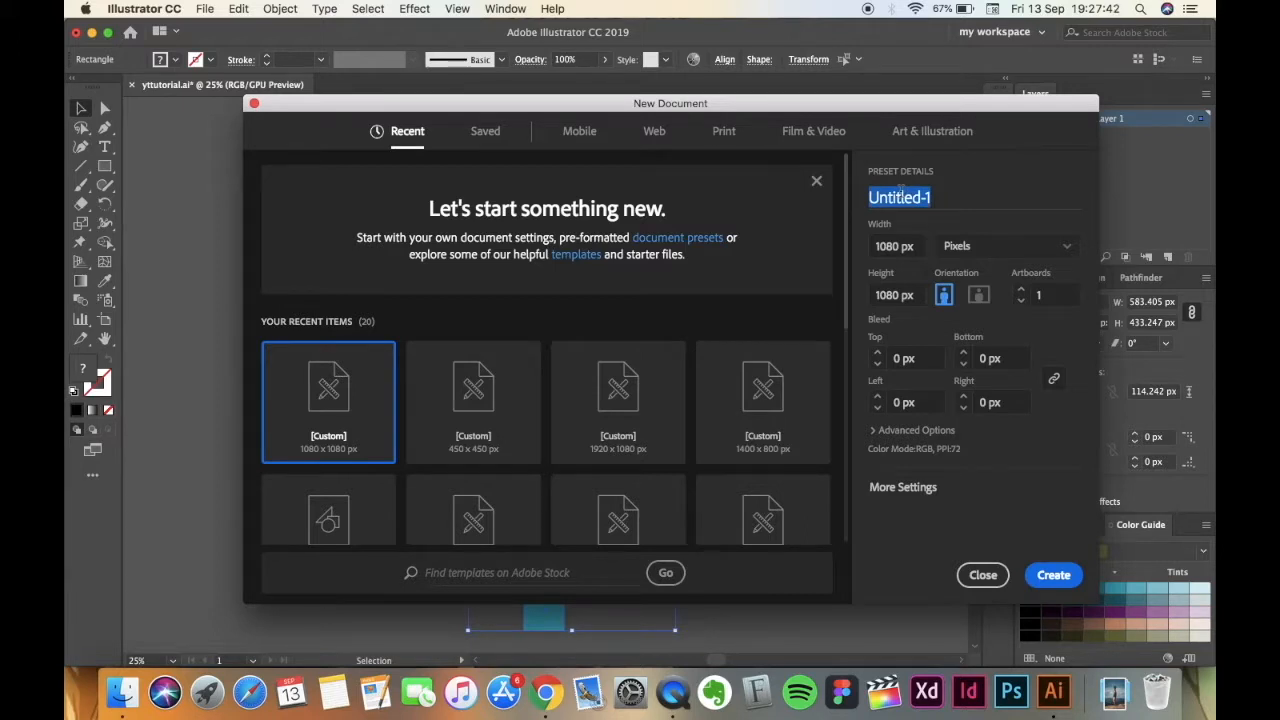
{"action": "type", "text": "something "}
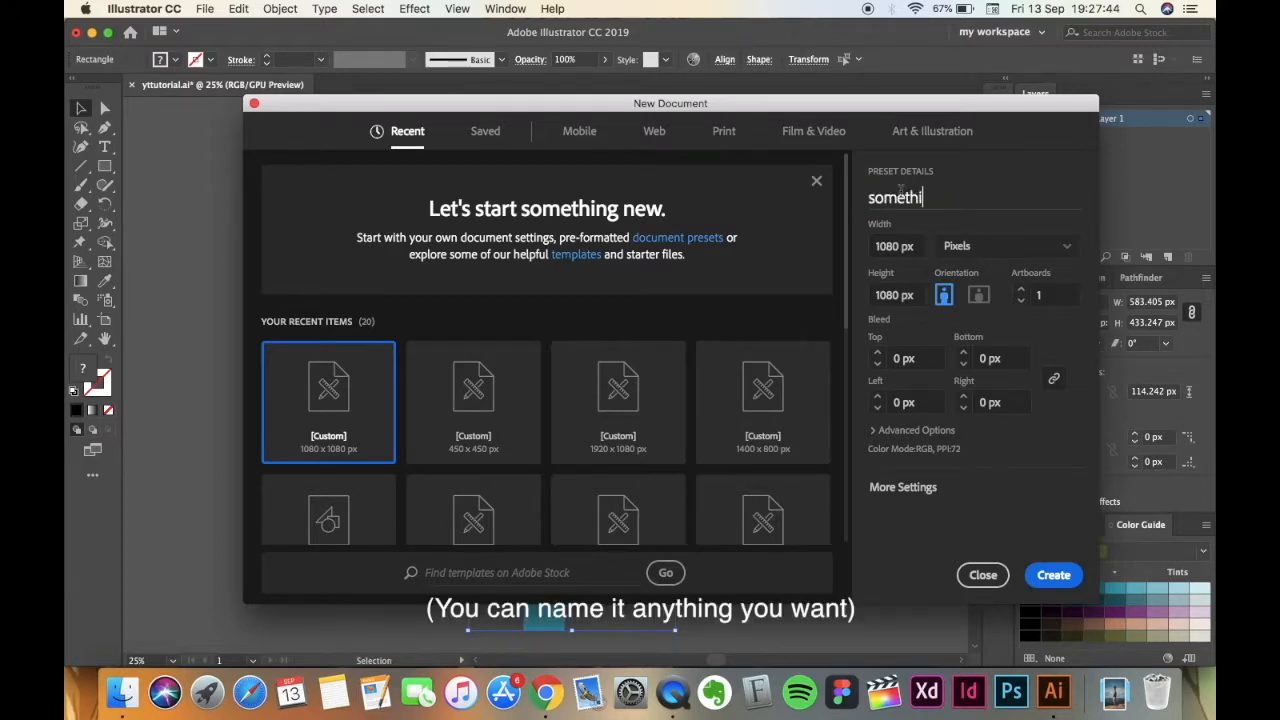
{"action": "type", "text": "i draw"}
{"action": "left_click", "coordinate": [1050, 579]}
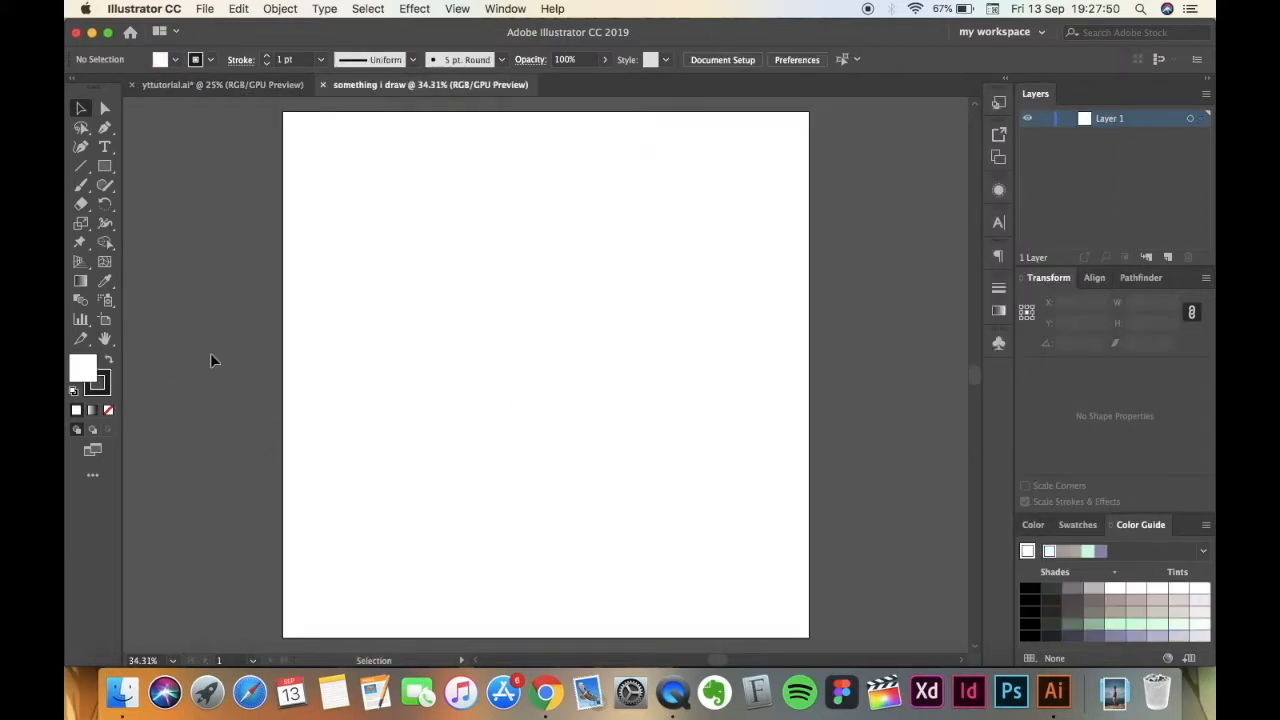
Paste the copied colour swatches into the new document and place them beside the artboard's right edge.
{"action": "scroll", "coordinate": [211, 356], "scroll_direction": "right", "scroll_amount": 5}
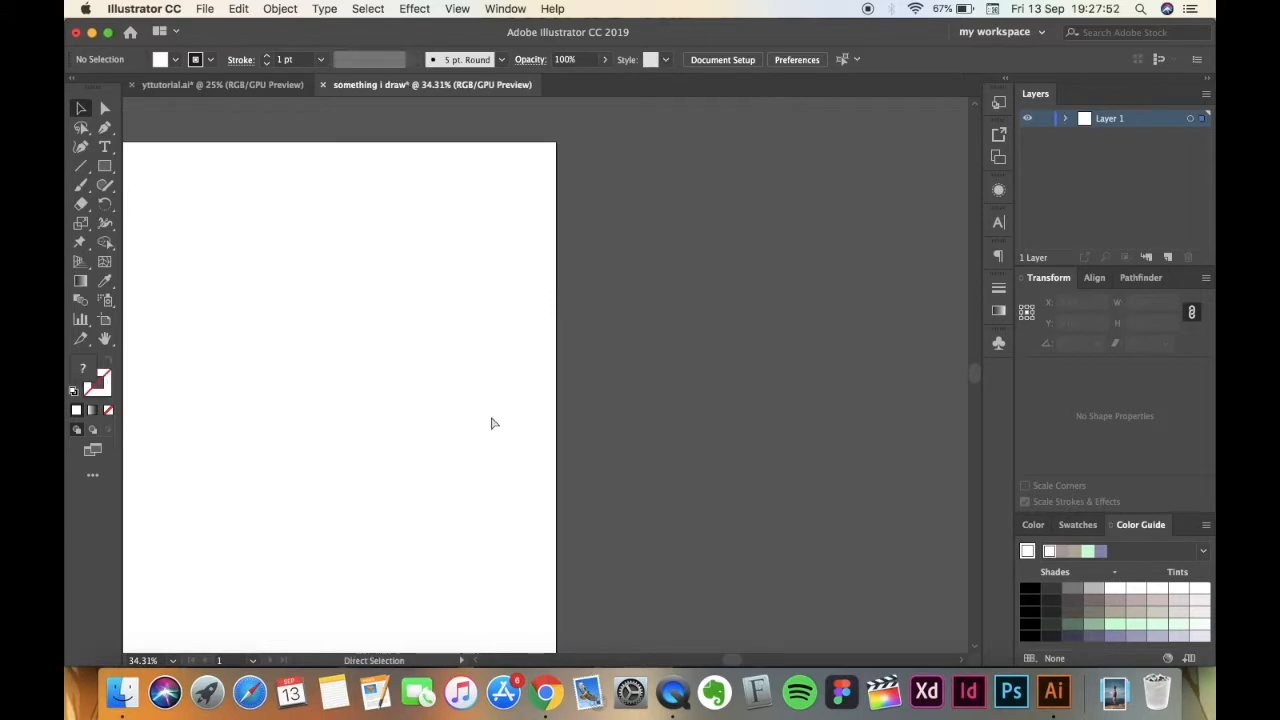
{"action": "key", "text": "cmd+v"}
{"action": "left_click_drag", "start_coordinate": [424, 307], "coordinate": [598, 325]}
{"action": "scroll", "coordinate": [283, 456], "scroll_direction": "left", "scroll_amount": 2}
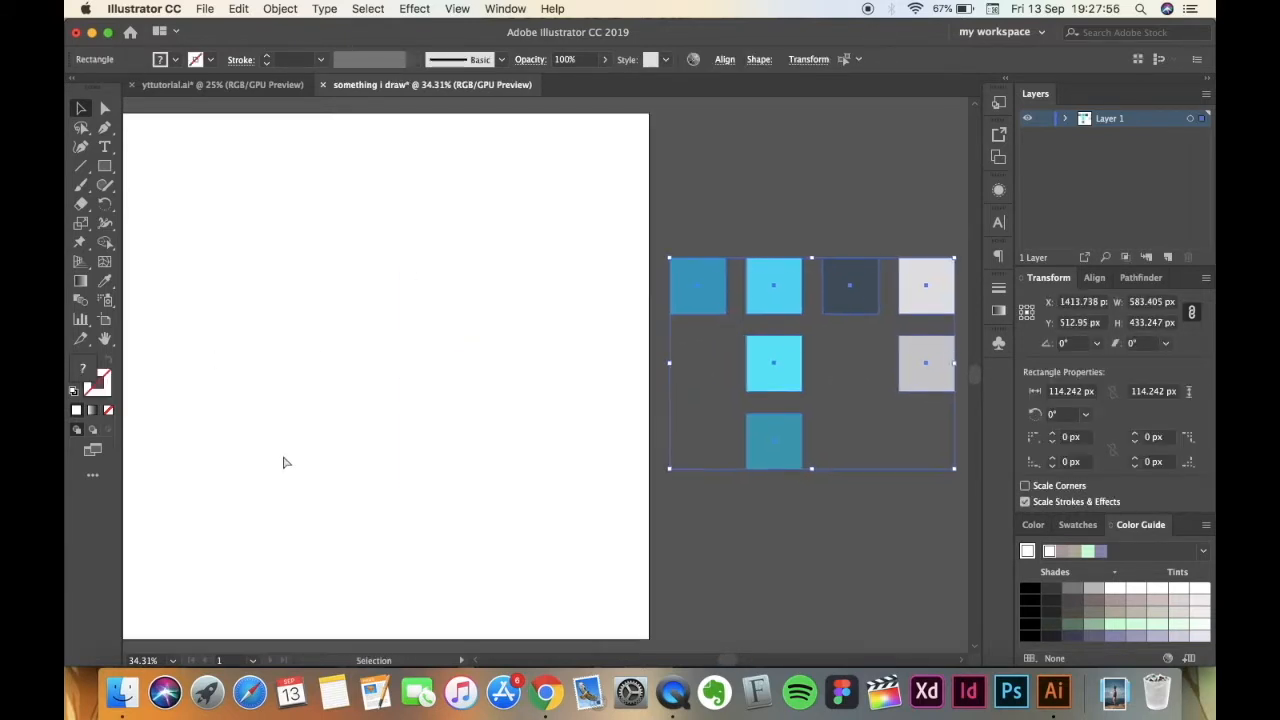
Move the group of colour swatches to just below the artboard, roughly centred, and deselect them.
{"action": "key", "text": "super+minus"}
{"action": "scroll", "coordinate": [283, 456], "scroll_direction": "left", "scroll_amount": 6}
{"action": "scroll", "coordinate": [283, 456], "scroll_direction": "down", "scroll_amount": 2}
{"action": "scroll", "coordinate": [282, 462], "scroll_direction": "left", "scroll_amount": 2}
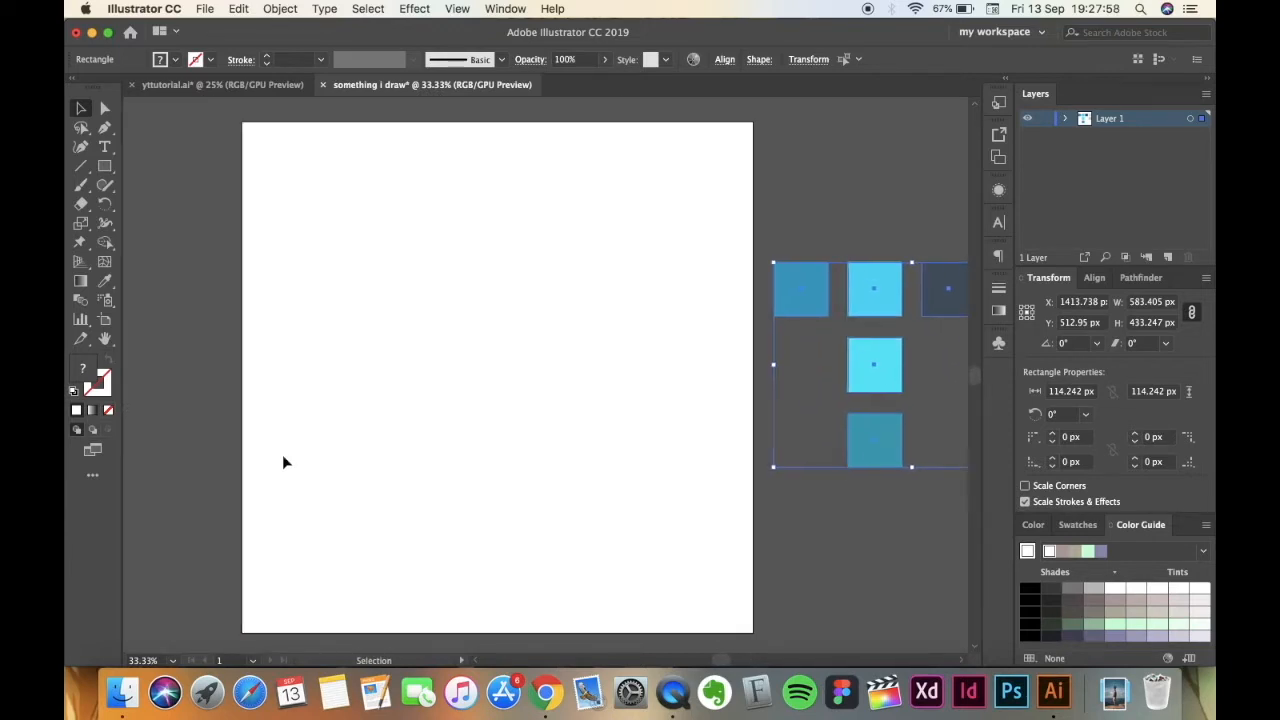
{"action": "key", "text": "super+minus"}
{"action": "scroll", "coordinate": [411, 389], "scroll_direction": "left", "scroll_amount": 6}
{"action": "scroll", "coordinate": [411, 389], "scroll_direction": "down", "scroll_amount": 2}
{"action": "left_click_drag", "start_coordinate": [710, 258], "coordinate": [385, 564]}
{"action": "scroll", "coordinate": [385, 562], "scroll_direction": "left", "scroll_amount": 5}
{"action": "scroll", "coordinate": [385, 562], "scroll_direction": "down", "scroll_amount": 2}
{"action": "left_click", "coordinate": [250, 426]}
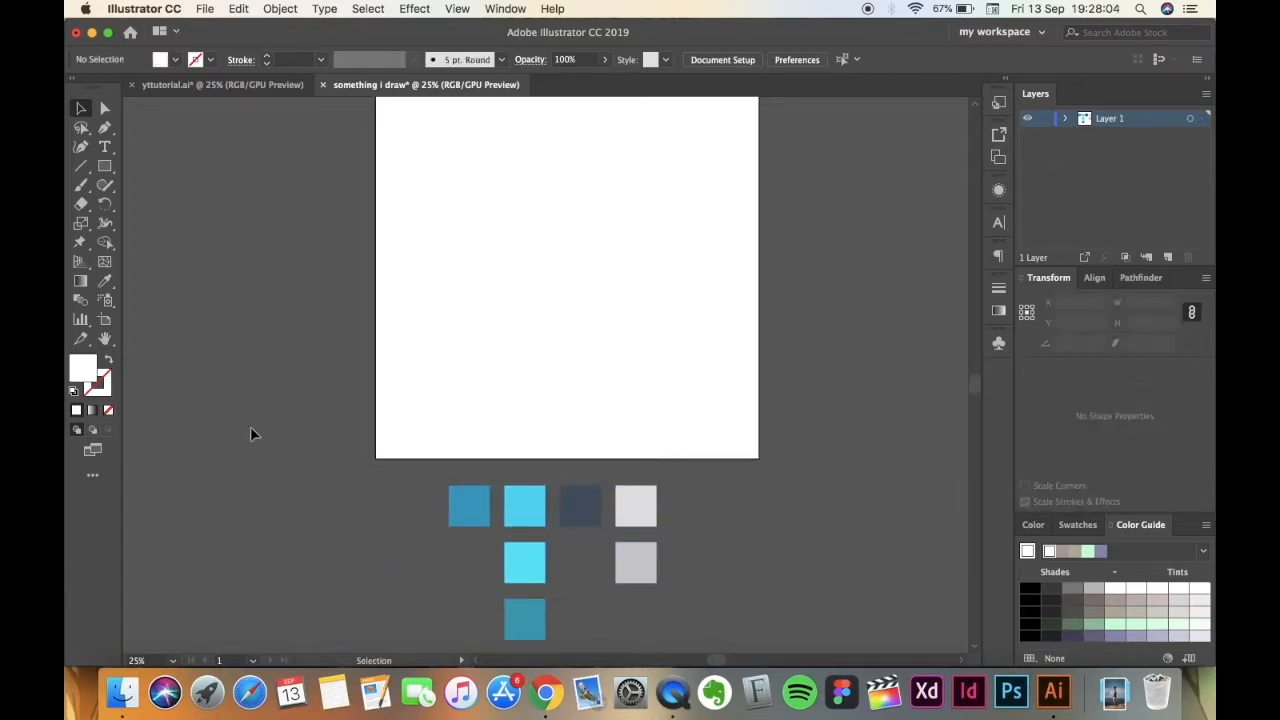
{"action": "scroll", "coordinate": [250, 430], "scroll_direction": "up", "scroll_amount": 2}
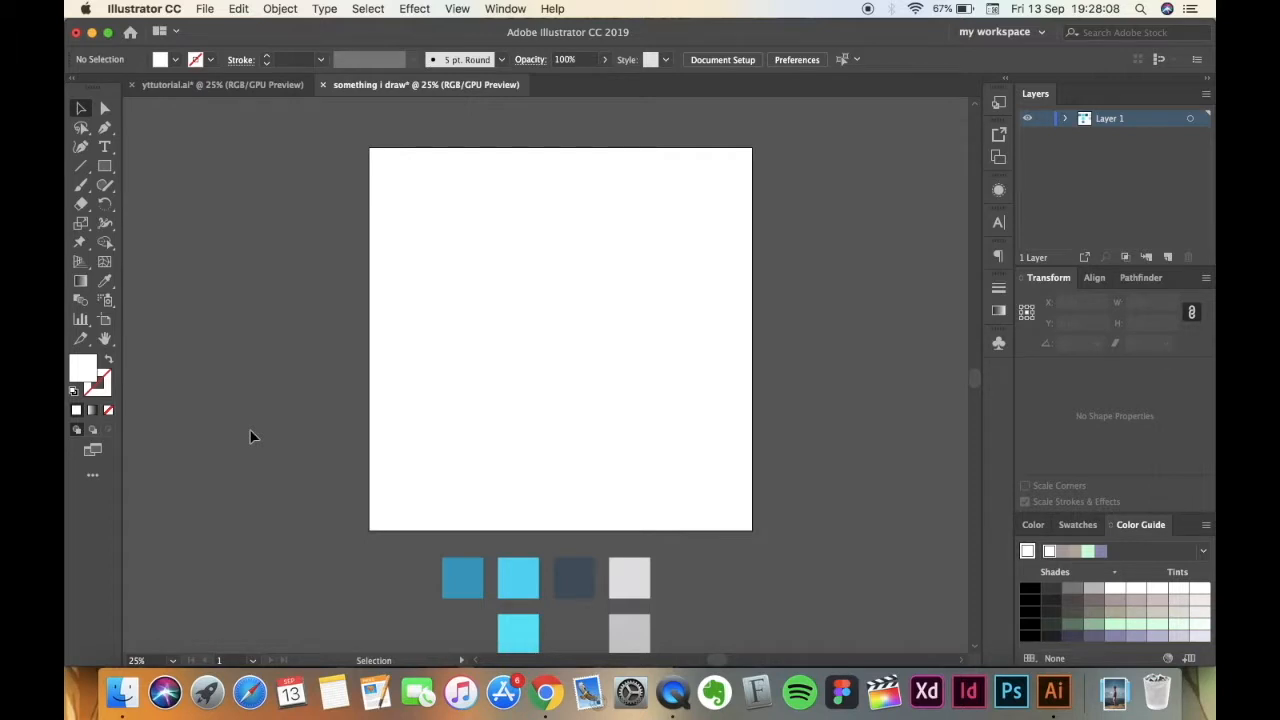
Create a 68 x 144 px rectangle near the middle of the artboard.
{"action": "left_click", "coordinate": [105, 166]}
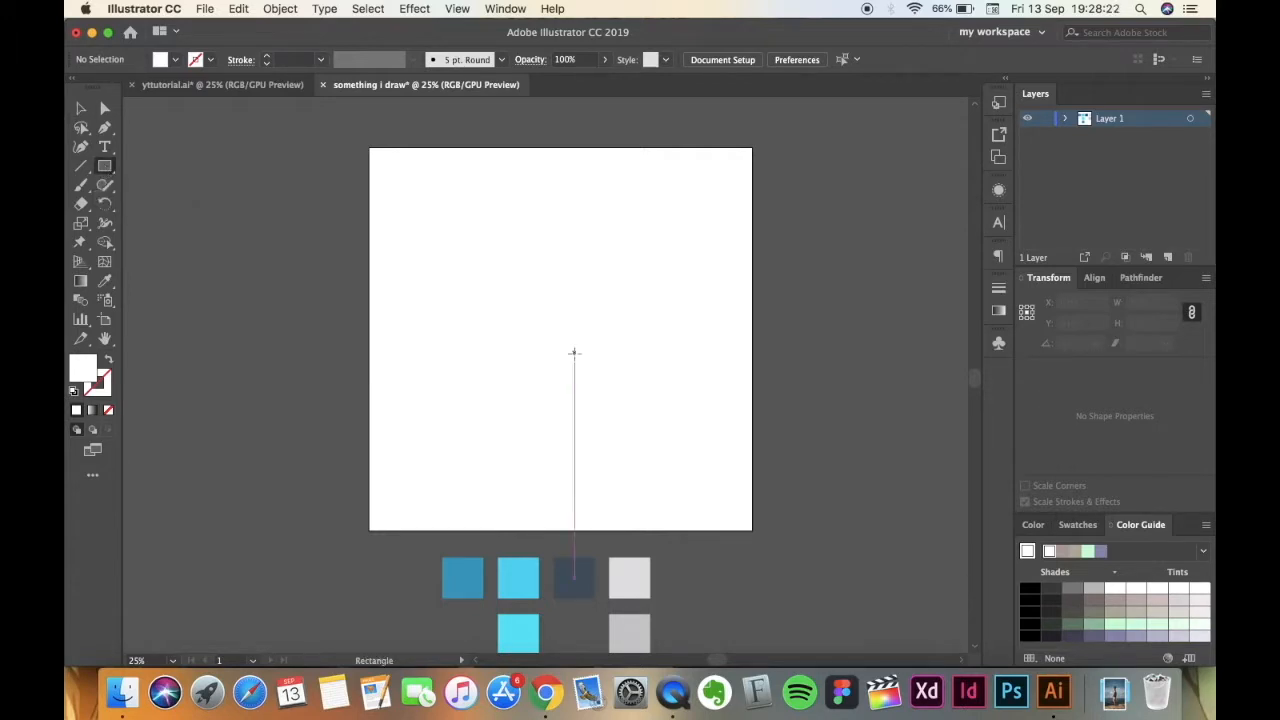
{"action": "left_click", "coordinate": [554, 326]}
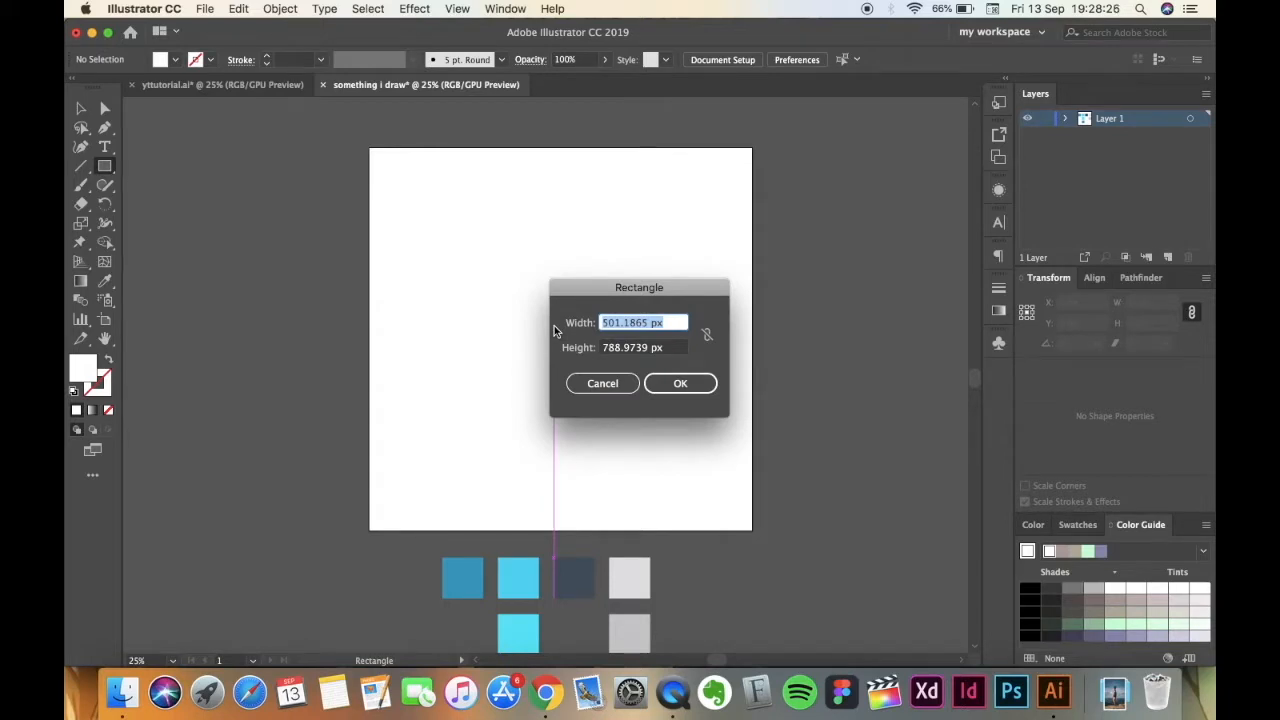
{"action": "type", "text": "68"}
{"action": "key", "text": "Tab"}
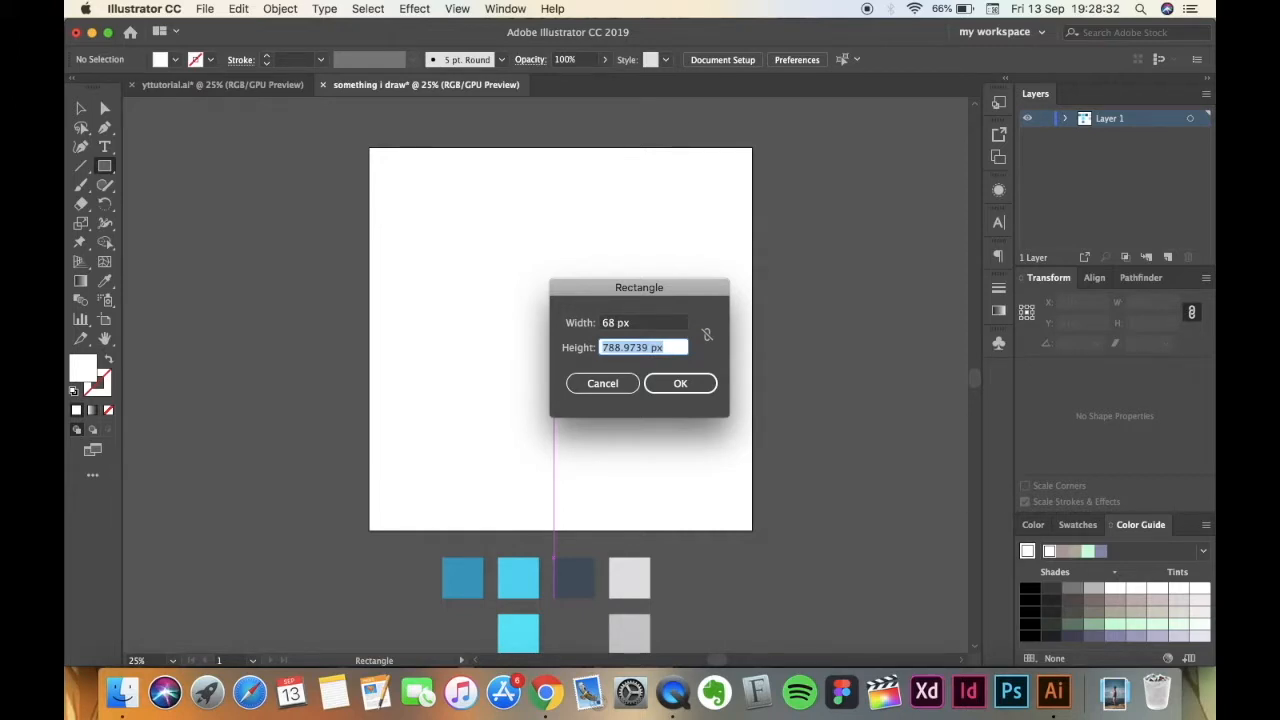
{"action": "type", "text": "144"}
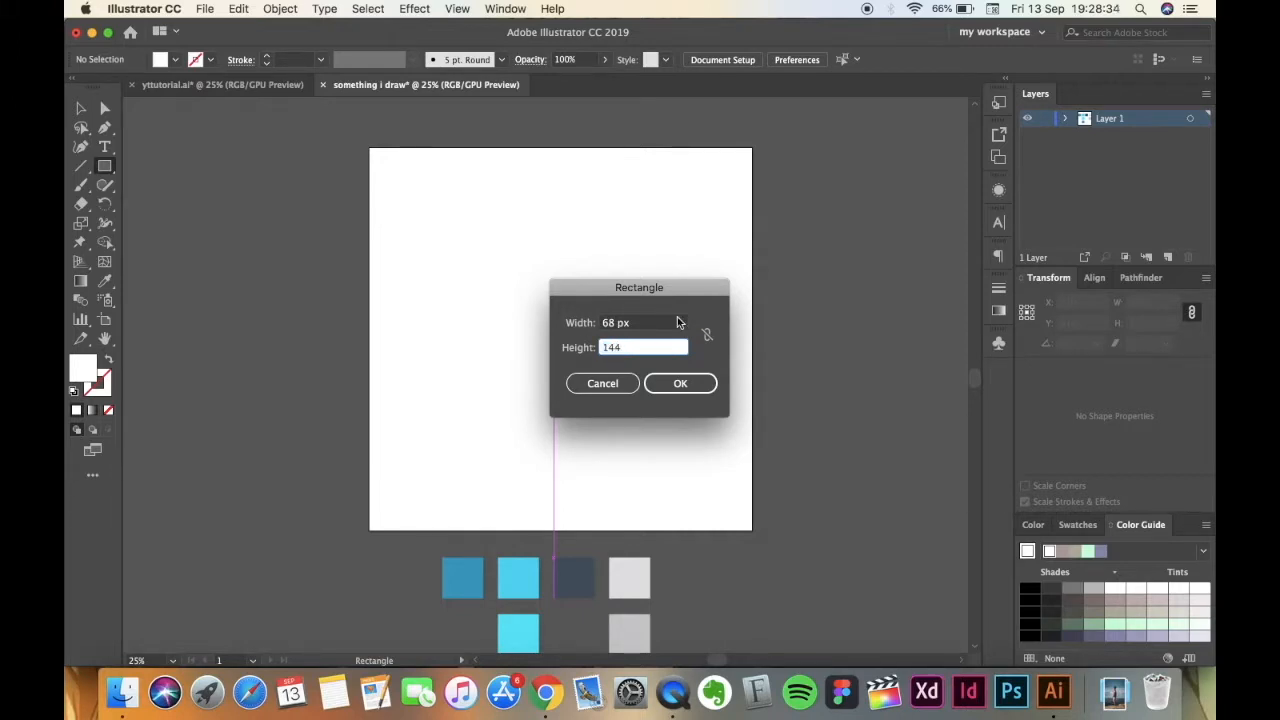
{"action": "left_click", "coordinate": [678, 383]}
{"action": "key", "text": "super+equal"}
{"action": "left_click", "coordinate": [82, 108]}
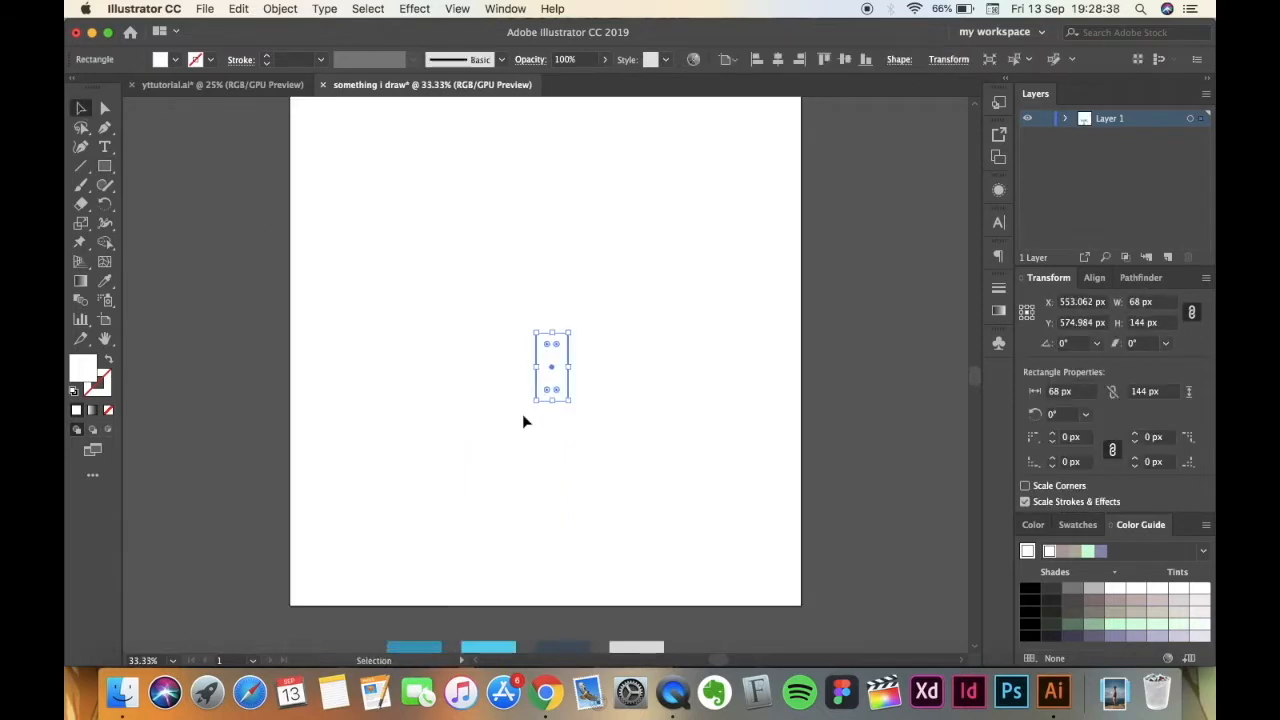
Fill the rectangle with the light grey swatch colour using the Eyedropper.
{"action": "scroll", "coordinate": [515, 398], "scroll_direction": "down", "scroll_amount": 2}
{"action": "scroll", "coordinate": [515, 398], "scroll_direction": "left", "scroll_amount": 2}
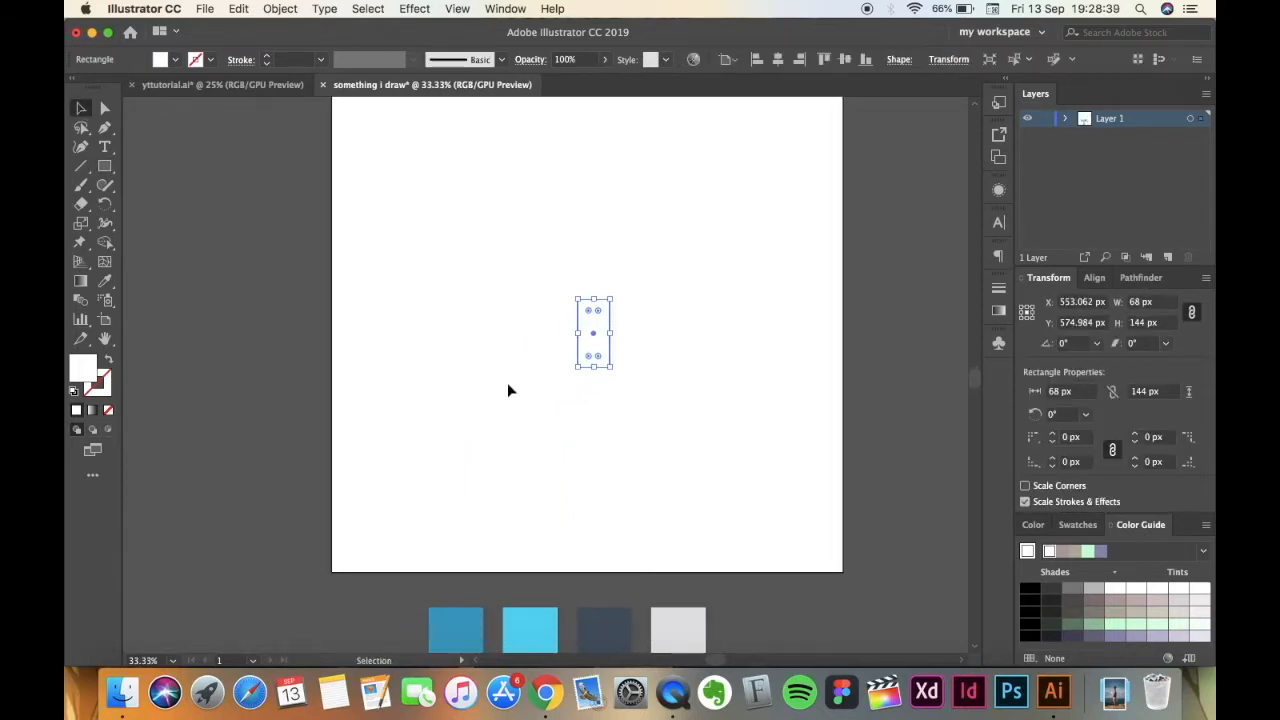
{"action": "left_click", "coordinate": [108, 290]}
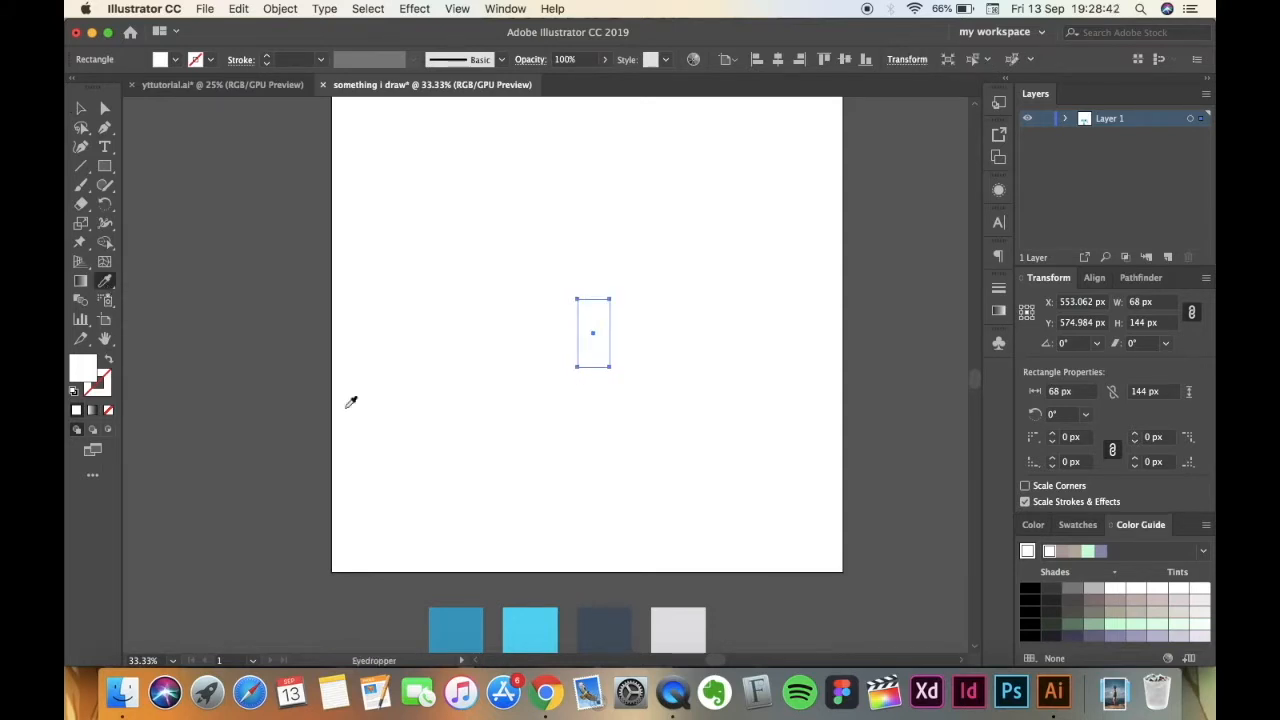
{"action": "scroll", "coordinate": [351, 400], "scroll_direction": "down", "scroll_amount": 3}
{"action": "scroll", "coordinate": [348, 506], "scroll_direction": "down", "scroll_amount": 1}
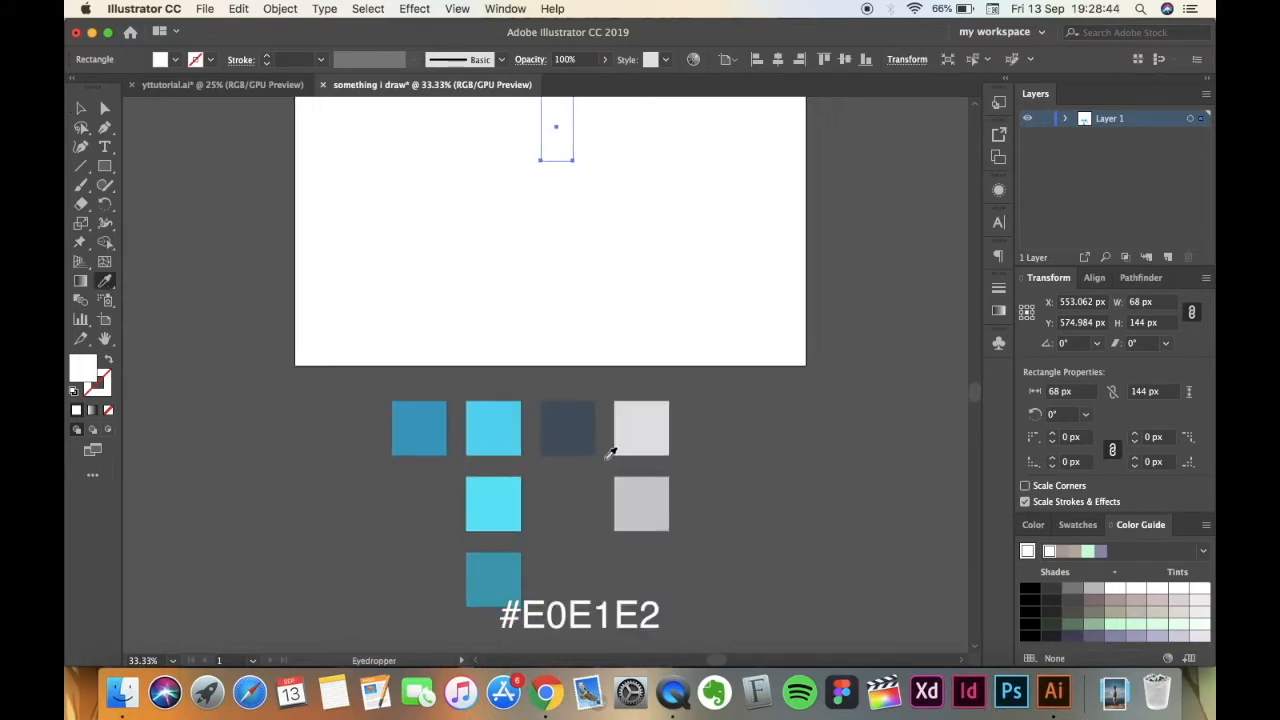
{"action": "left_click", "coordinate": [660, 440]}
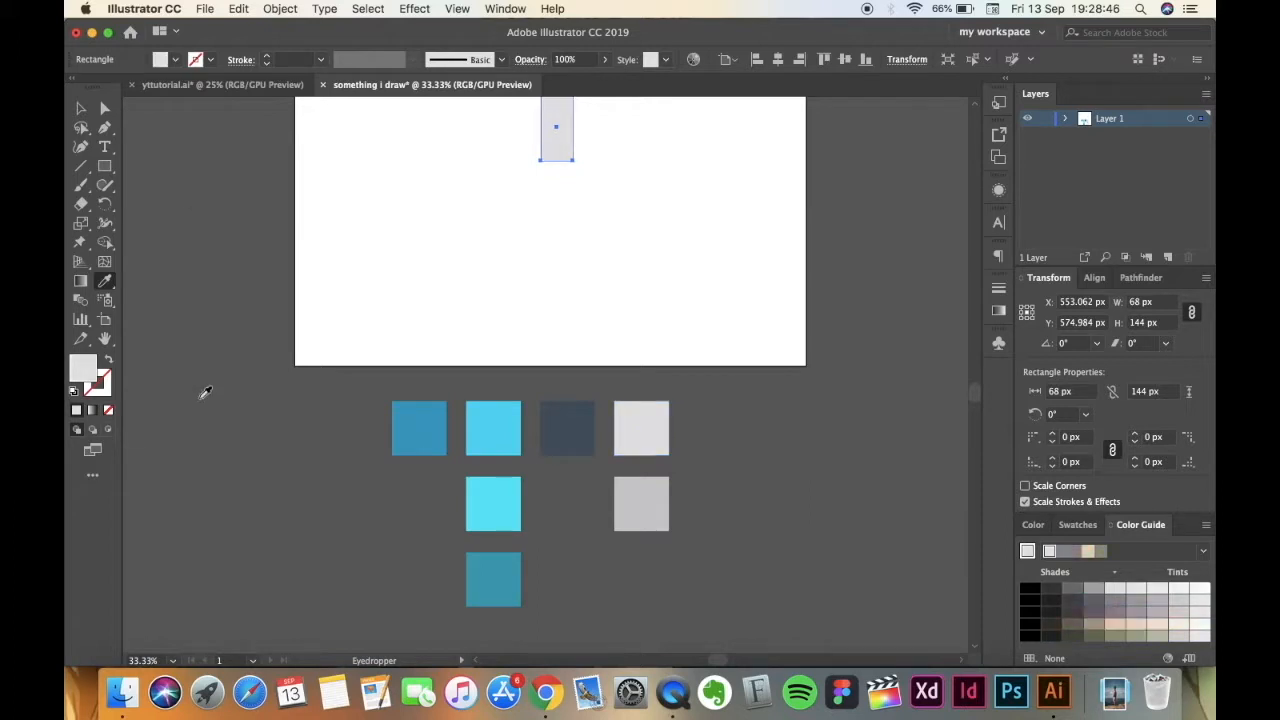
Move the grey rectangle down the artboard to about X 519 px, Y 719 px and deselect it.
{"action": "scroll", "coordinate": [200, 391], "scroll_direction": "up", "scroll_amount": 3}
{"action": "key", "text": "v"}
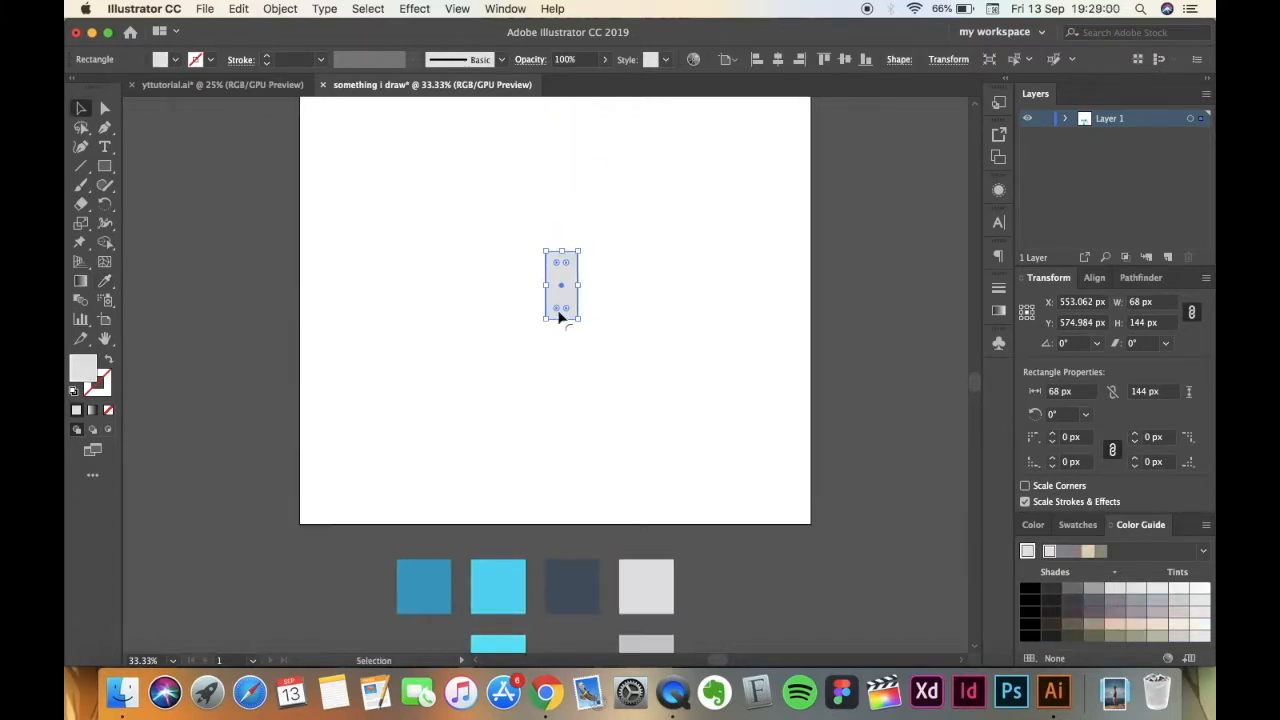
{"action": "left_click_drag", "start_coordinate": [551, 297], "coordinate": [534, 364]}
{"action": "left_click", "coordinate": [476, 363]}
Unlink the corner radius values and round only the grey rectangle's two upper corners to 22 px.
{"action": "key", "text": "a"}
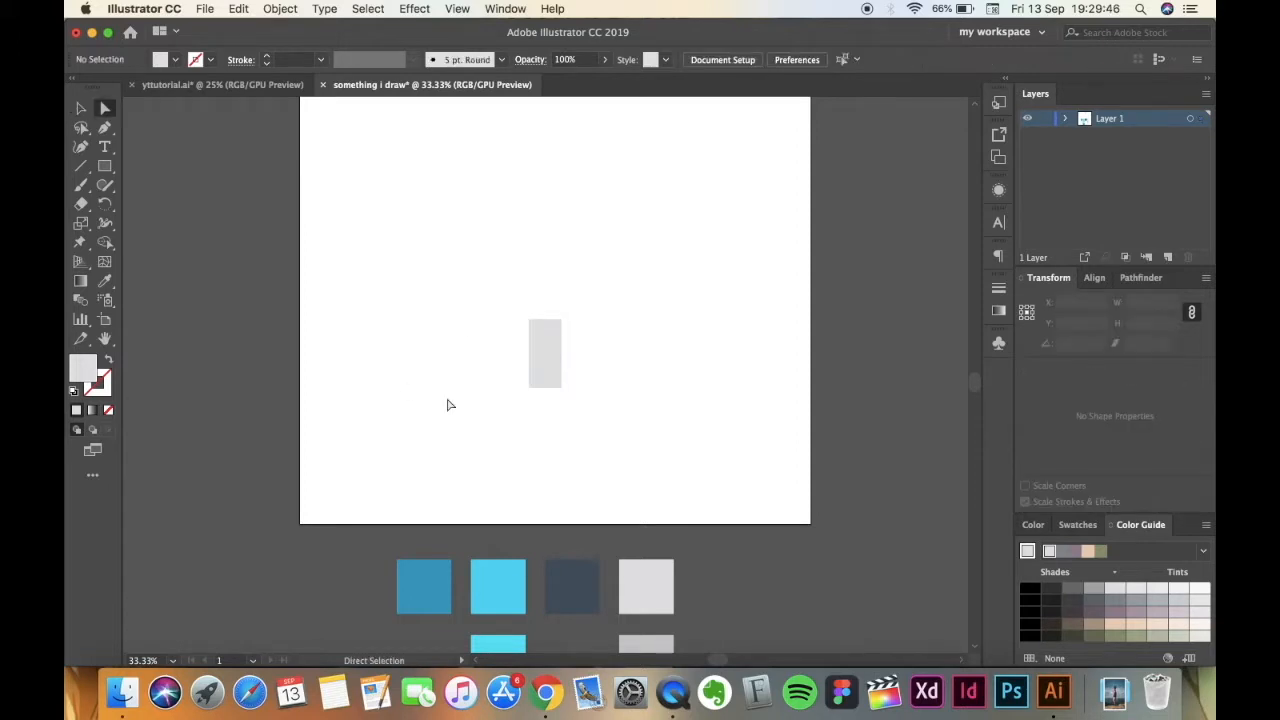
{"action": "left_click", "coordinate": [543, 377]}
{"action": "left_click_drag", "start_coordinate": [506, 298], "coordinate": [592, 341]}
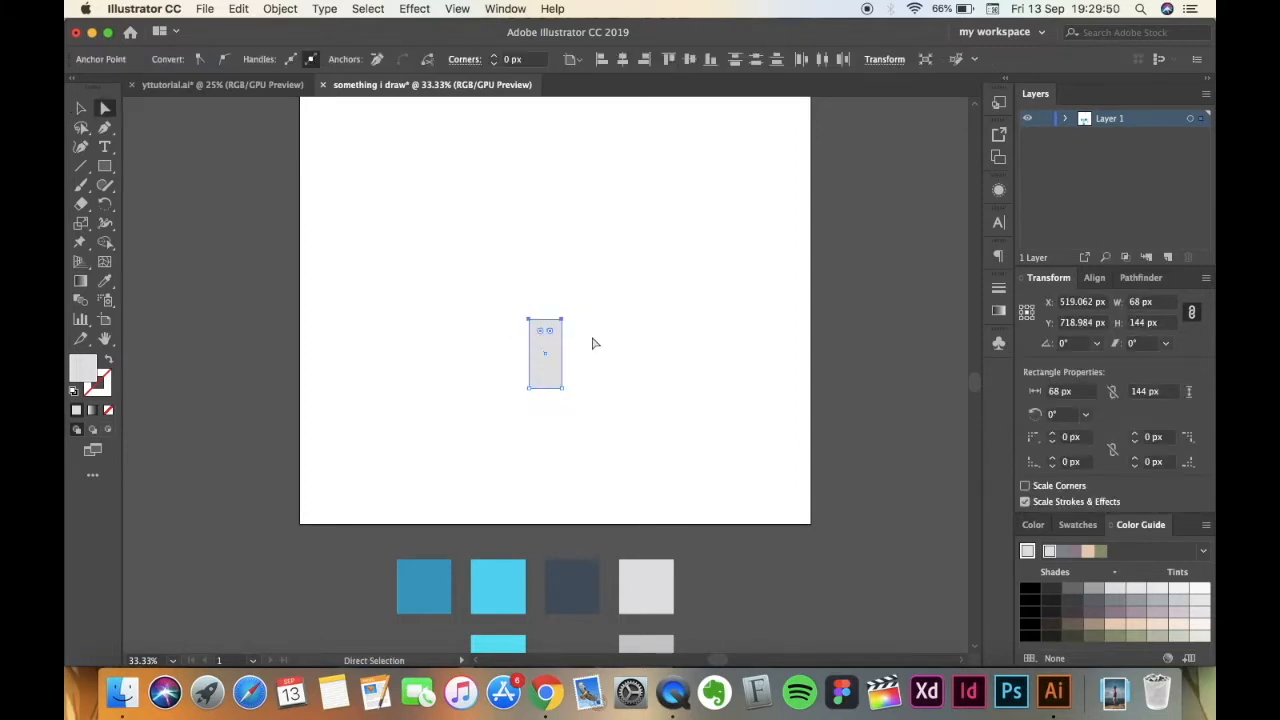
{"action": "left_click", "coordinate": [1113, 451]}
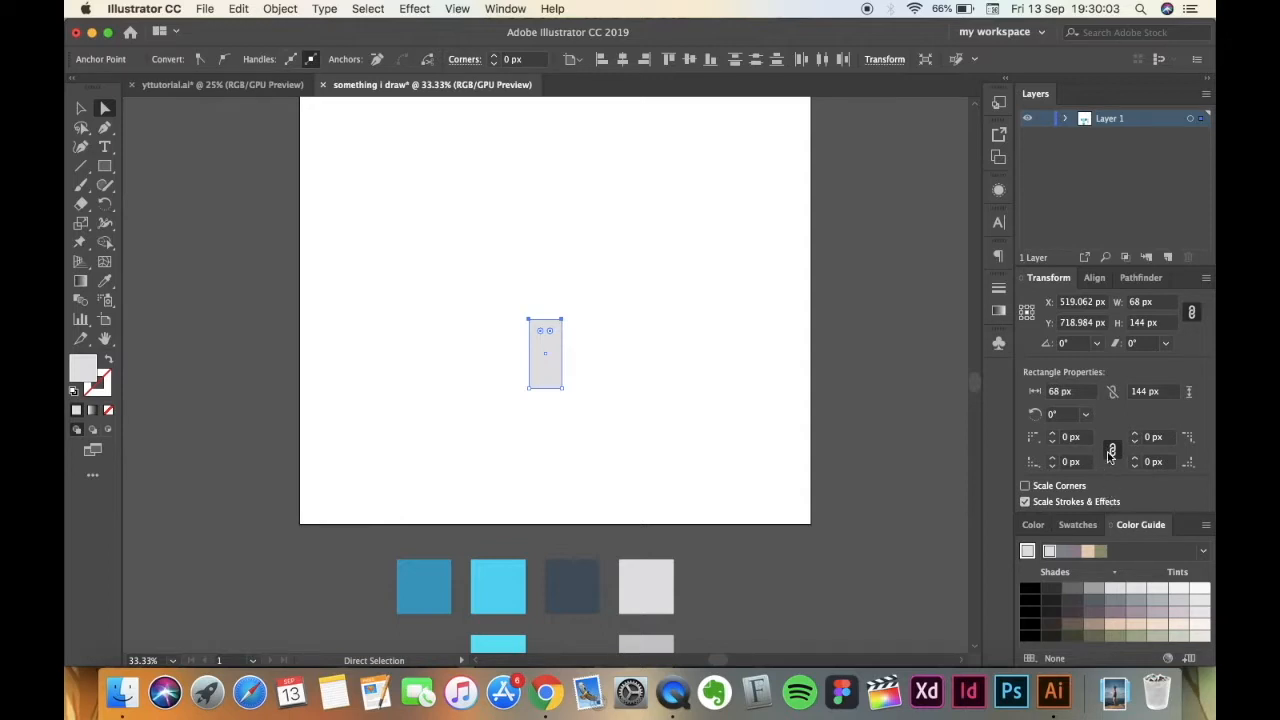
{"action": "left_click", "coordinate": [1064, 437]}
{"action": "type", "text": "22"}
{"action": "key", "text": "Return"}
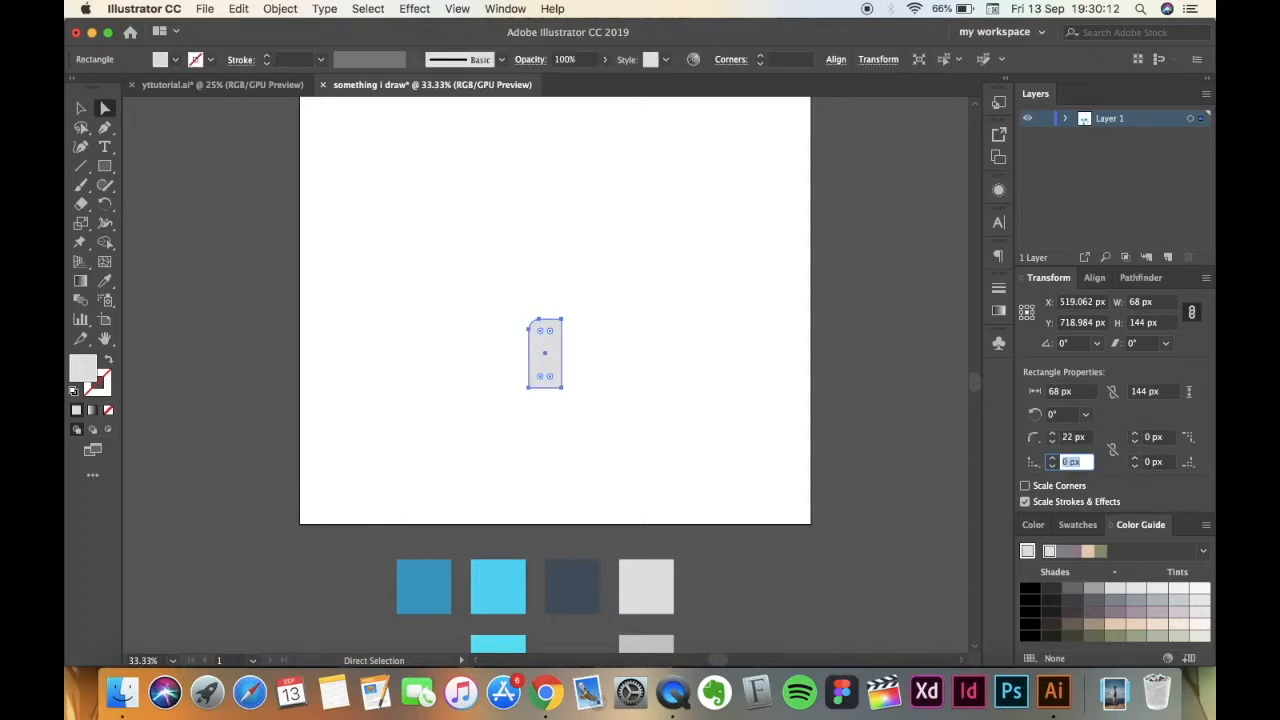
{"action": "left_click", "coordinate": [1148, 440]}
{"action": "type", "text": "22"}
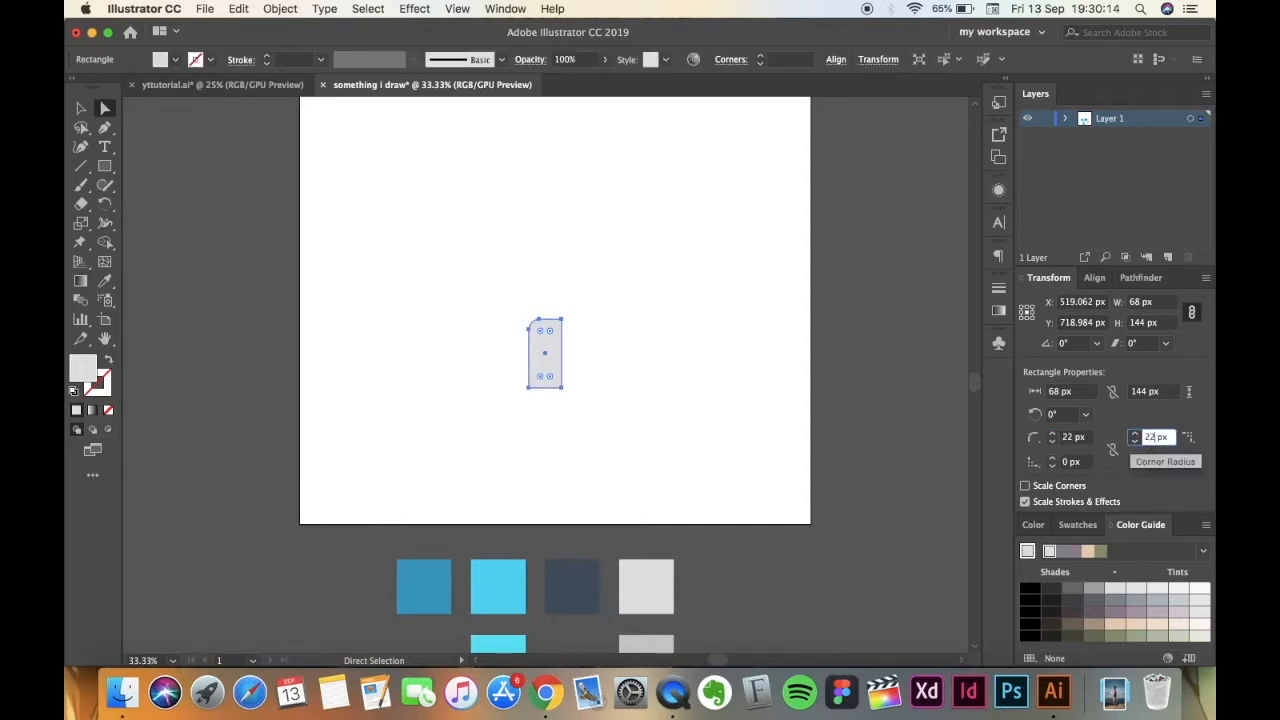
{"action": "key", "text": "Return"}
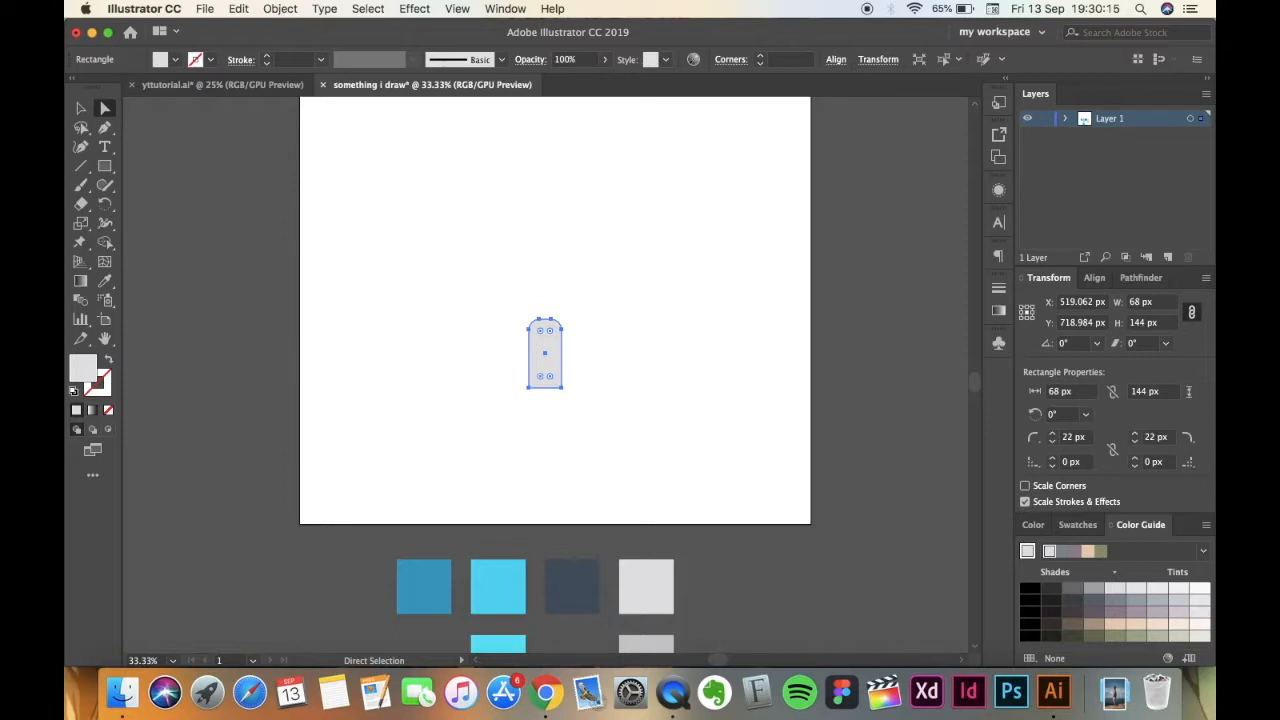
{"action": "left_click", "coordinate": [81, 107]}
{"action": "left_click", "coordinate": [403, 404]}
Create a 356 x 140 px rounded rectangle with a 42 px corner radius on the artboard.
{"action": "key", "text": "super+equal"}
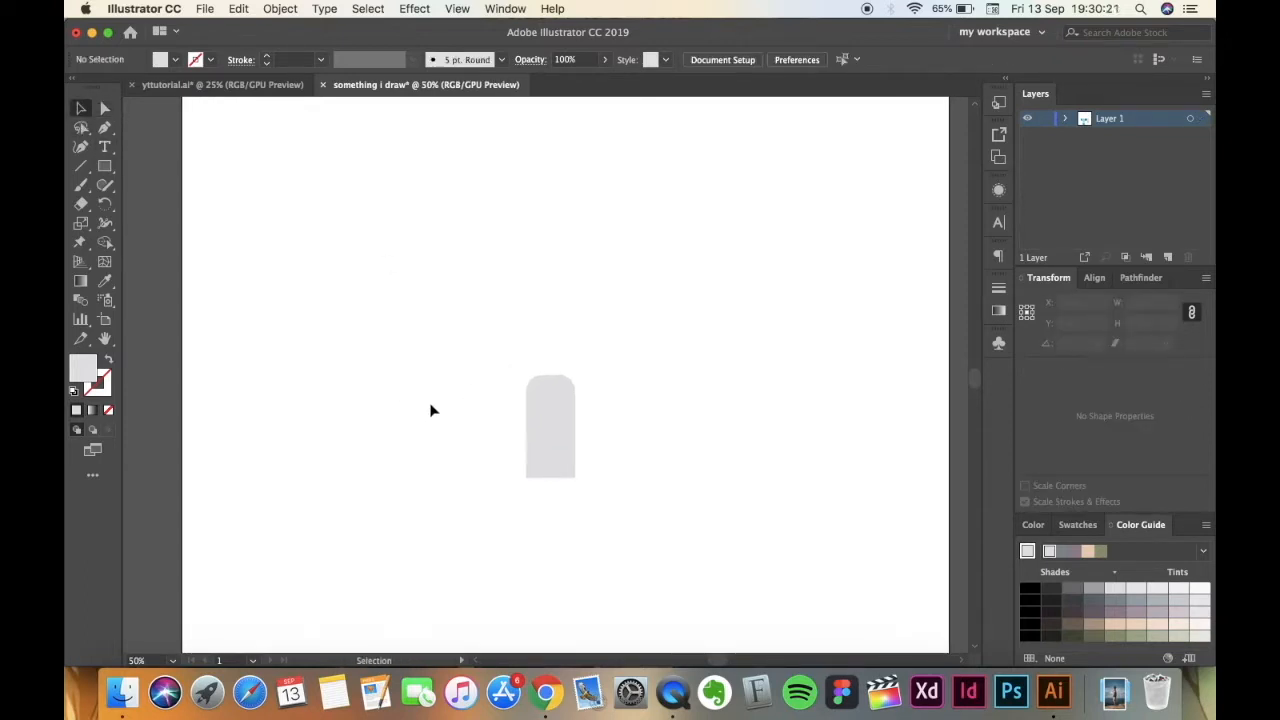
{"action": "key", "text": "super+minus"}
{"action": "key", "text": "super+minus"}
{"action": "key", "text": "super+equal"}
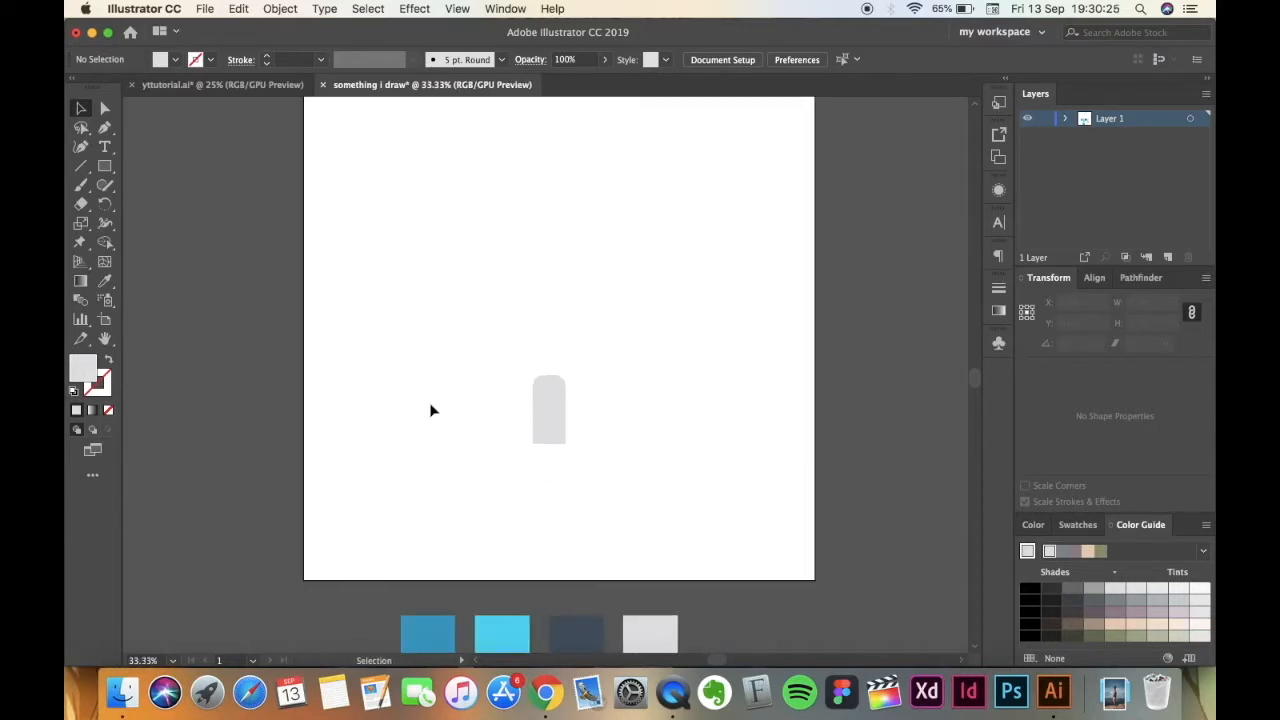
{"action": "left_click", "coordinate": [104, 168]}
{"action": "left_click_drag", "start_coordinate": [102, 173], "coordinate": [166, 188]}
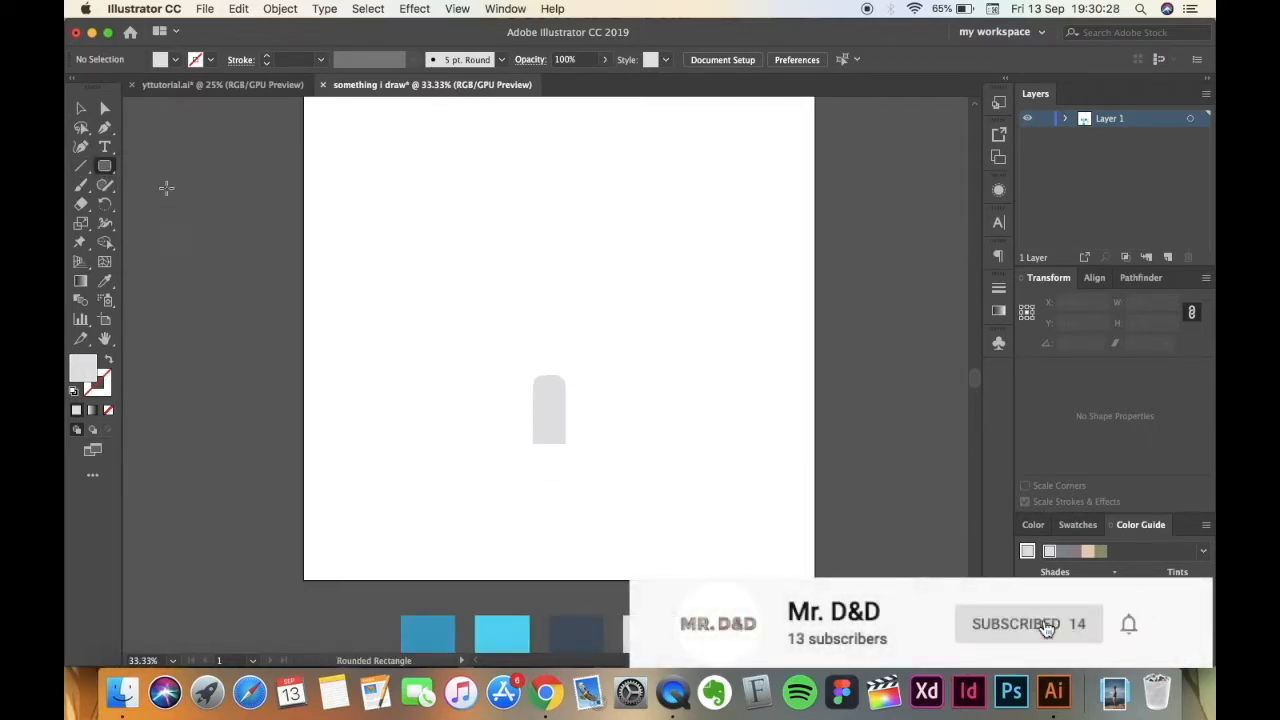
{"action": "left_click", "coordinate": [557, 314]}
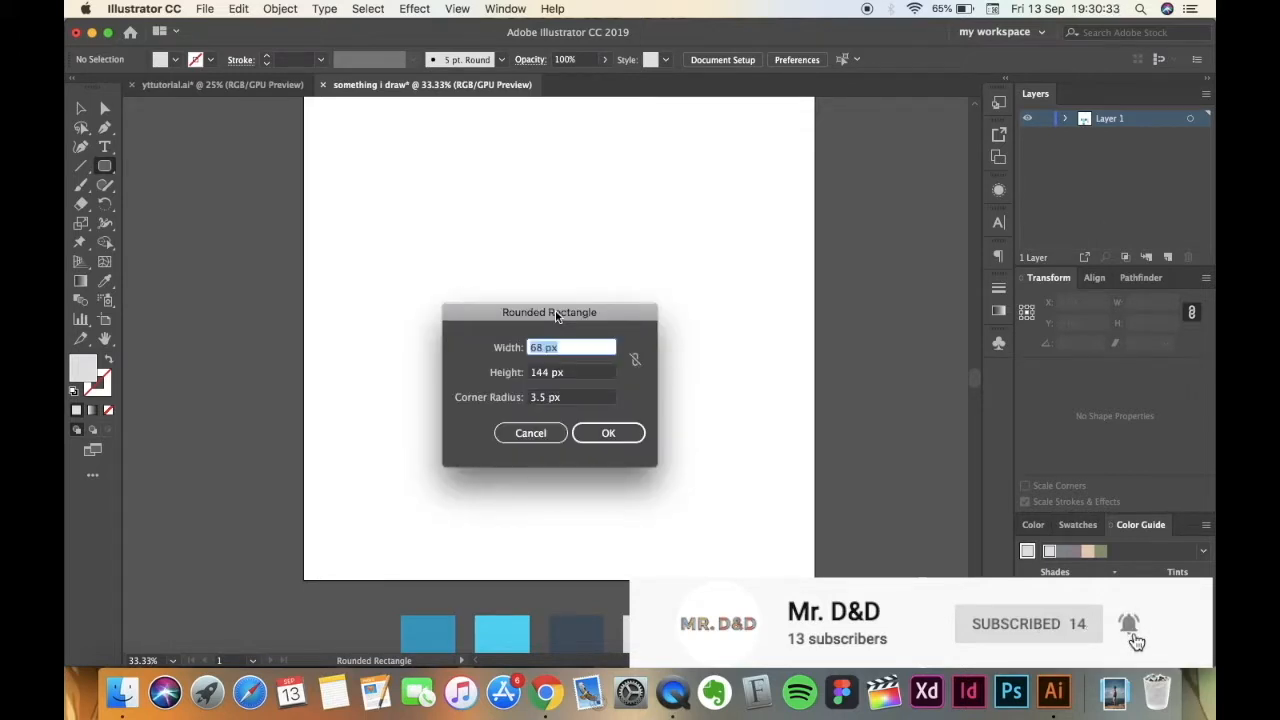
{"action": "type", "text": "356"}
{"action": "key", "text": "Tab"}
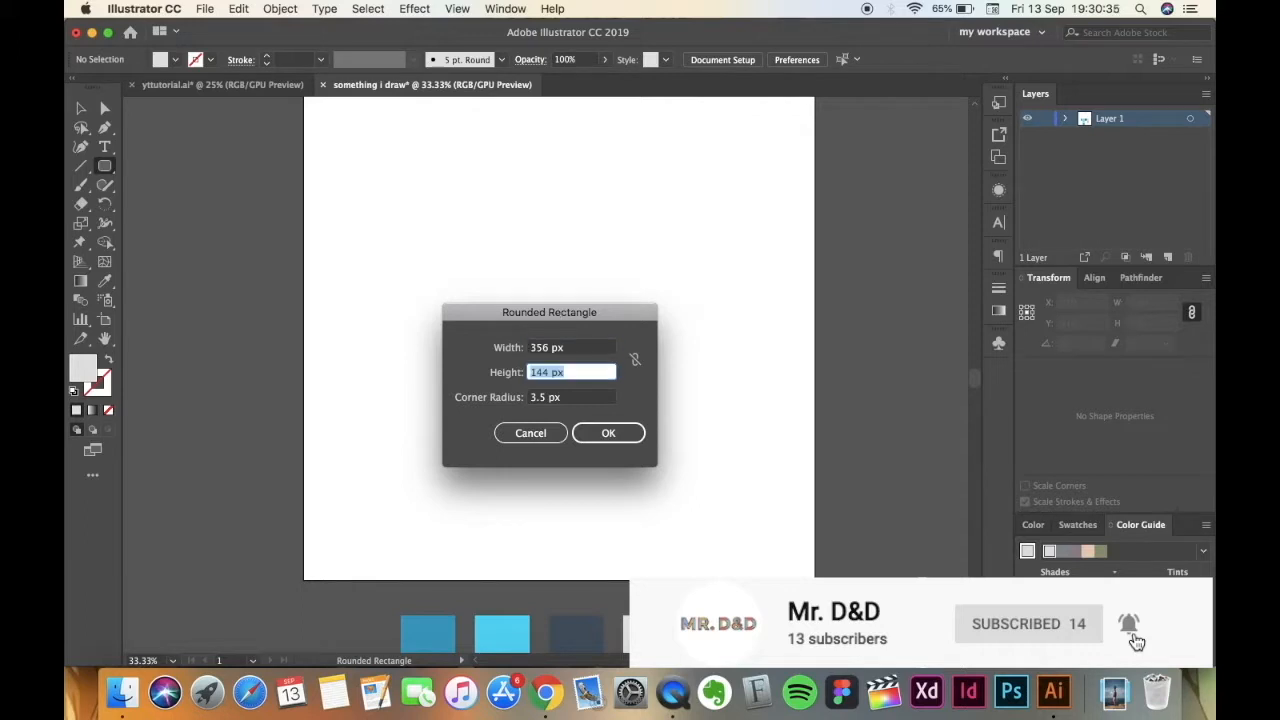
{"action": "type", "text": "140"}
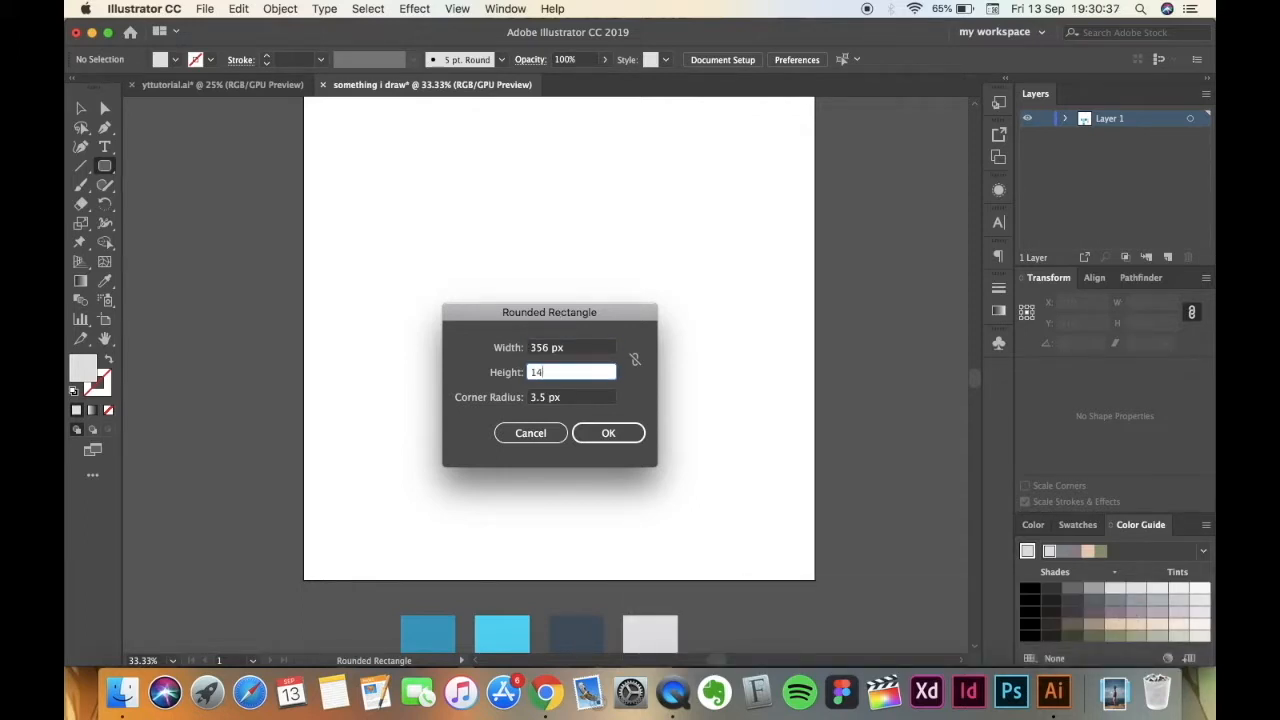
{"action": "left_click", "coordinate": [533, 398]}
{"action": "type", "text": "42"}
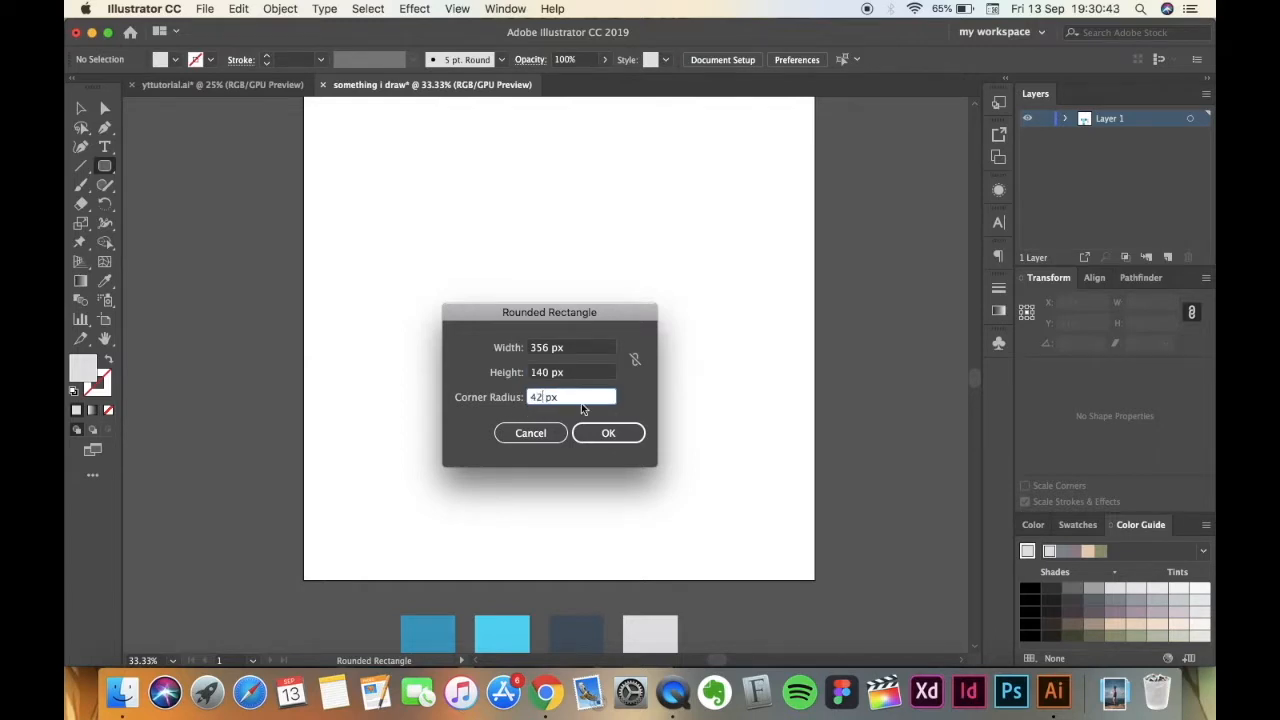
{"action": "left_click", "coordinate": [600, 438]}
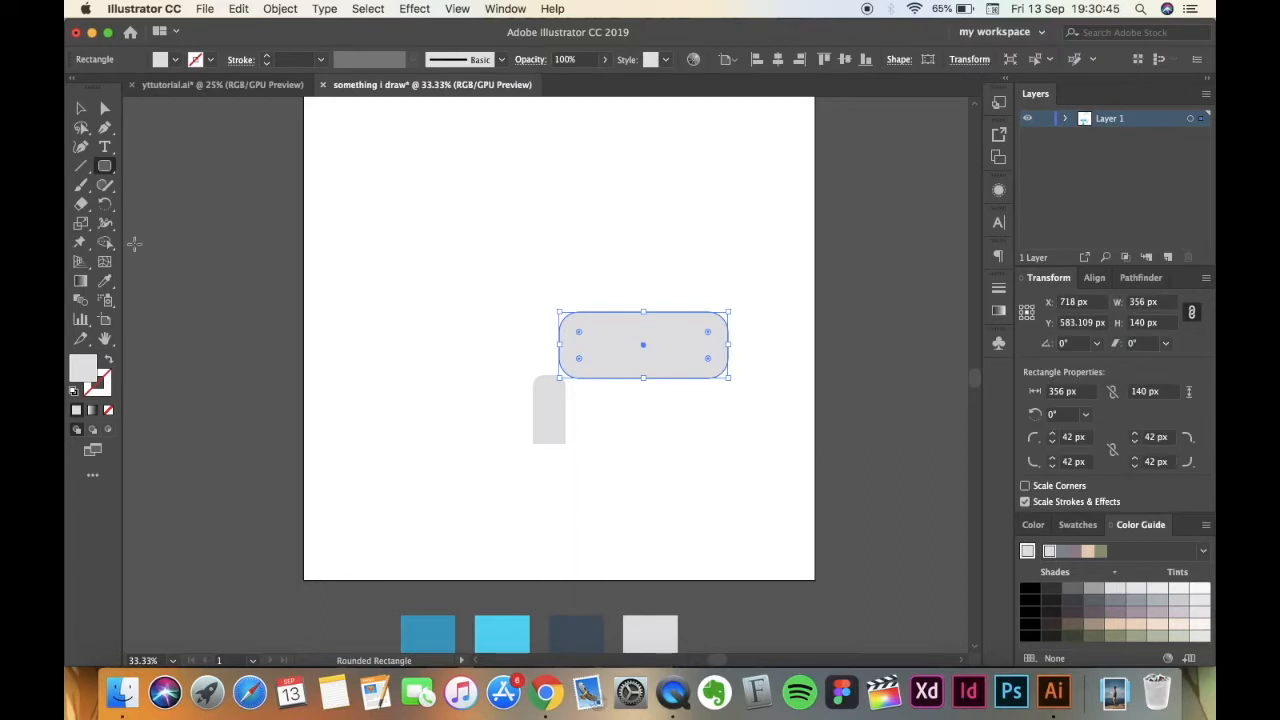
Move the rounded rectangle above the grey handle shape, centred on it at about X 519 px, Y 470 px, and deselect it.
{"action": "left_click", "coordinate": [83, 108]}
{"action": "left_click_drag", "start_coordinate": [615, 350], "coordinate": [521, 305]}
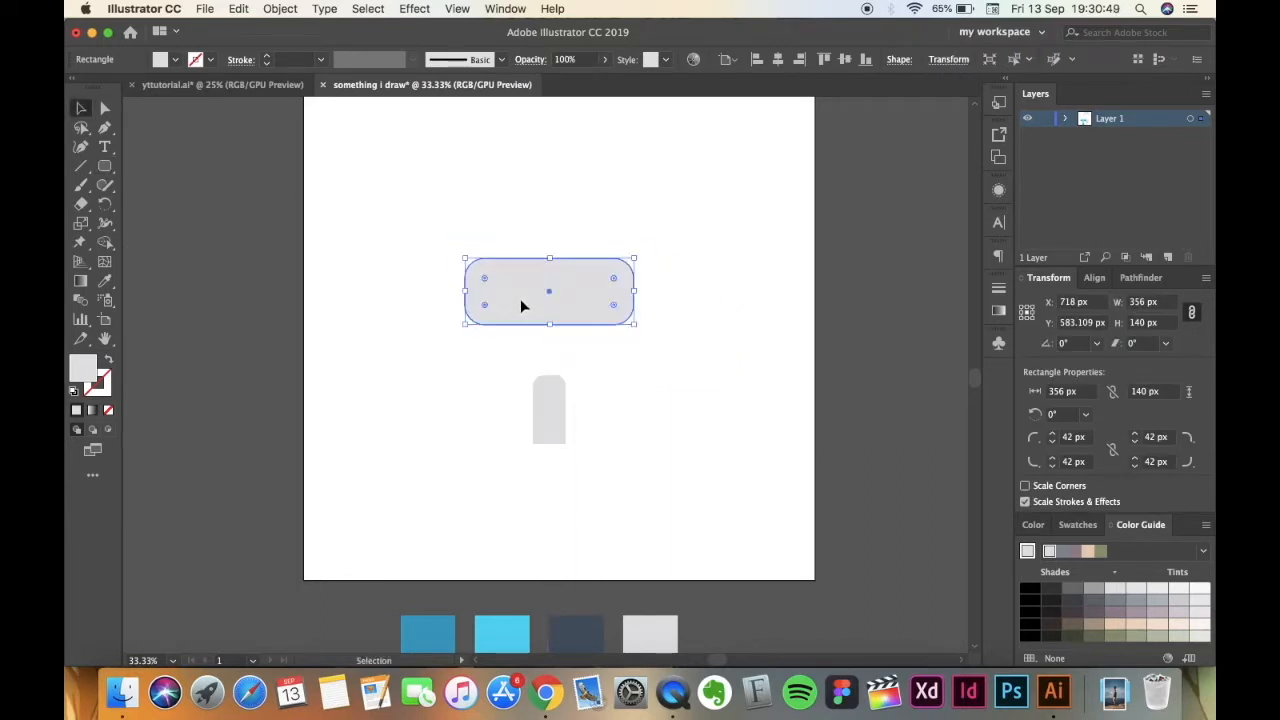
{"action": "left_click", "coordinate": [391, 369]}
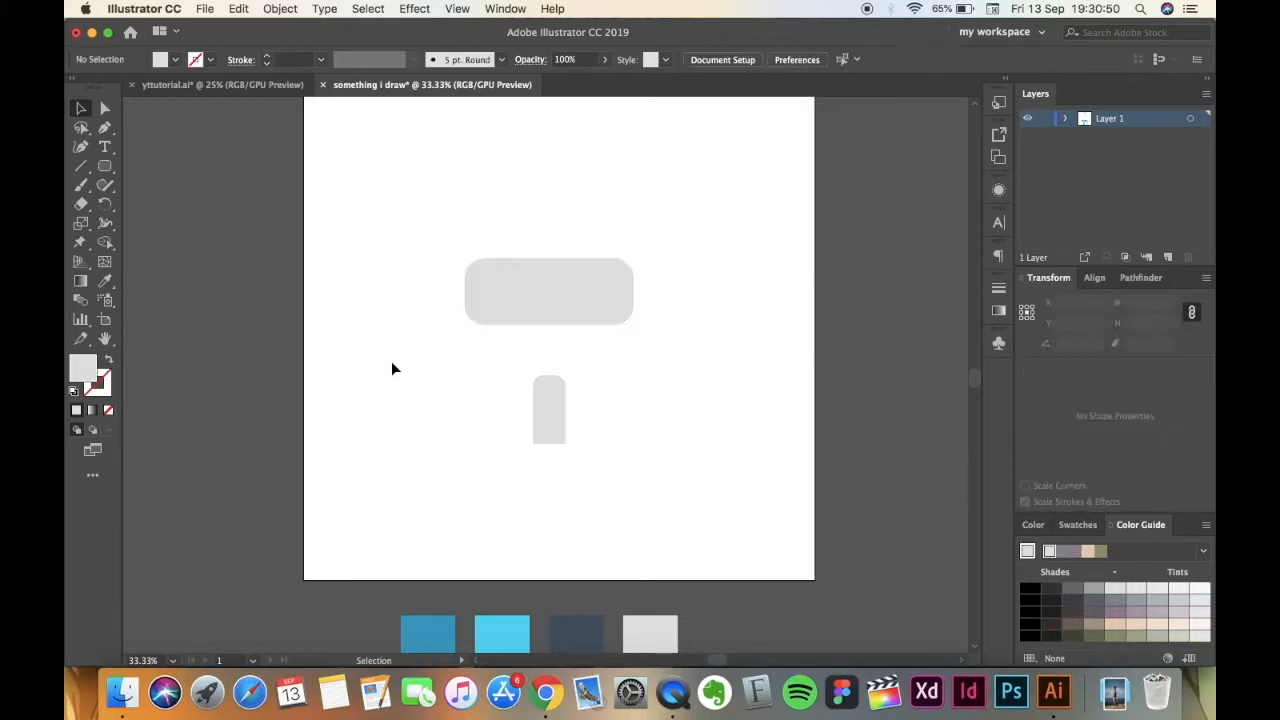
Swap the rounded rectangle's fill and stroke, set the stroke weight to 9 pt and deselect it.
{"action": "left_click", "coordinate": [531, 314]}
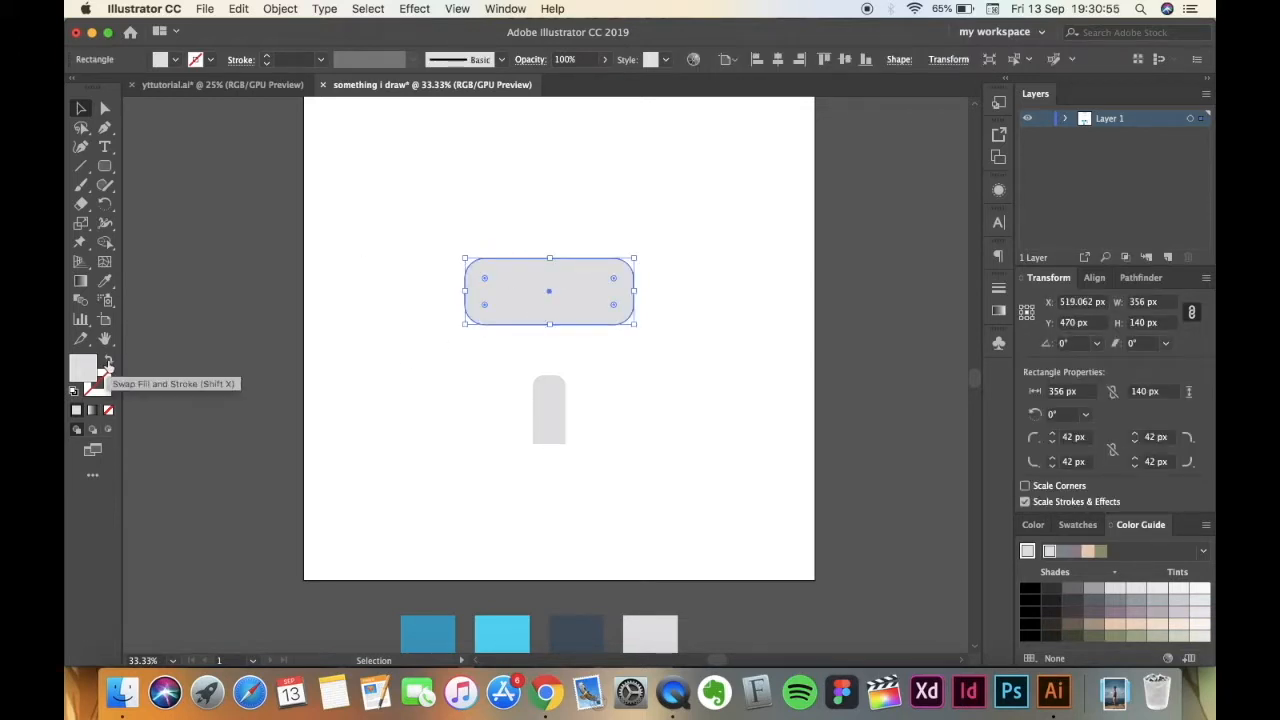
{"action": "left_click", "coordinate": [108, 365]}
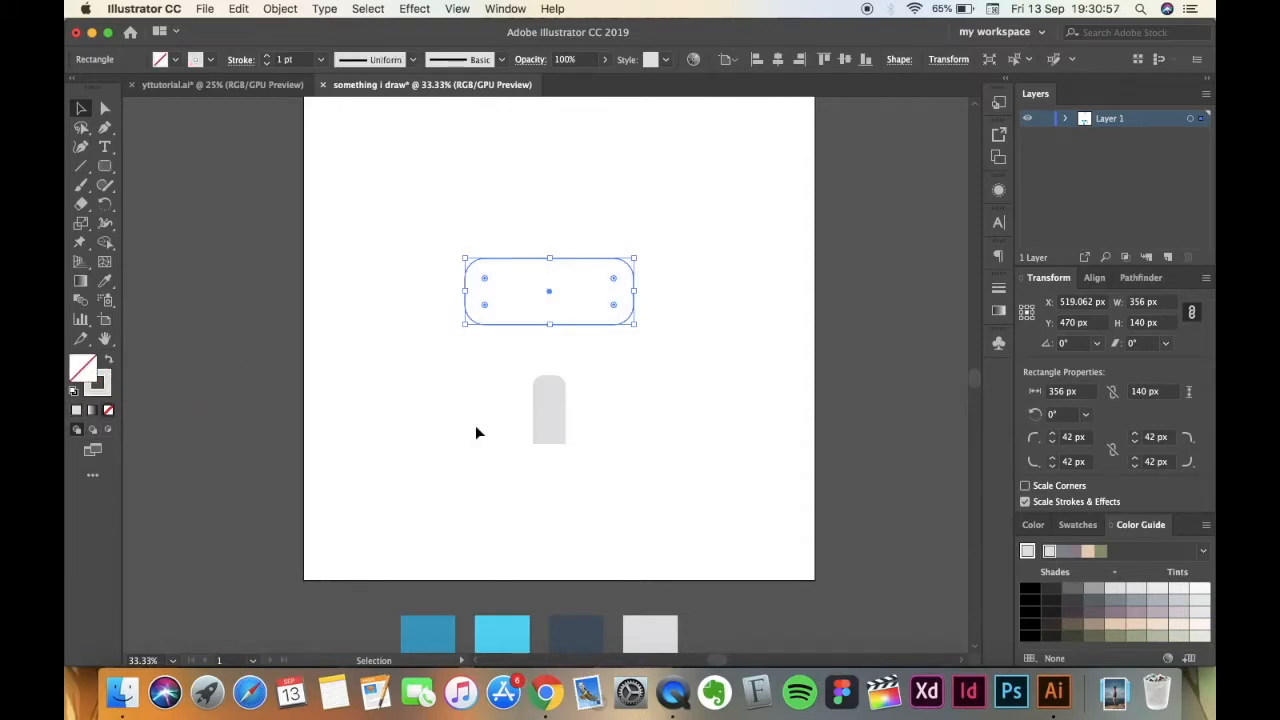
{"action": "left_click", "coordinate": [268, 58]}
{"action": "left_click", "coordinate": [397, 372]}
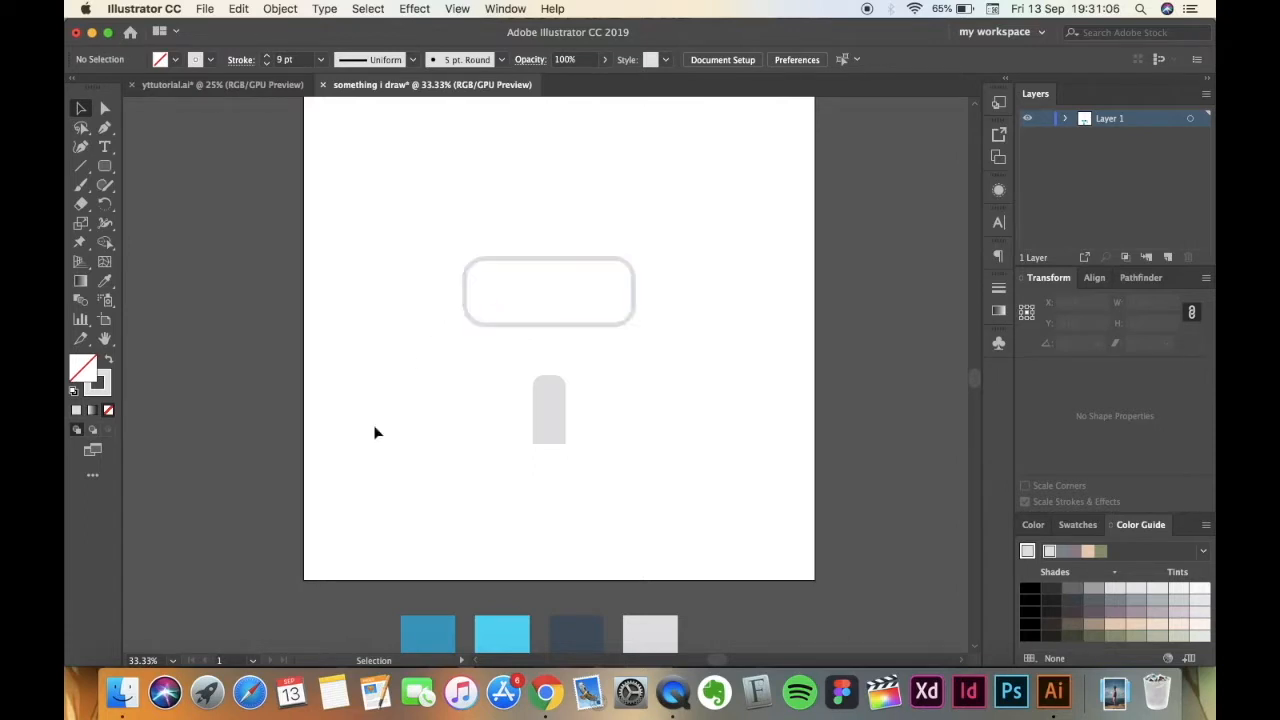
Copy hex code 475564 from the dark slate palette swatch and apply it to the rounded rectangle's stroke.
{"action": "scroll", "coordinate": [374, 428], "scroll_direction": "down", "scroll_amount": 3}
{"action": "left_click", "coordinate": [559, 566]}
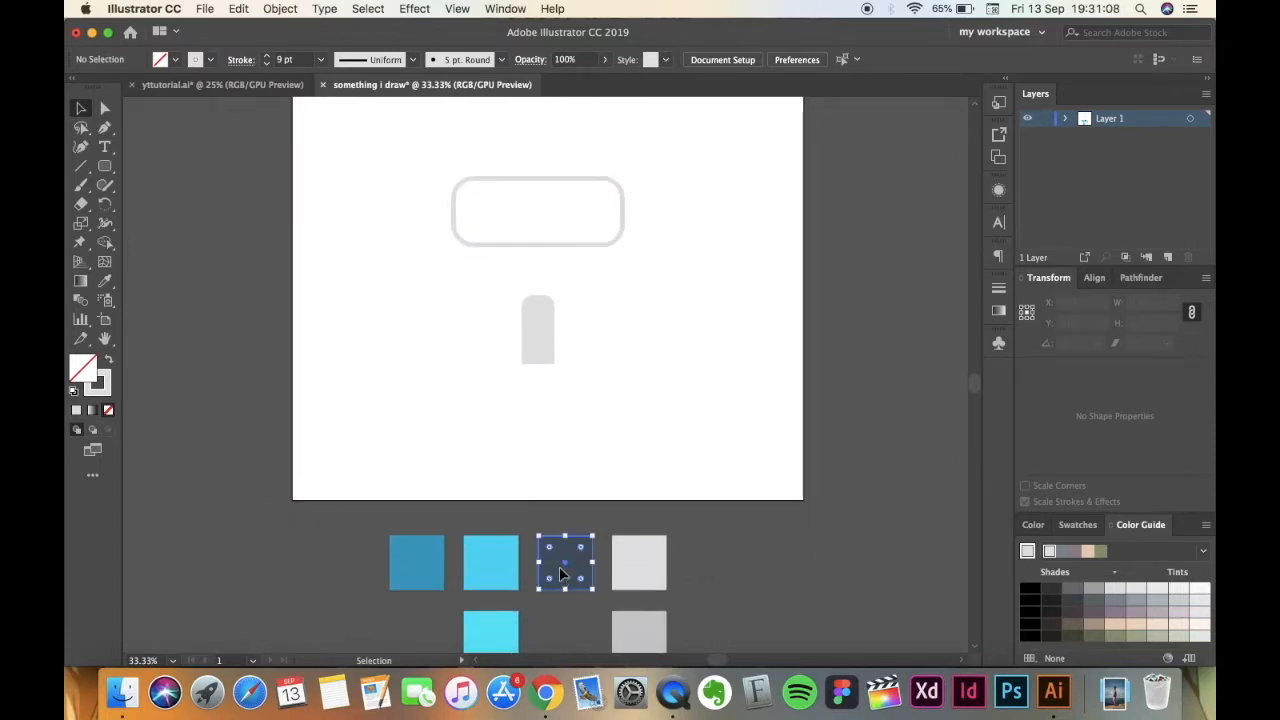
{"action": "double_click", "coordinate": [84, 372]}
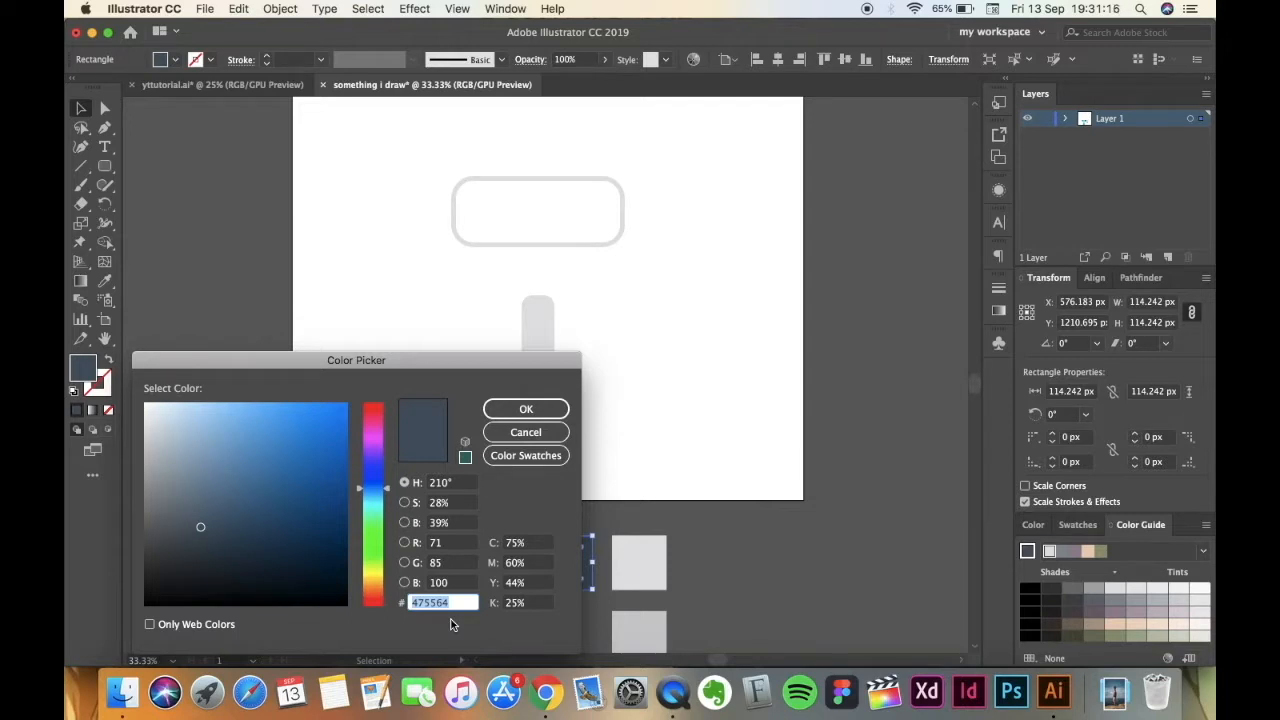
{"action": "left_click", "coordinate": [508, 409]}
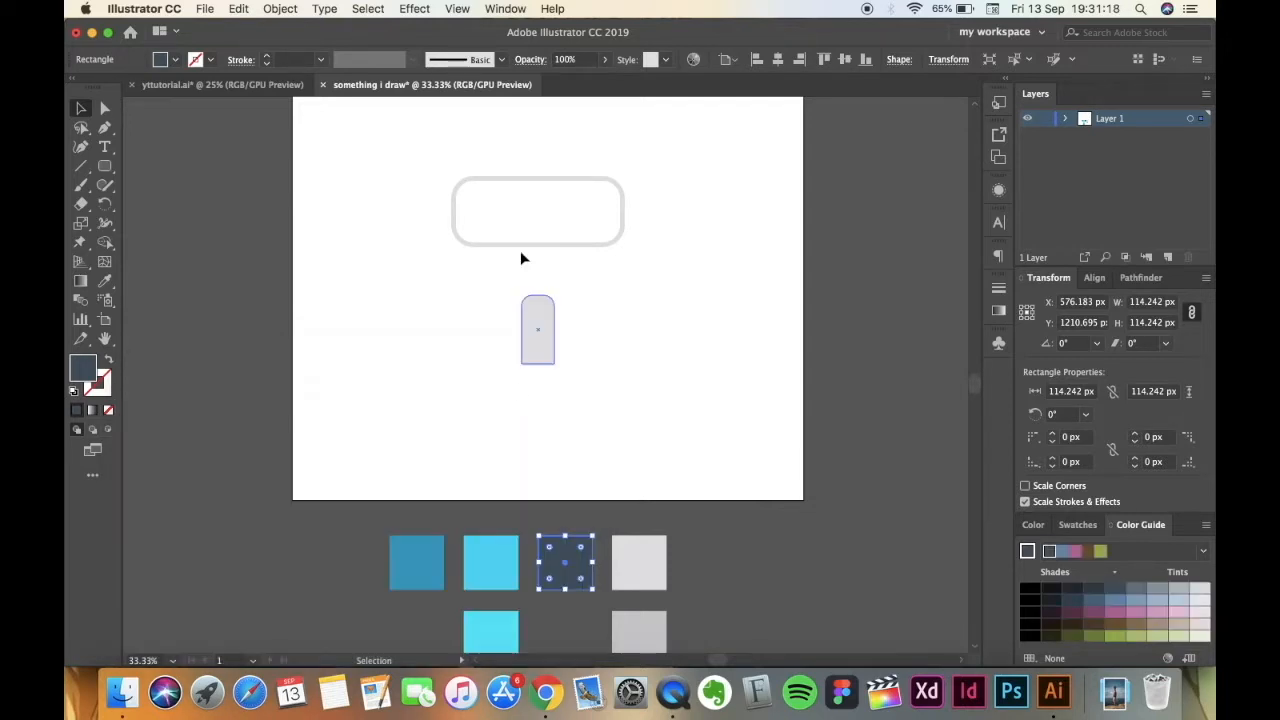
{"action": "left_click", "coordinate": [488, 244]}
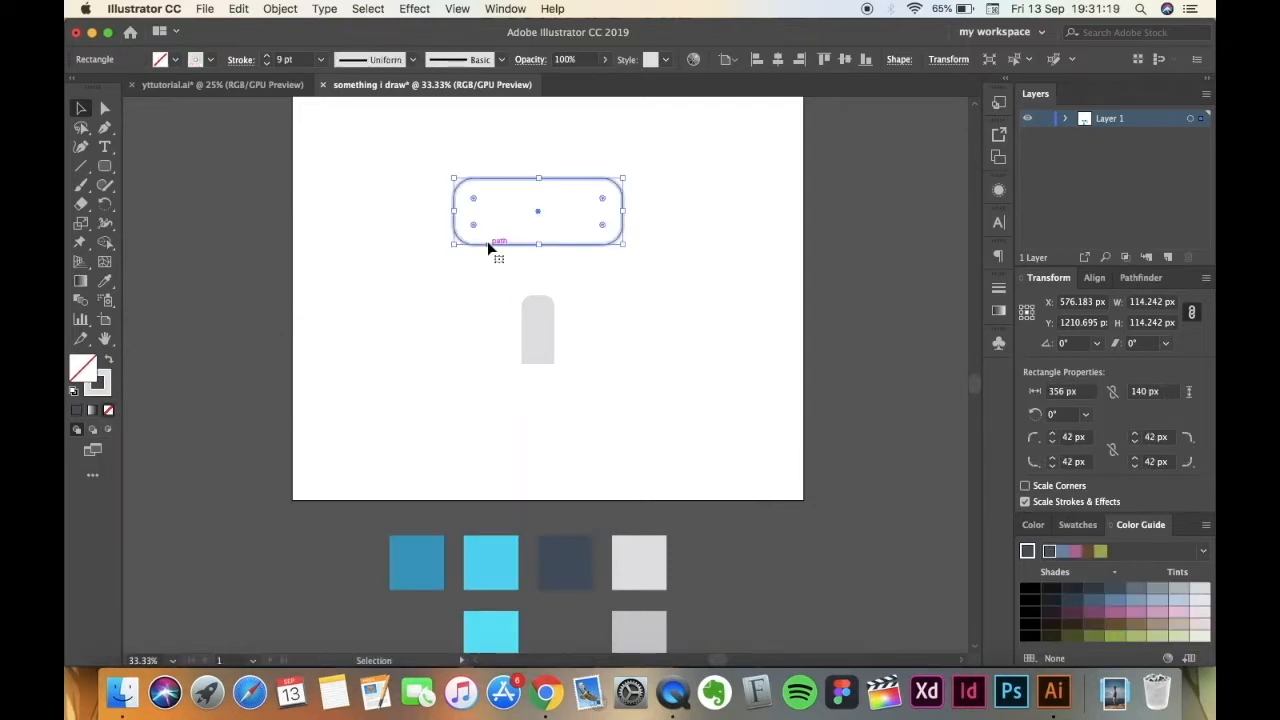
{"action": "double_click", "coordinate": [98, 384]}
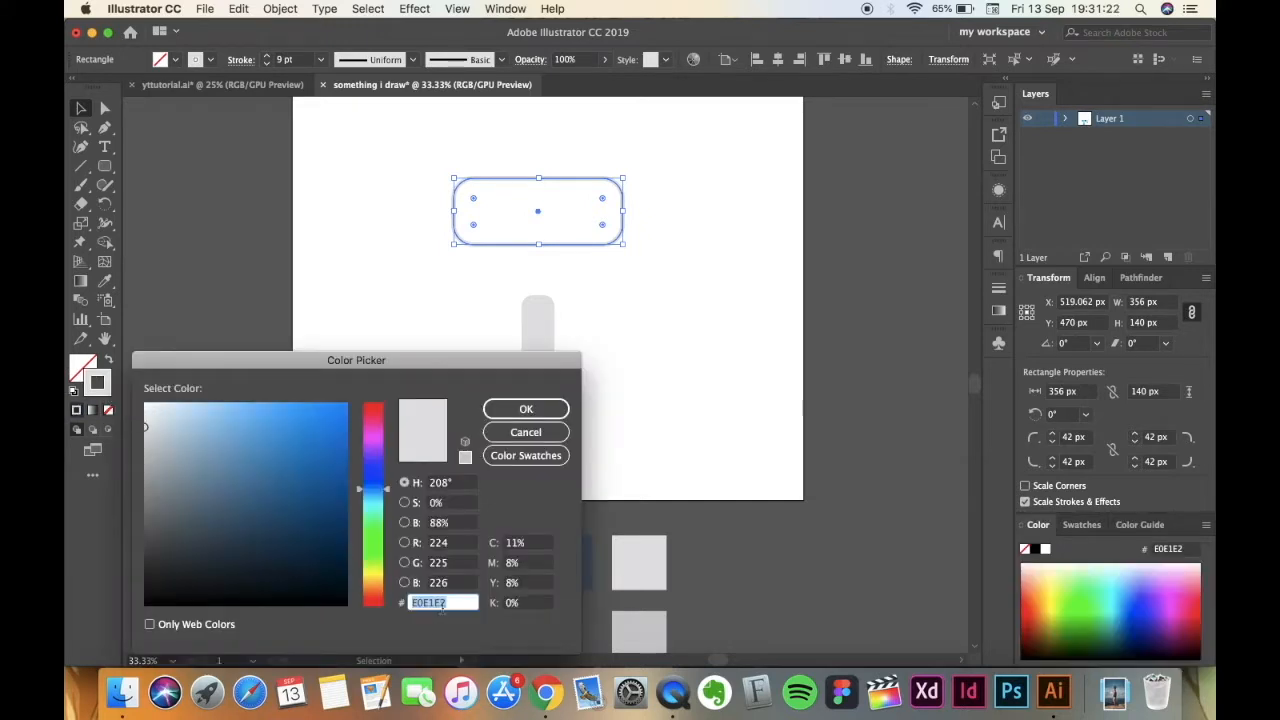
{"action": "type", "text": "475564"}
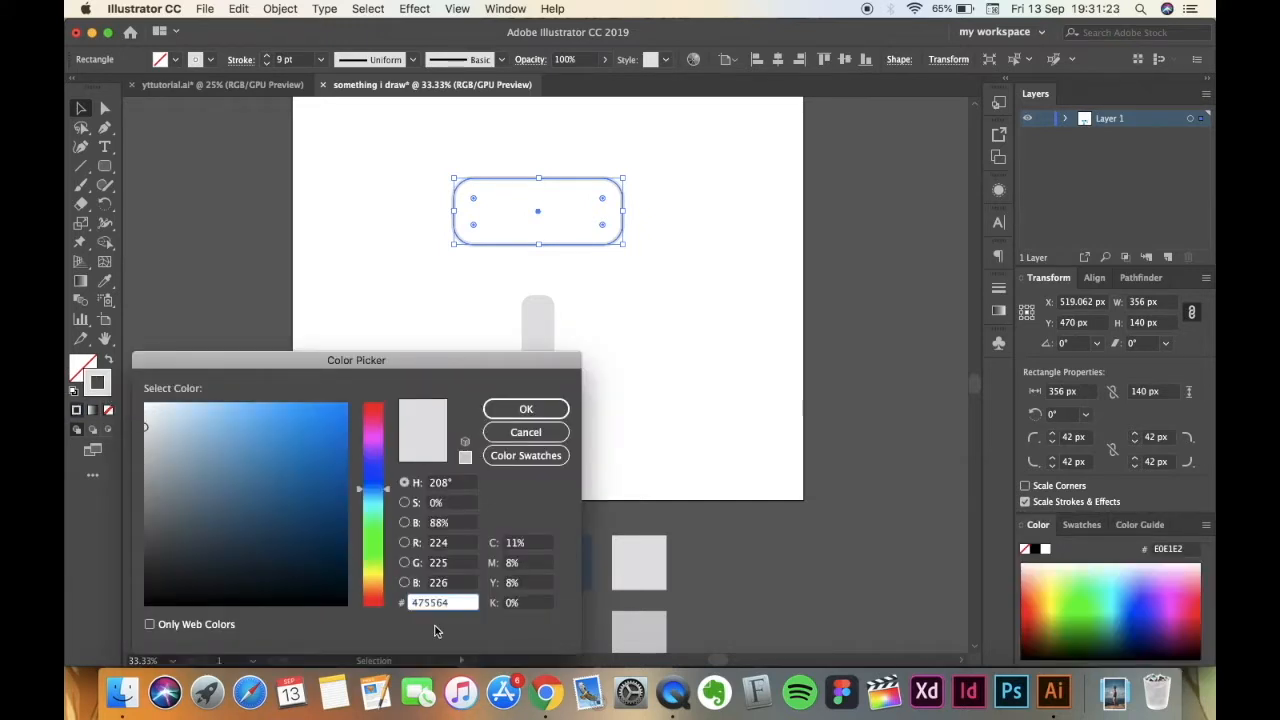
{"action": "left_click", "coordinate": [526, 409]}
{"action": "left_click", "coordinate": [372, 372]}
Duplicate the dark rounded outline, placing the copy directly below the original at about Y 574 px so the two overlap.
{"action": "scroll", "coordinate": [375, 374], "scroll_direction": "up", "scroll_amount": 3}
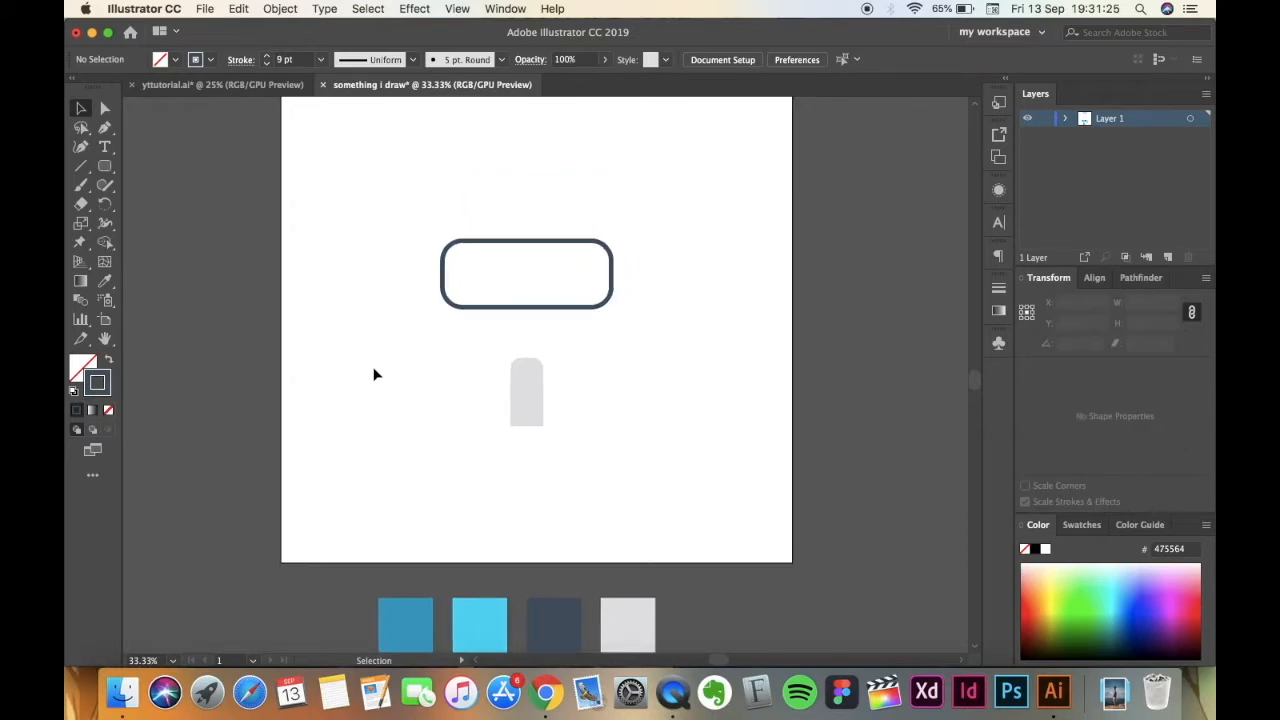
{"action": "left_click", "coordinate": [515, 315]}
{"action": "left_click", "coordinate": [440, 372]}
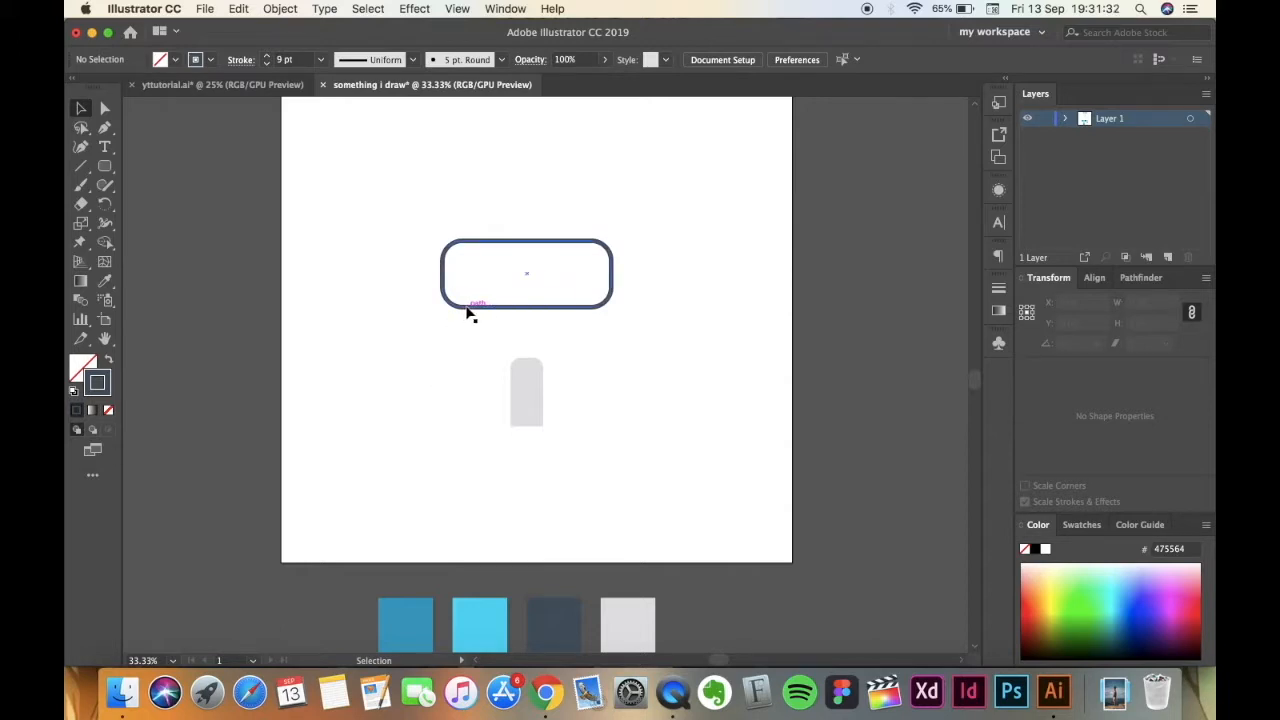
{"action": "key", "text": "super+plus"}
{"action": "scroll", "coordinate": [468, 313], "scroll_direction": "up", "scroll_amount": 3}
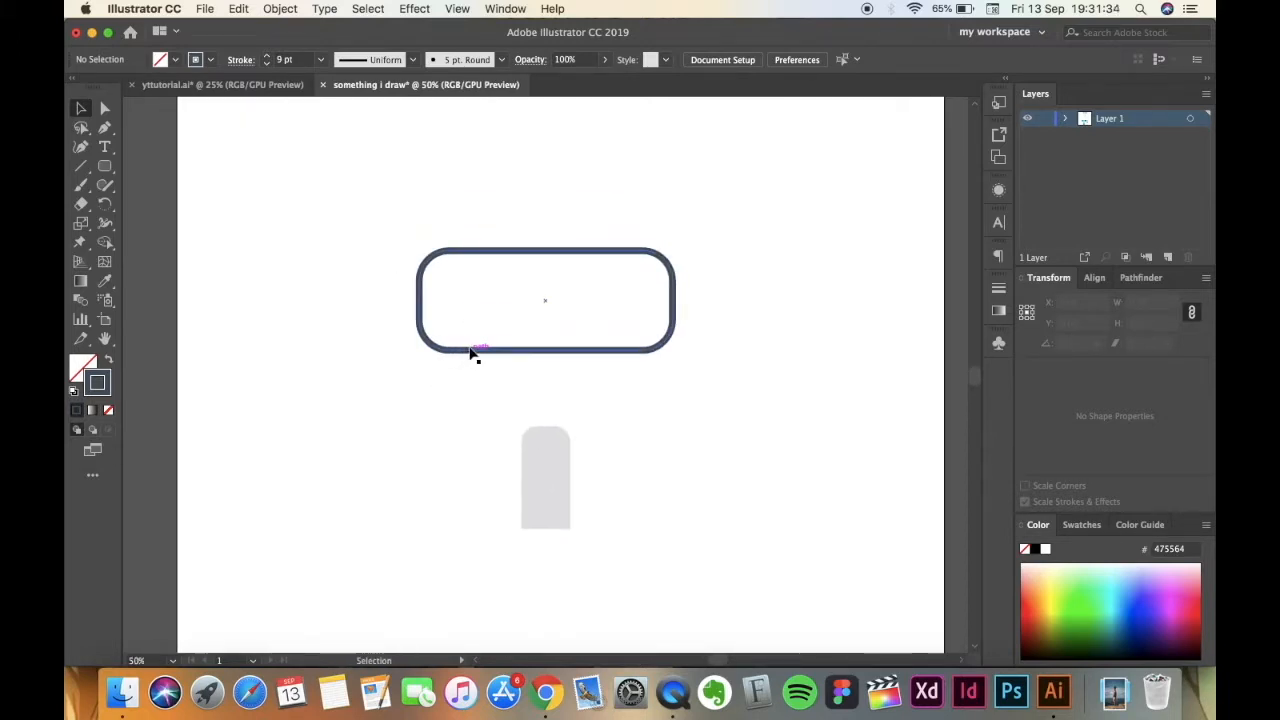
{"action": "left_click", "coordinate": [470, 356]}
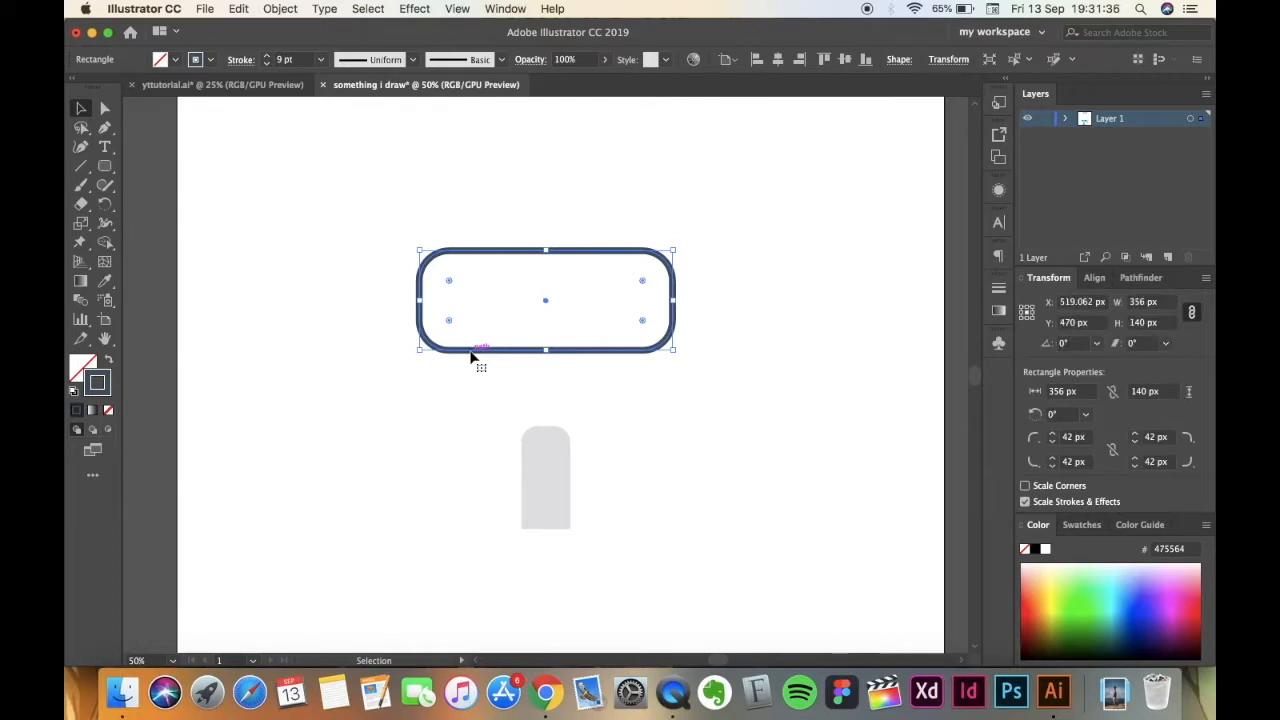
{"action": "key", "text": "a"}
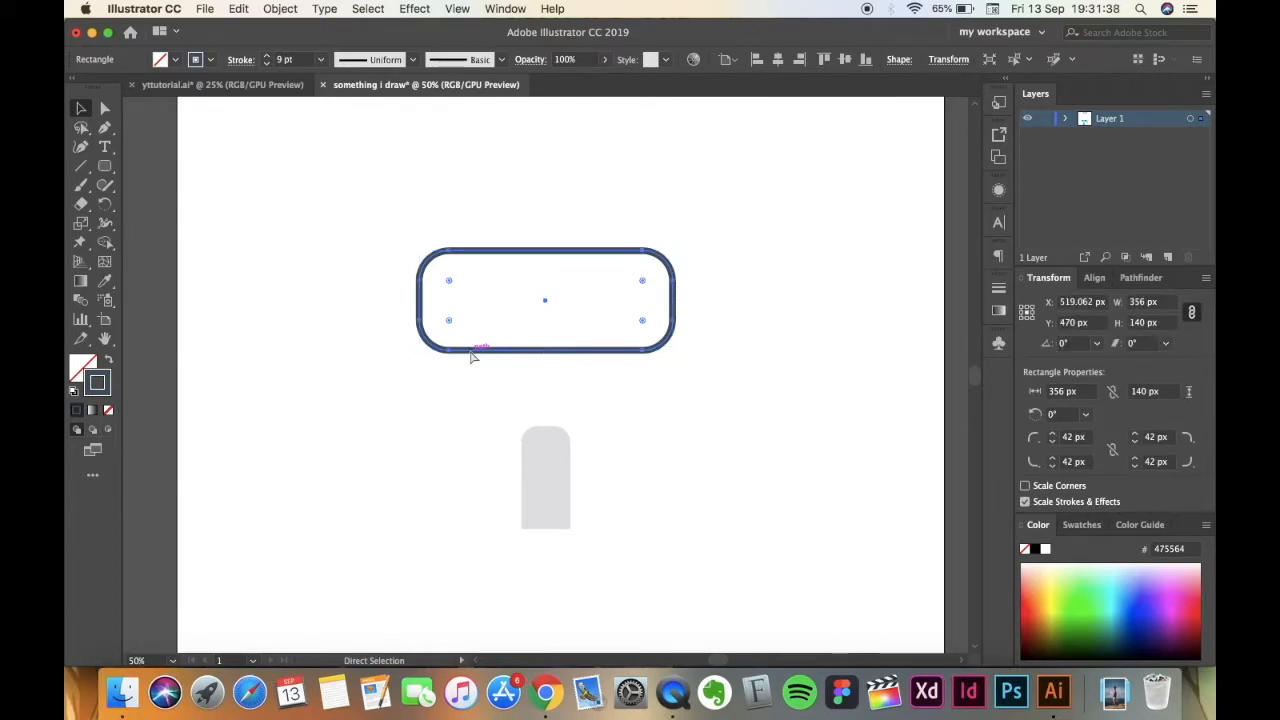
{"action": "key", "text": "super+v"}
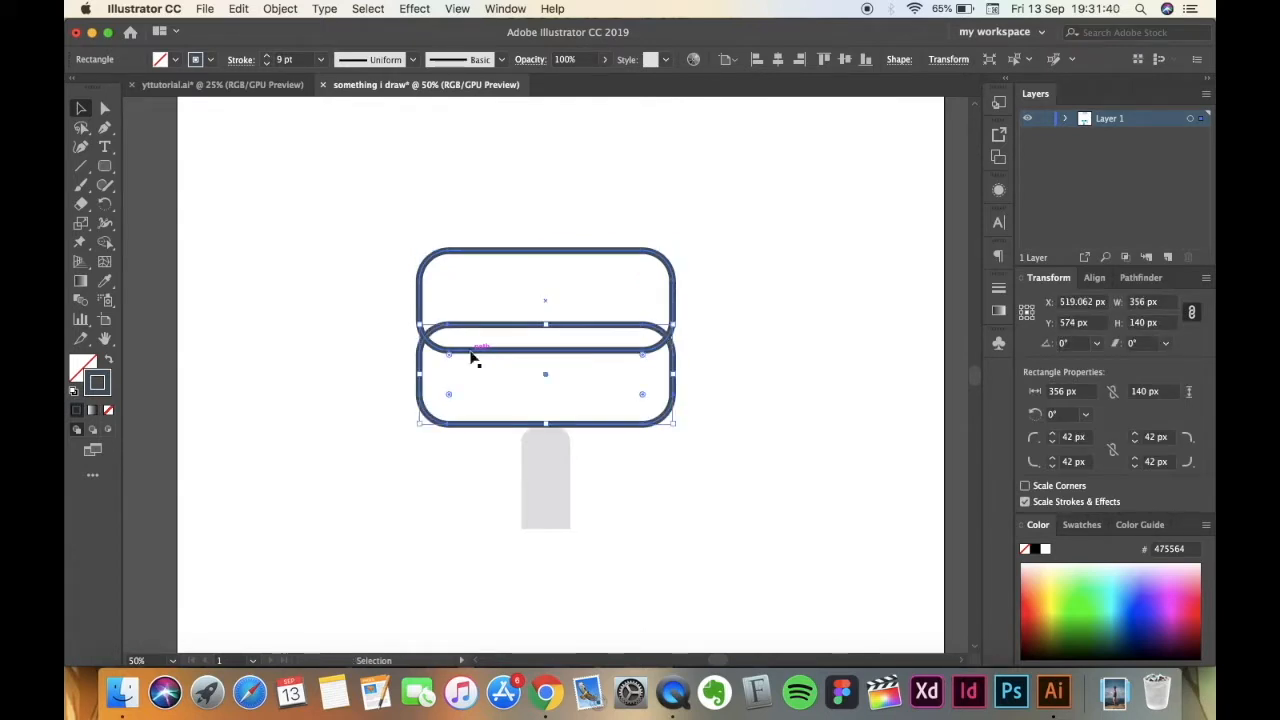
Move the duplicate outline down and left to about X 341 px, Y 610 px, aligning its upper edge with the original's lower edge.
{"action": "key", "text": "super+plus"}
{"action": "key", "text": "v"}
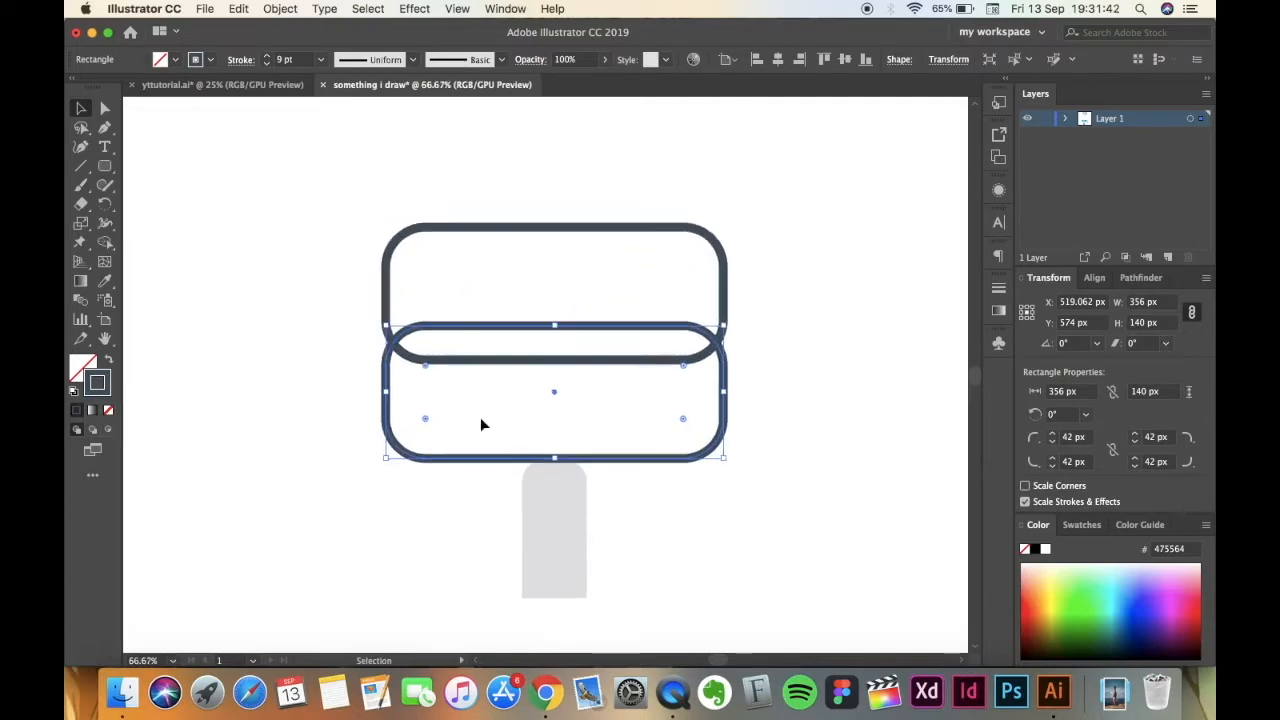
{"action": "key", "text": "super+plus"}
{"action": "left_click_drag", "start_coordinate": [455, 494], "coordinate": [322, 516]}
{"action": "left_click", "coordinate": [322, 545]}
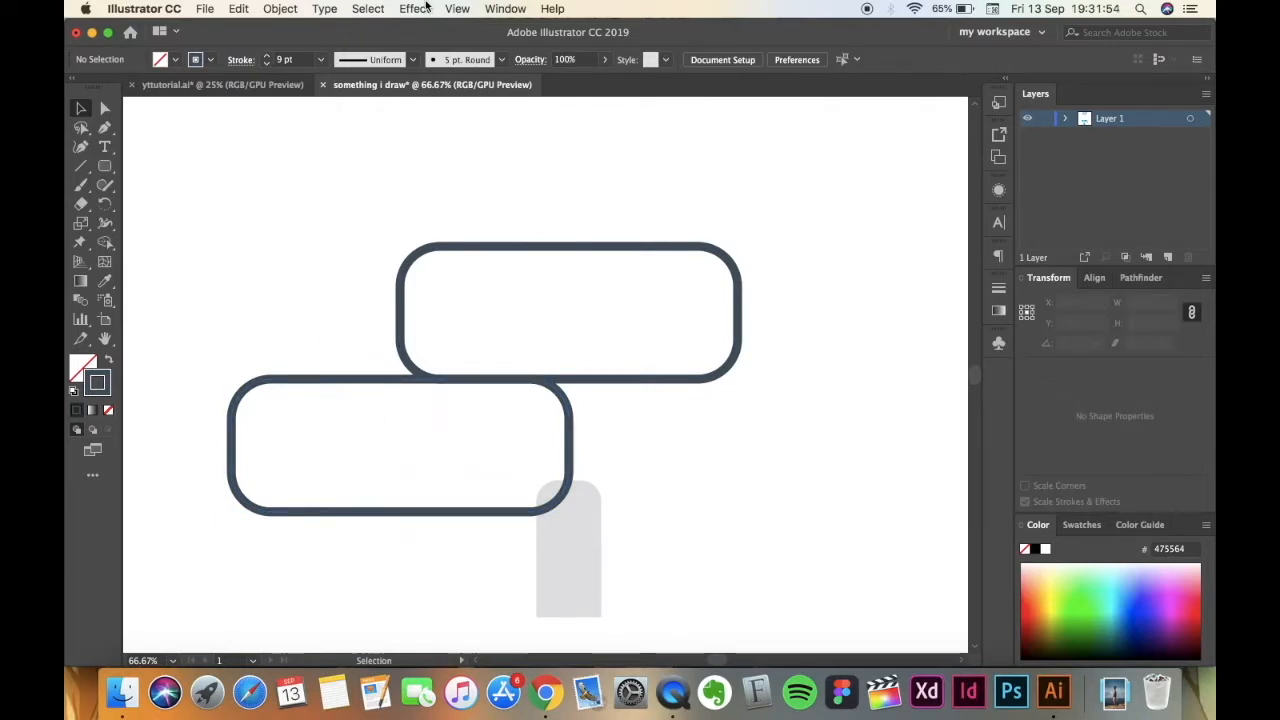
Check whether Smart Guides are enabled.
{"action": "left_click", "coordinate": [457, 9]}
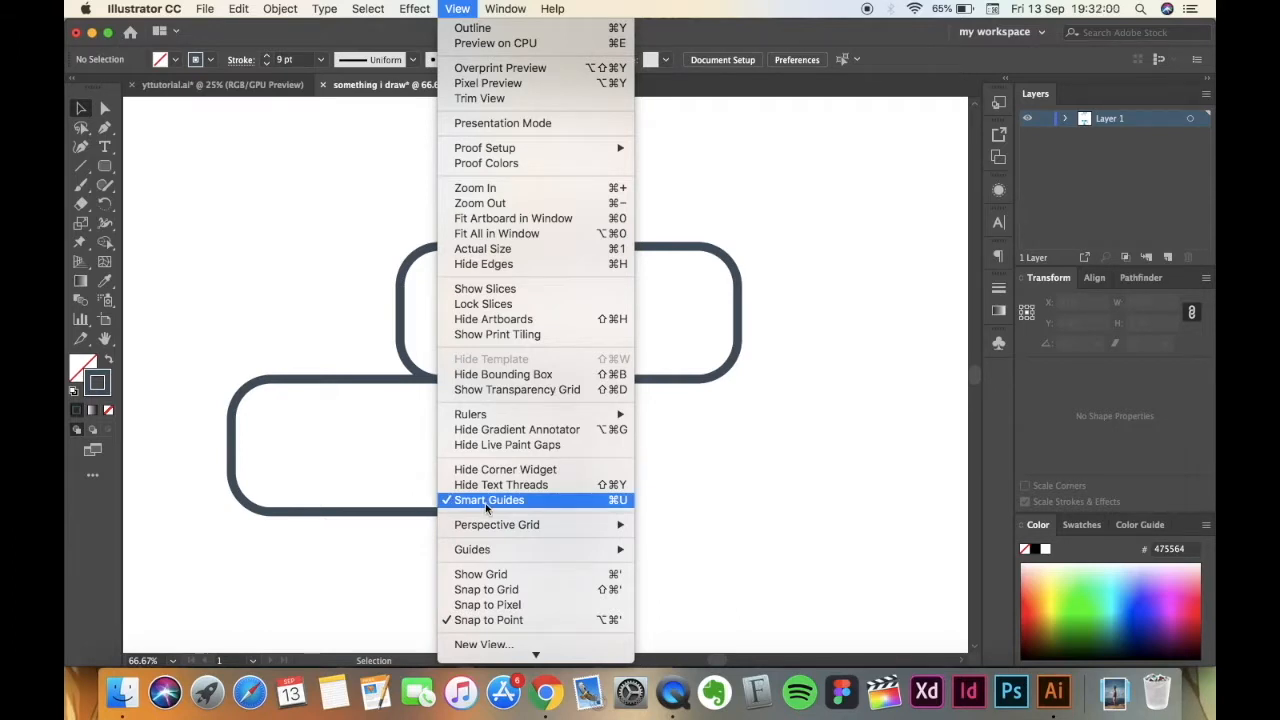
{"action": "left_click", "coordinate": [296, 593]}
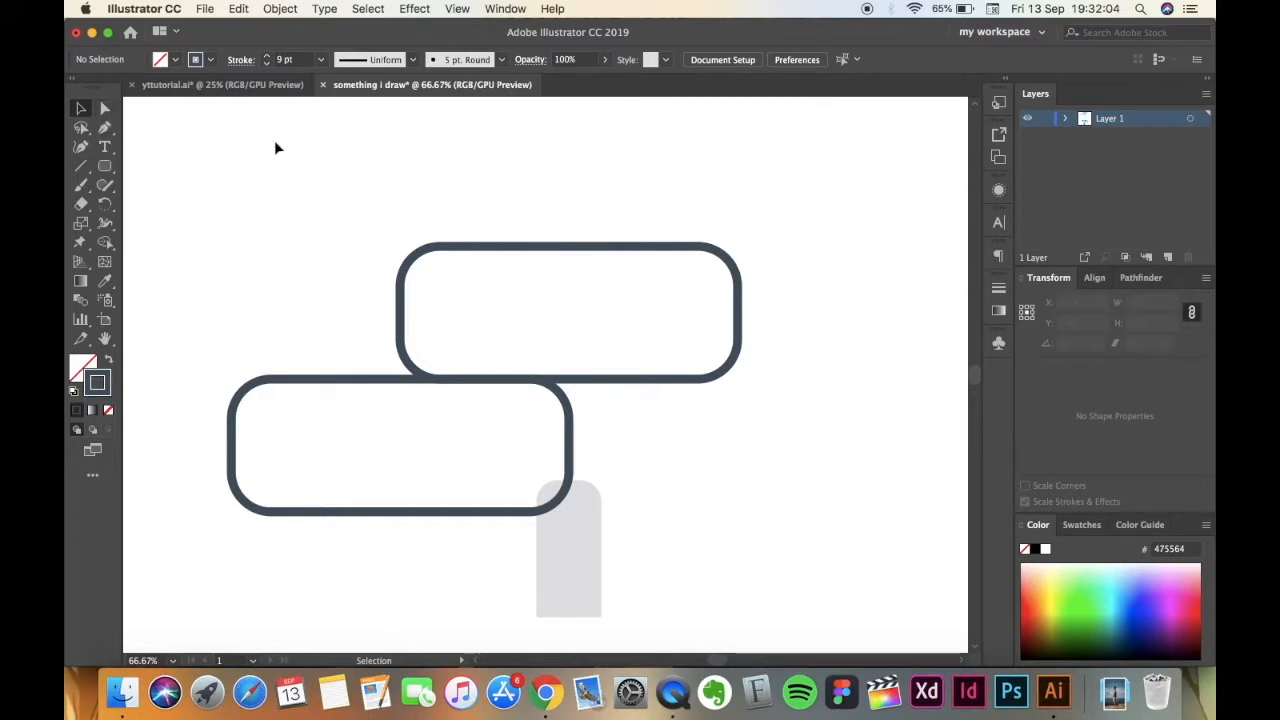
Delete the lower outline's left-side and bottom anchor points, keeping only its top edge, upper-right curve and short right side.
{"action": "left_click_drag", "start_coordinate": [416, 513], "coordinate": [470, 598]}
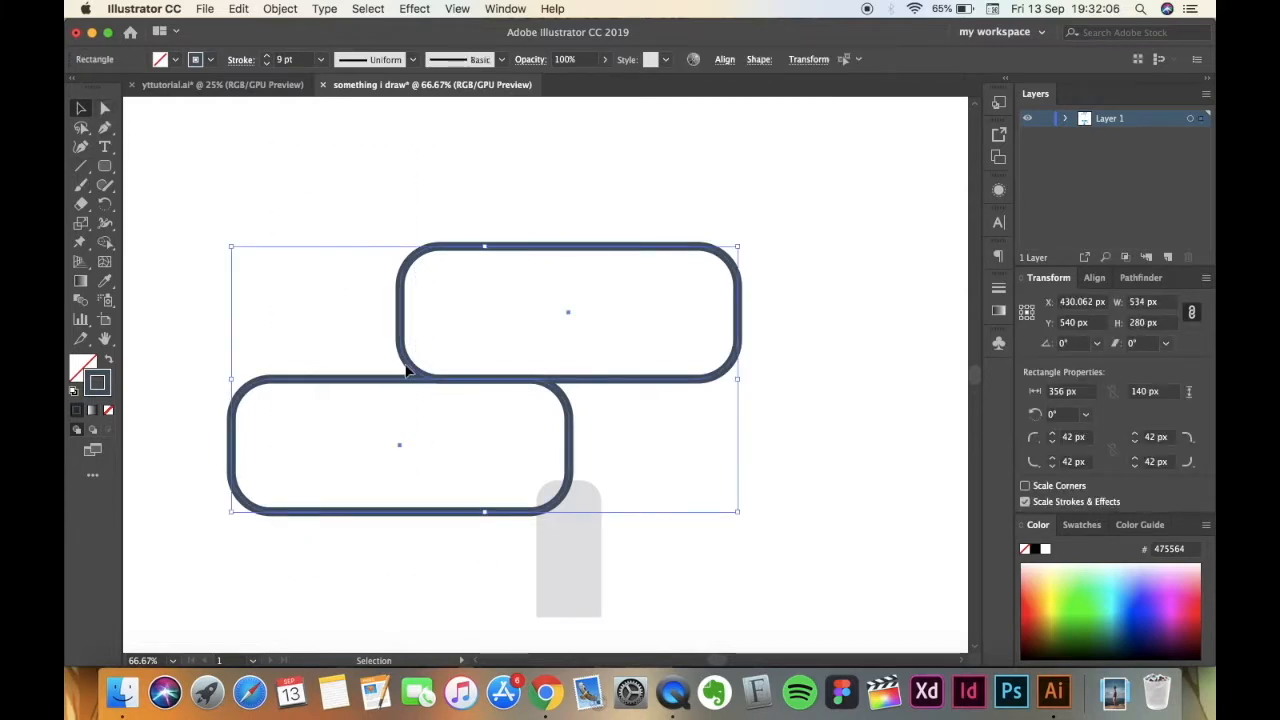
{"action": "left_click", "coordinate": [106, 110]}
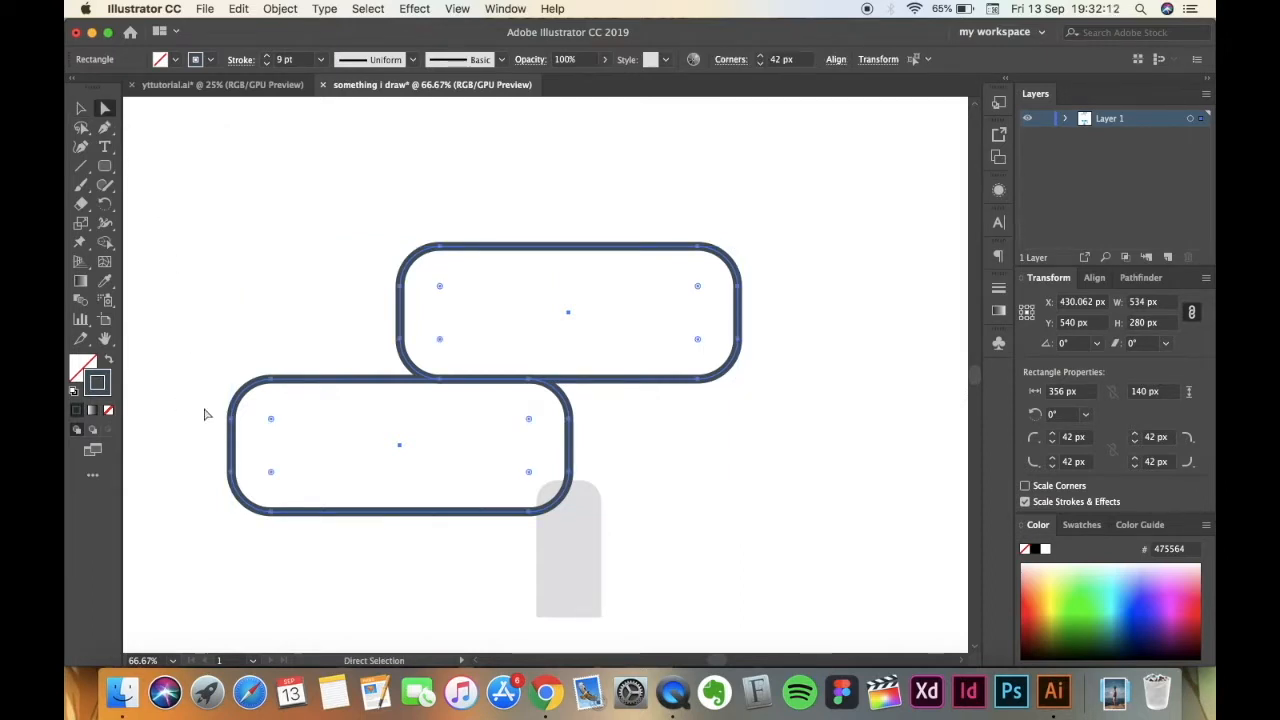
{"action": "left_click", "coordinate": [234, 424]}
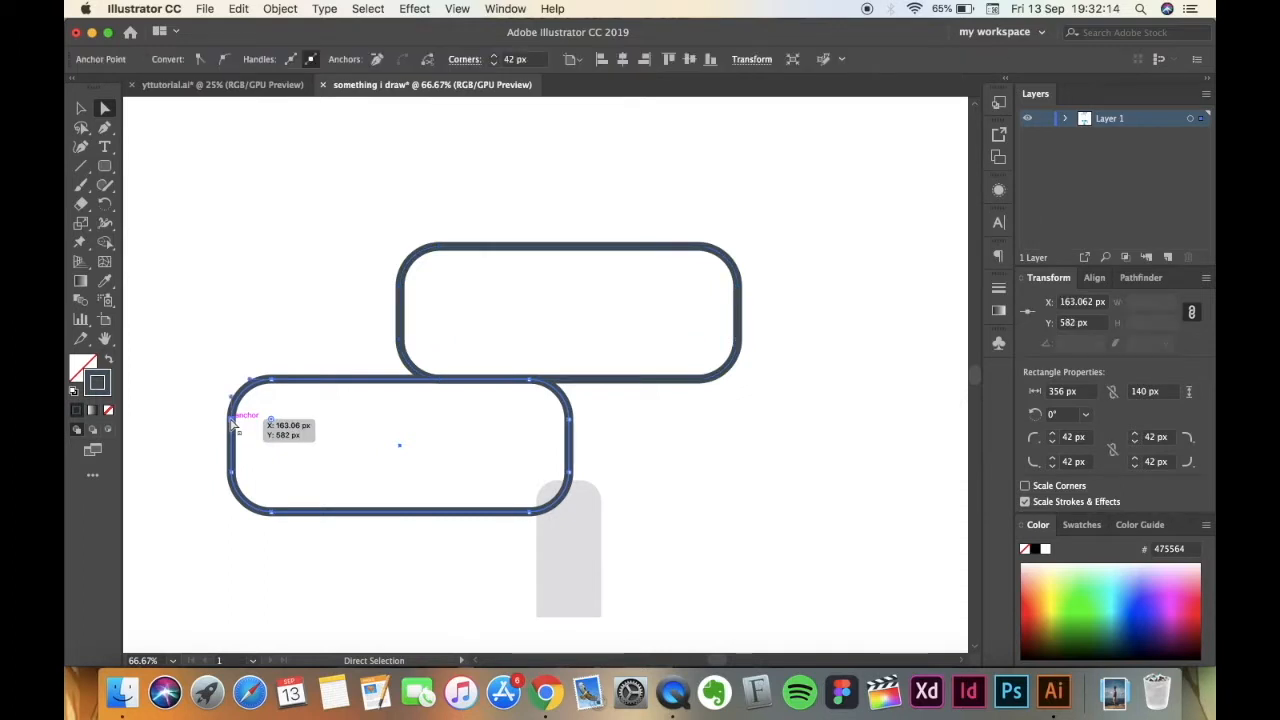
{"action": "key", "text": "Delete"}
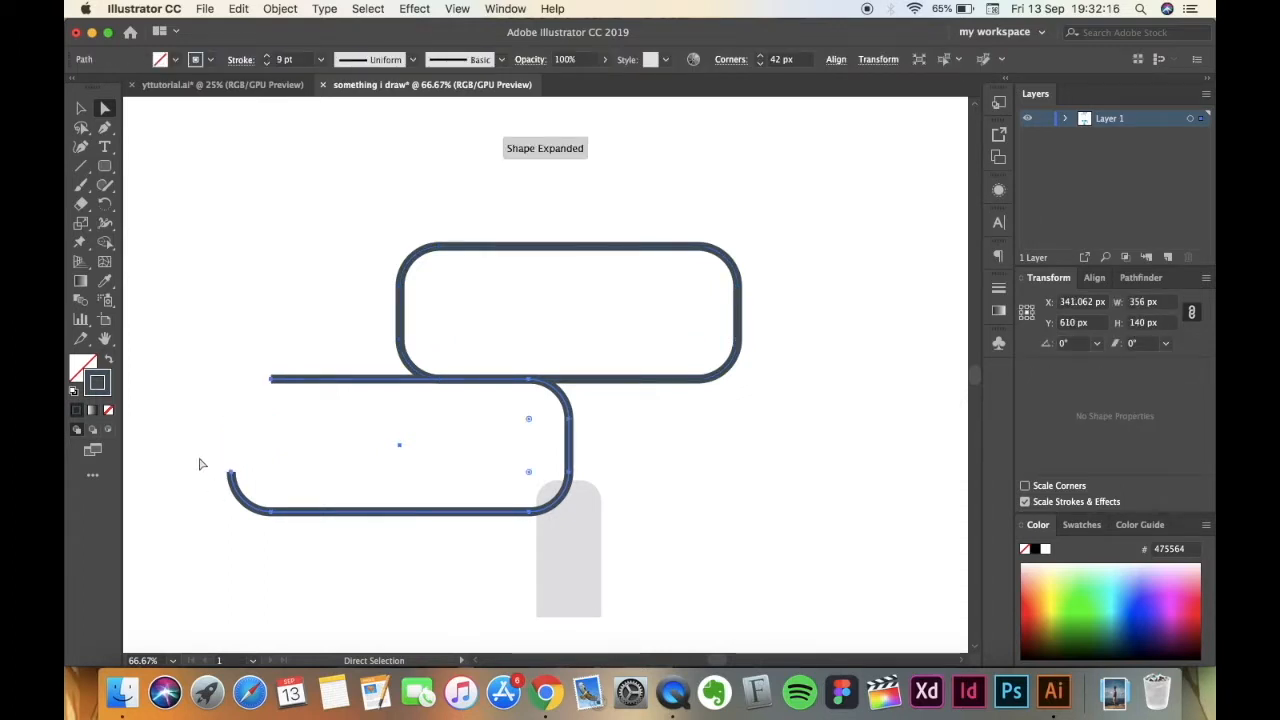
{"action": "left_click", "coordinate": [231, 478]}
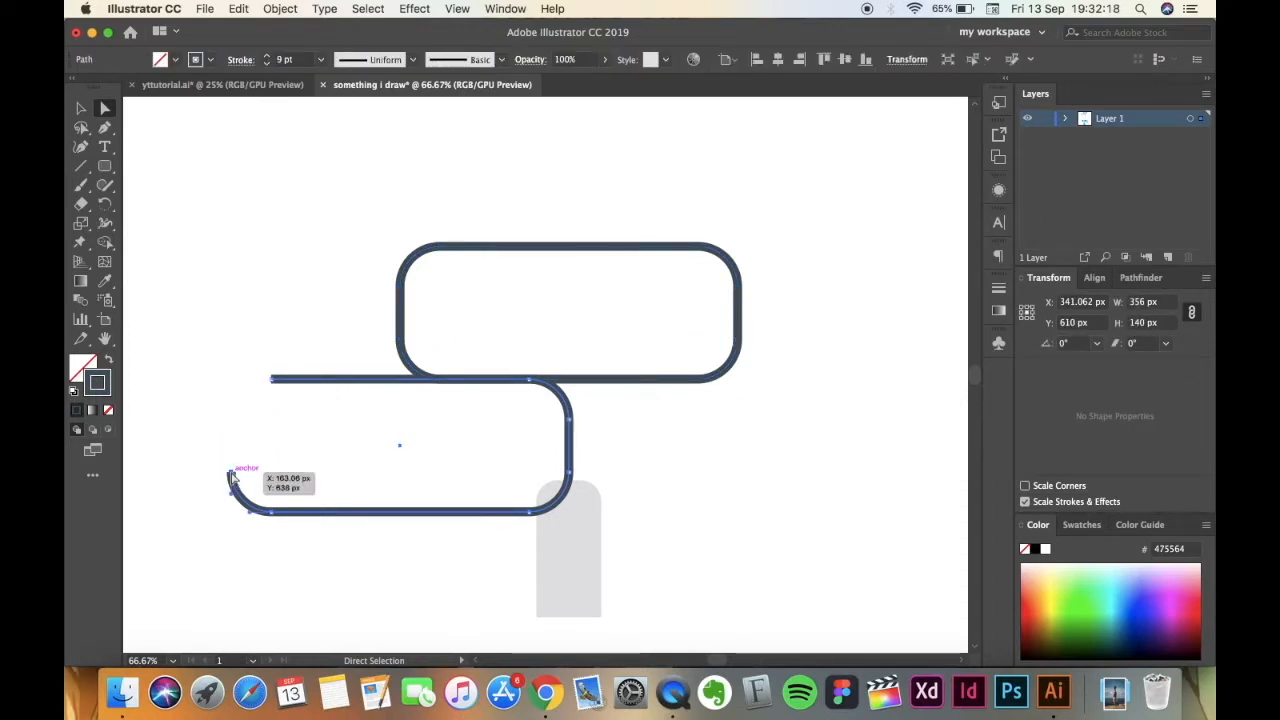
{"action": "key", "text": "Delete"}
{"action": "left_click", "coordinate": [271, 513]}
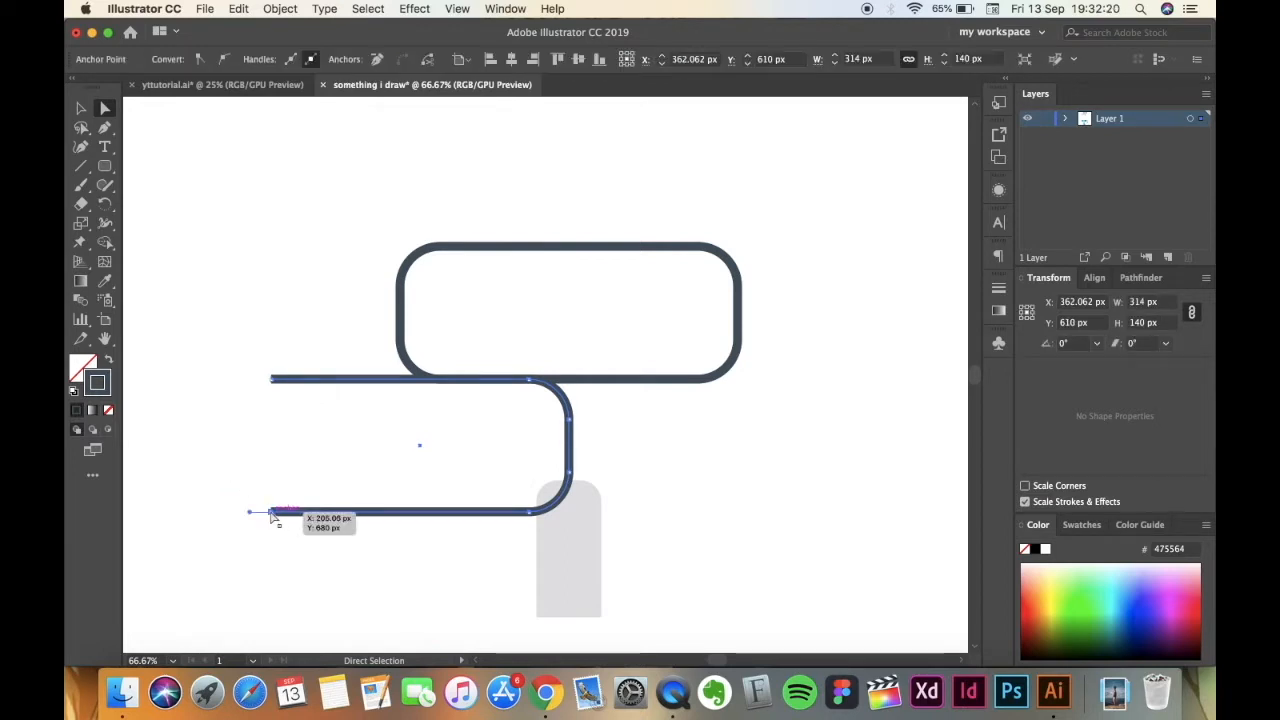
{"action": "key", "text": "Delete"}
{"action": "left_click", "coordinate": [530, 512]}
{"action": "key", "text": "Delete"}
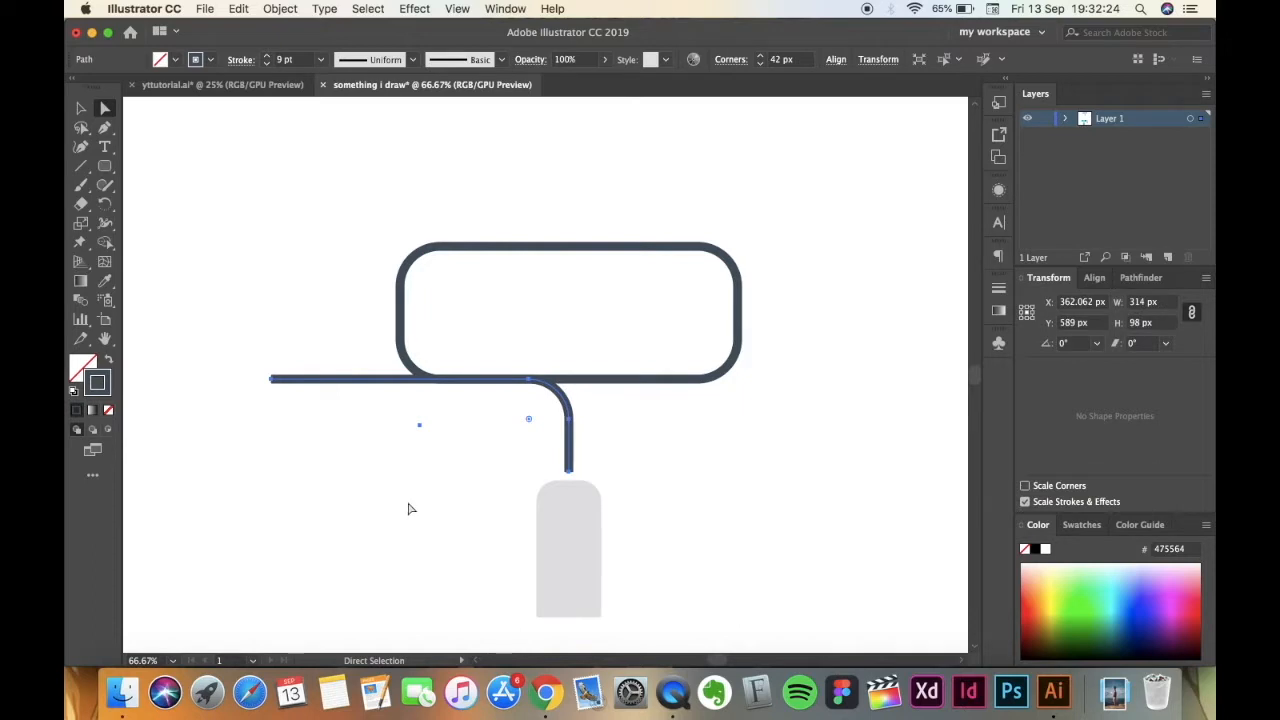
Cut away the upper outline's right side by deleting its anchors, with a new anchor at about X 532 px ending the lower edge.
{"action": "left_click", "coordinate": [741, 292]}
{"action": "key", "text": "Delete"}
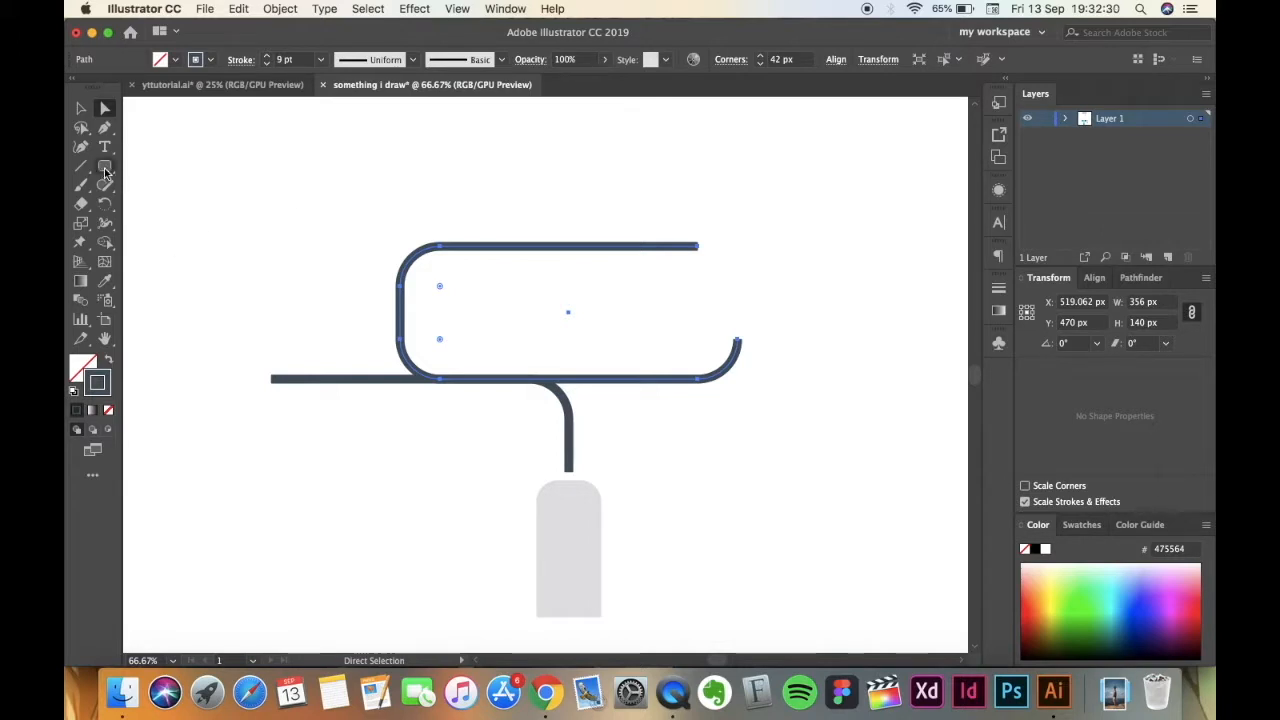
{"action": "left_click", "coordinate": [104, 129]}
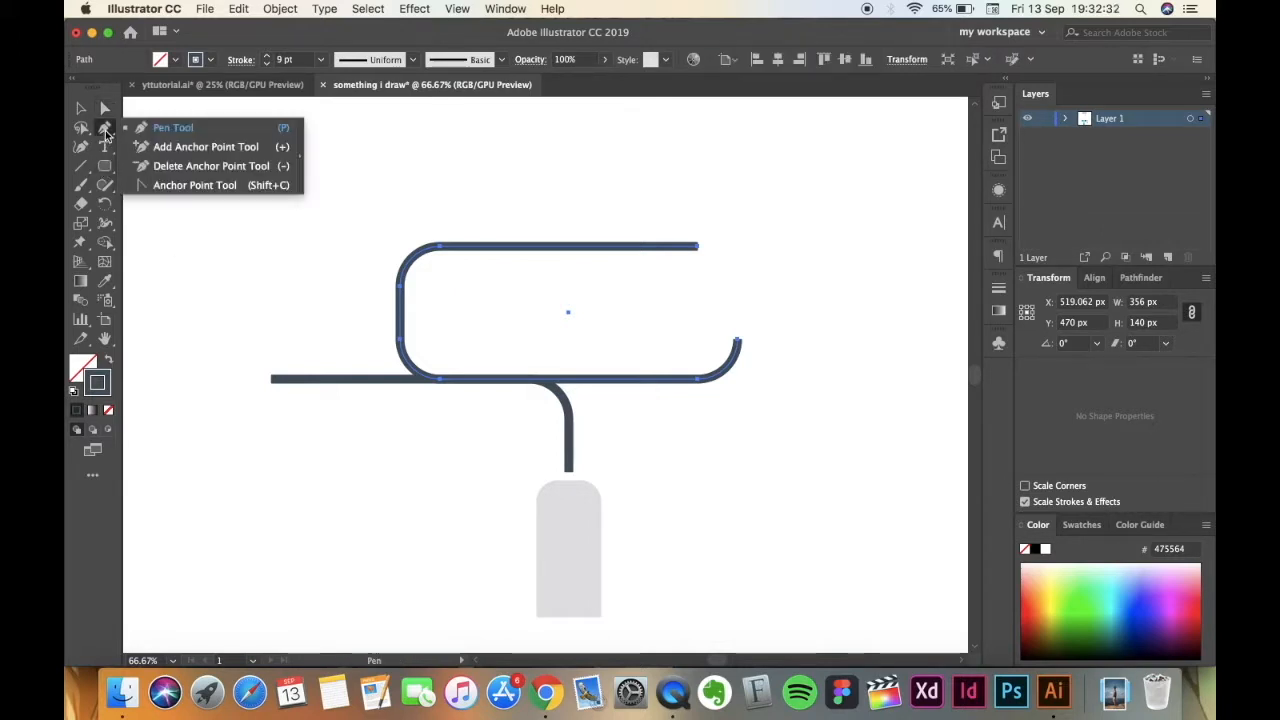
{"action": "left_click", "coordinate": [175, 150]}
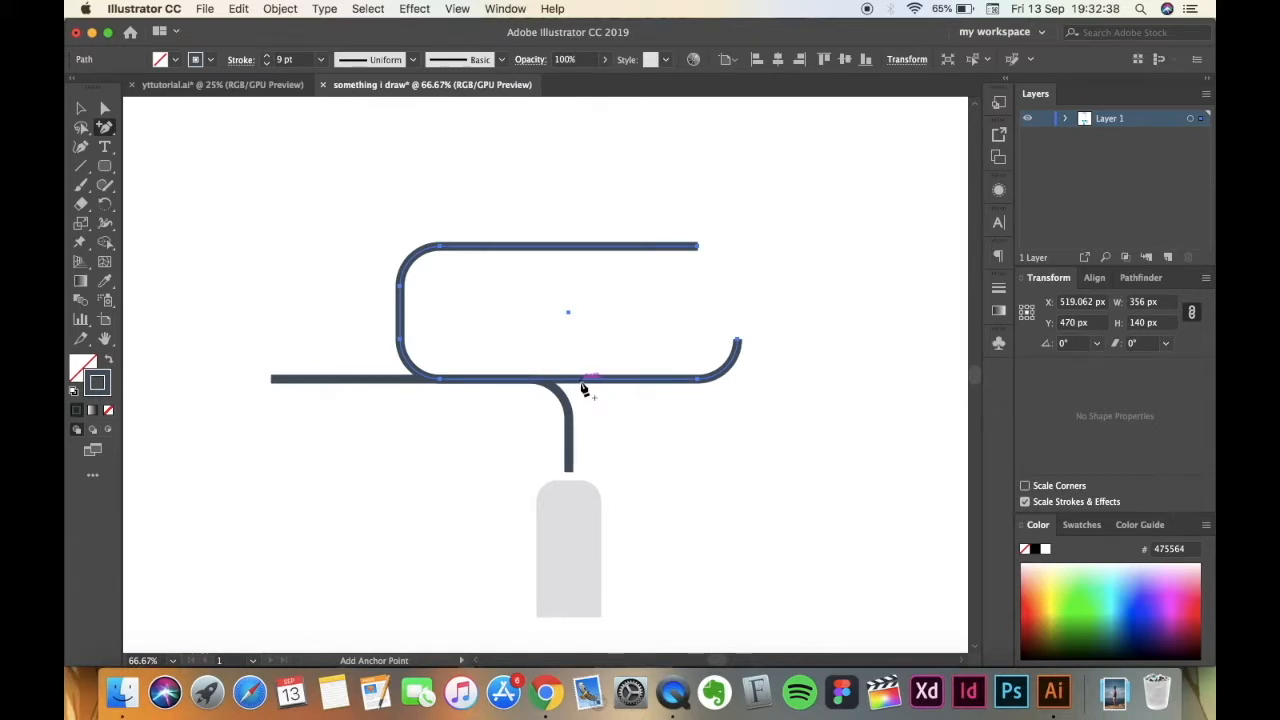
{"action": "left_click", "coordinate": [582, 383]}
{"action": "left_click", "coordinate": [103, 110]}
{"action": "left_click", "coordinate": [736, 343]}
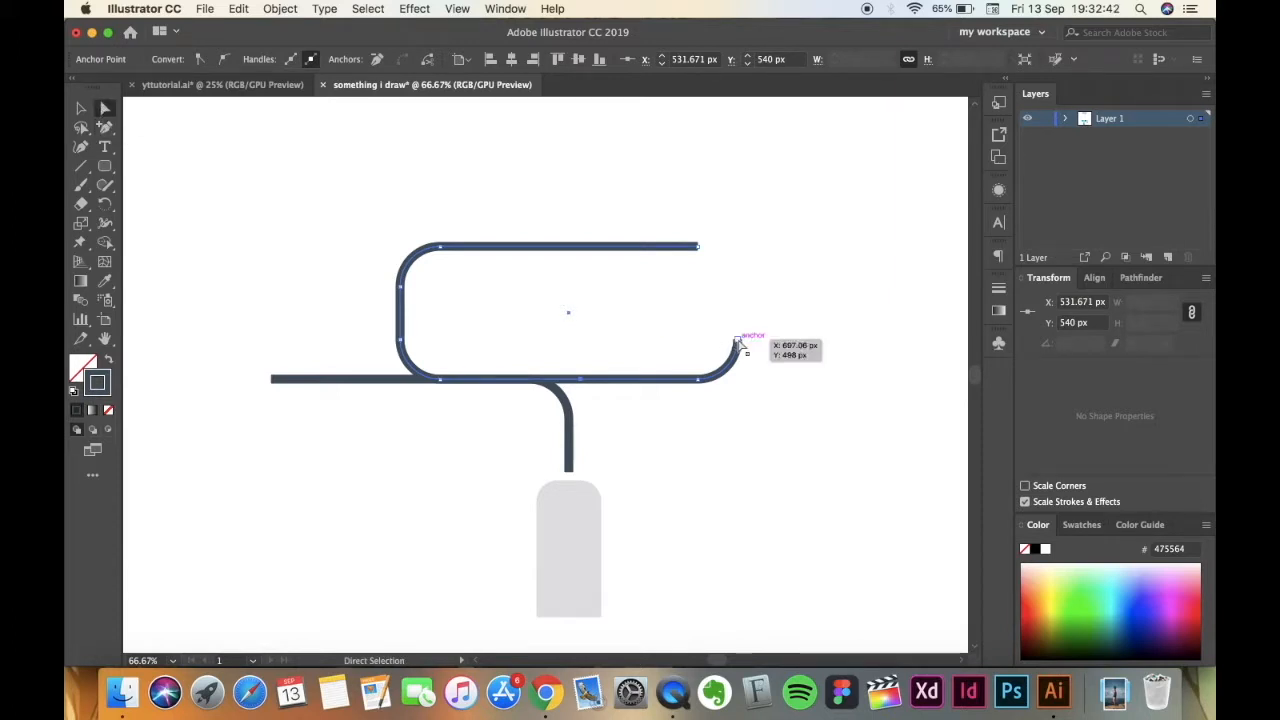
{"action": "key", "text": "Delete"}
{"action": "left_click", "coordinate": [699, 379]}
{"action": "key", "text": "Delete"}
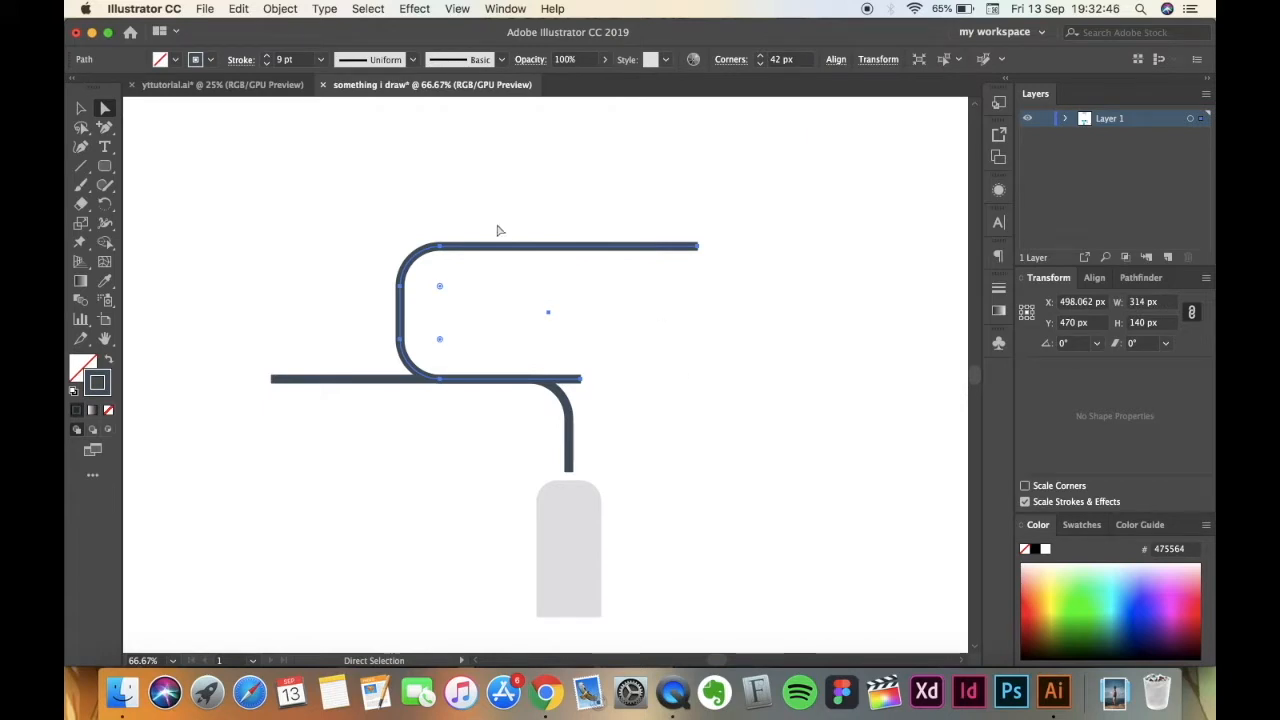
Shorten the upper outline's top edge by moving its open right end to about X 624 px.
{"action": "left_click", "coordinate": [699, 250]}
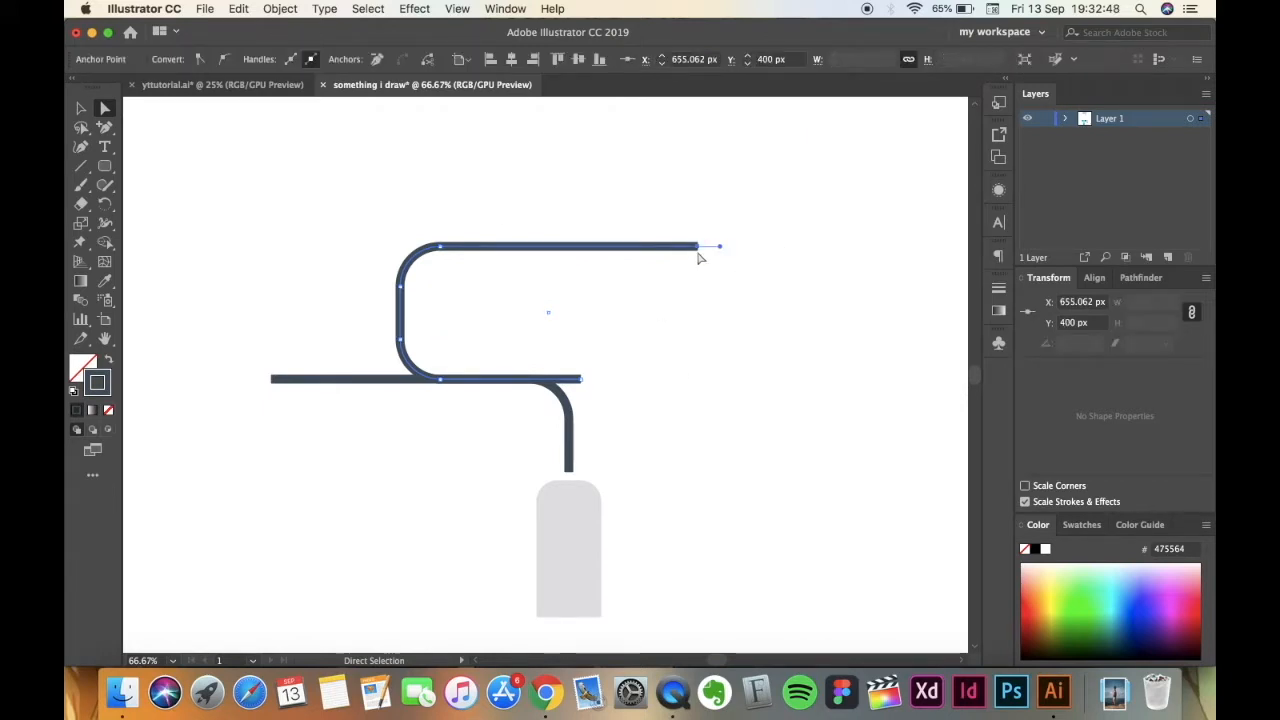
{"action": "key", "text": "Left"}
{"action": "key", "text": "Left"}
{"action": "key", "text": "Left"}
{"action": "key", "text": "Left"}
{"action": "key", "text": "Left"}
{"action": "key", "text": "Left"}
{"action": "key", "text": "Left"}
{"action": "key", "text": "Left"}
{"action": "key", "text": "Left"}
{"action": "key", "text": "Left"}
{"action": "key", "text": "Left"}
{"action": "key", "text": "Left"}
{"action": "key", "text": "Left"}
{"action": "key", "text": "Left"}
{"action": "key", "text": "Left"}
{"action": "key", "text": "Left"}
{"action": "key", "text": "Left"}
{"action": "key", "text": "Left"}
{"action": "key", "text": "Left"}
{"action": "key", "text": "Left"}
{"action": "key", "text": "Left"}
{"action": "key", "text": "Left"}
{"action": "key", "text": "Left"}
{"action": "key", "text": "Left"}
{"action": "key", "text": "Left"}
{"action": "key", "text": "Left"}
{"action": "key", "text": "Left"}
{"action": "key", "text": "Left"}
{"action": "key", "text": "Left"}
{"action": "key", "text": "Left"}
{"action": "key", "text": "Left"}
{"action": "key", "text": "Left"}
{"action": "key", "text": "Left"}
{"action": "key", "text": "Left"}
{"action": "key", "text": "Left"}
{"action": "key", "text": "Left"}
{"action": "key", "text": "Left"}
{"action": "key", "text": "Left"}
{"action": "key", "text": "Left"}
{"action": "key", "text": "Left"}
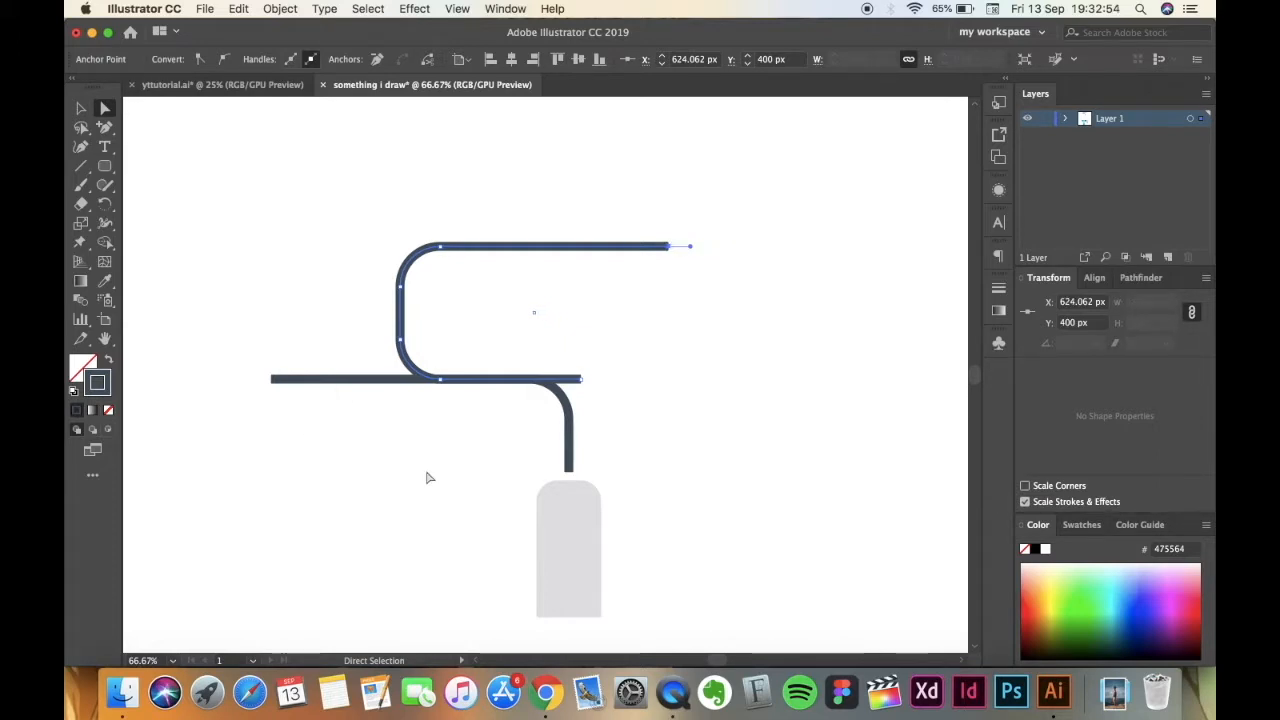
Extend the lower path's vertical end down into the grey handle, making the path about 122 px tall.
{"action": "left_click", "coordinate": [528, 457]}
{"action": "left_click", "coordinate": [571, 451]}
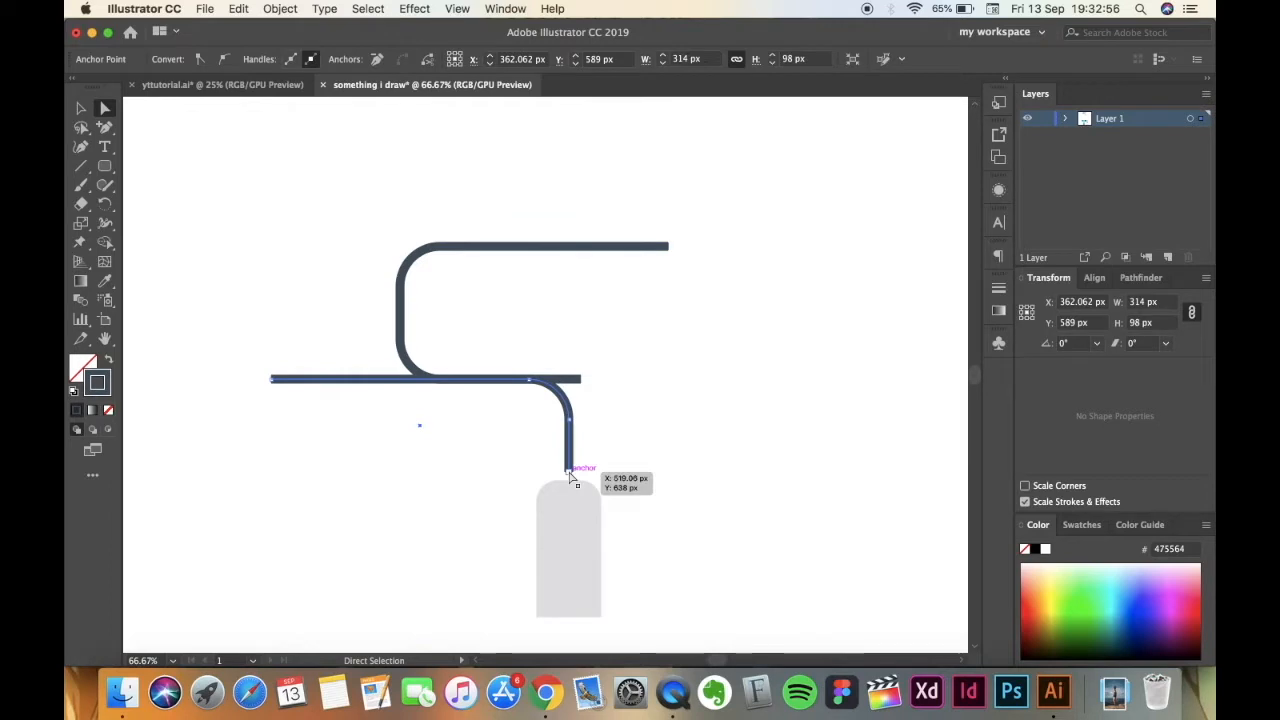
{"action": "left_click", "coordinate": [571, 477]}
{"action": "left_click_drag", "start_coordinate": [569, 478], "coordinate": [570, 492]}
{"action": "left_click", "coordinate": [426, 531]}
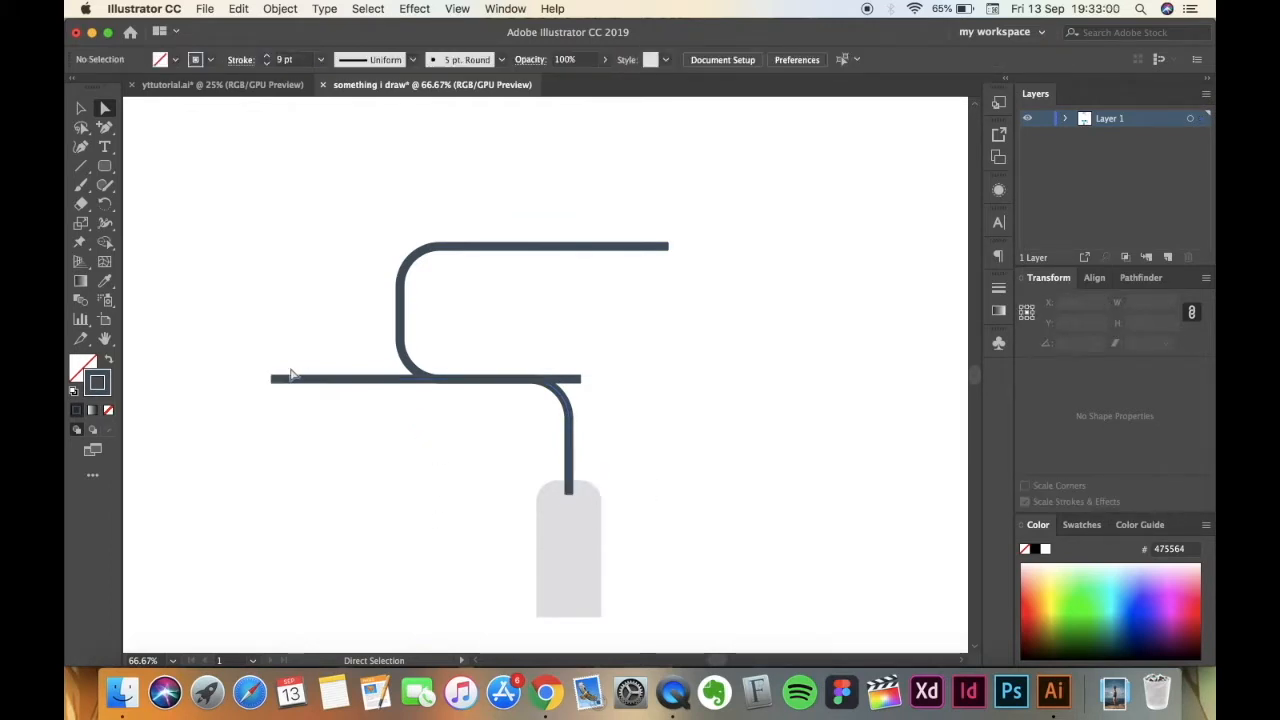
Shorten the lower path's horizontal part by moving its open left end to about X 443 px, Y 540 px.
{"action": "left_click", "coordinate": [272, 379]}
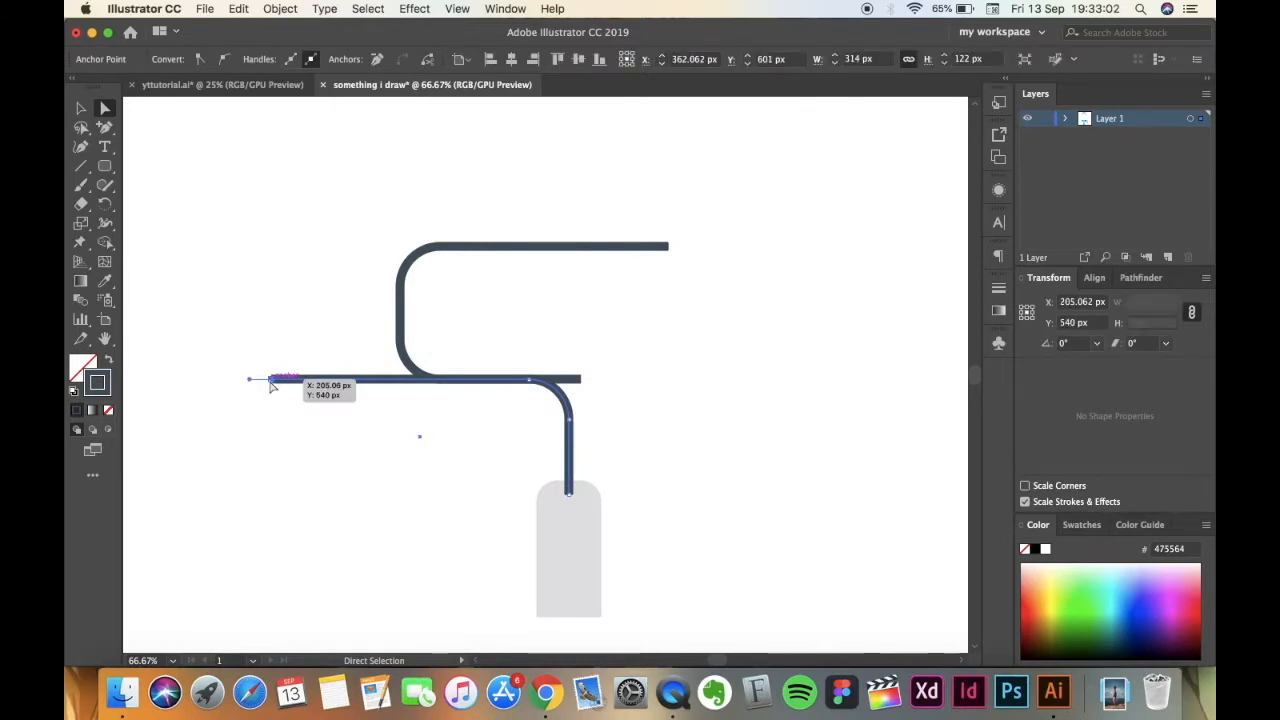
{"action": "key", "text": "super+plus"}
{"action": "key", "text": "super+plus"}
{"action": "scroll", "coordinate": [436, 479], "scroll_direction": "right", "scroll_amount": 5}
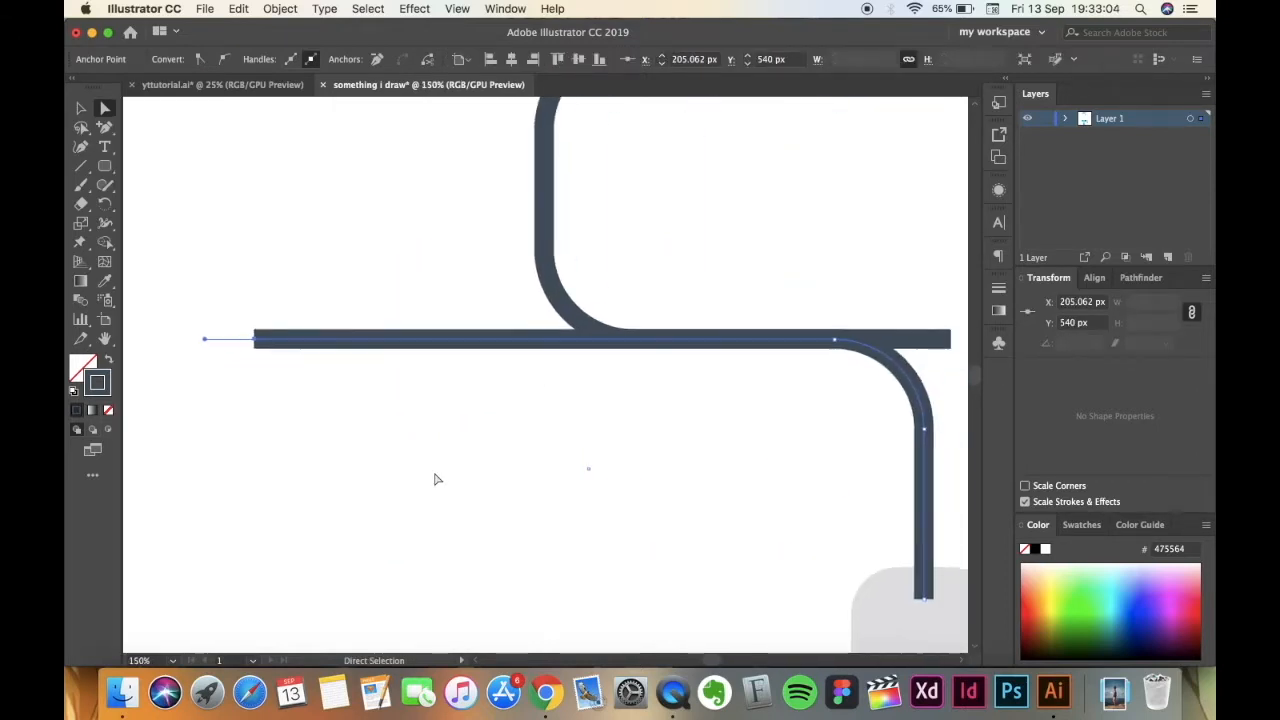
{"action": "scroll", "coordinate": [435, 479], "scroll_direction": "right", "scroll_amount": 2}
{"action": "left_click_drag", "start_coordinate": [196, 350], "coordinate": [686, 383]}
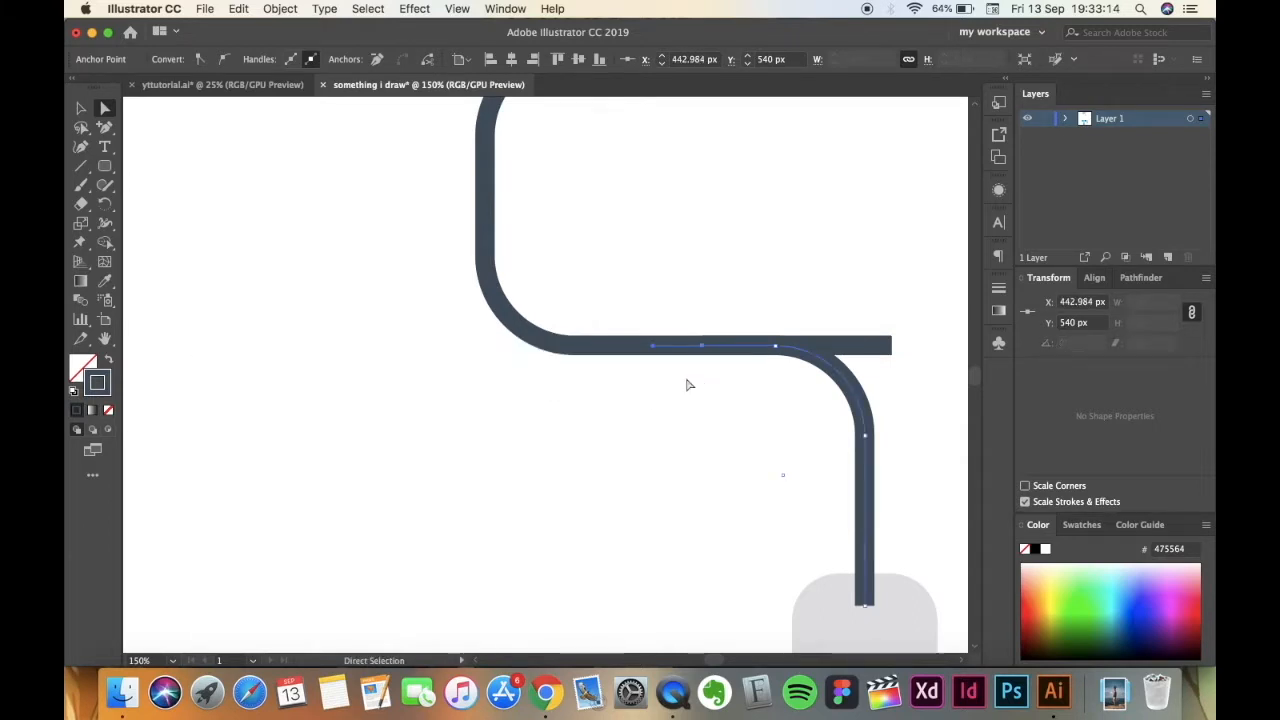
{"action": "left_click", "coordinate": [620, 440]}
Pull the upper path's lower right end back to about X 468 px so it merges smoothly with the lower path's curve.
{"action": "scroll", "coordinate": [635, 420], "scroll_direction": "right", "scroll_amount": 5}
{"action": "left_click", "coordinate": [733, 349]}
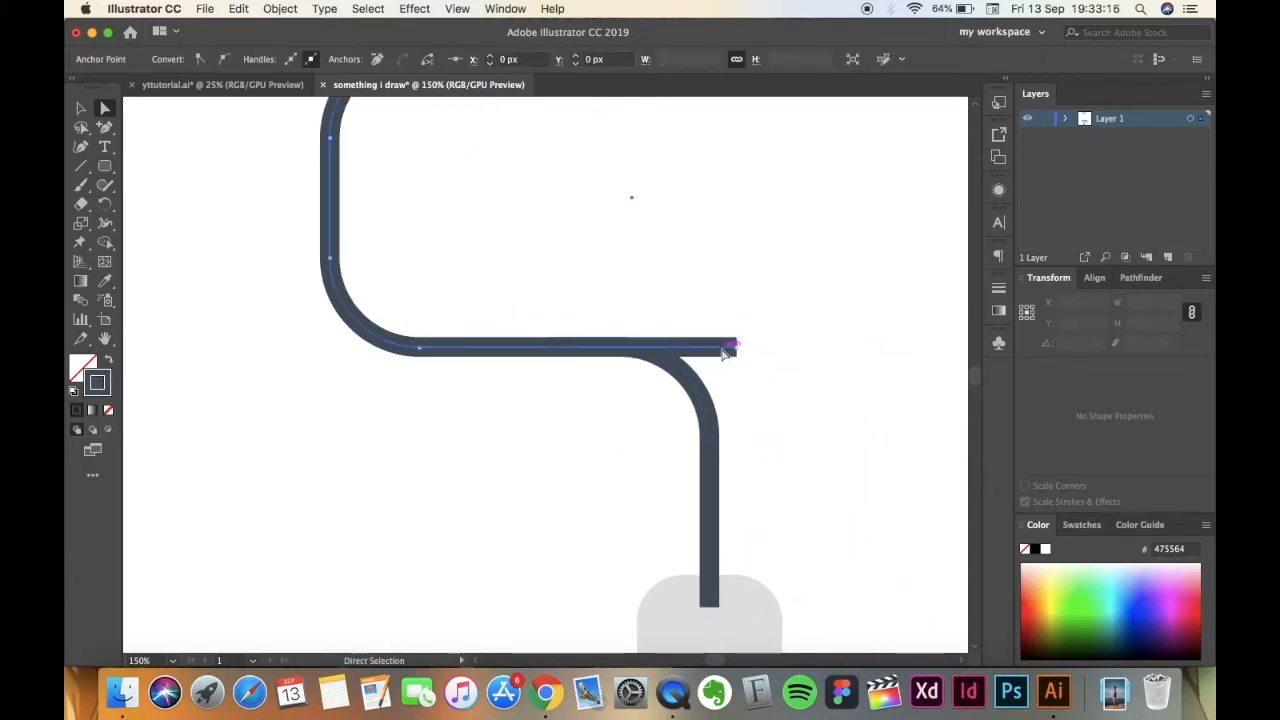
{"action": "left_click_drag", "start_coordinate": [737, 350], "coordinate": [604, 361]}
{"action": "left_click", "coordinate": [497, 423]}
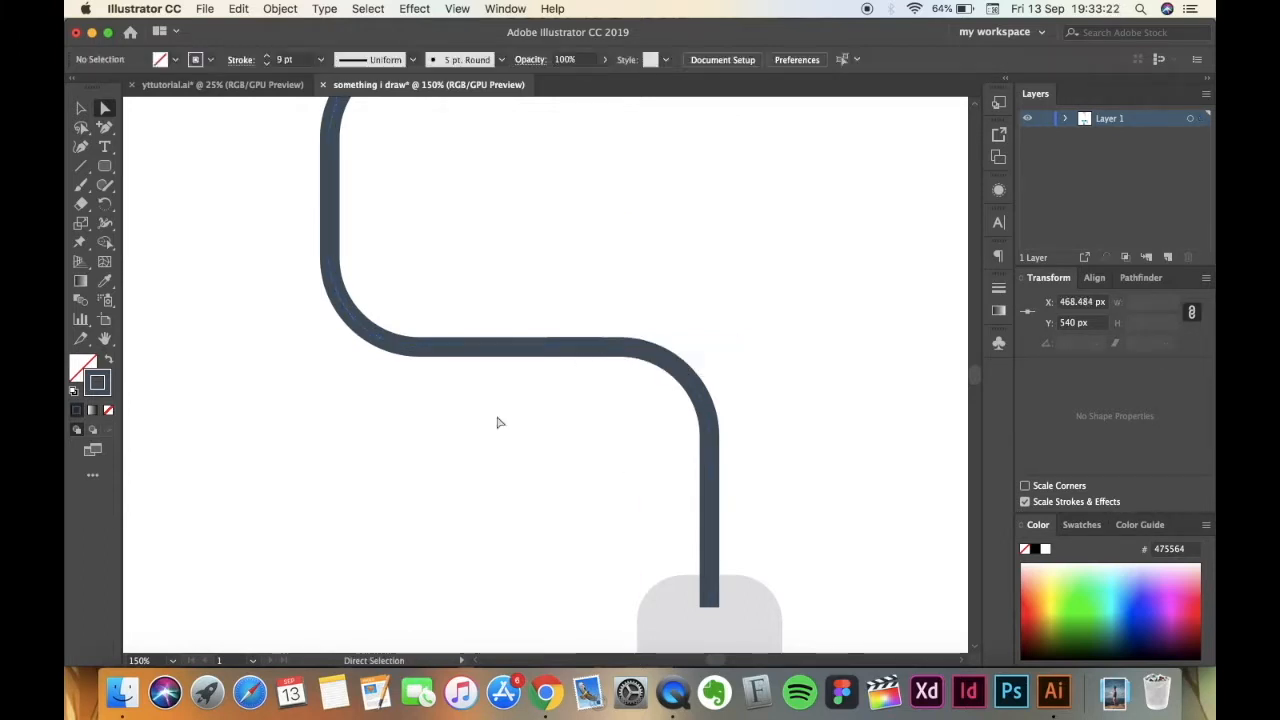
{"action": "scroll", "coordinate": [497, 423], "scroll_direction": "up", "scroll_amount": 2}
{"action": "key", "text": "super+minus"}
{"action": "key", "text": "super+minus"}
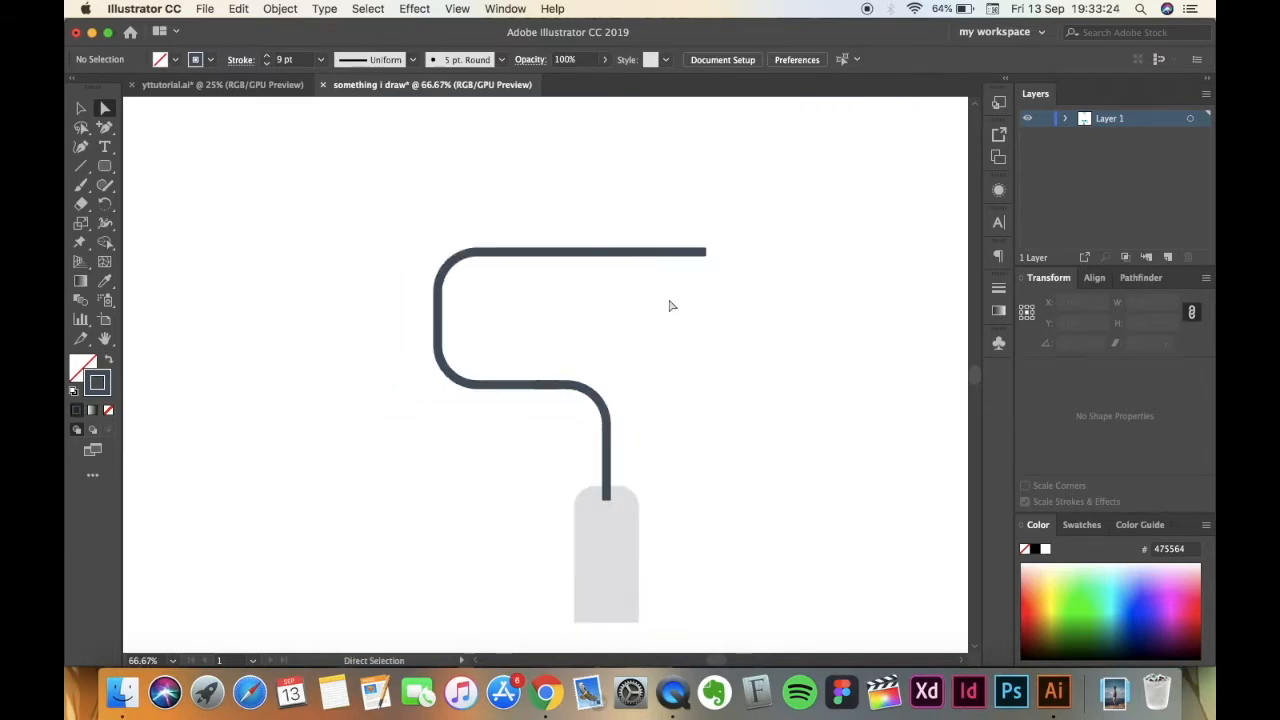
Shorten the wire's top arm further so that the whole wire frame is about 263 px wide.
{"action": "left_click", "coordinate": [706, 257]}
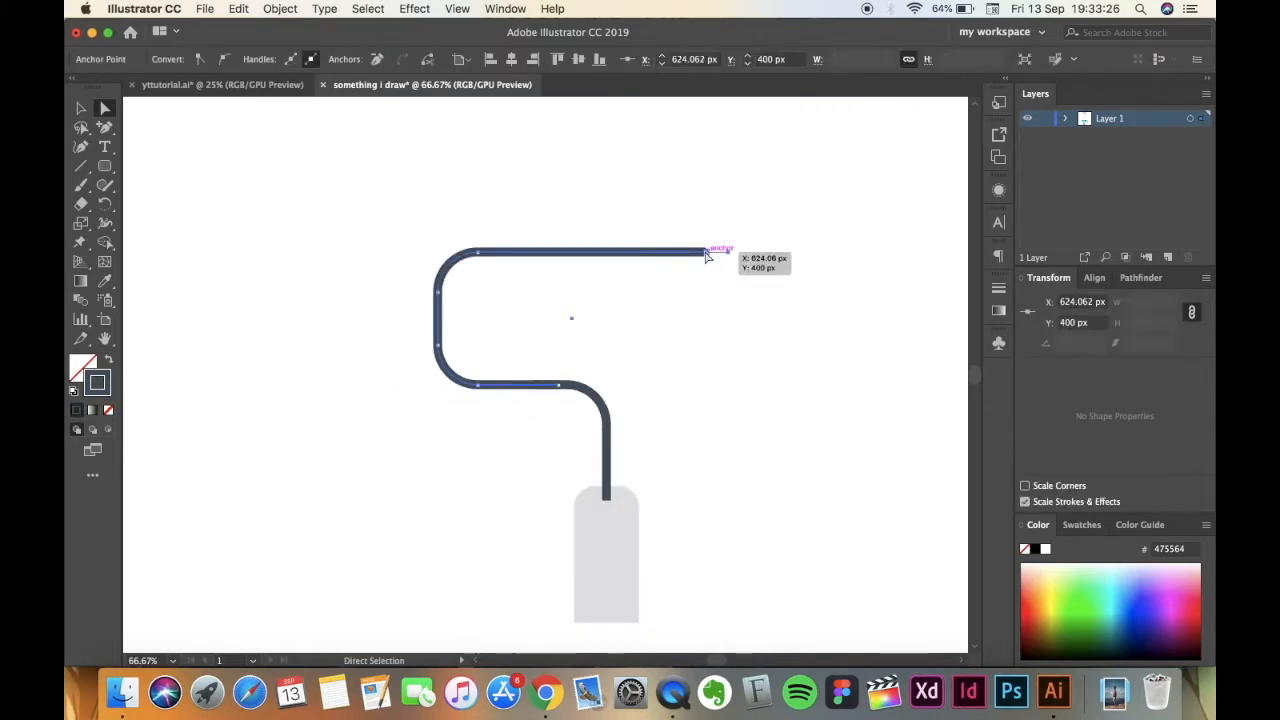
{"action": "key", "text": "Left"}
{"action": "key", "text": "Left"}
{"action": "key", "text": "Left"}
{"action": "key", "text": "Left"}
{"action": "key", "text": "Left"}
{"action": "key", "text": "Left"}
{"action": "key", "text": "Left"}
{"action": "key", "text": "Left"}
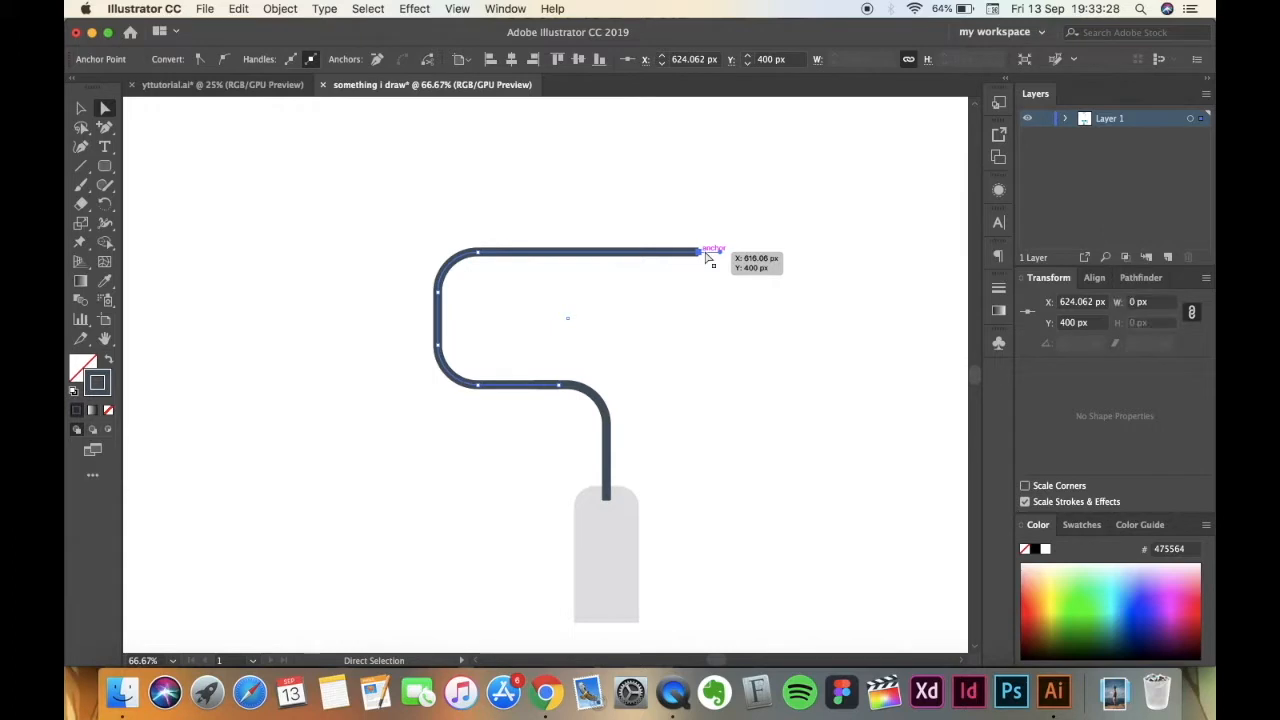
{"action": "key", "text": "Left"}
{"action": "key", "text": "Left"}
{"action": "left_click", "coordinate": [375, 455]}
{"action": "key", "text": "super+minus"}
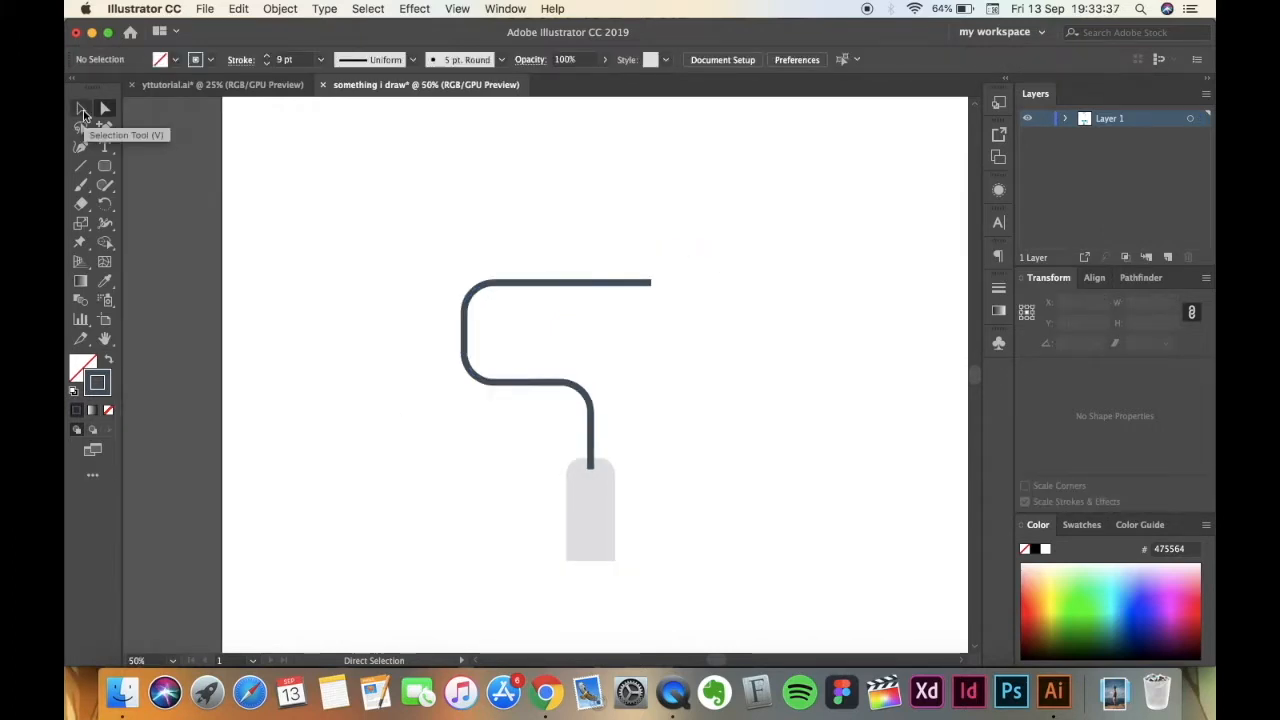
Outline the strokes of both wire paths and unite them into a single shape.
{"action": "left_click", "coordinate": [83, 110]}
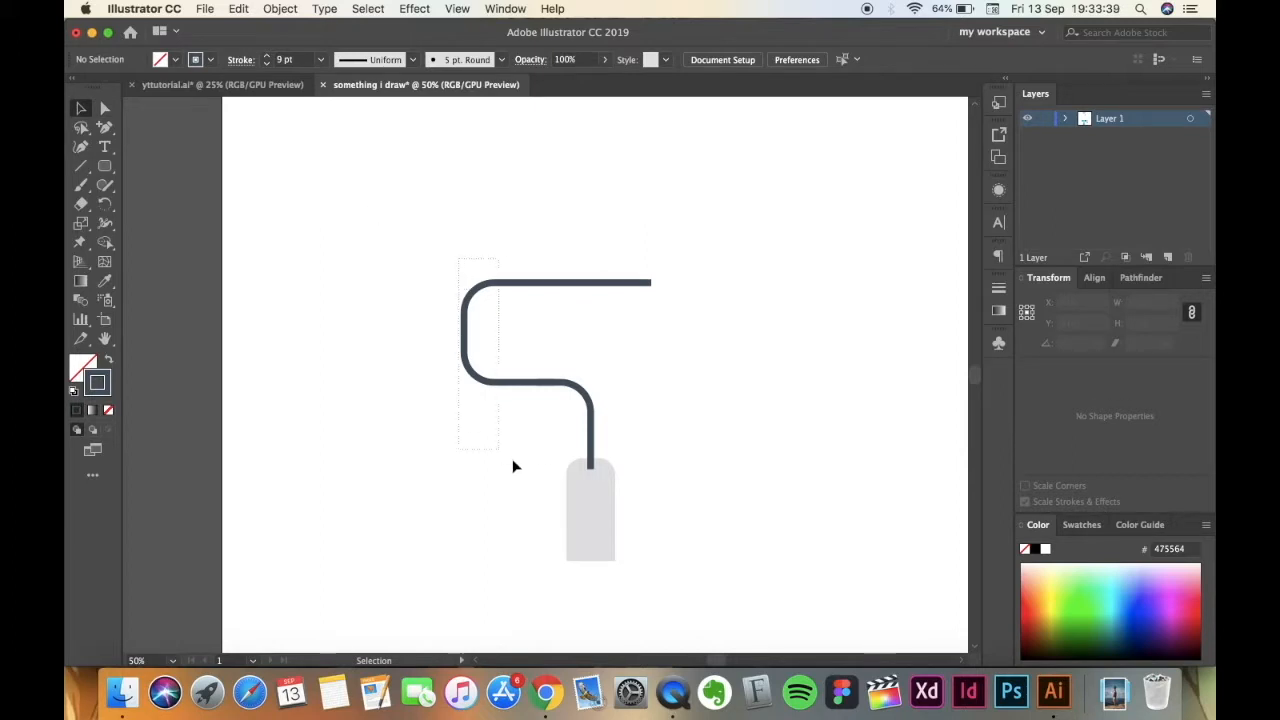
{"action": "left_click_drag", "start_coordinate": [639, 426], "coordinate": [644, 423]}
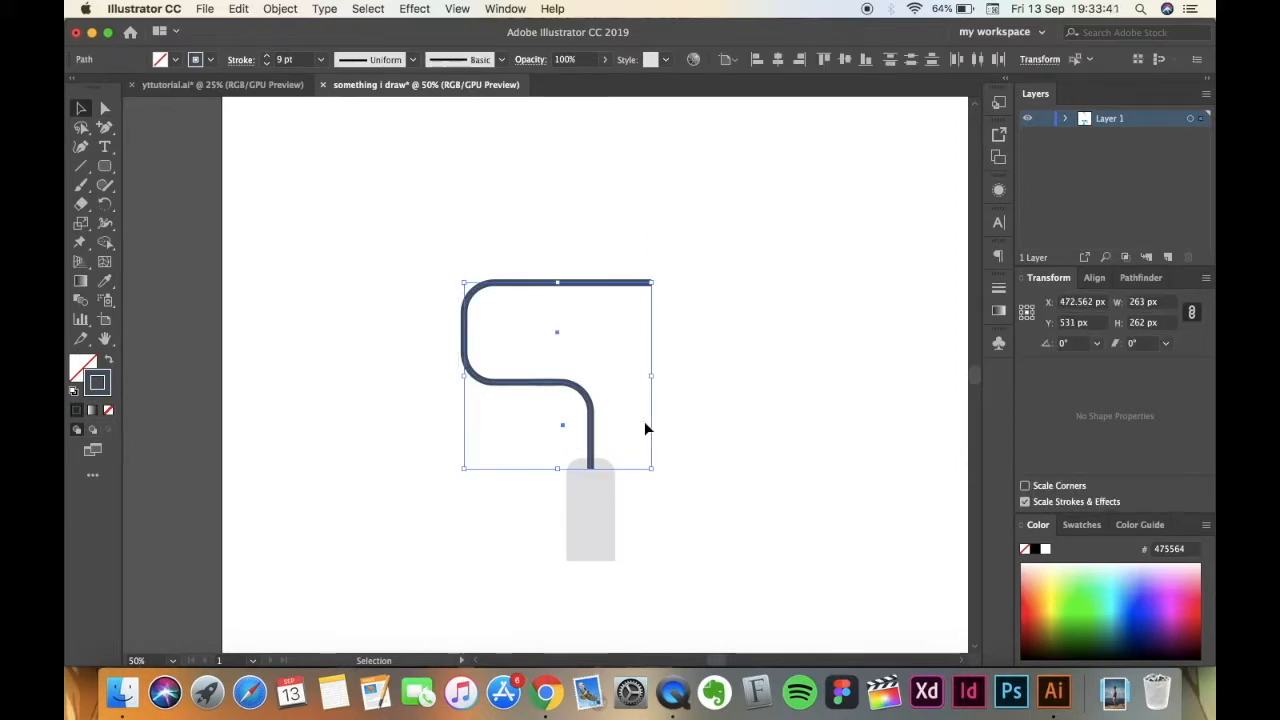
{"action": "left_click", "coordinate": [281, 9]}
{"action": "mouse_move", "coordinate": [315, 353]}
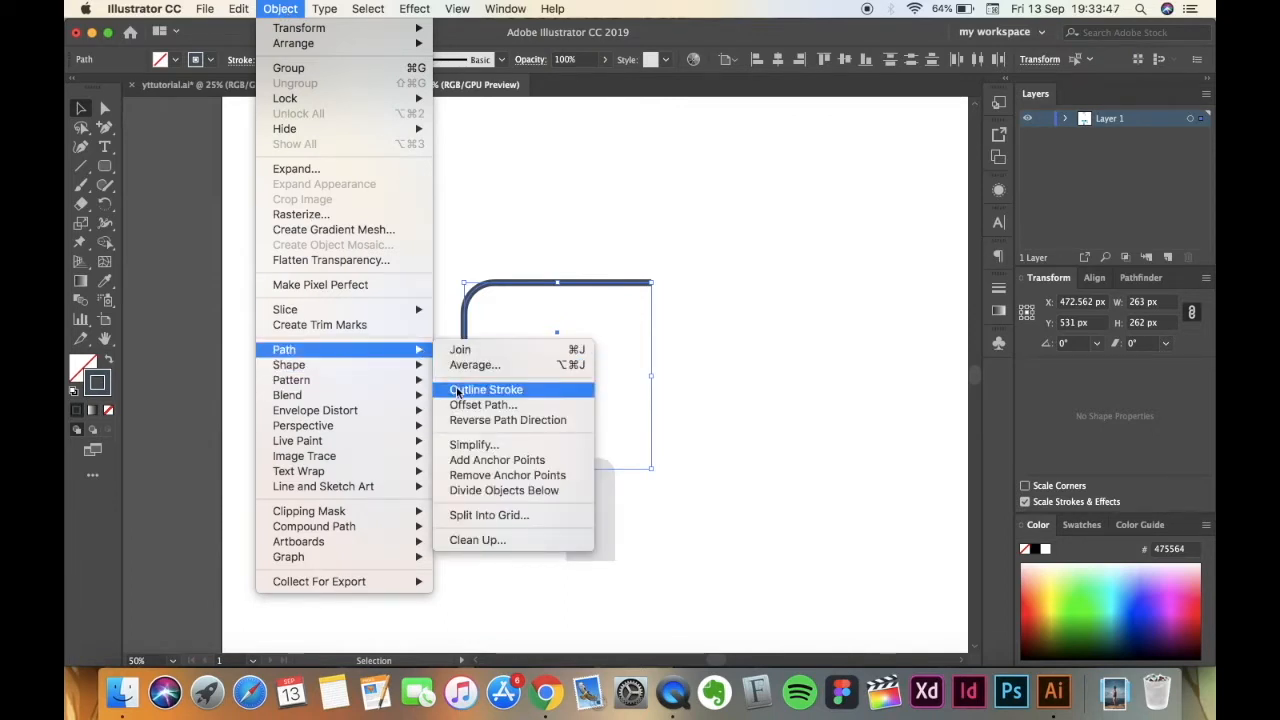
{"action": "left_click", "coordinate": [457, 391]}
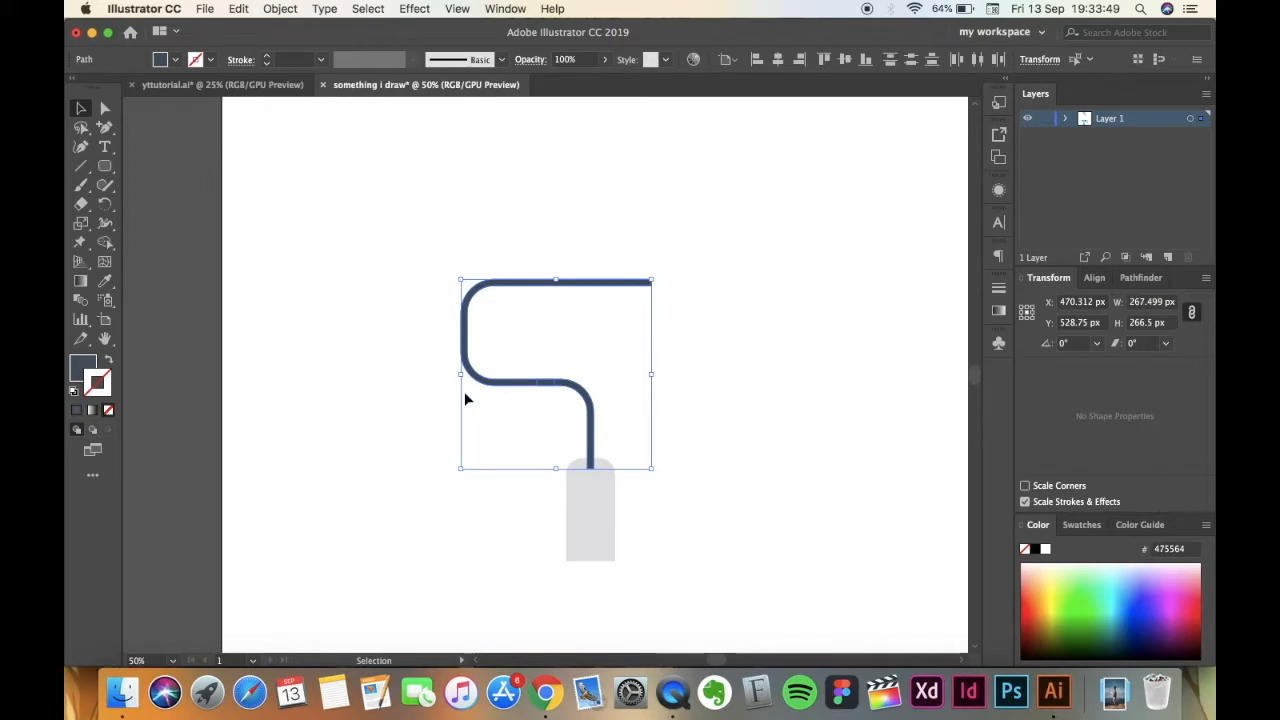
{"action": "left_click", "coordinate": [1139, 278]}
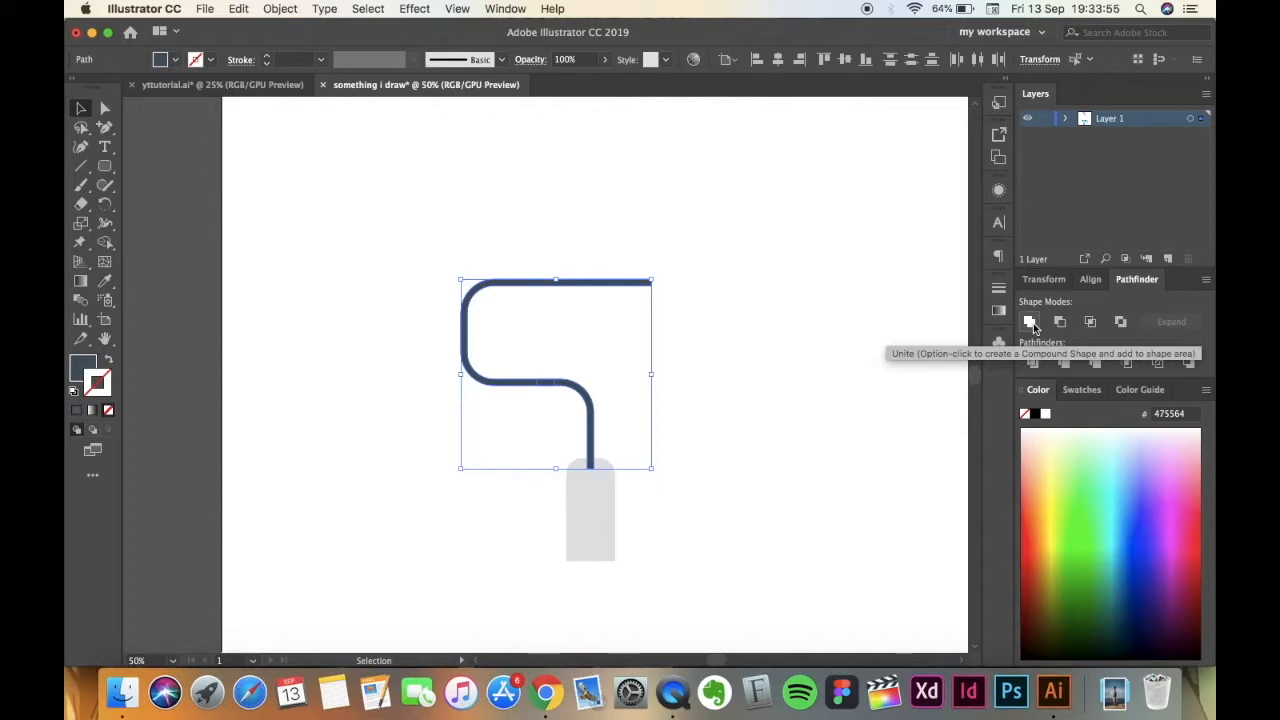
{"action": "left_click", "coordinate": [432, 533]}
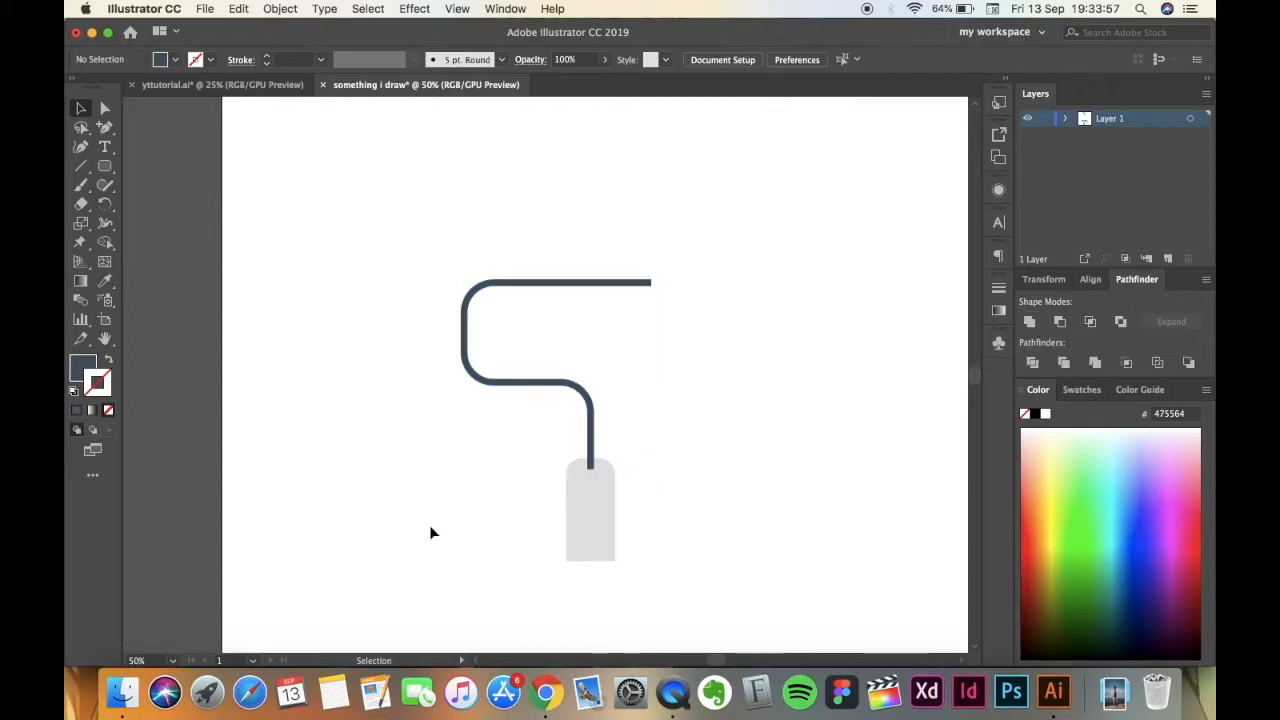
Move the united wire frame straight down so its lower end sits deeper inside the grey handle.
{"action": "key", "text": "super+equal"}
{"action": "key", "text": "v"}
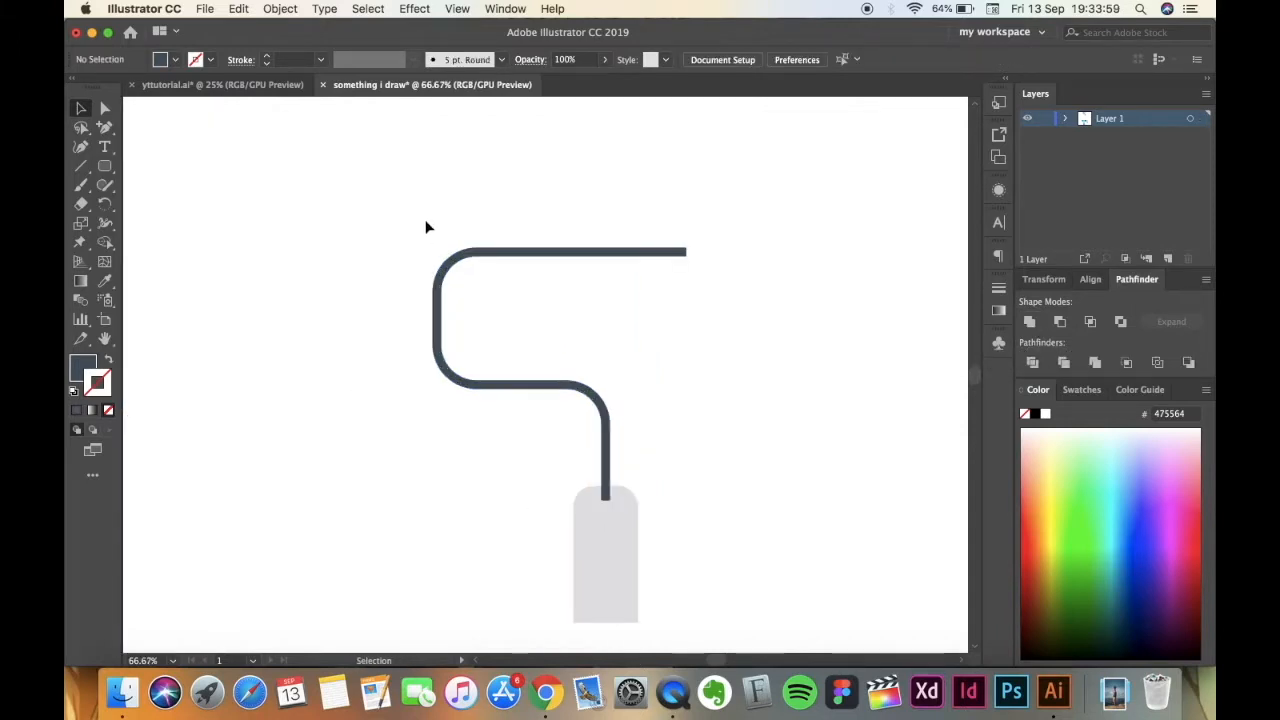
{"action": "left_click", "coordinate": [605, 416]}
{"action": "left_click_drag", "start_coordinate": [605, 441], "coordinate": [605, 463]}
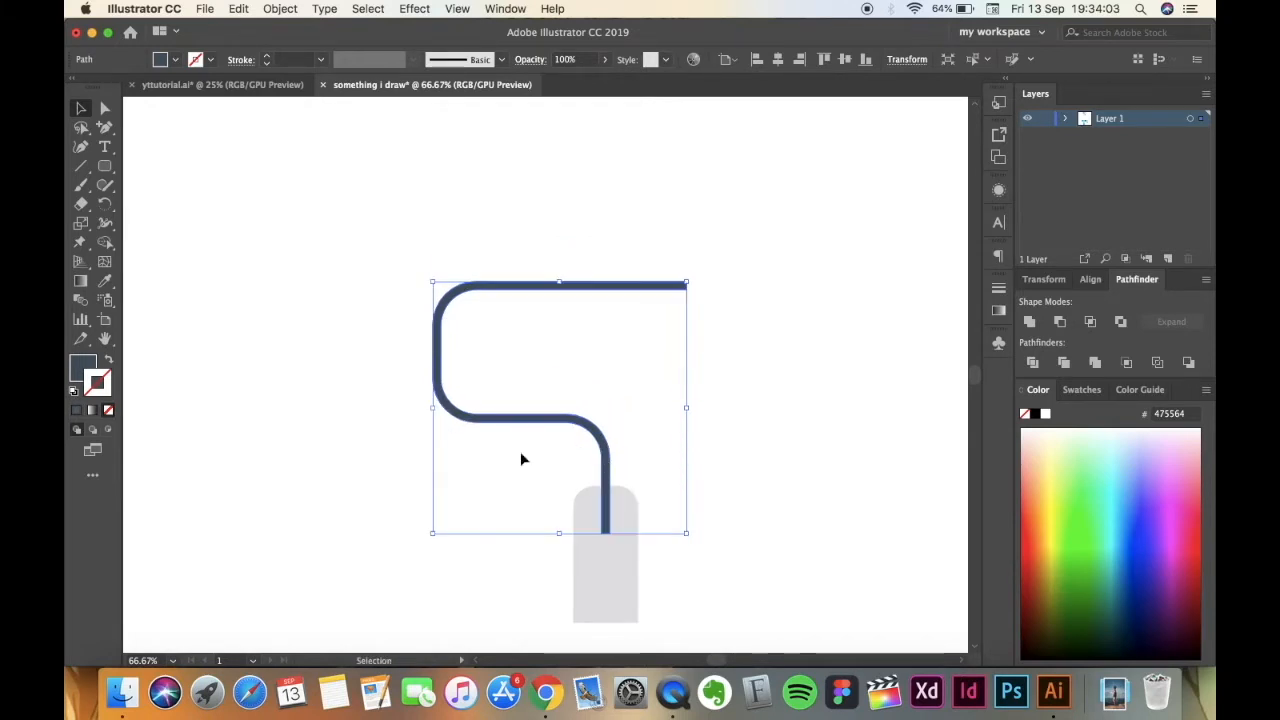
Send the wire frame backward so it sits behind the grey handle.
{"action": "right_click", "coordinate": [606, 447]}
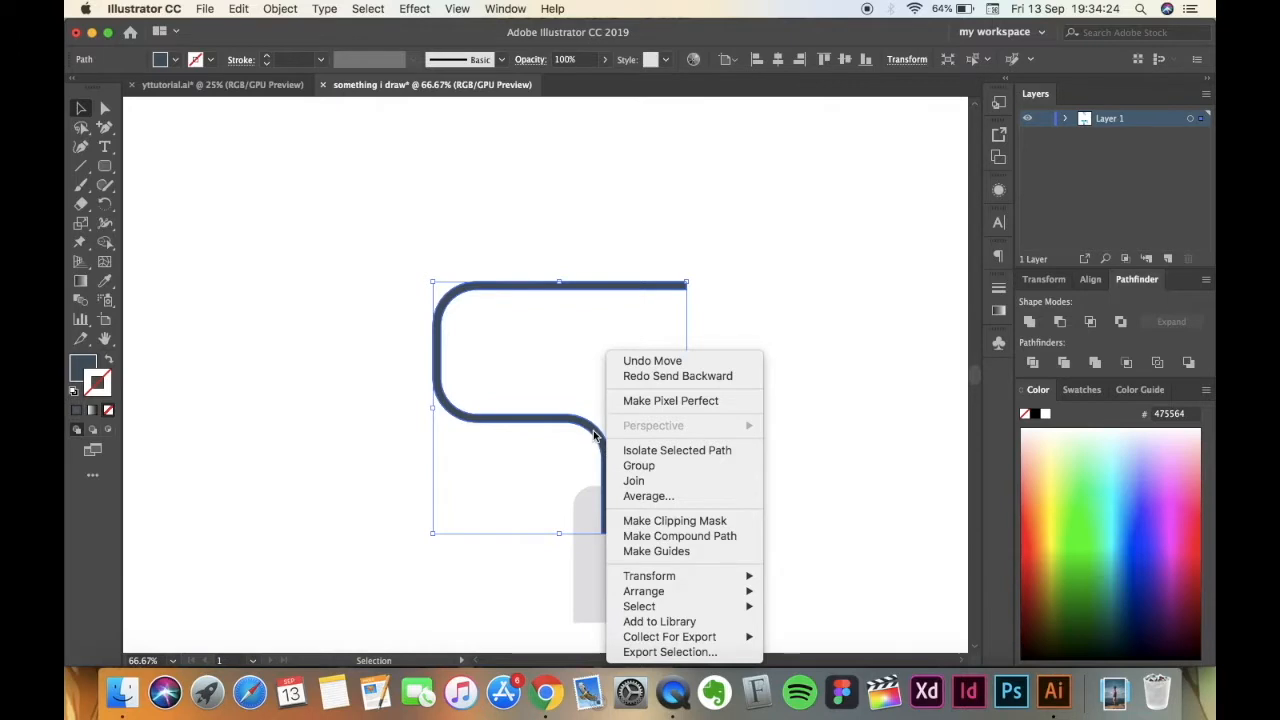
{"action": "mouse_move", "coordinate": [653, 604]}
{"action": "mouse_move", "coordinate": [740, 591]}
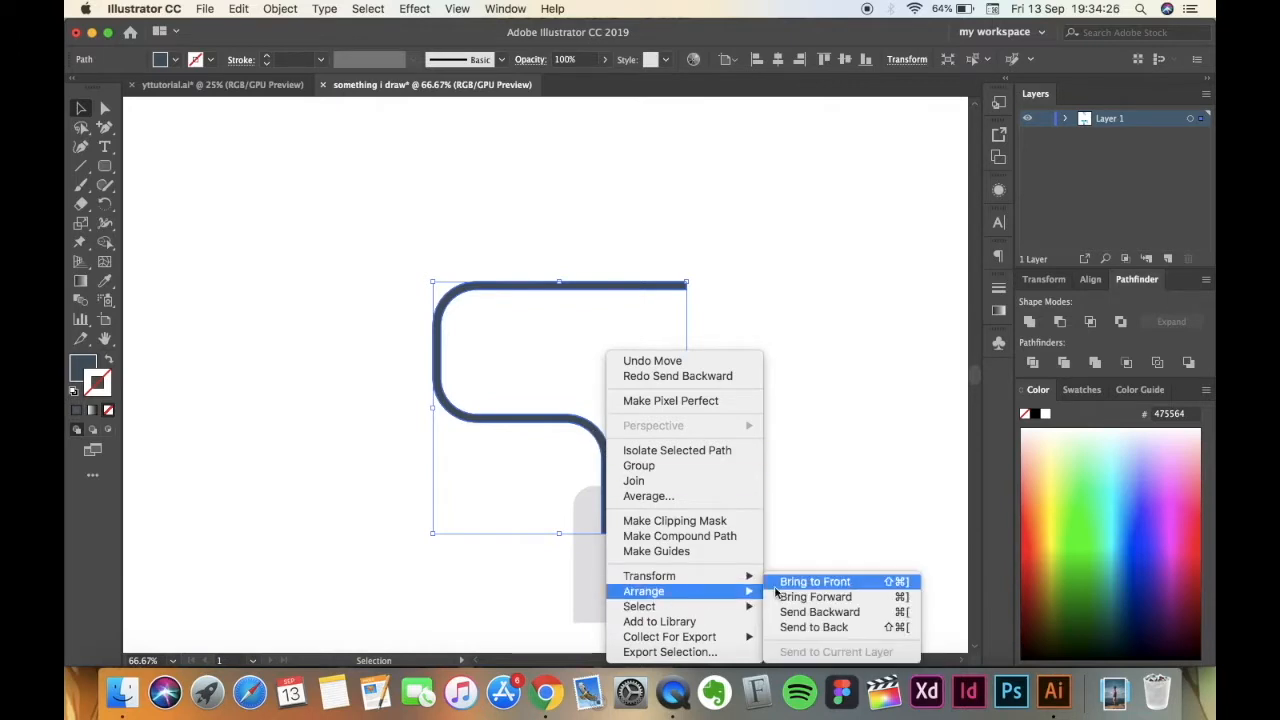
{"action": "left_click", "coordinate": [814, 612]}
{"action": "left_click", "coordinate": [811, 479]}
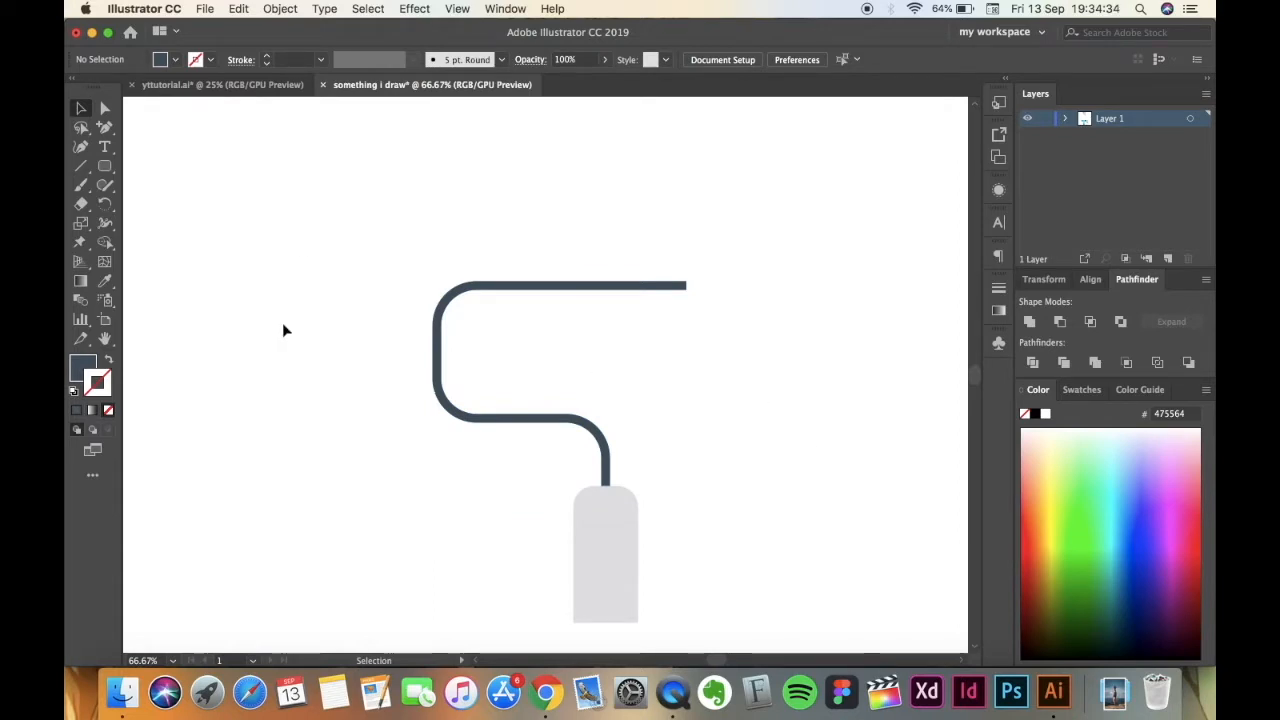
Create a 324 x 134 px rounded rectangle with a 41 px corner radius over the wire's upper arm as the roller body.
{"action": "left_click_drag", "start_coordinate": [104, 164], "coordinate": [175, 185]}
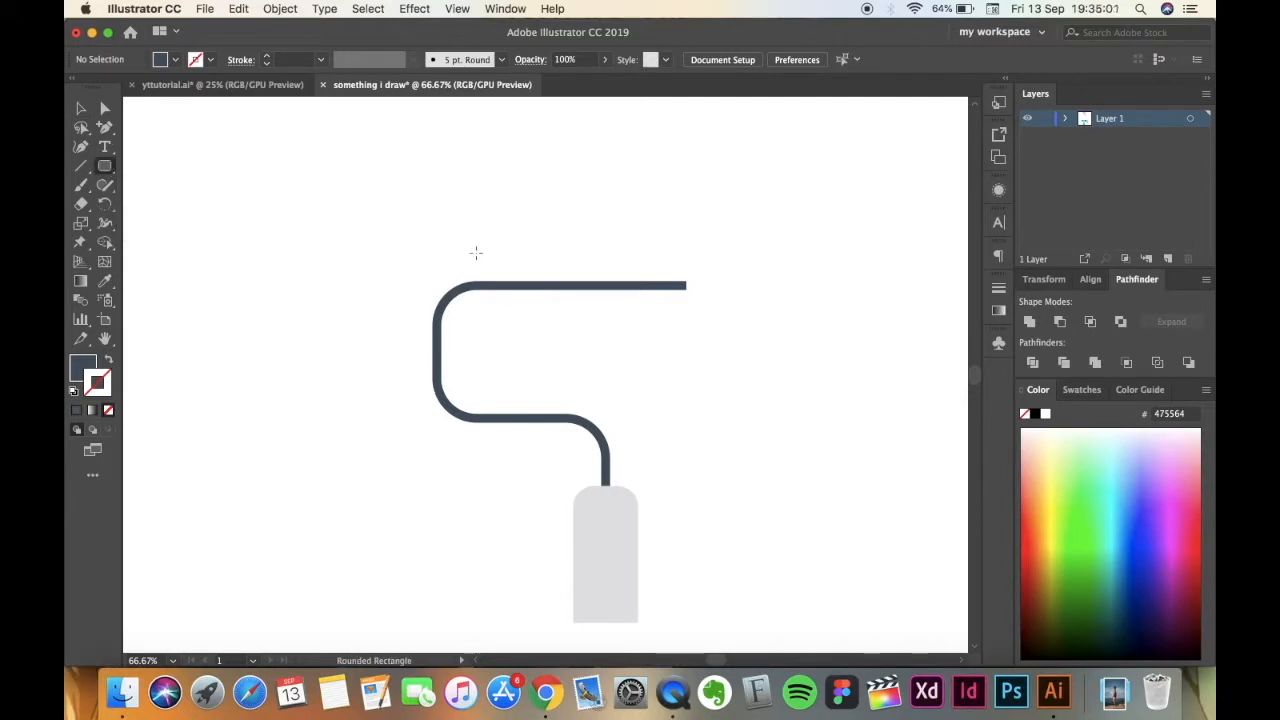
{"action": "left_click", "coordinate": [514, 223]}
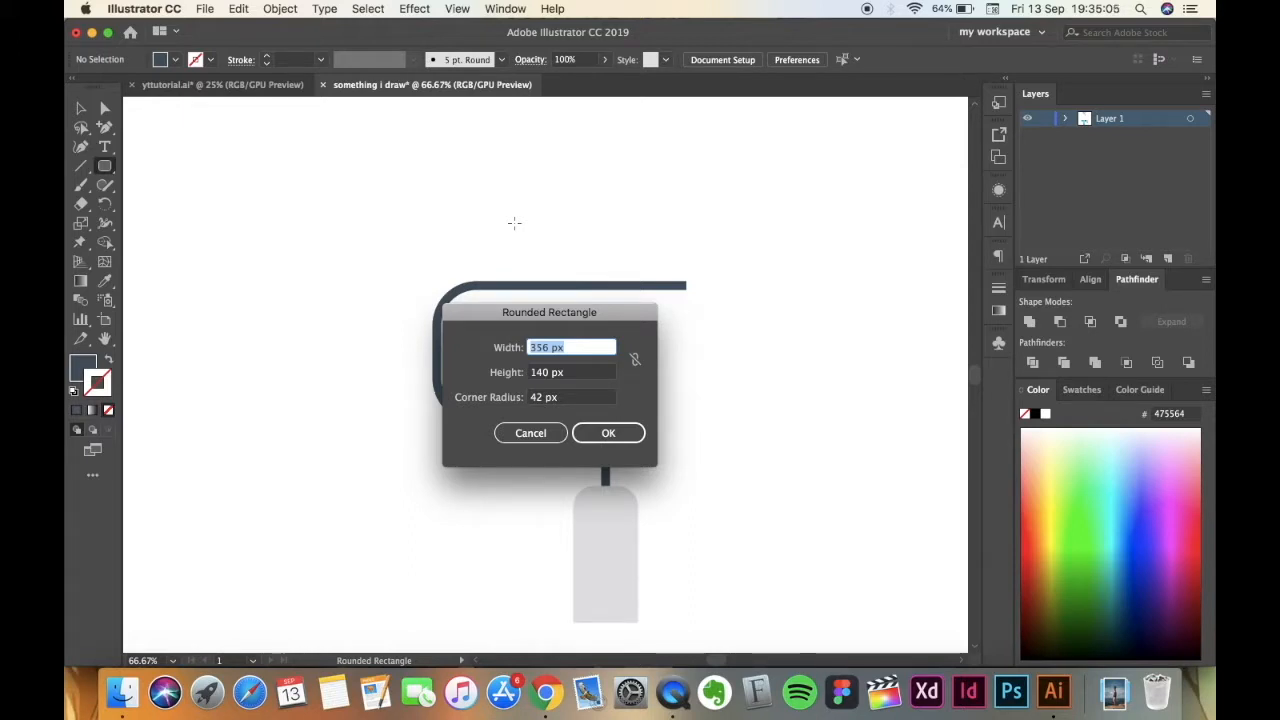
{"action": "type", "text": "324"}
{"action": "key", "text": "Tab"}
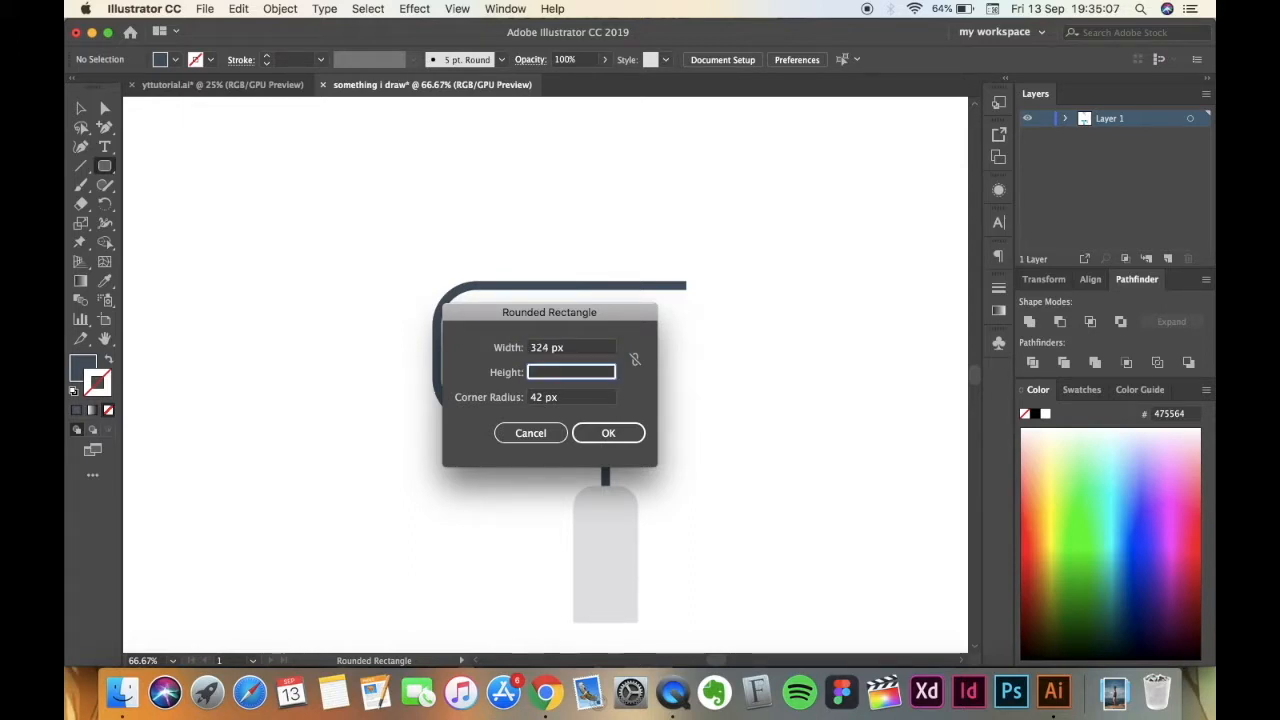
{"action": "type", "text": "134"}
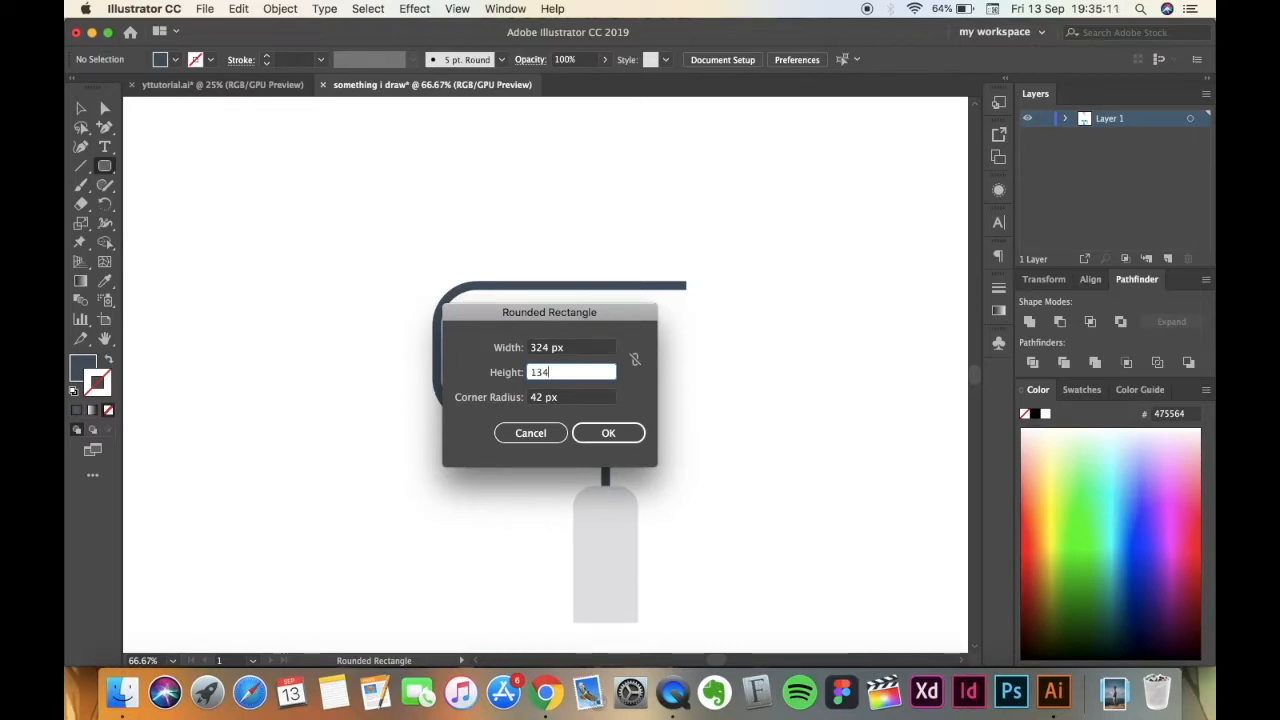
{"action": "key", "text": "Tab"}
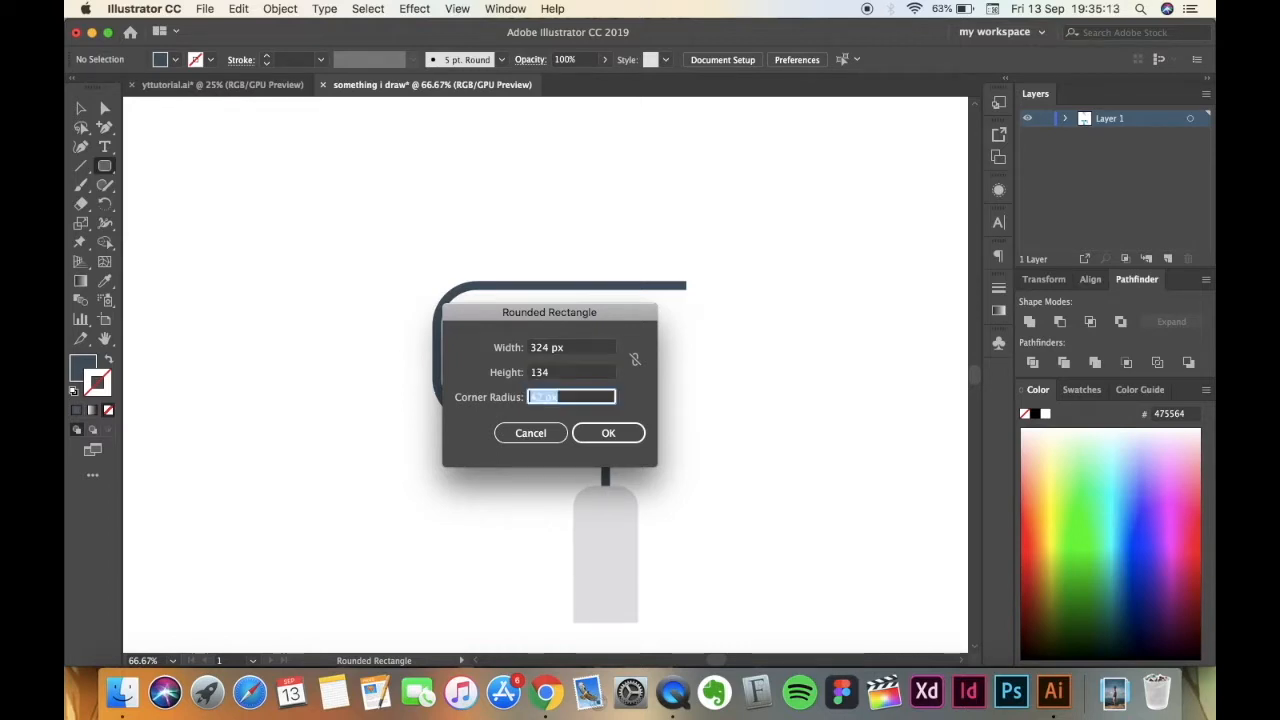
{"action": "type", "text": "41"}
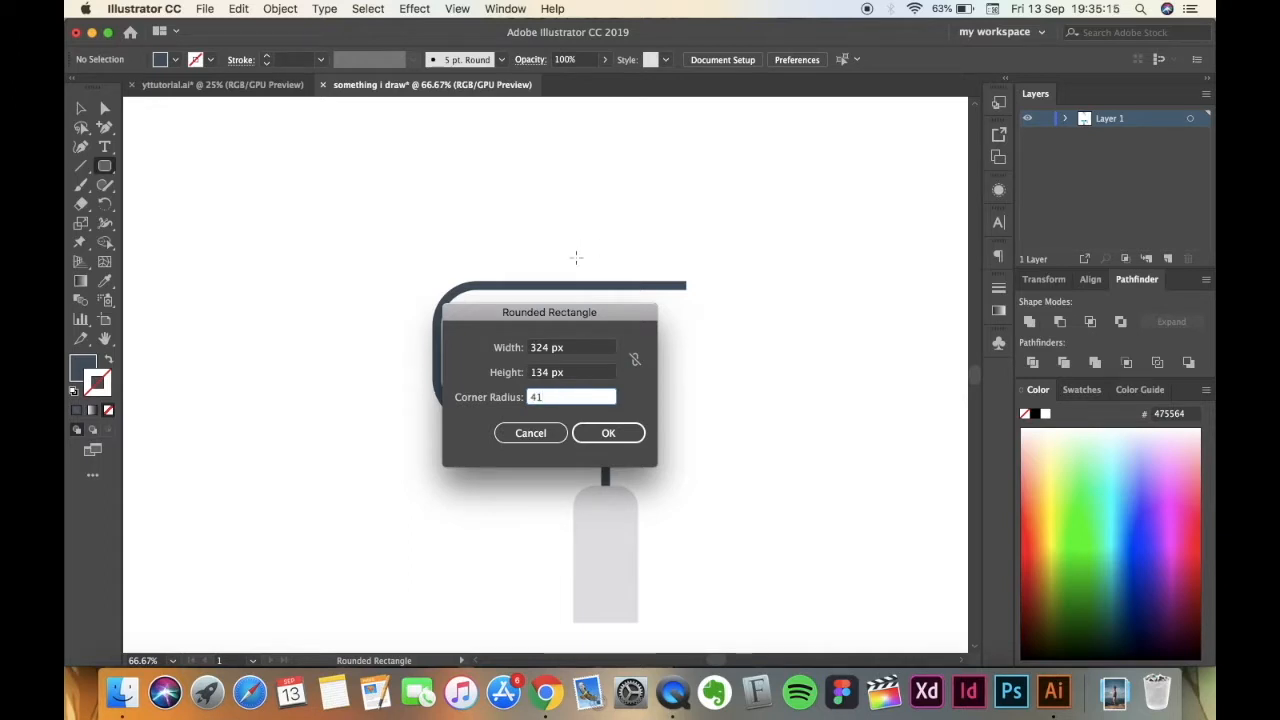
{"action": "left_click", "coordinate": [606, 433]}
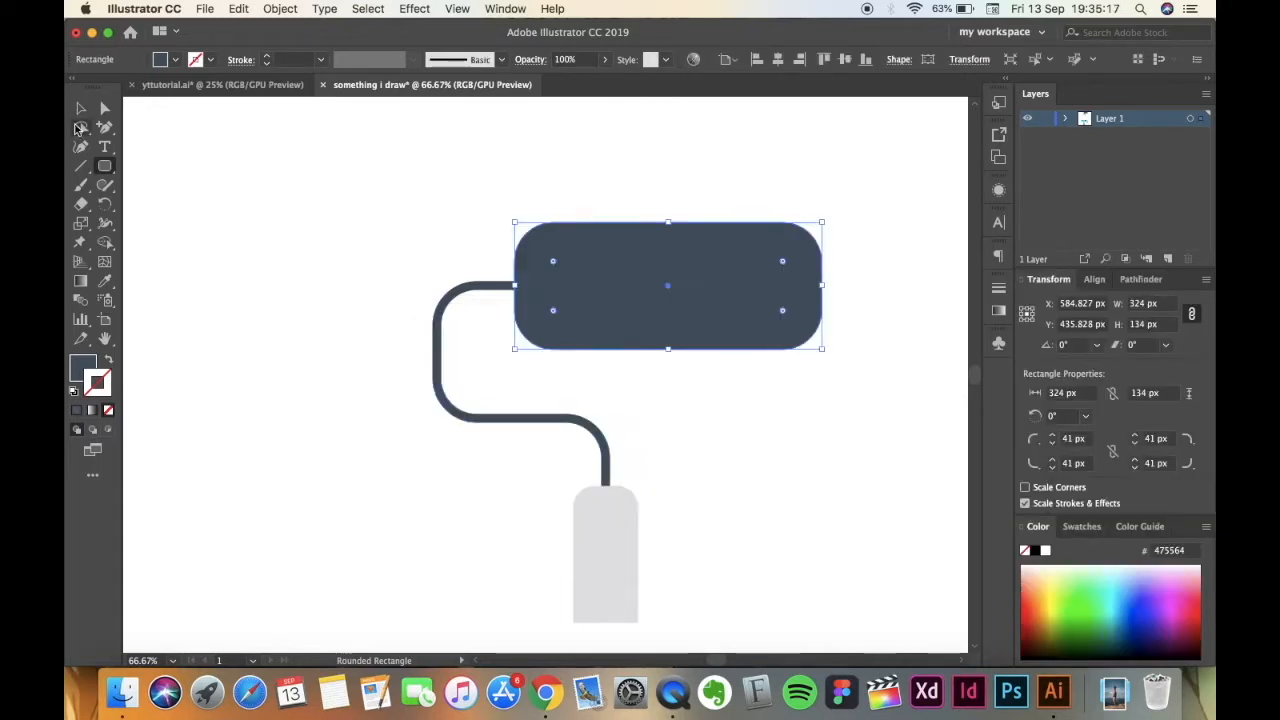
Move the roller body left along the wire's upper arm to about X 558 px, keeping its height.
{"action": "left_click", "coordinate": [81, 110]}
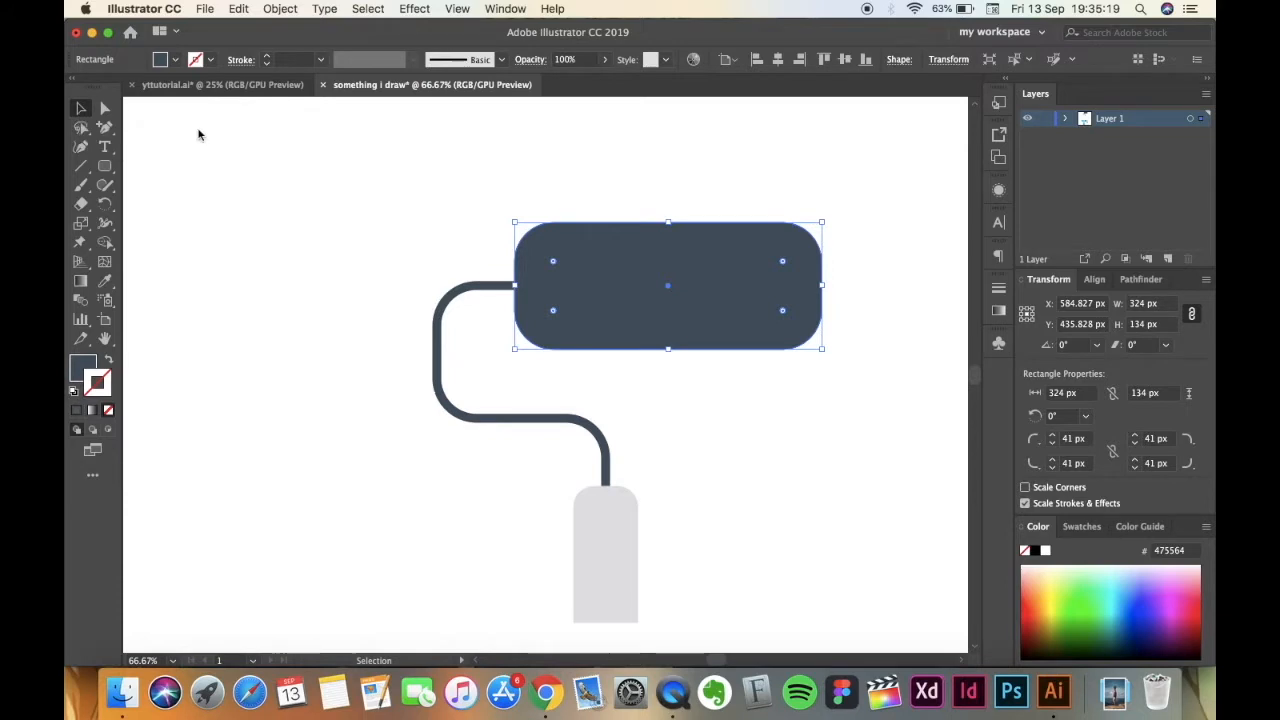
{"action": "left_click_drag", "start_coordinate": [607, 308], "coordinate": [580, 313]}
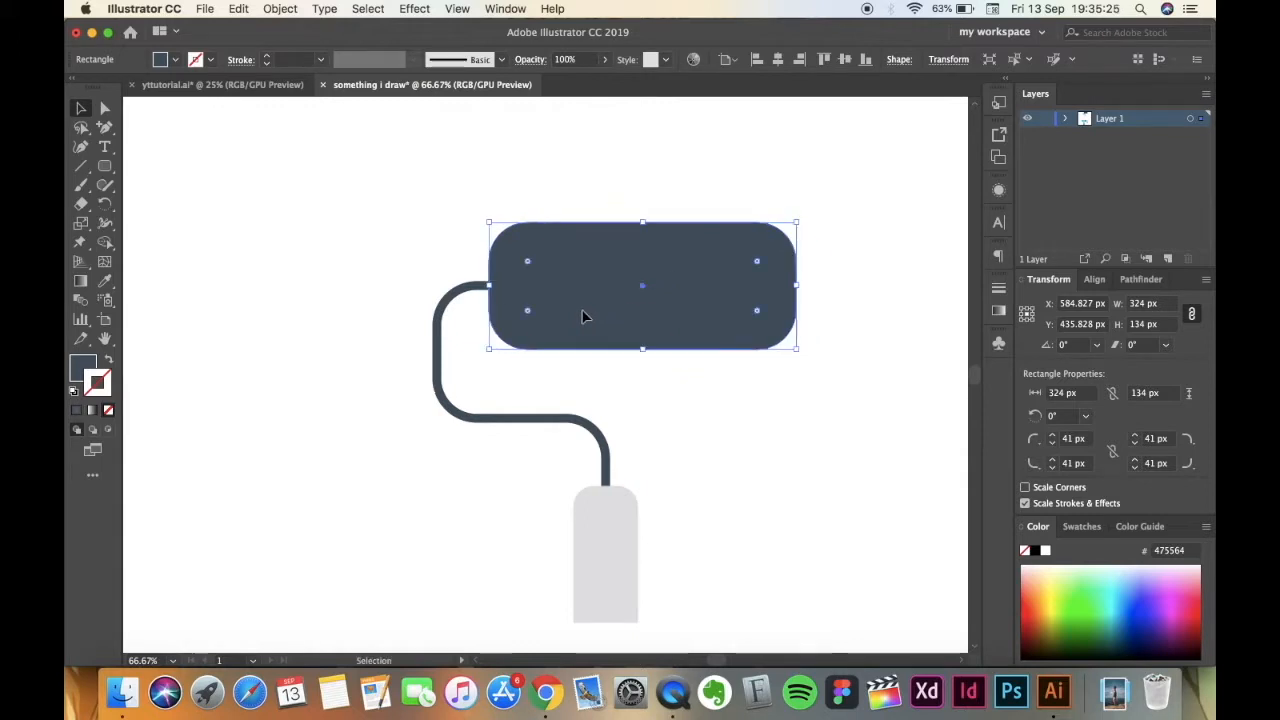
{"action": "left_click", "coordinate": [632, 395]}
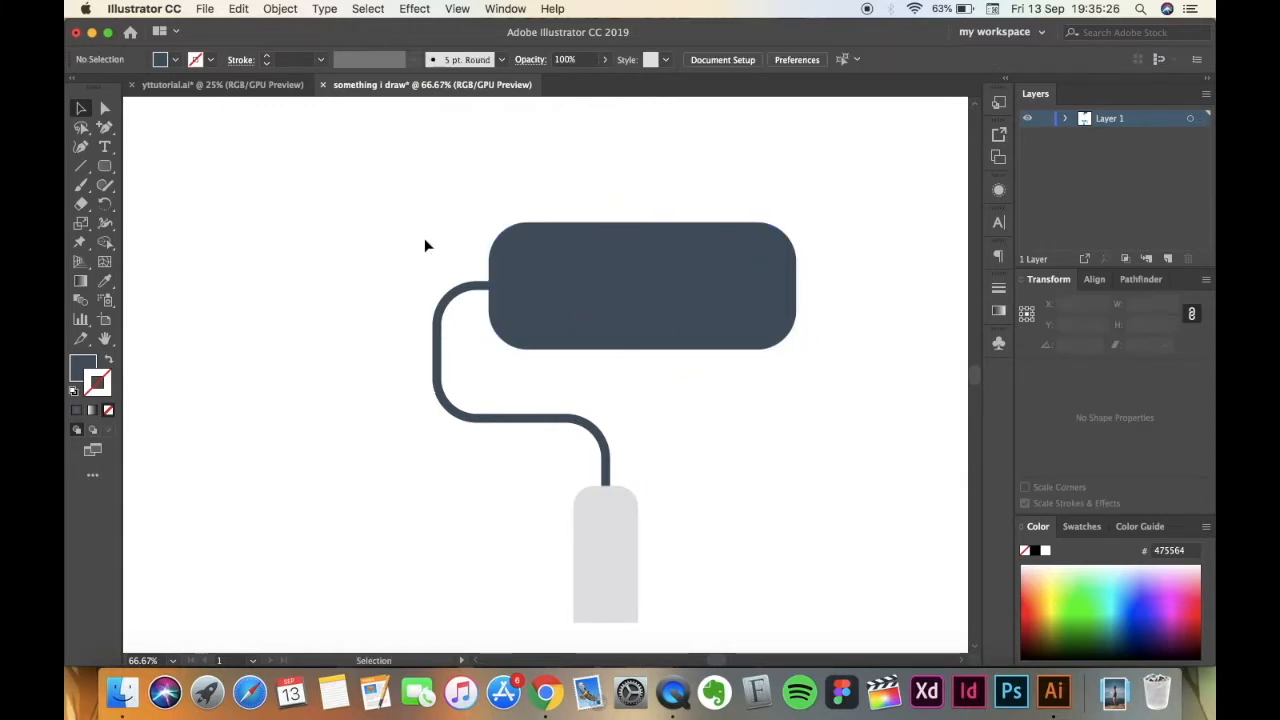
{"action": "left_click", "coordinate": [531, 267]}
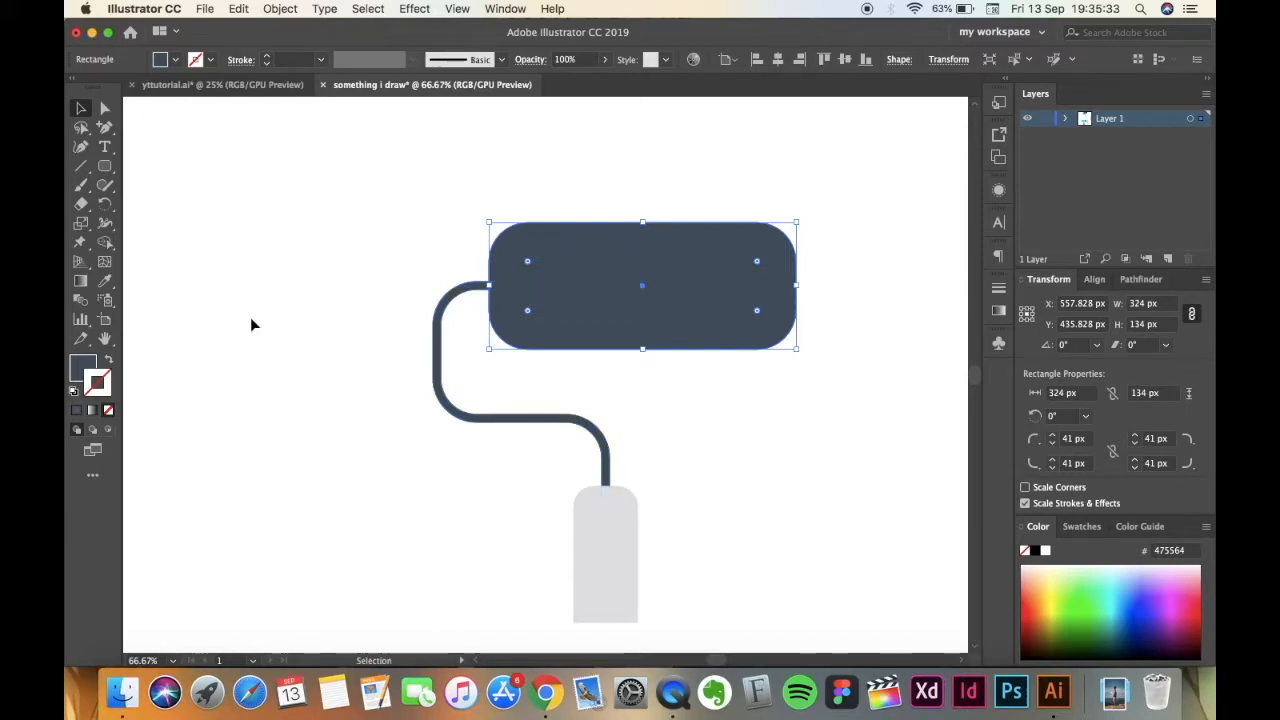
Fill the roller body with the bright blue palette colour 04D4F0 and check its hex value in the Color Picker.
{"action": "left_click", "coordinate": [270, 369]}
{"action": "key", "text": "super+minus"}
{"action": "key", "text": "super+minus"}
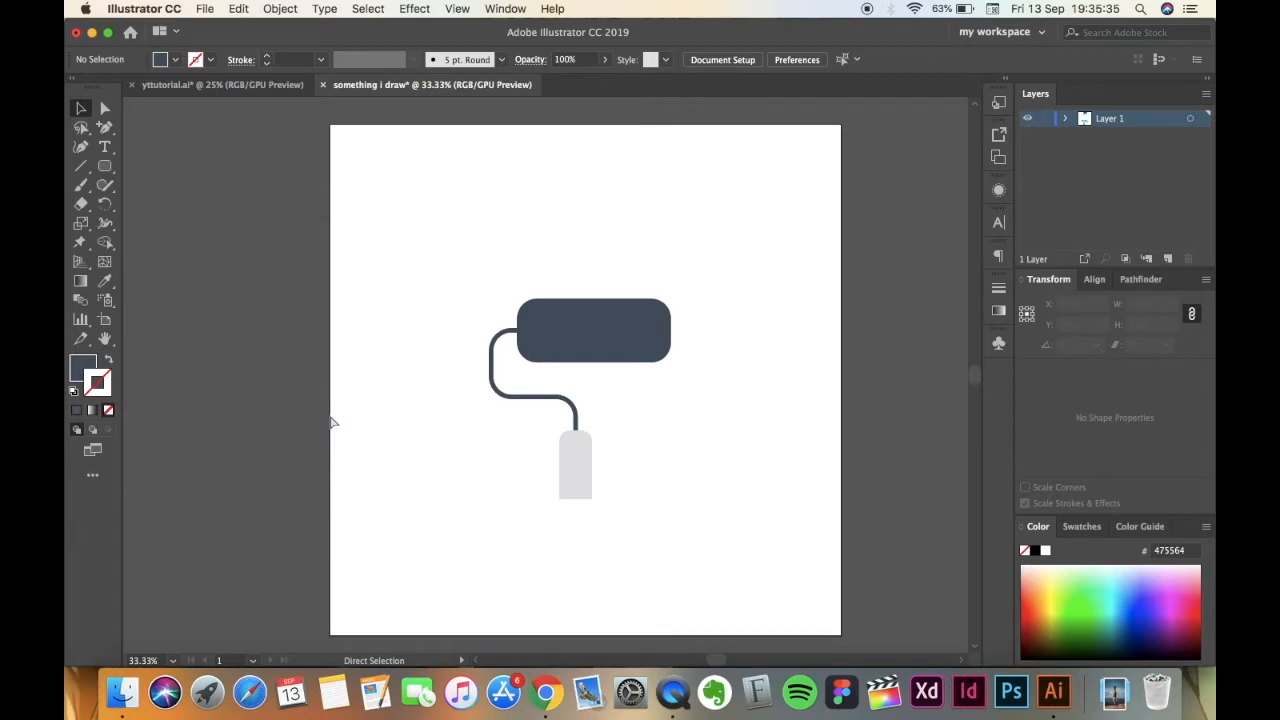
{"action": "scroll", "coordinate": [330, 420], "scroll_direction": "down", "scroll_amount": 2}
{"action": "left_click", "coordinate": [550, 193]}
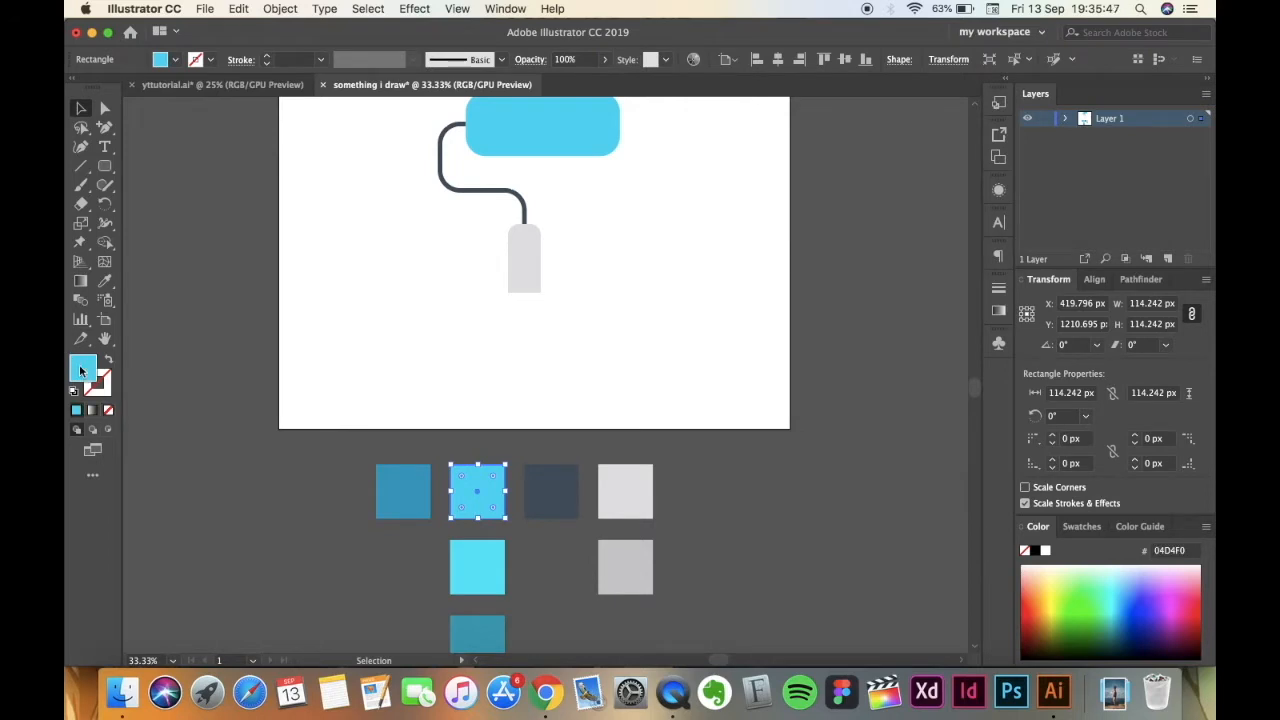
{"action": "double_click", "coordinate": [84, 370]}
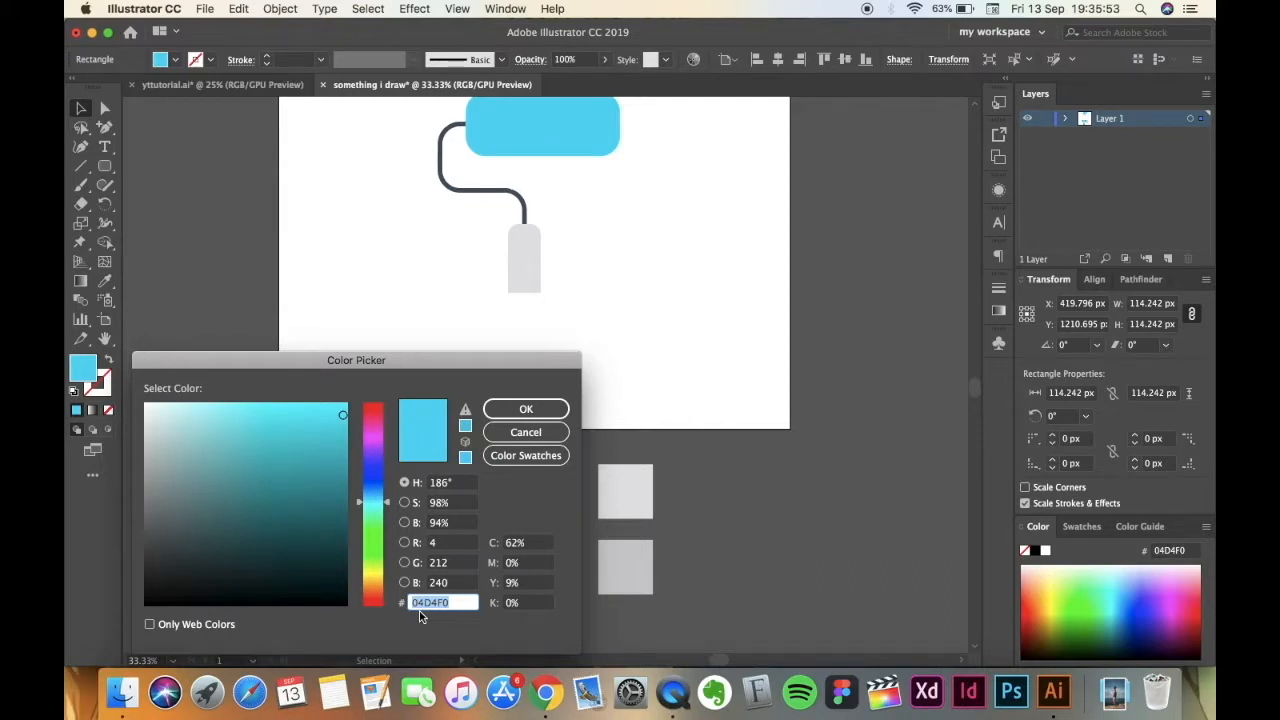
{"action": "left_click", "coordinate": [526, 405]}
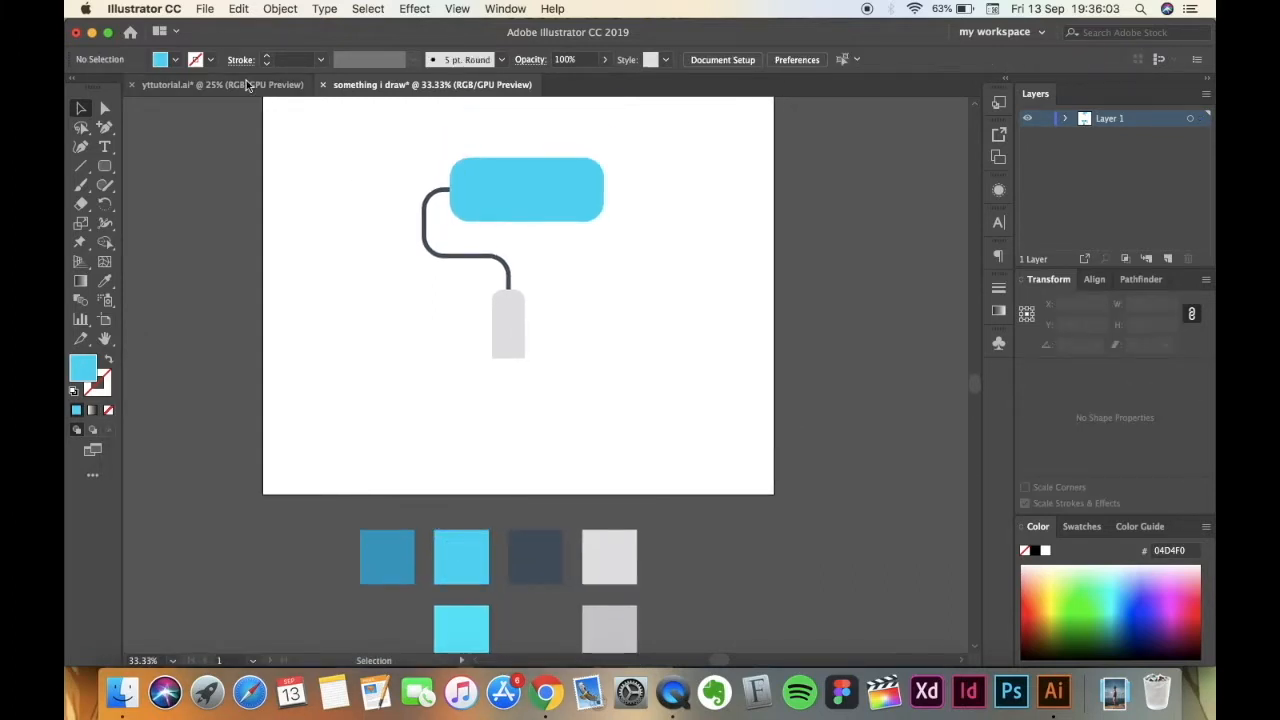
Examine the shading on the finished roller in yttutorial.ai and return to the working document at 50% zoom.
{"action": "left_click", "coordinate": [248, 85]}
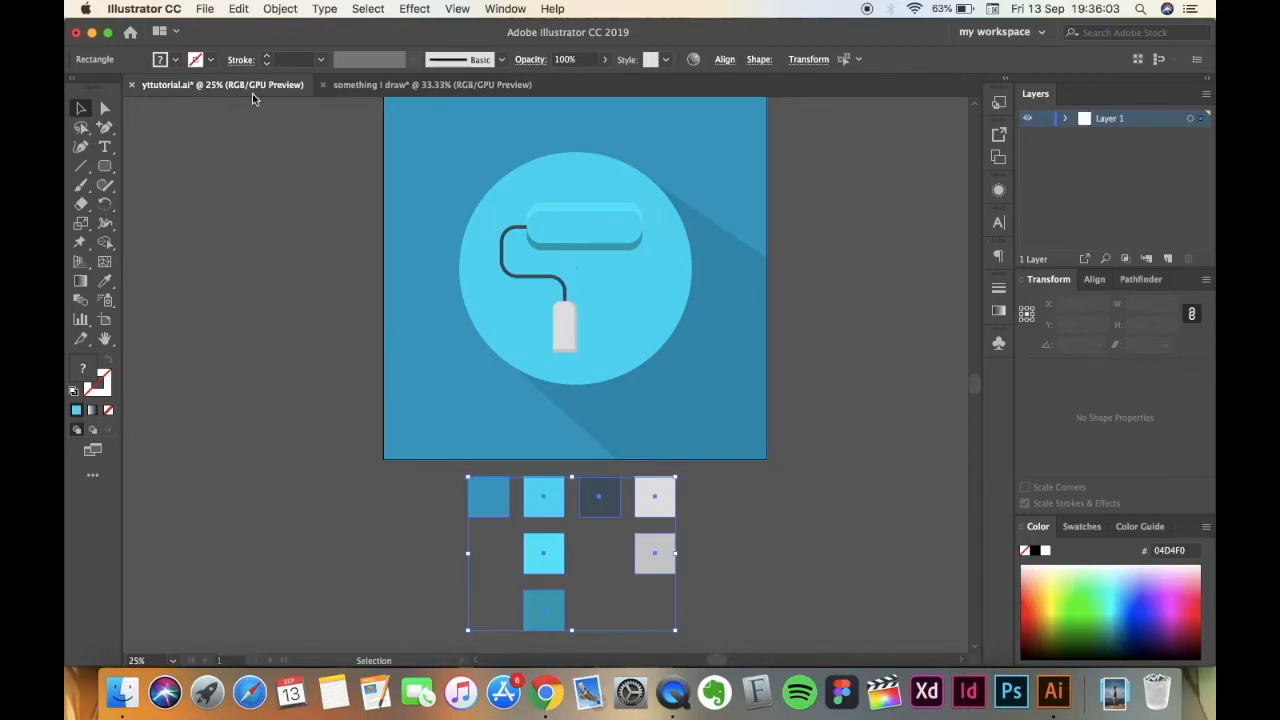
{"action": "scroll", "coordinate": [324, 518], "scroll_direction": "up", "scroll_amount": 1}
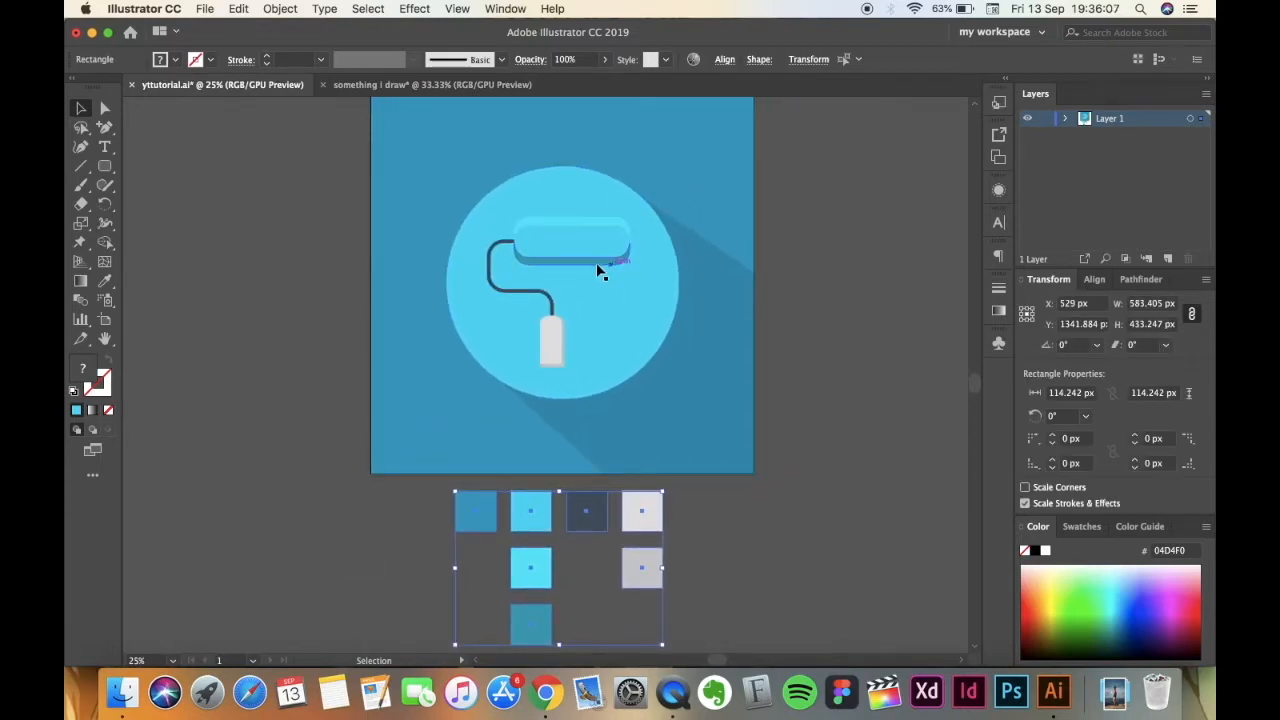
{"action": "left_click", "coordinate": [410, 85]}
{"action": "key", "text": "super+equal"}
{"action": "scroll", "coordinate": [337, 405], "scroll_direction": "up", "scroll_amount": 2}
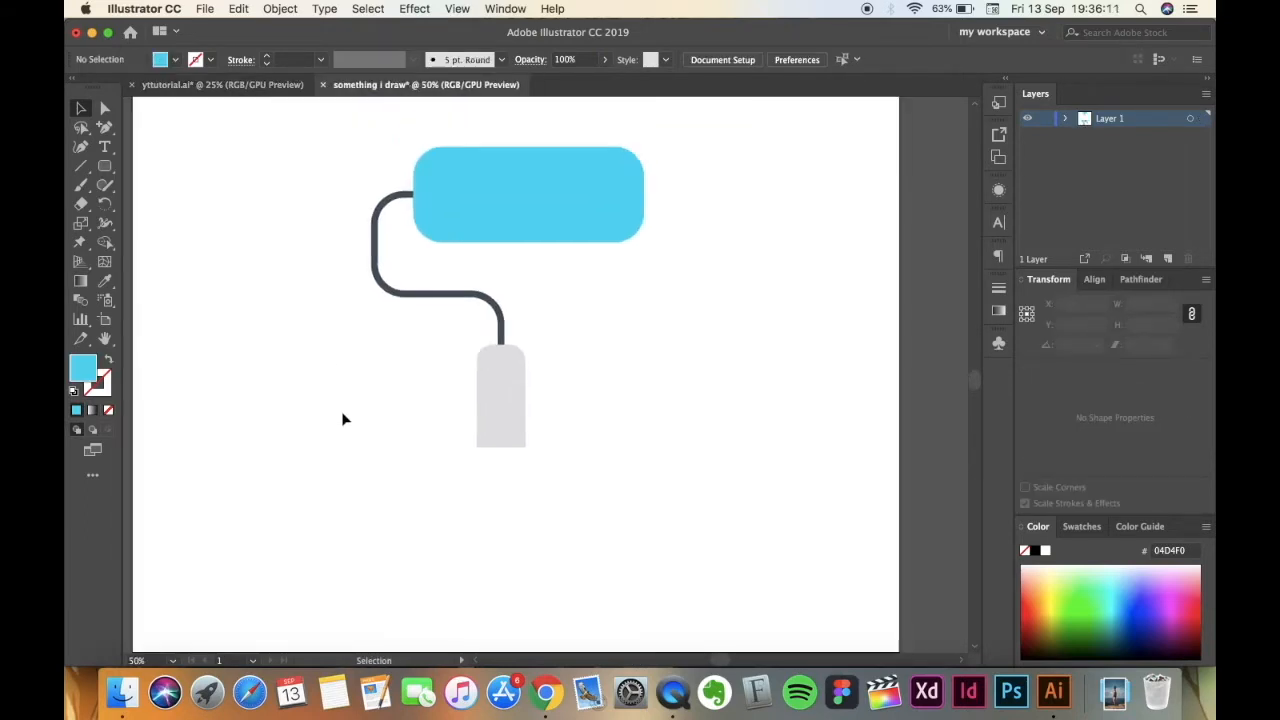
{"action": "left_click", "coordinate": [570, 220]}
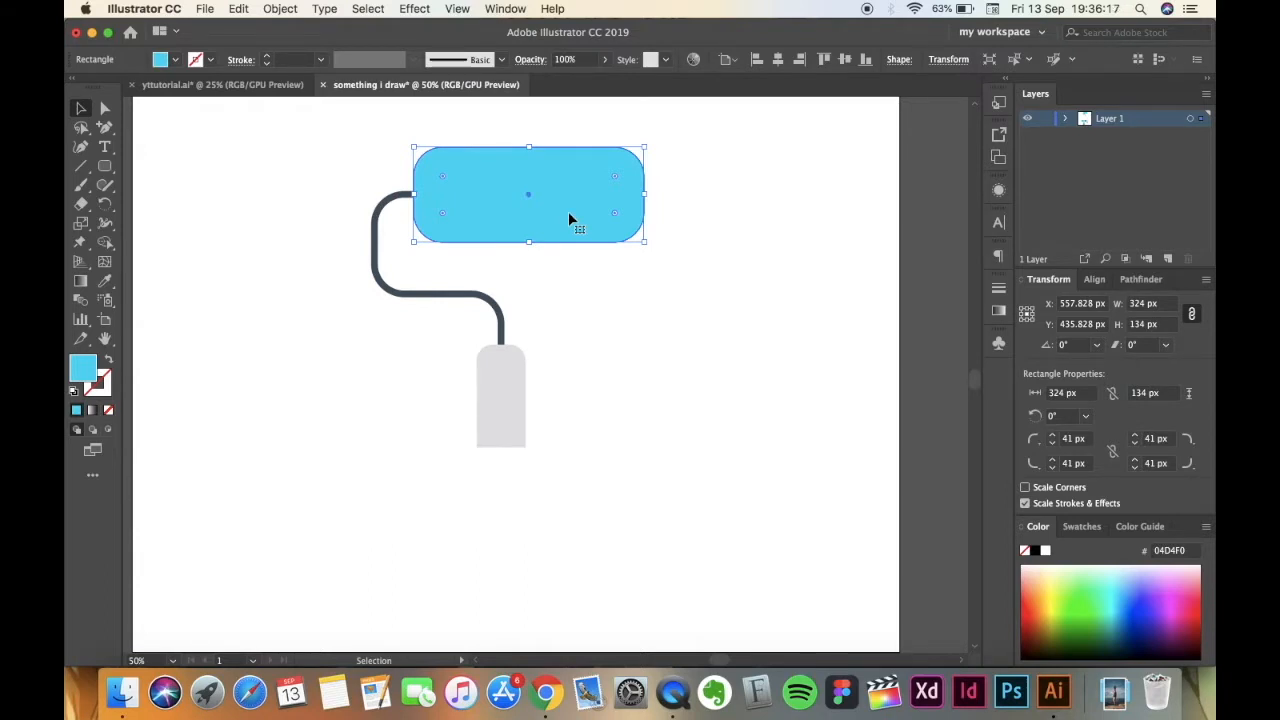
{"action": "key", "text": "a"}
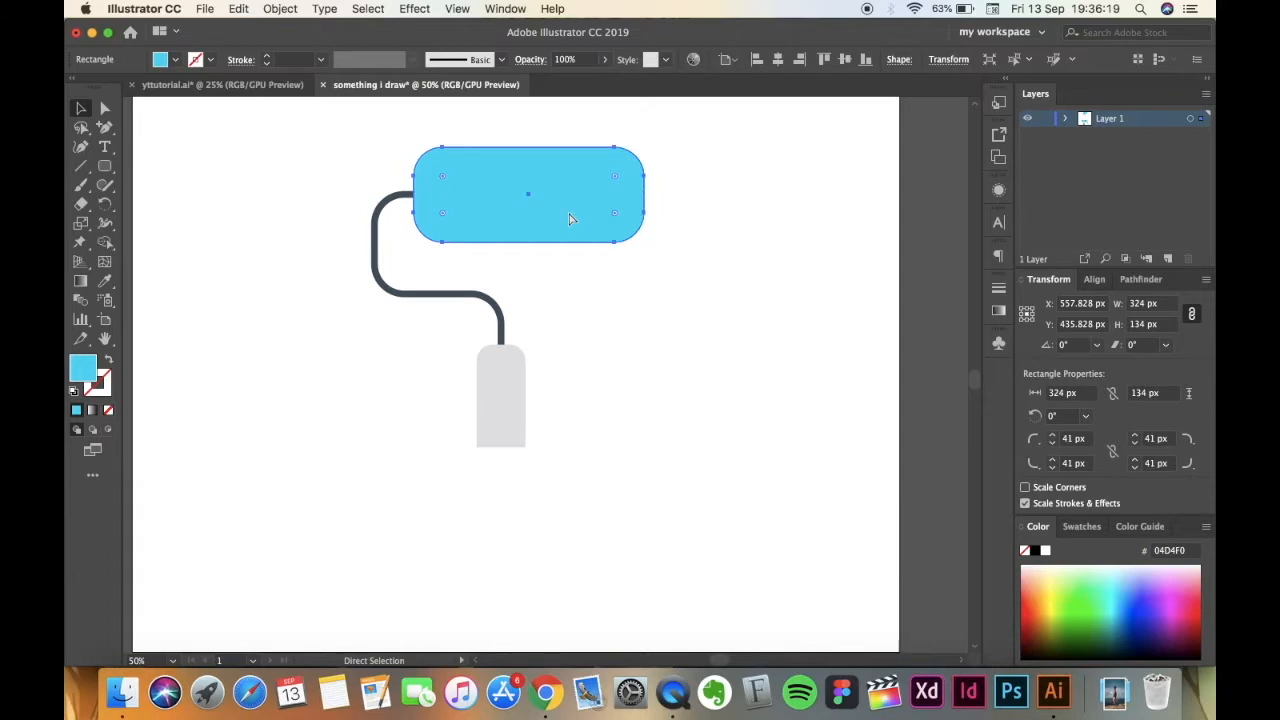
{"action": "key", "text": "v"}
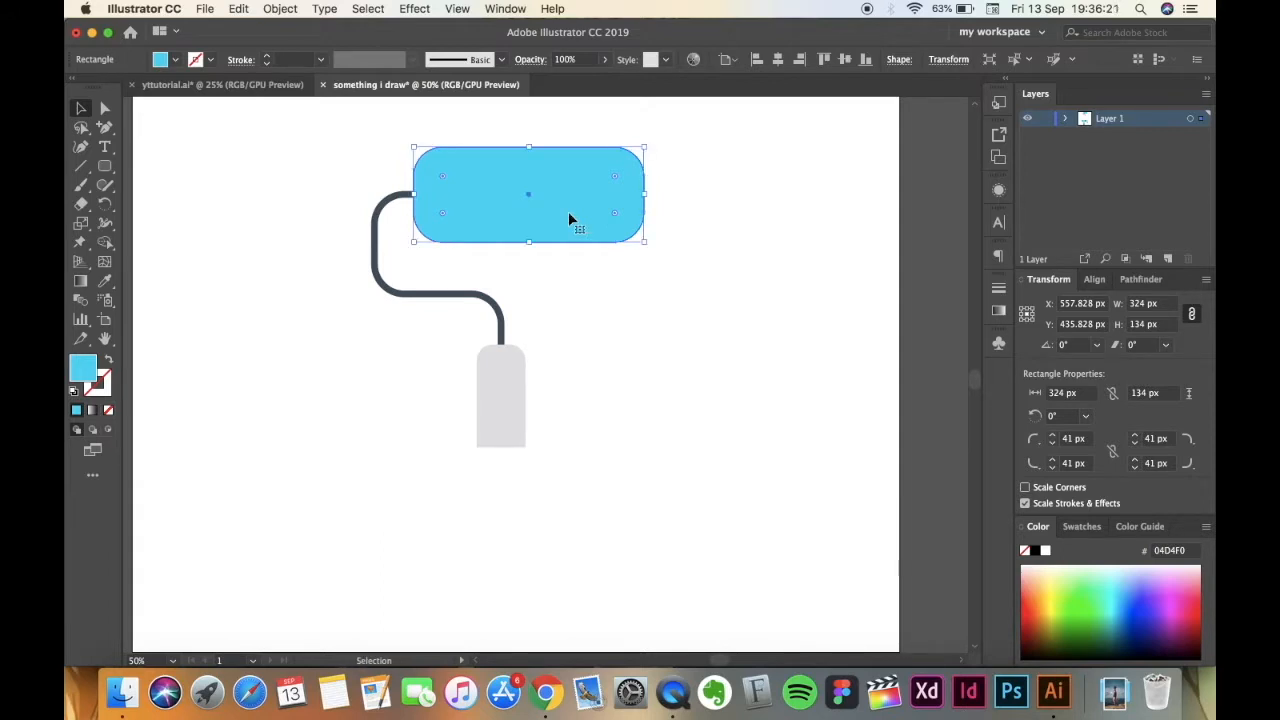
{"action": "left_click_drag", "start_coordinate": [589, 201], "coordinate": [683, 322]}
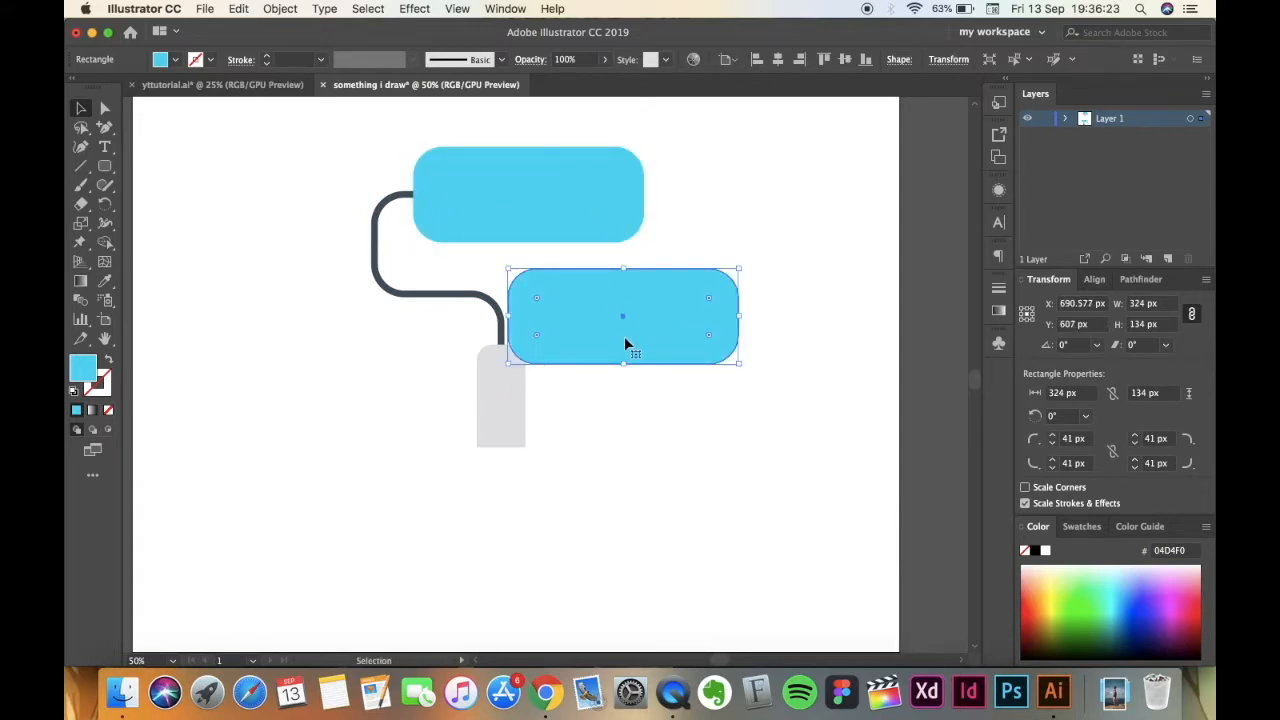
{"action": "key", "text": "super+z"}
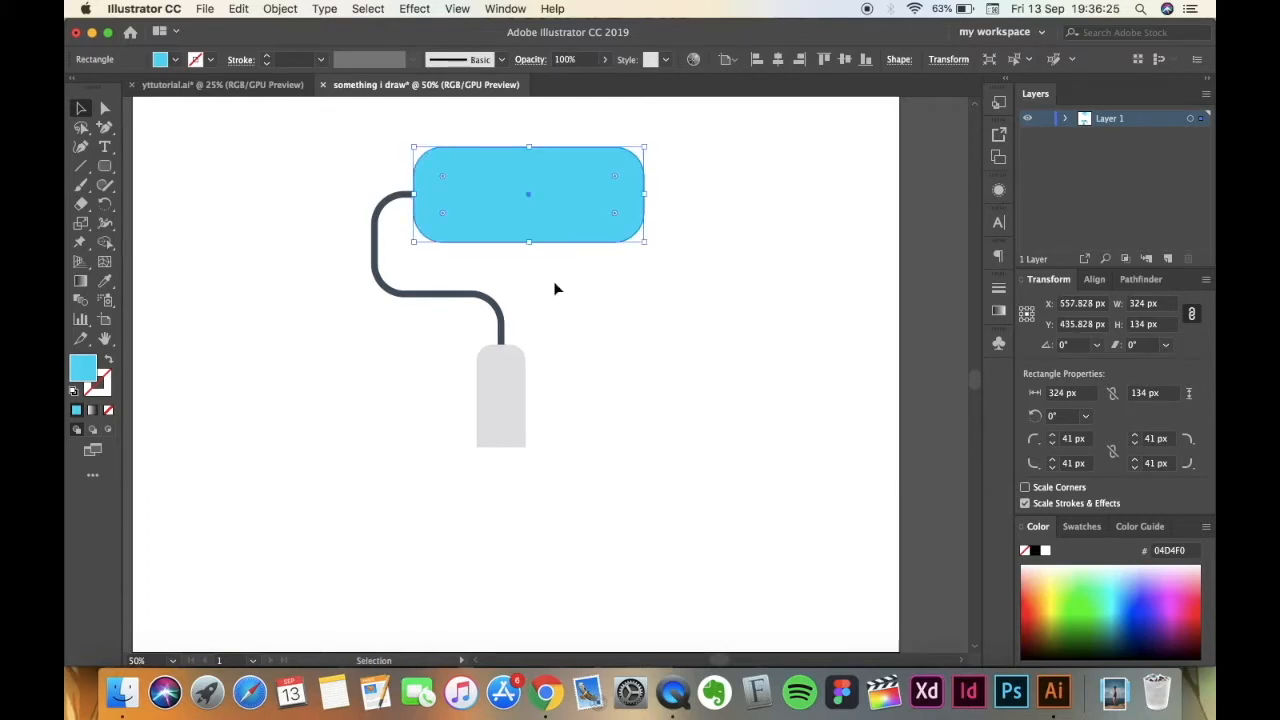
{"action": "key", "text": "a"}
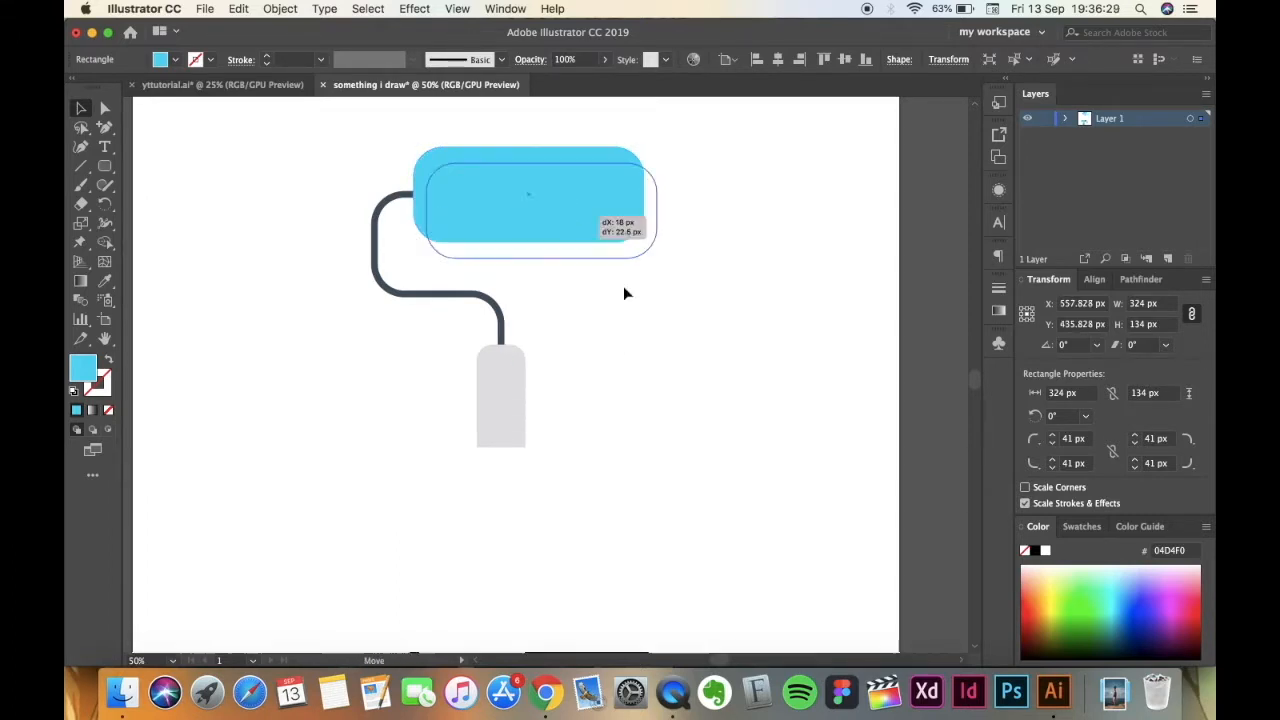
{"action": "key", "text": "super+v"}
{"action": "left_click_drag", "start_coordinate": [612, 231], "coordinate": [739, 252]}
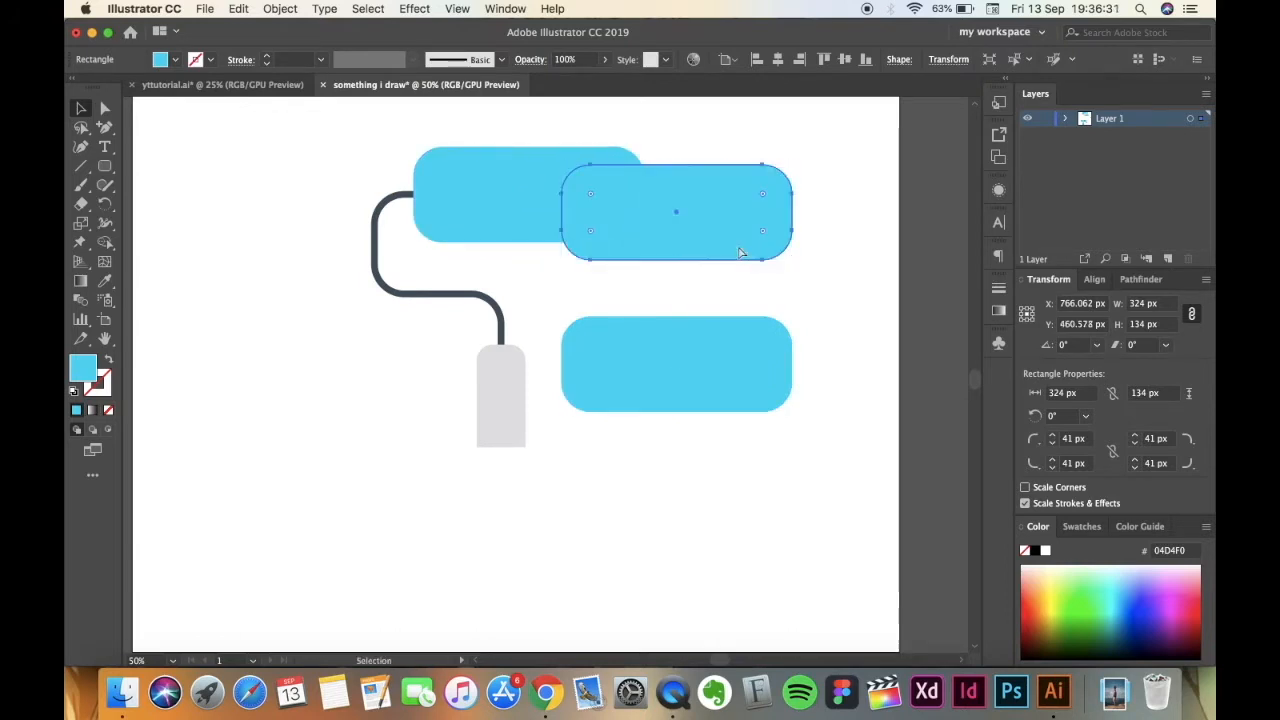
{"action": "key", "text": "super+z"}
{"action": "key", "text": "super+z"}
{"action": "left_click", "coordinate": [750, 310]}
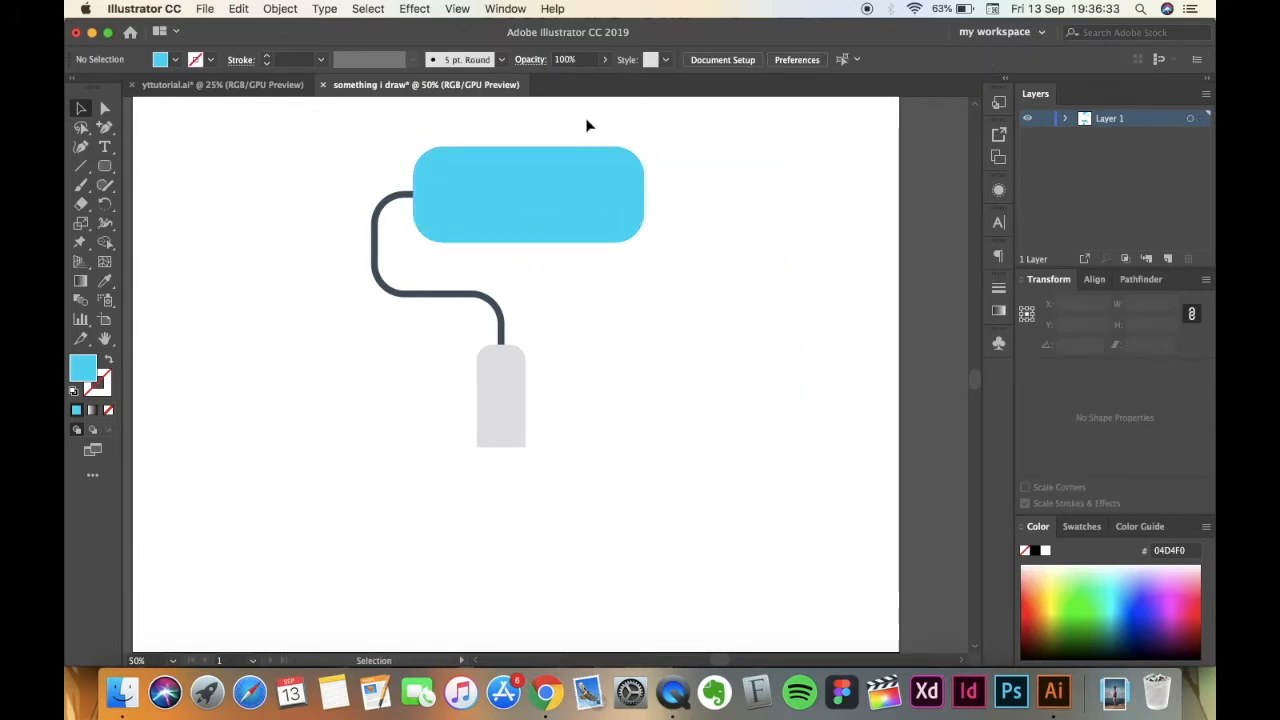
Make two in-place copies of the blue roller body and shift the top copy straight down by about 22 px.
{"action": "left_click", "coordinate": [582, 220]}
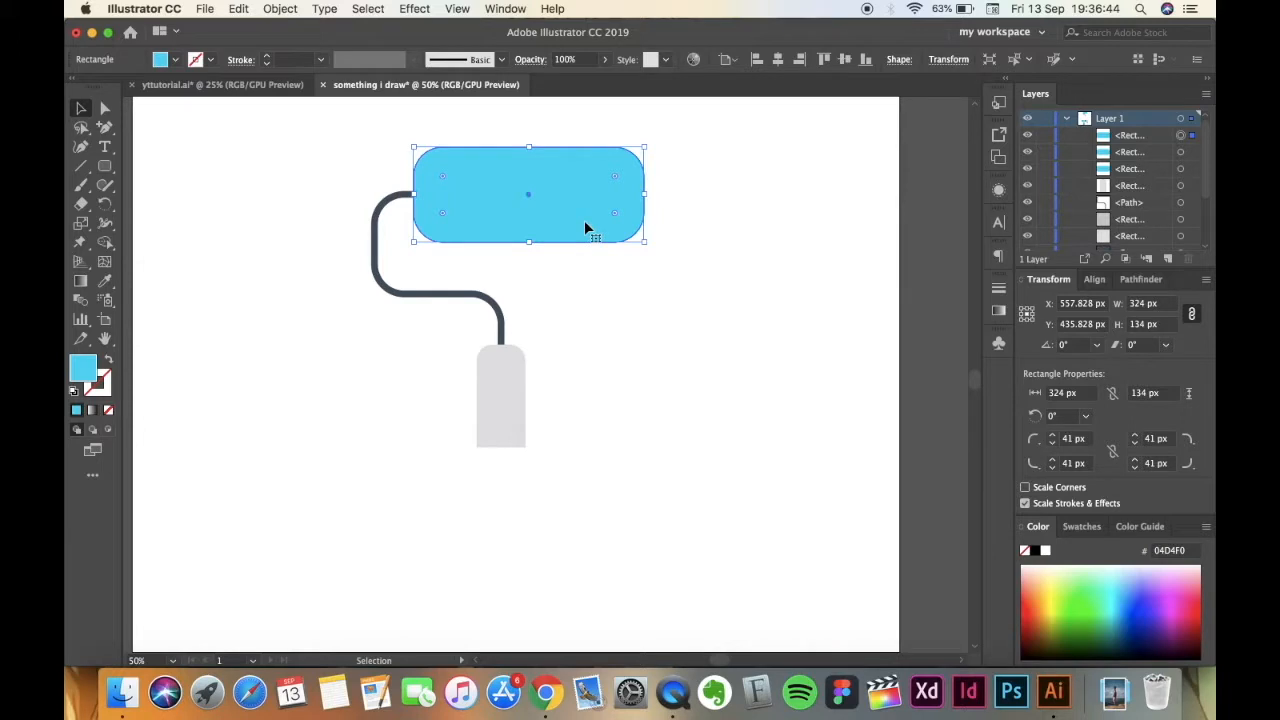
{"action": "key", "text": "Down"}
{"action": "key", "text": "Down"}
{"action": "key", "text": "Down"}
{"action": "key", "text": "Down"}
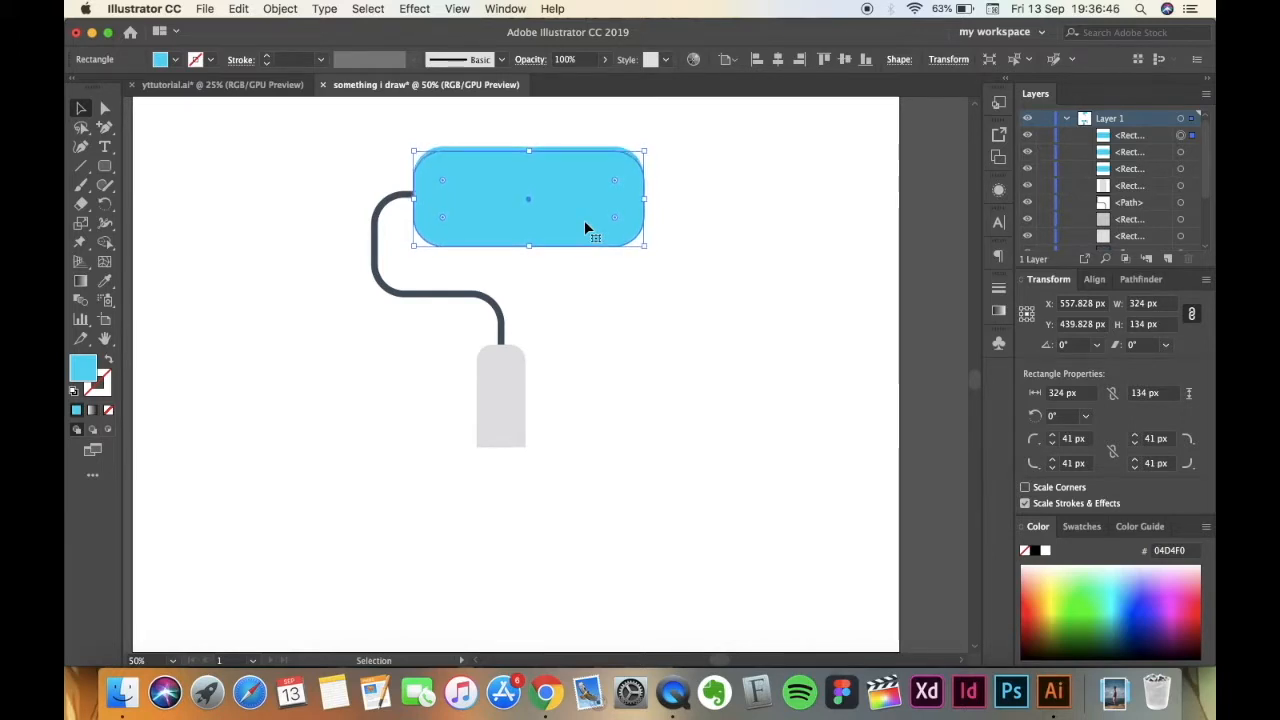
{"action": "key", "text": "Down"}
{"action": "key", "text": "Down"}
{"action": "key", "text": "Down"}
{"action": "key", "text": "Down"}
{"action": "key", "text": "Down"}
{"action": "key", "text": "Down"}
{"action": "key", "text": "Down"}
{"action": "key", "text": "Down"}
{"action": "key", "text": "Down"}
{"action": "key", "text": "Down"}
{"action": "key", "text": "Down"}
{"action": "key", "text": "Down"}
{"action": "key", "text": "Down"}
{"action": "key", "text": "Down"}
{"action": "key", "text": "Down"}
{"action": "key", "text": "Down"}
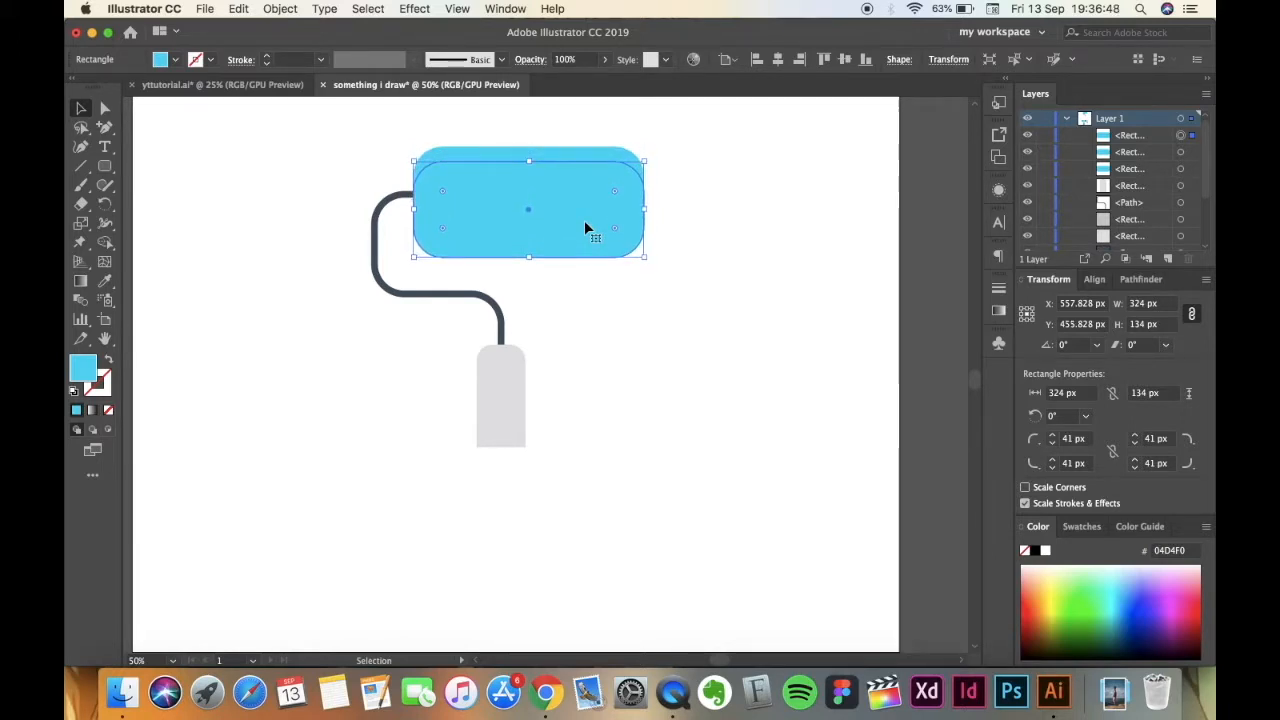
{"action": "left_click", "coordinate": [728, 277]}
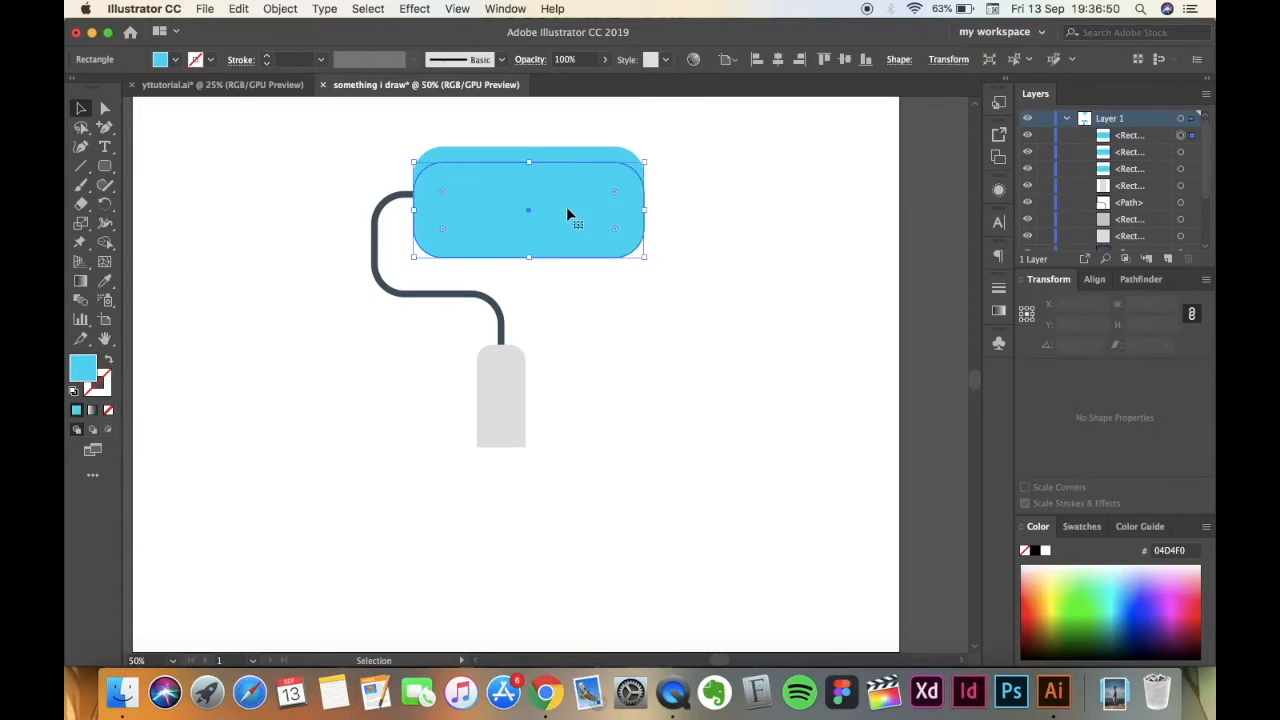
Subtract the lowered copy of the roller body from the copy behind it, leaving a highlight strip along the roller's upper edge.
{"action": "left_click", "coordinate": [568, 210]}
{"action": "left_click", "coordinate": [595, 158], "text": "shift"}
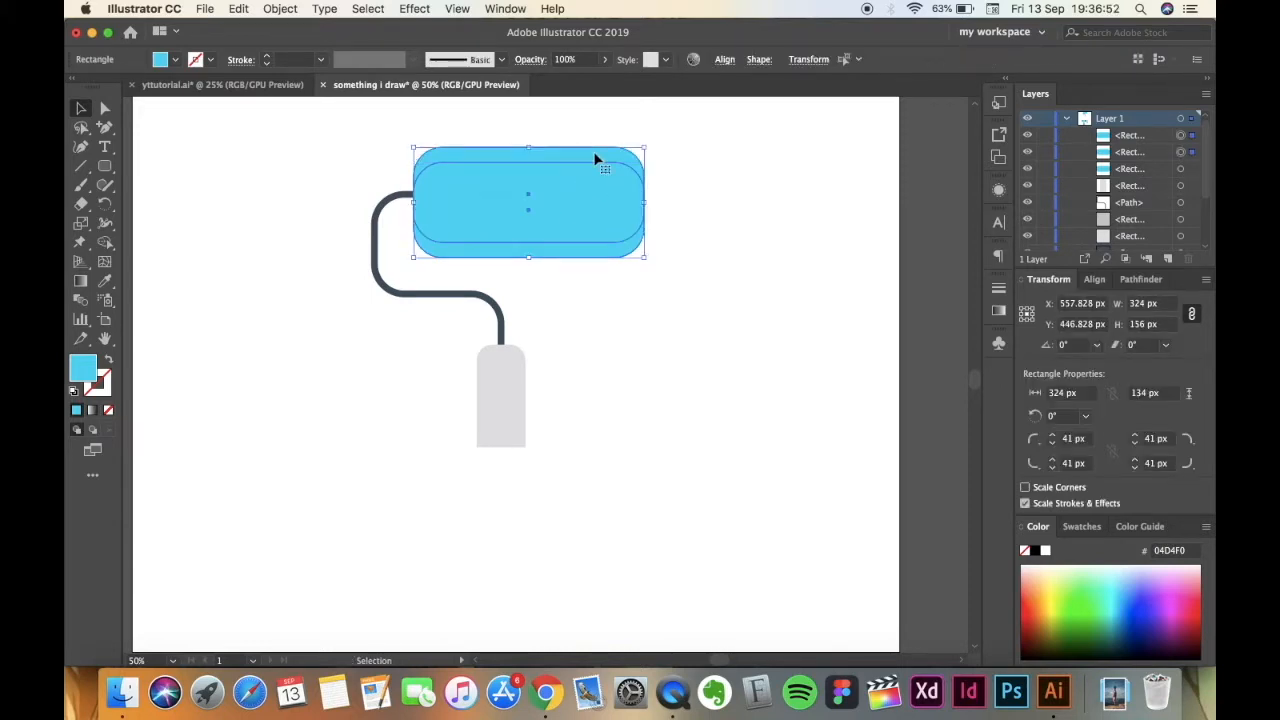
{"action": "left_click", "coordinate": [1128, 280]}
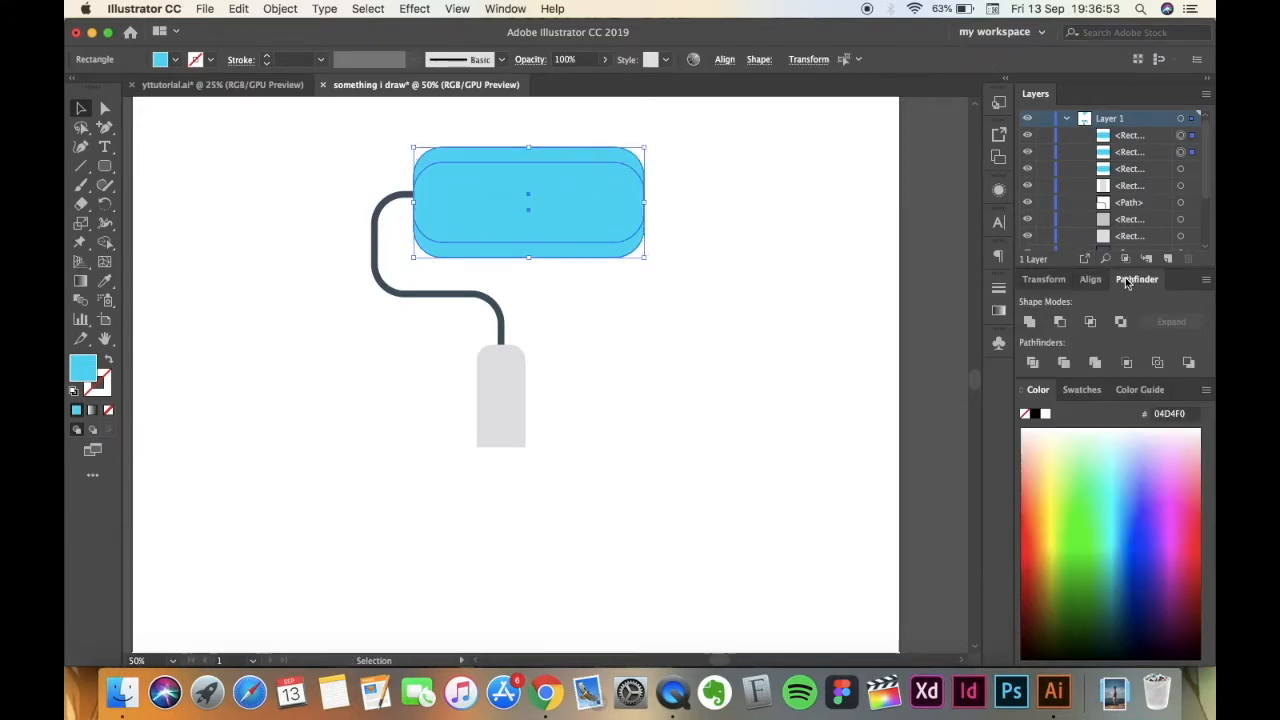
{"action": "left_click", "coordinate": [1059, 322]}
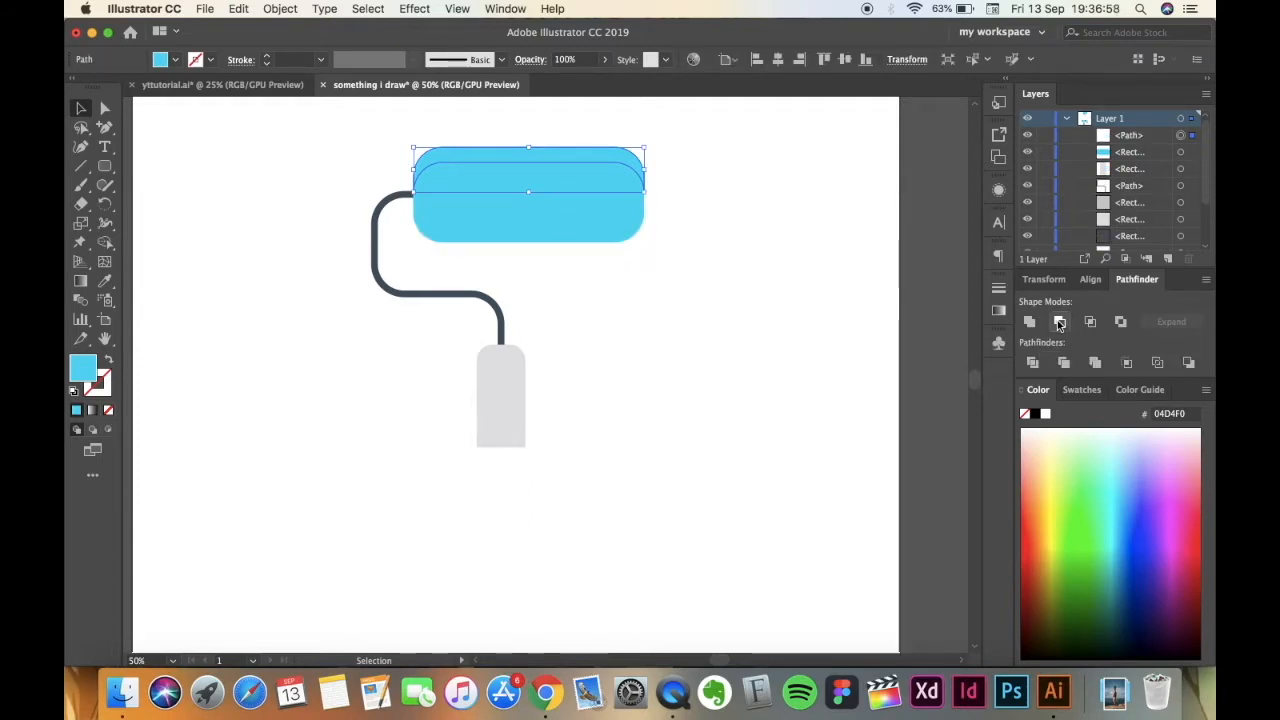
Fill the highlight strip with the light cyan palette colour 5EE4F5 and check its hex value in the Color Picker.
{"action": "key", "text": "super+minus"}
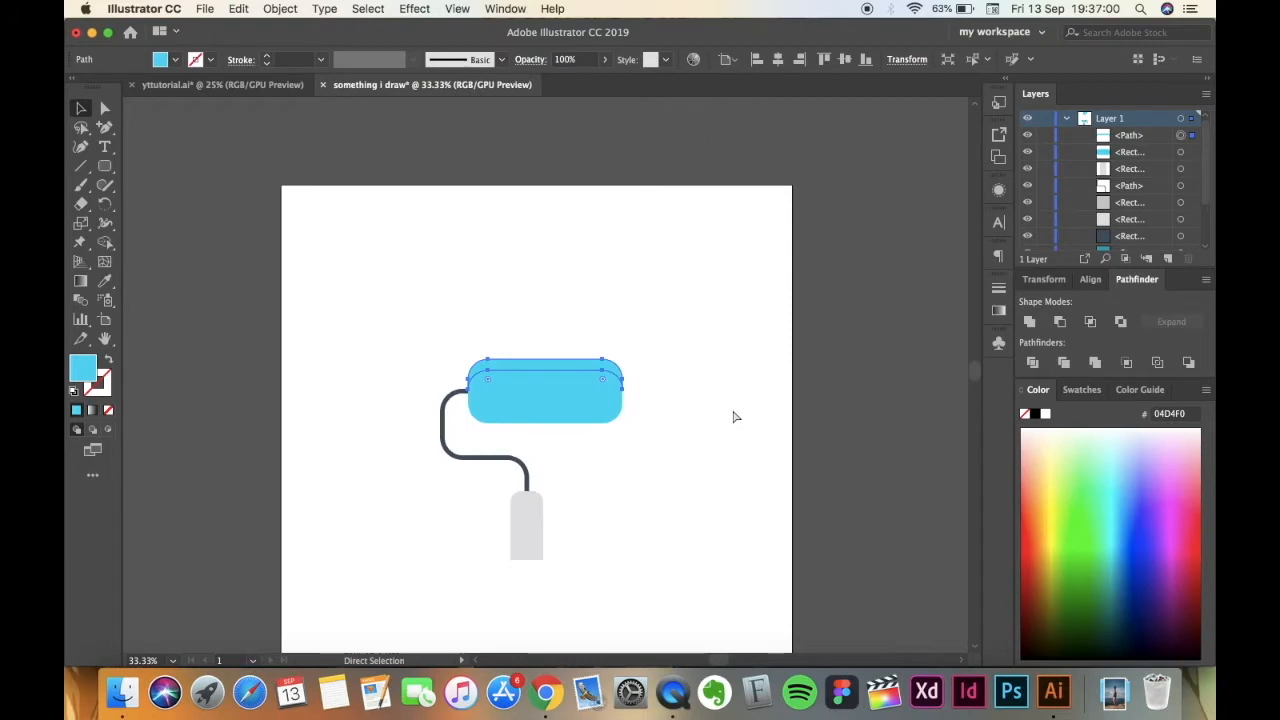
{"action": "scroll", "coordinate": [732, 416], "scroll_direction": "down", "scroll_amount": 3}
{"action": "scroll", "coordinate": [732, 416], "scroll_direction": "down", "scroll_amount": 5}
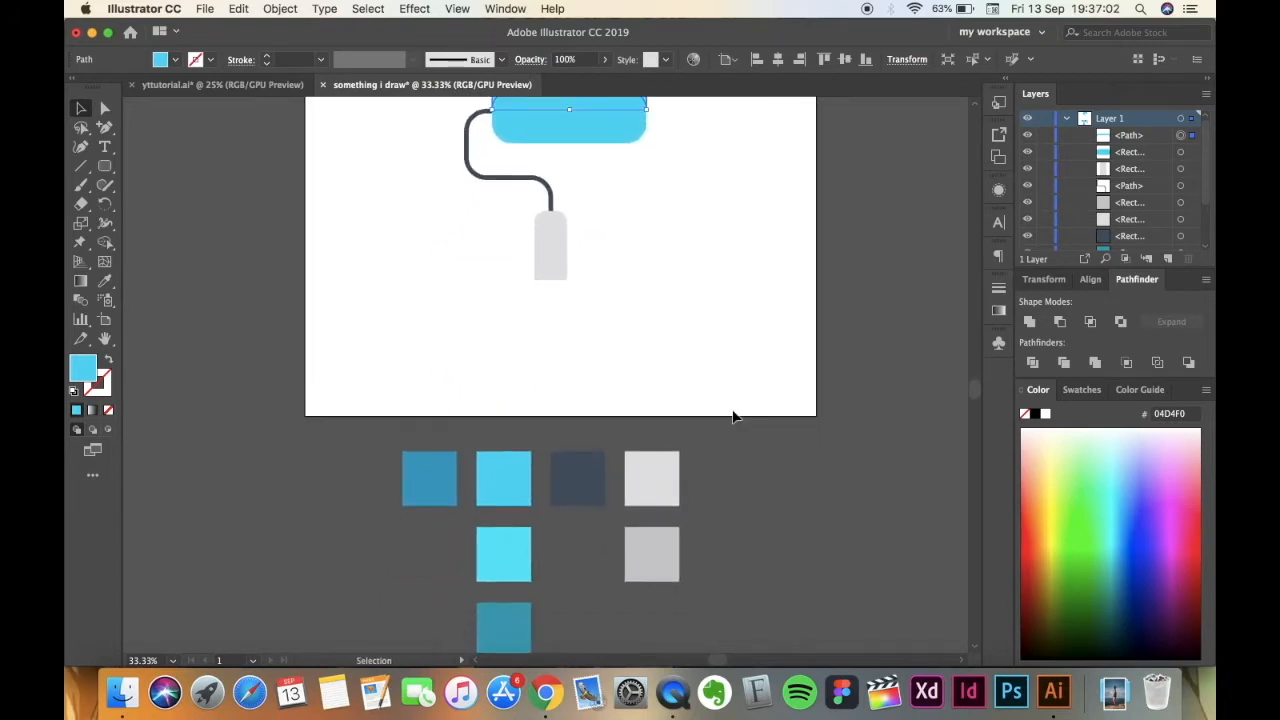
{"action": "scroll", "coordinate": [732, 416], "scroll_direction": "up", "scroll_amount": 2}
{"action": "left_click", "coordinate": [83, 110]}
{"action": "left_click", "coordinate": [411, 266]}
{"action": "left_click", "coordinate": [563, 125]}
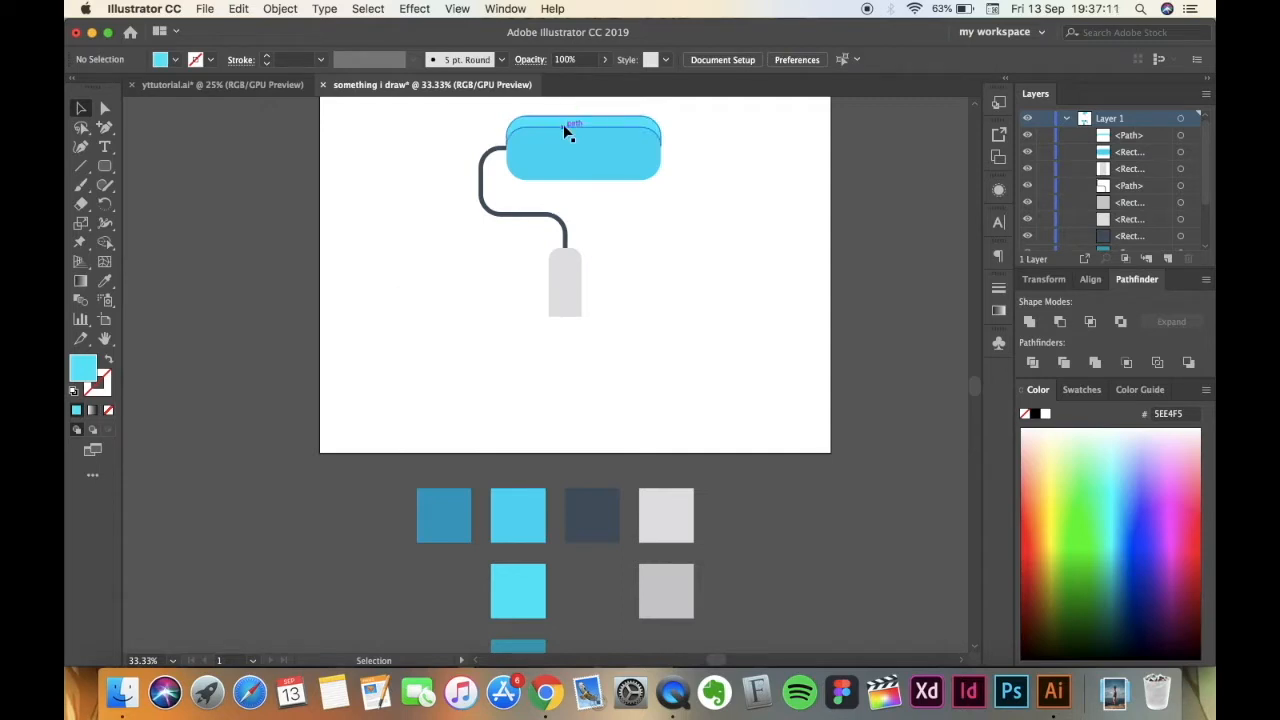
{"action": "double_click", "coordinate": [92, 376]}
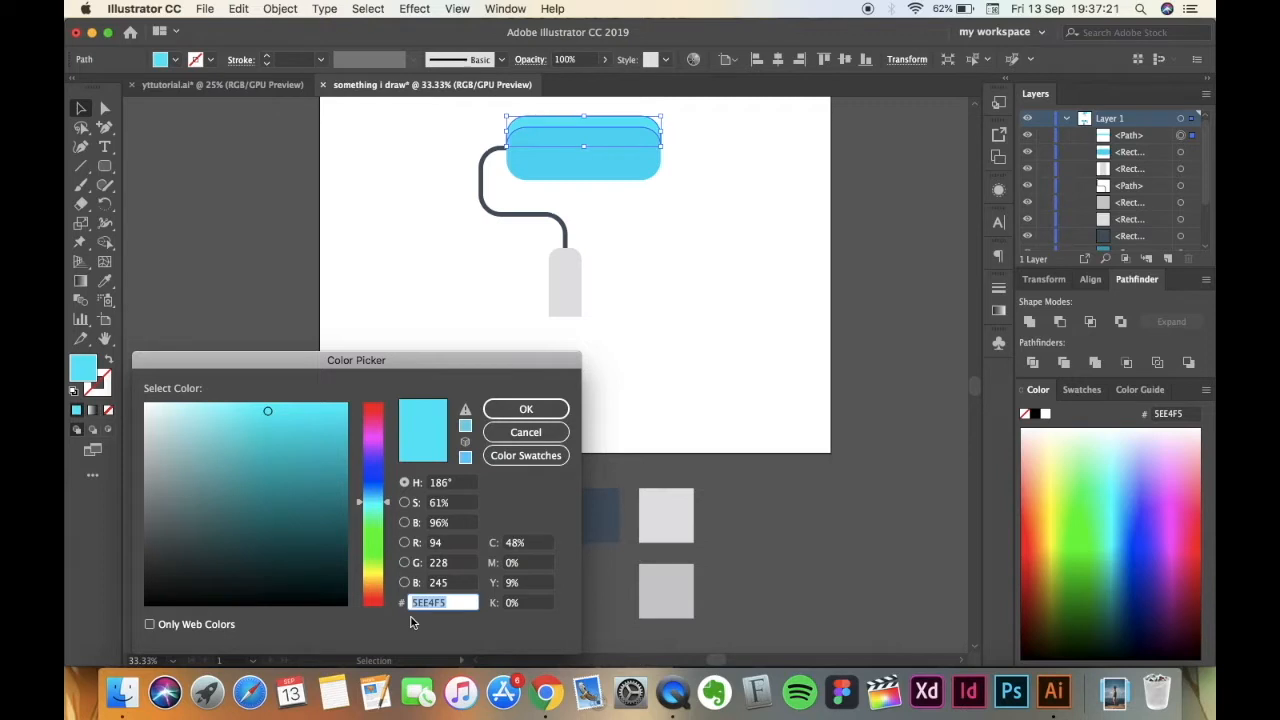
{"action": "left_click", "coordinate": [515, 409]}
{"action": "left_click", "coordinate": [455, 319]}
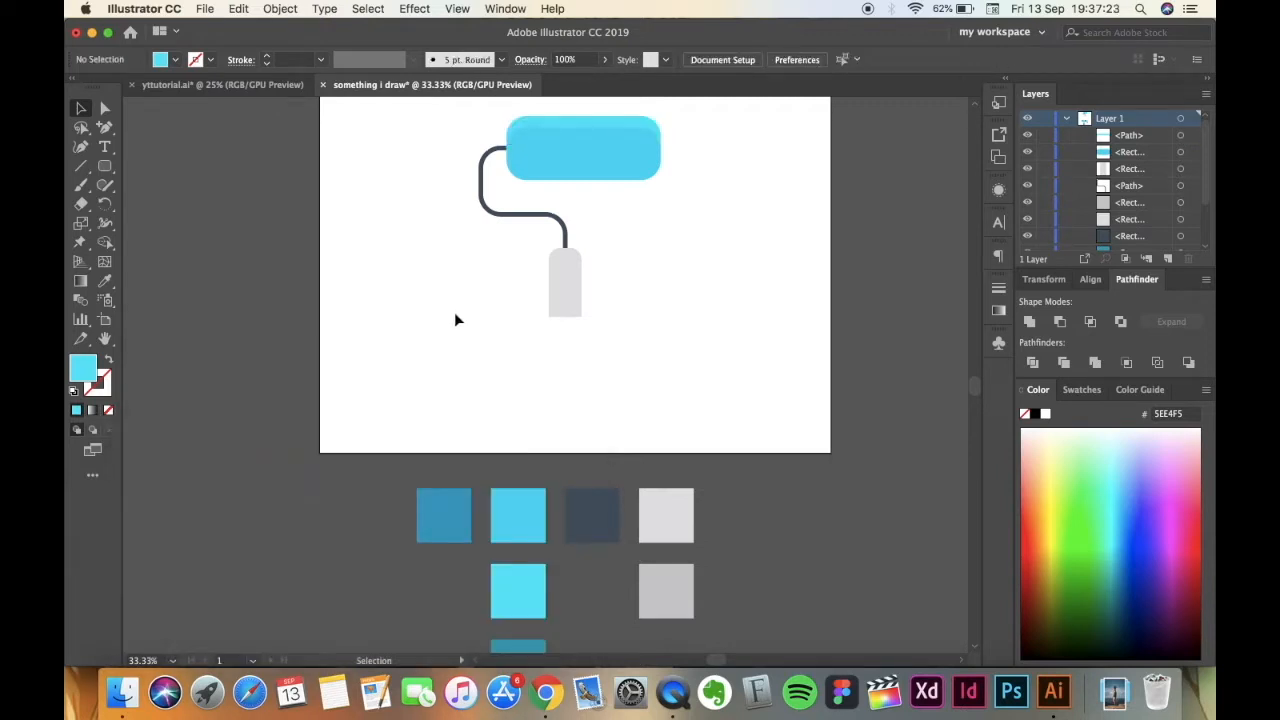
Make two in-place copies of the blue roller body, stacked beneath the highlight strip.
{"action": "left_click", "coordinate": [612, 167]}
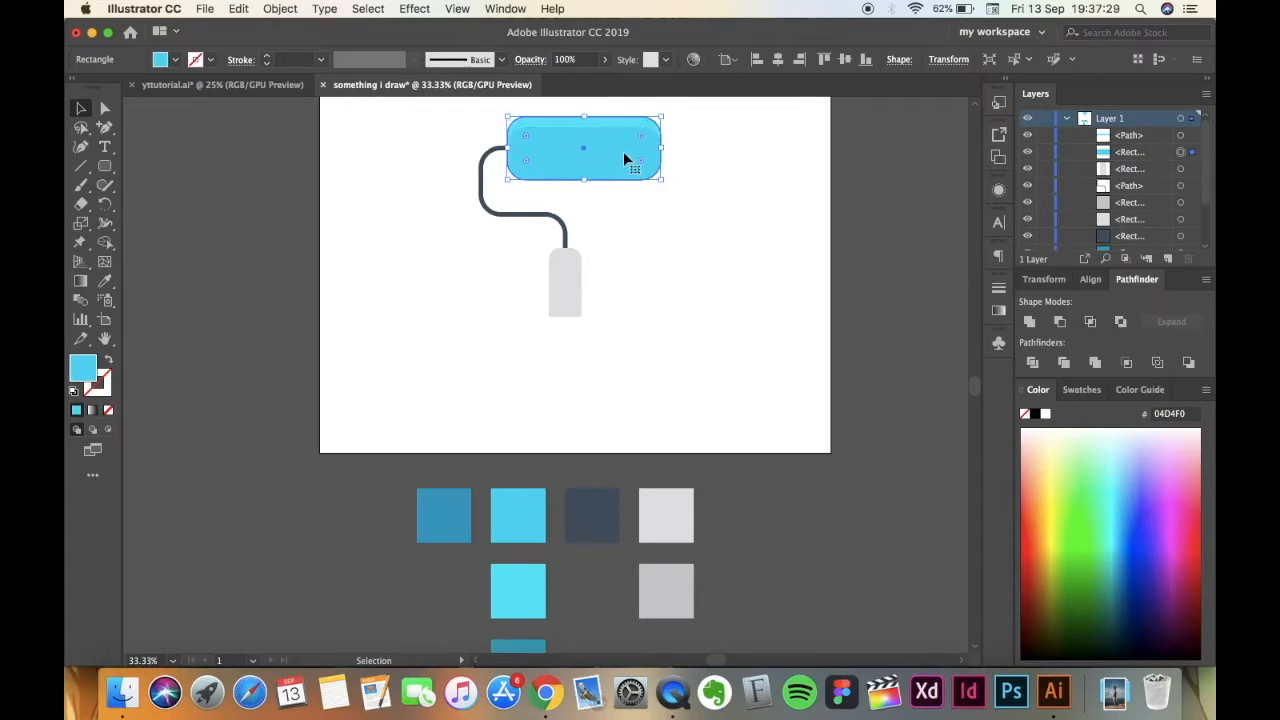
{"action": "key", "text": "a"}
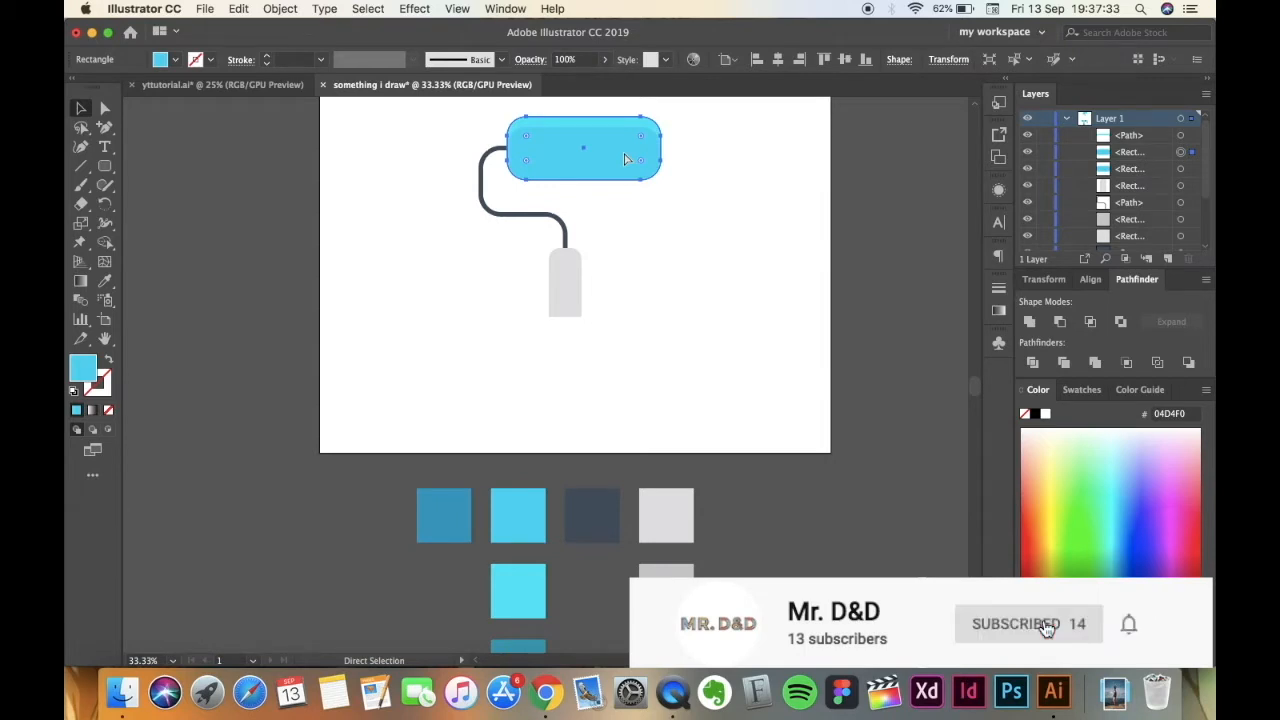
{"action": "key", "text": "v"}
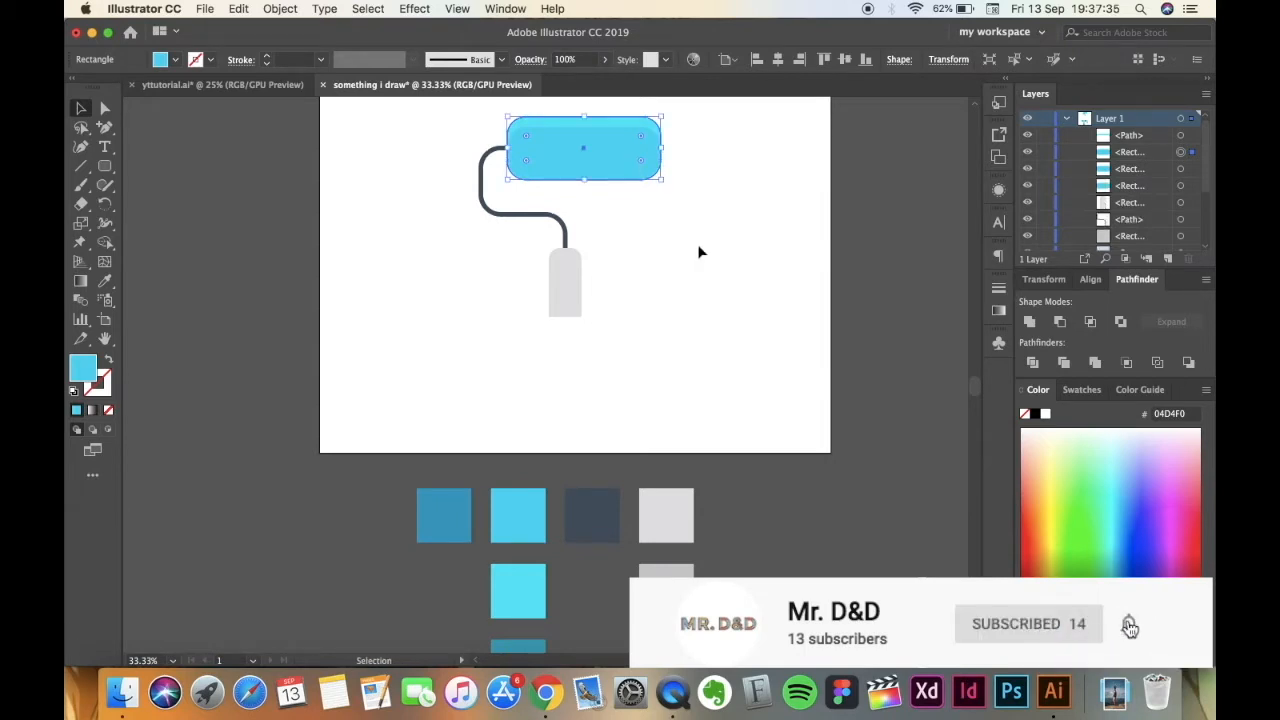
{"action": "left_click", "coordinate": [671, 233]}
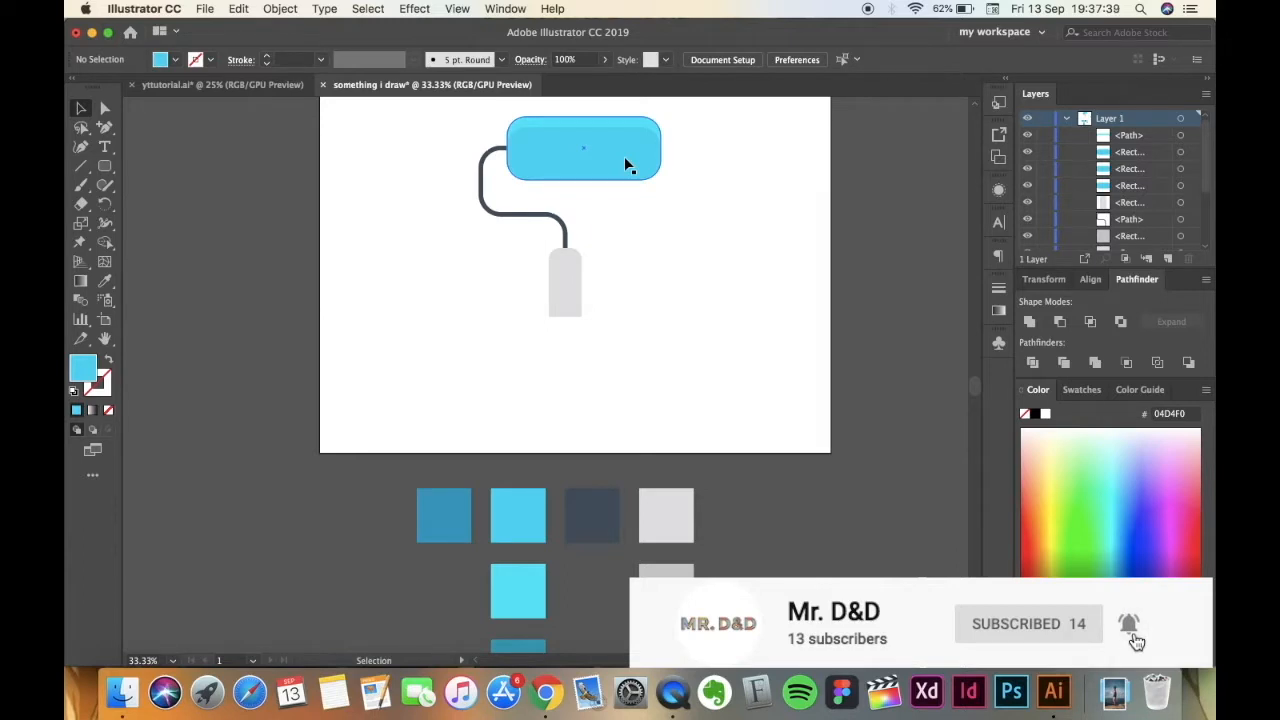
{"action": "key", "text": "a"}
{"action": "key", "text": "super+equal"}
{"action": "key", "text": "super+equal"}
{"action": "scroll", "coordinate": [626, 160], "scroll_direction": "up", "scroll_amount": 5}
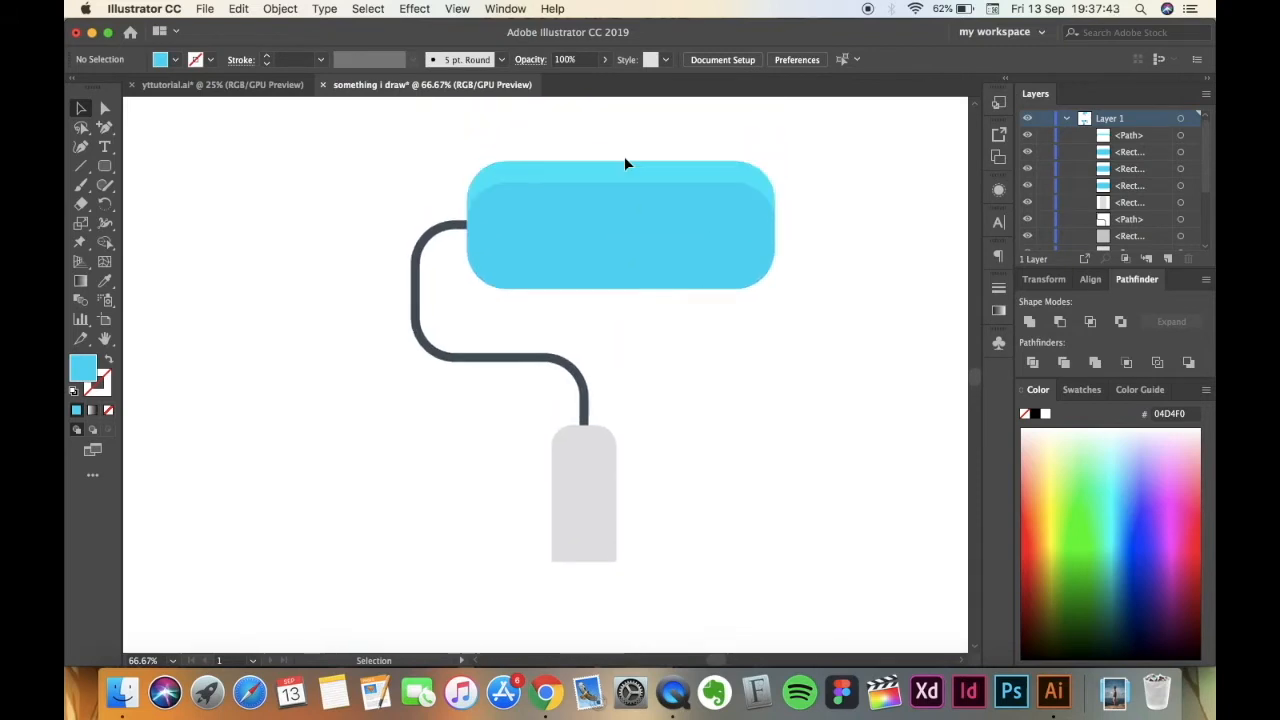
Shift the top roller copy straight up about 20 px and subtract it from the copy behind, leaving a strip along the lower edge.
{"action": "left_click", "coordinate": [676, 269]}
{"action": "key", "text": "Up"}
{"action": "key", "text": "Up"}
{"action": "key", "text": "Up"}
{"action": "key", "text": "Up"}
{"action": "key", "text": "Up"}
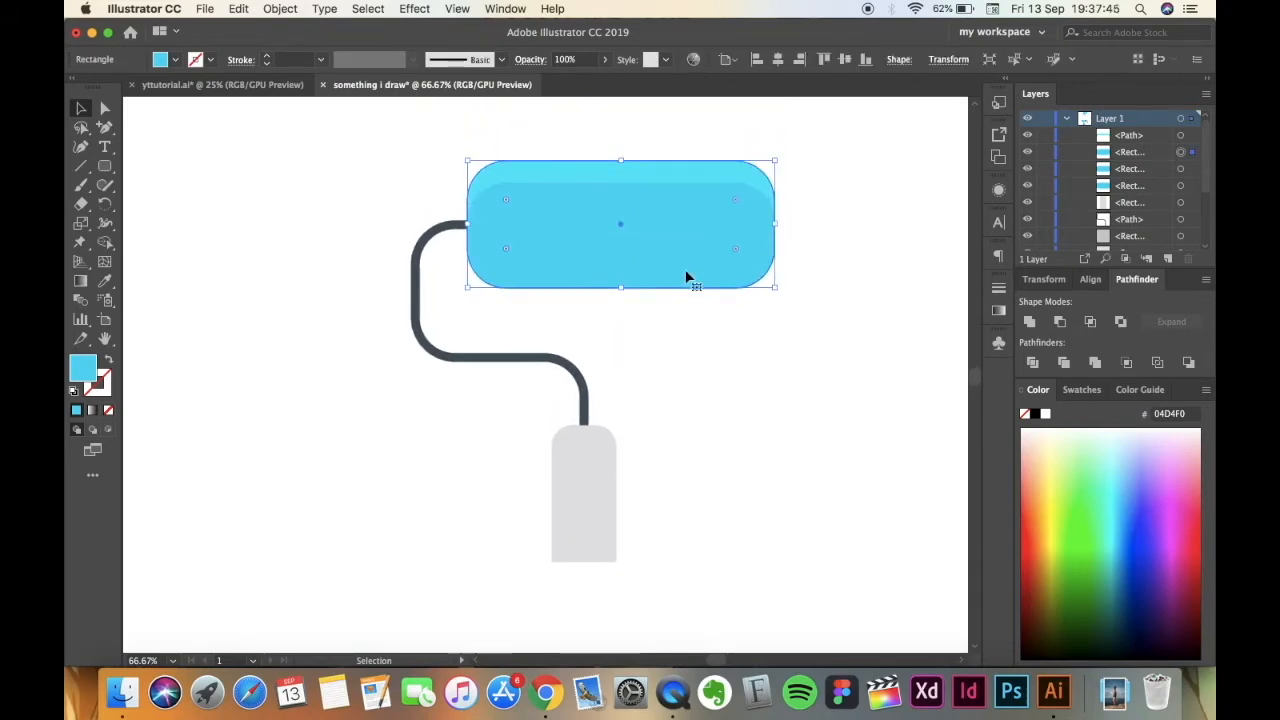
{"action": "key", "text": "Up"}
{"action": "key", "text": "Up"}
{"action": "key", "text": "Up"}
{"action": "key", "text": "Up"}
{"action": "key", "text": "Up"}
{"action": "key", "text": "Up"}
{"action": "key", "text": "Up"}
{"action": "key", "text": "Up"}
{"action": "key", "text": "Up"}
{"action": "key", "text": "Up"}
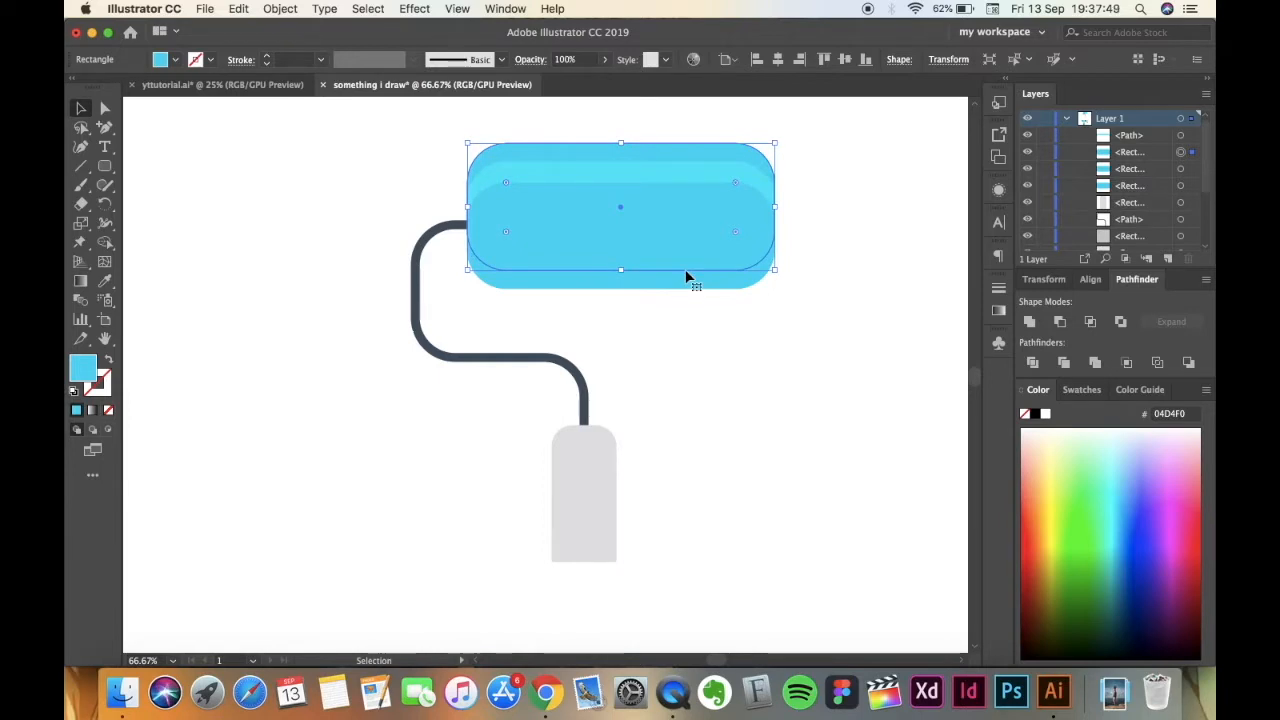
{"action": "key", "text": "Up"}
{"action": "key", "text": "Up"}
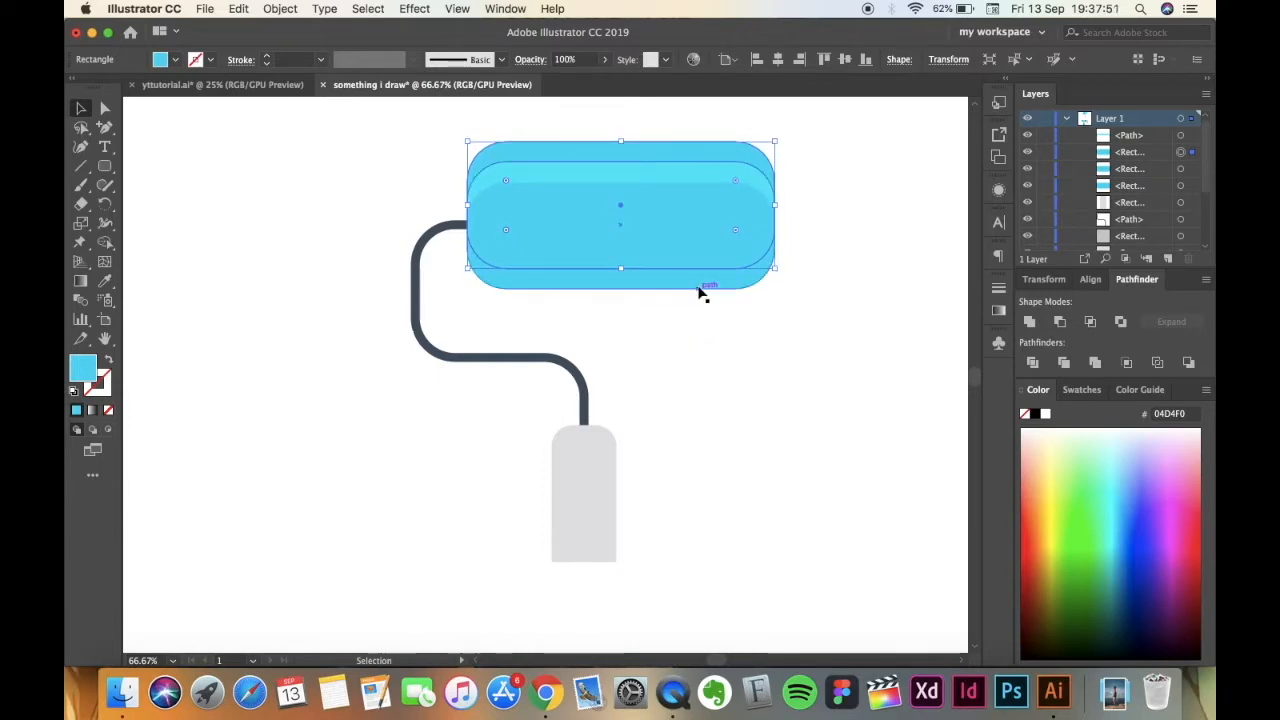
{"action": "left_click", "coordinate": [700, 292], "text": "shift"}
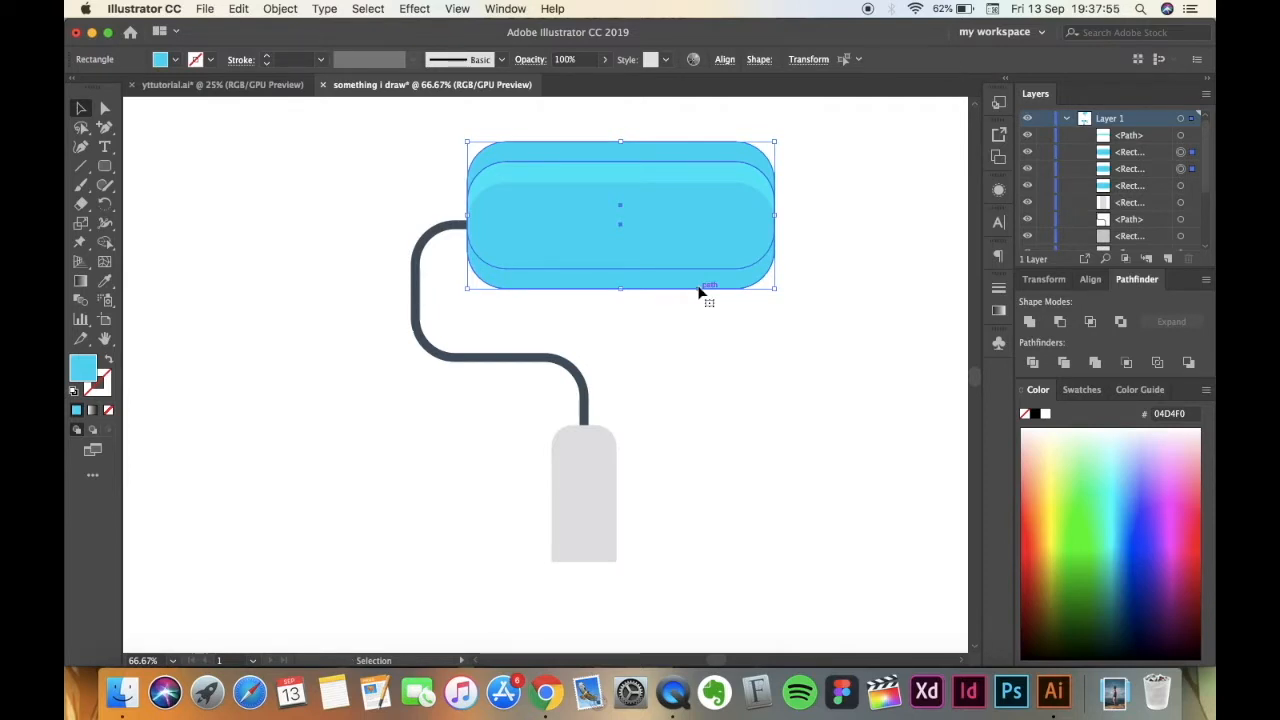
{"action": "left_click", "coordinate": [1060, 323]}
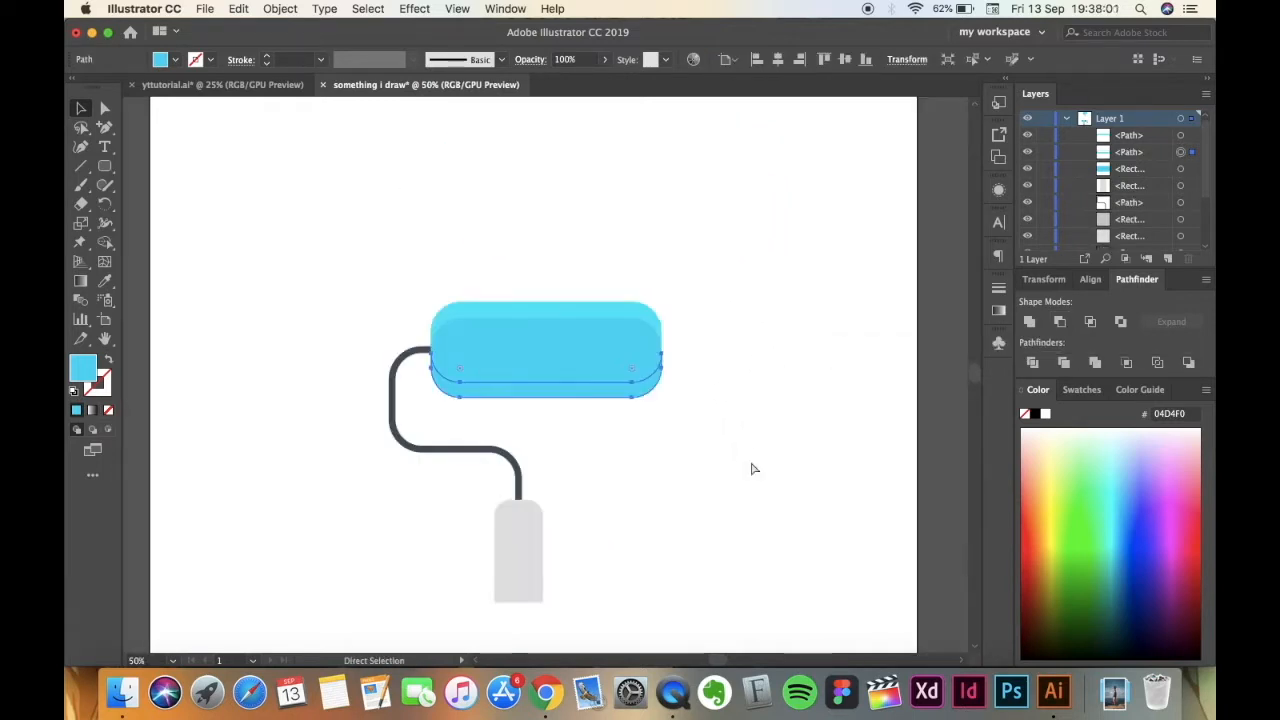
Fill the roller's lower strip with the dark teal palette colour 039FB4 and check its hex value in the Color Picker.
{"action": "key", "text": "super+minus"}
{"action": "scroll", "coordinate": [751, 466], "scroll_direction": "down", "scroll_amount": 5}
{"action": "key", "text": "v"}
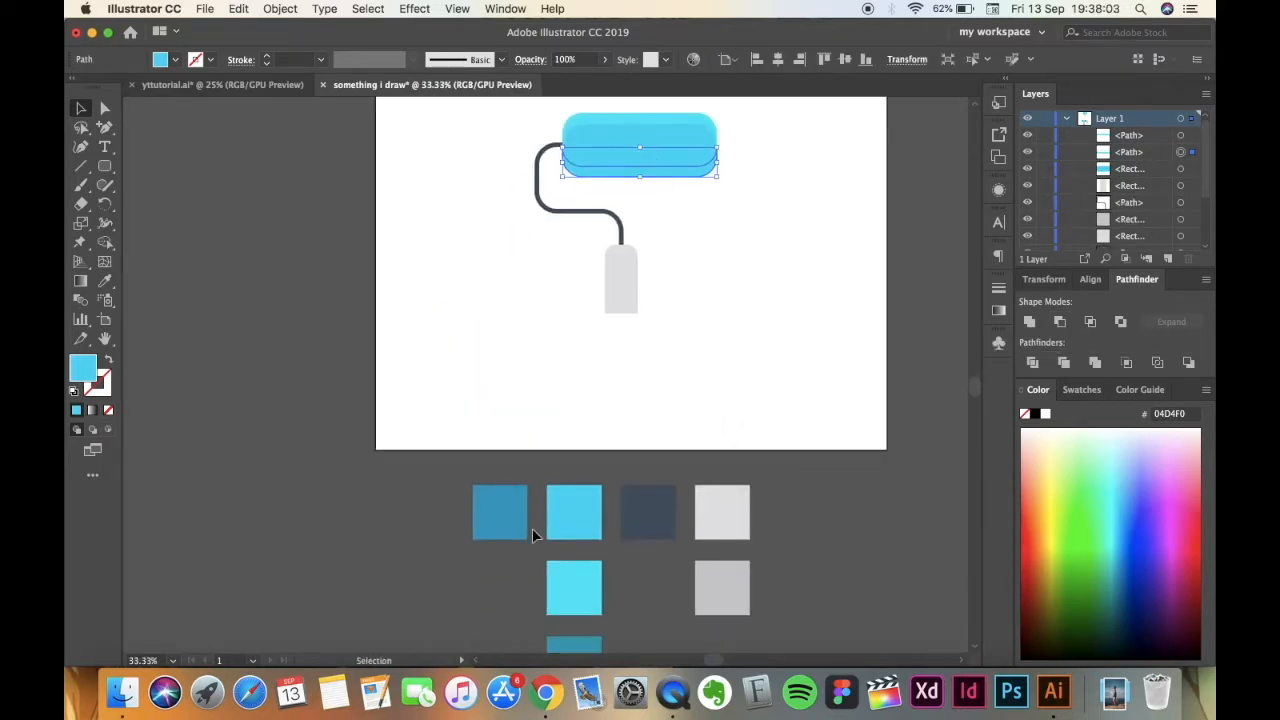
{"action": "scroll", "coordinate": [508, 584], "scroll_direction": "down", "scroll_amount": 2}
{"action": "key", "text": "i"}
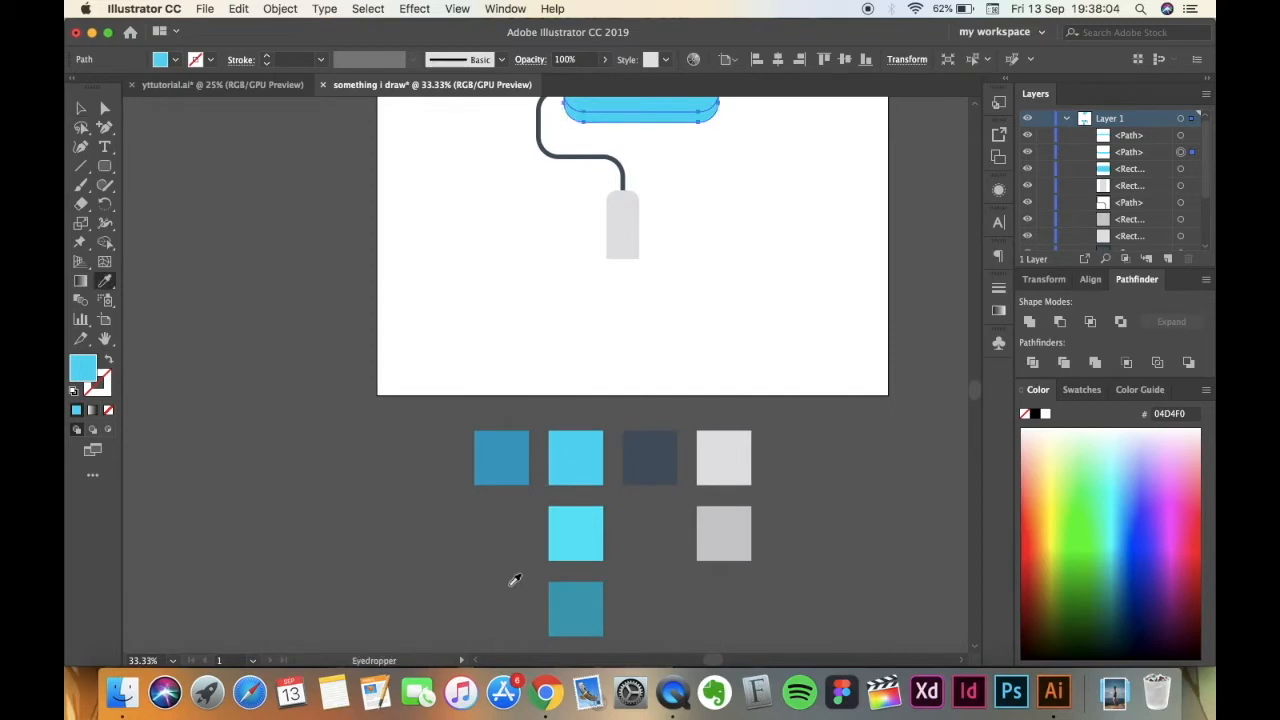
{"action": "left_click", "coordinate": [572, 598]}
{"action": "left_click", "coordinate": [81, 108]}
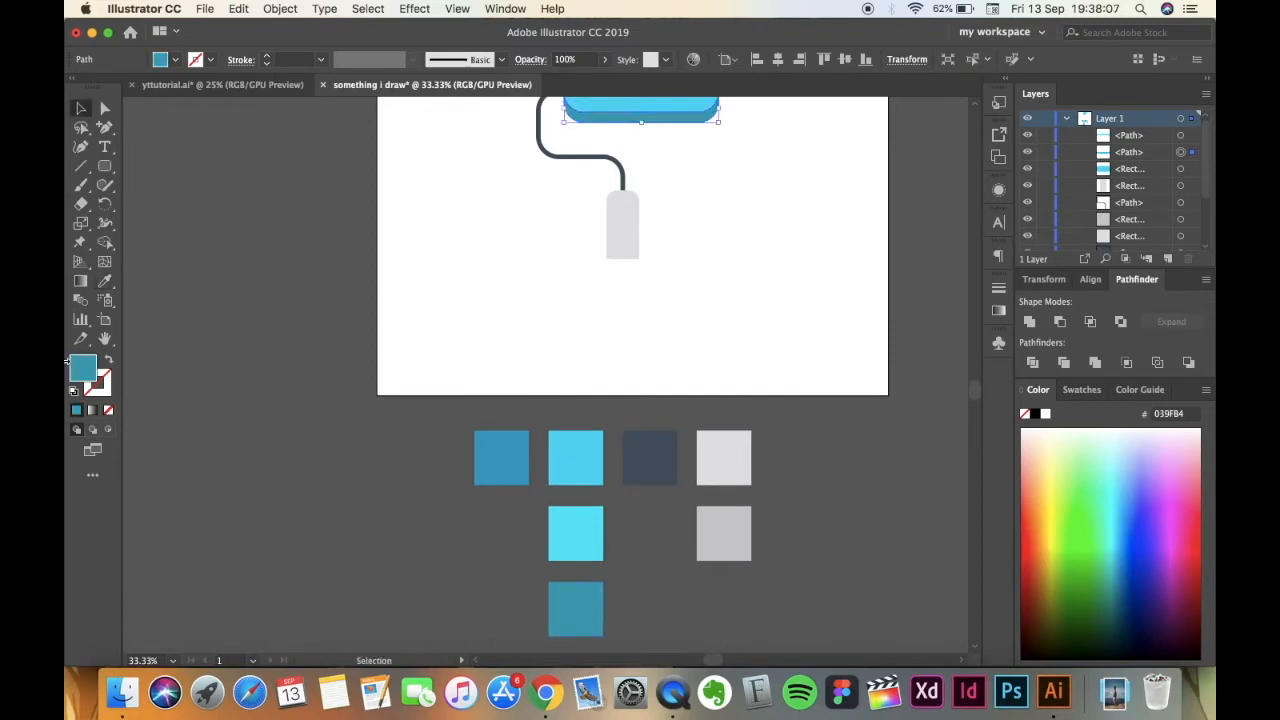
{"action": "double_click", "coordinate": [84, 369]}
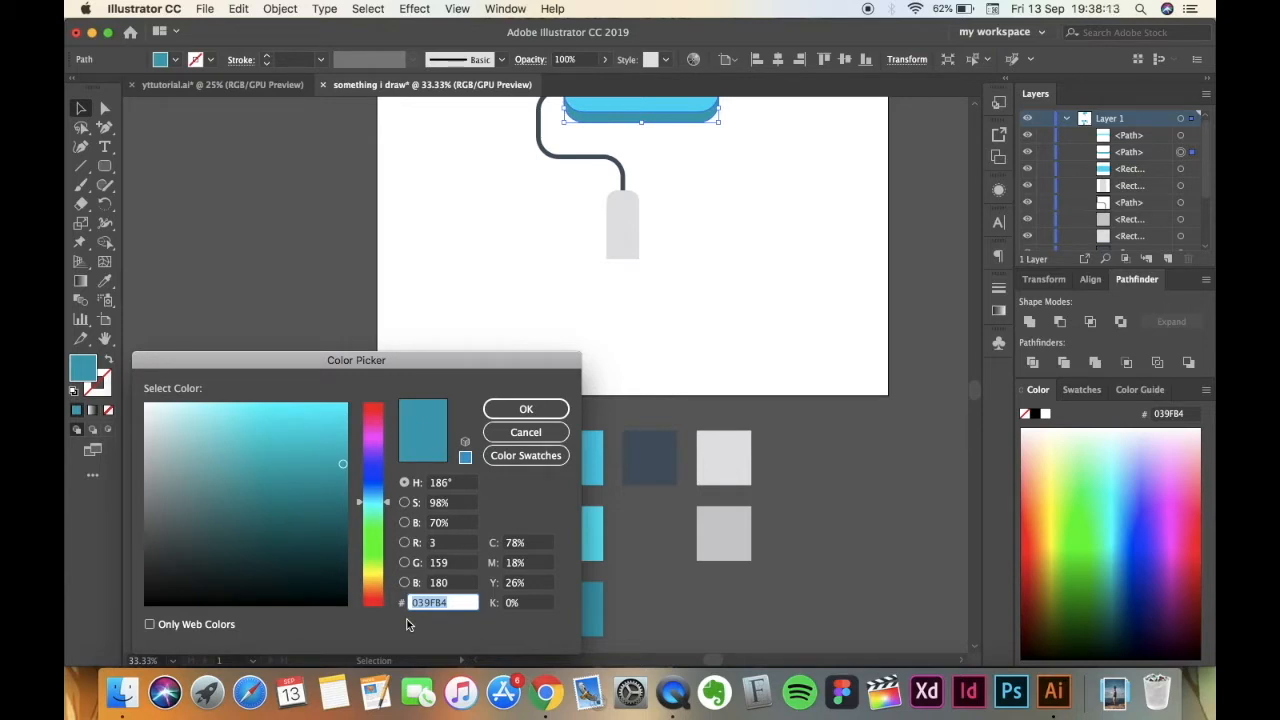
{"action": "left_click", "coordinate": [504, 411]}
{"action": "scroll", "coordinate": [436, 340], "scroll_direction": "up", "scroll_amount": 1}
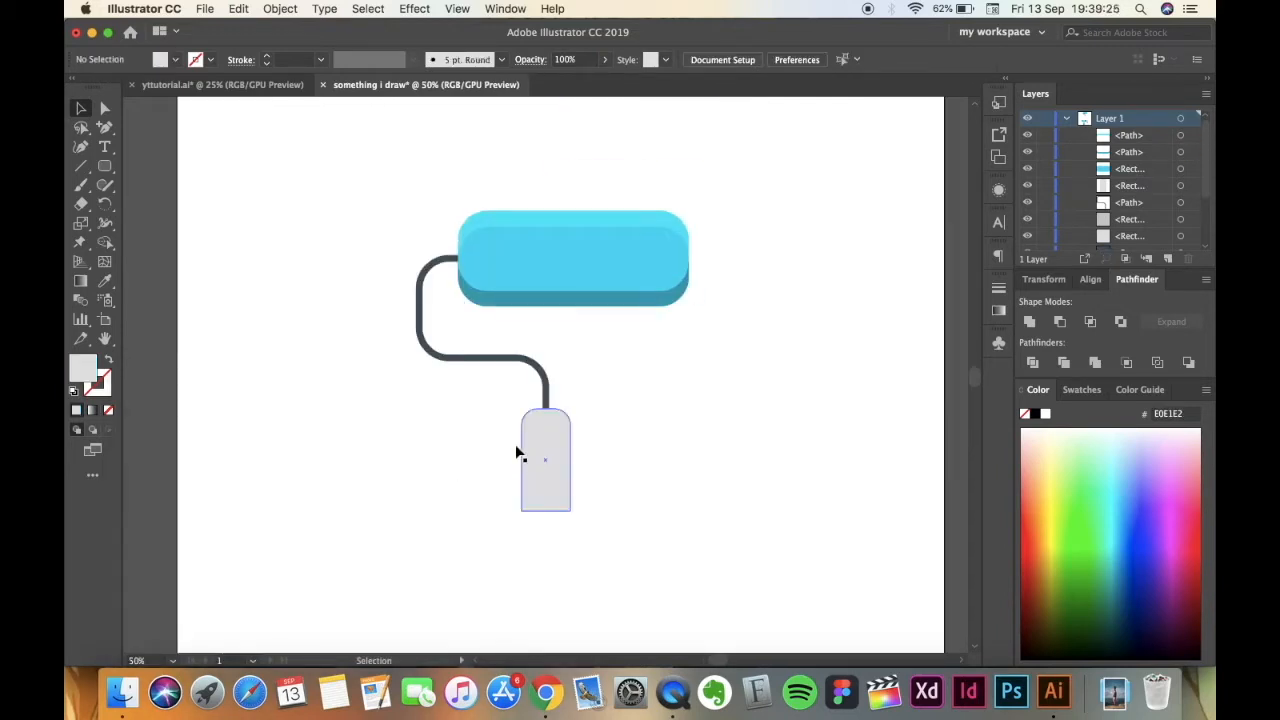
Make two in-place copies of the light grey handle.
{"action": "left_click", "coordinate": [555, 495]}
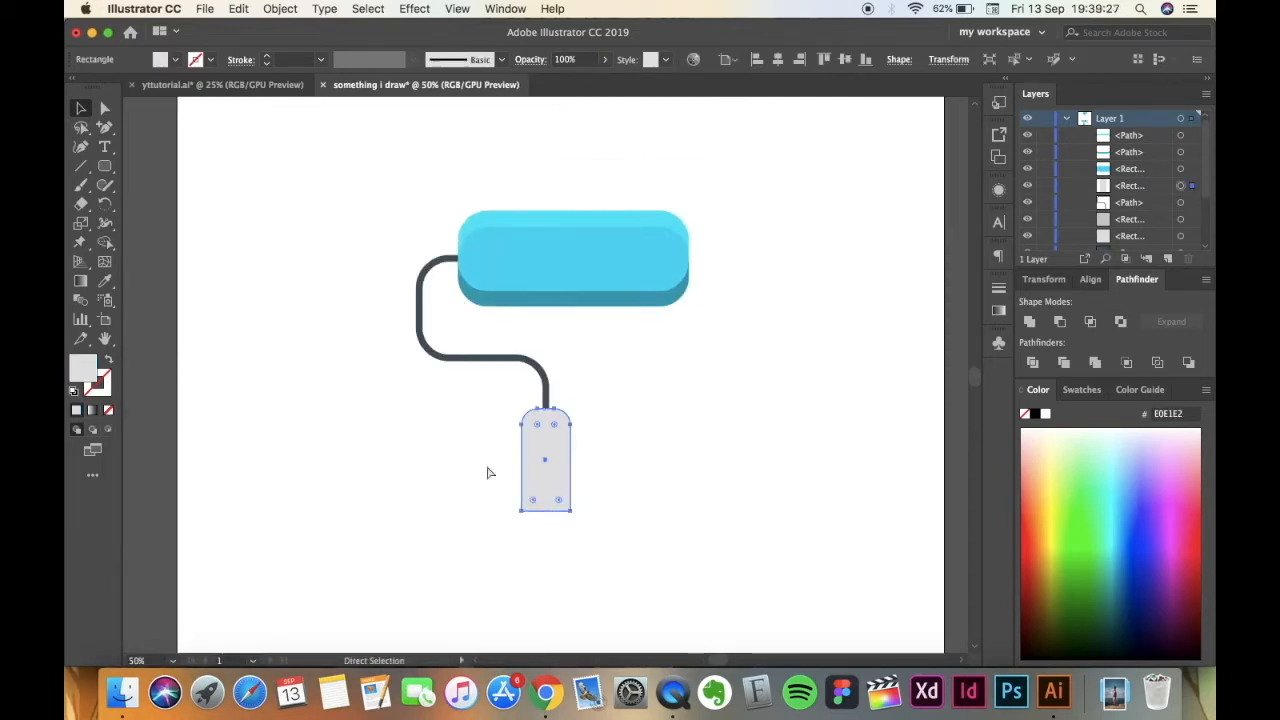
{"action": "key", "text": "super+="}
{"action": "scroll", "coordinate": [432, 428], "scroll_direction": "up", "scroll_amount": 1}
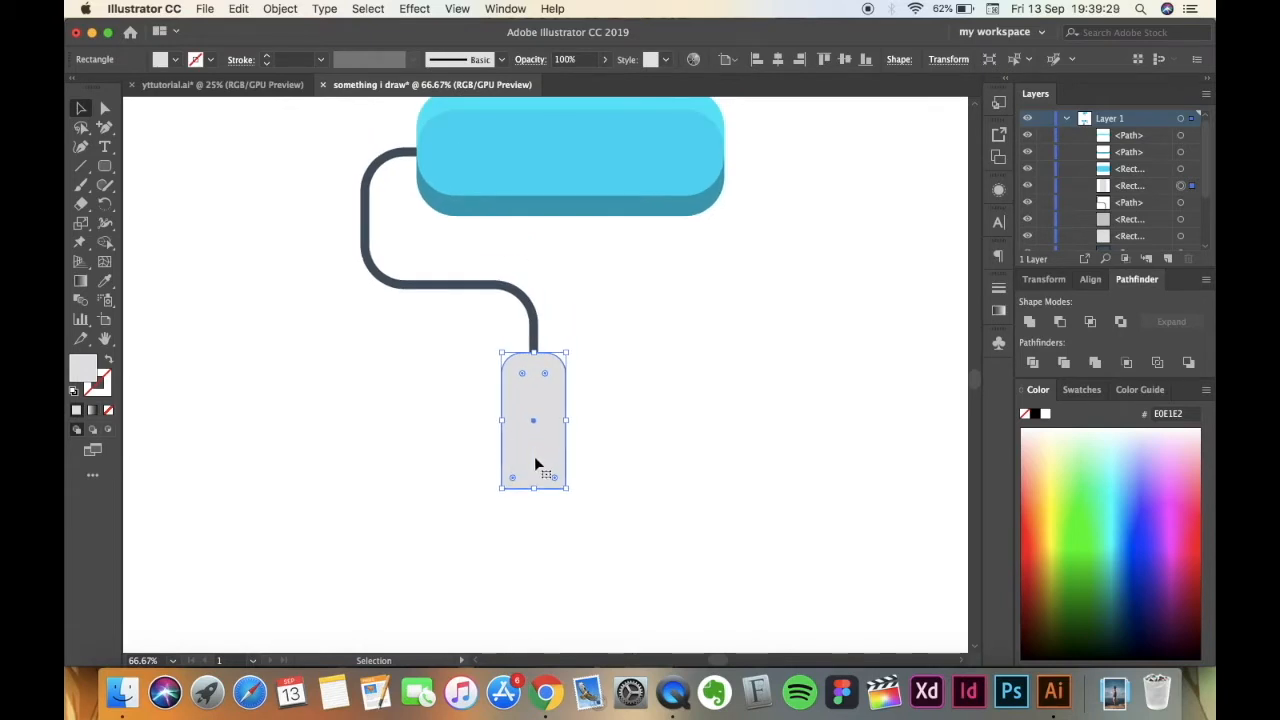
{"action": "scroll", "coordinate": [534, 456], "scroll_direction": "up", "scroll_amount": 1}
{"action": "key", "text": "a"}
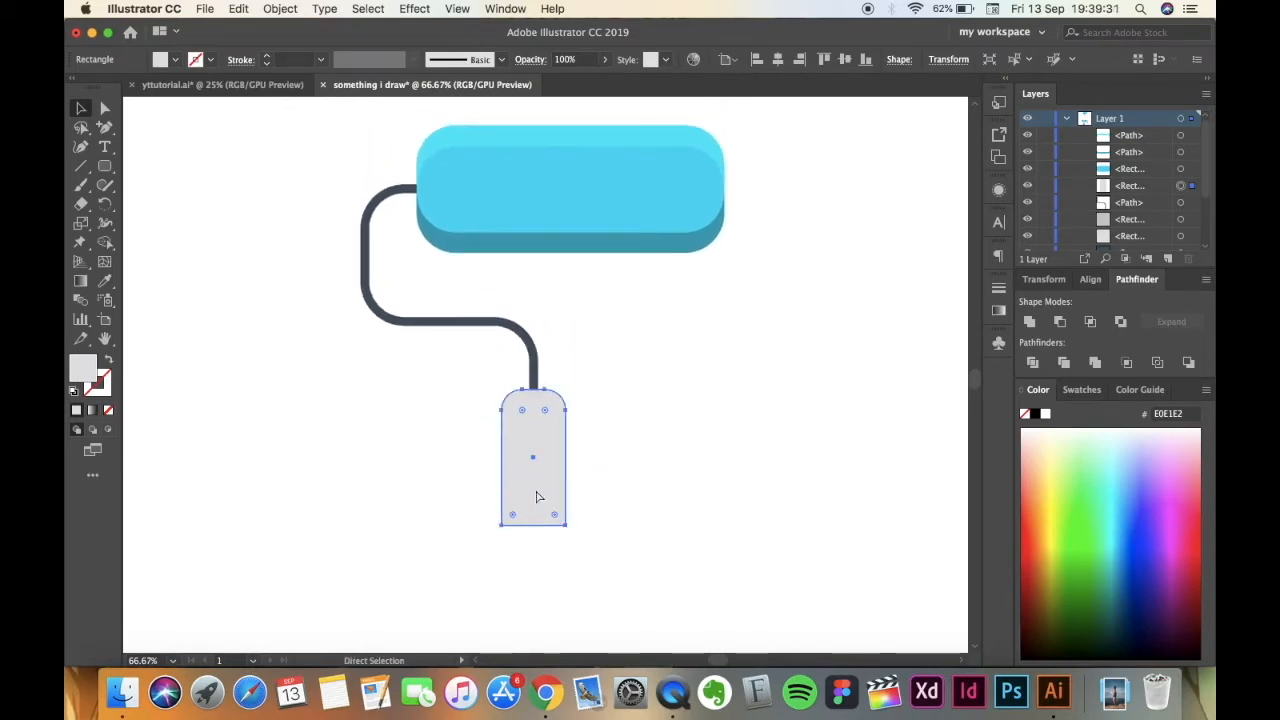
{"action": "key", "text": "v"}
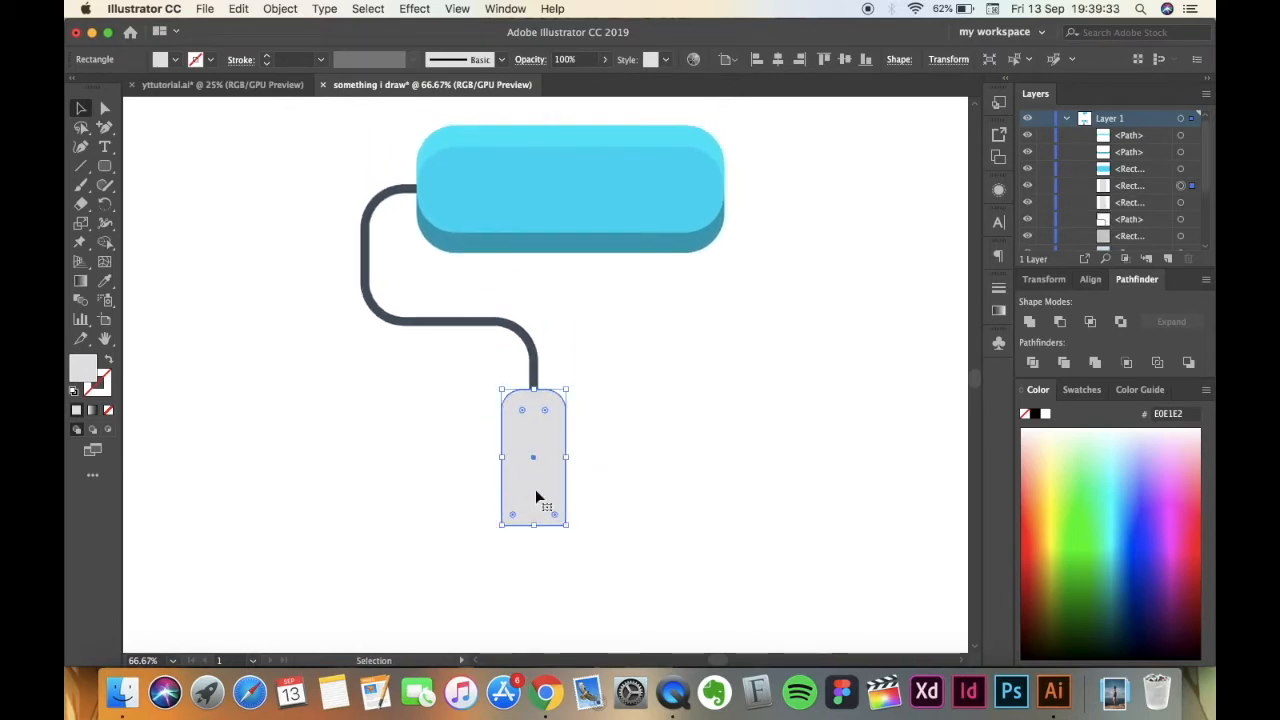
{"action": "key", "text": "a"}
{"action": "key", "text": "v"}
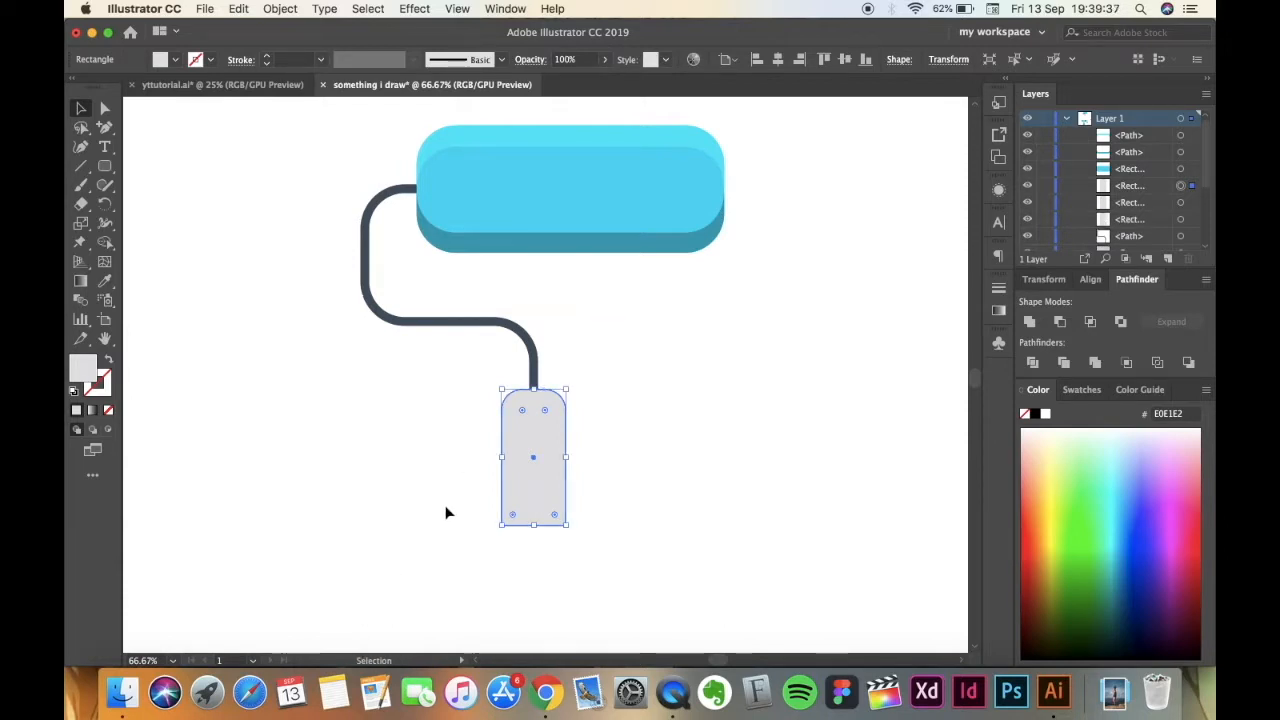
{"action": "left_click", "coordinate": [364, 442]}
{"action": "left_click_drag", "start_coordinate": [550, 470], "coordinate": [817, 532], "text": "alt"}
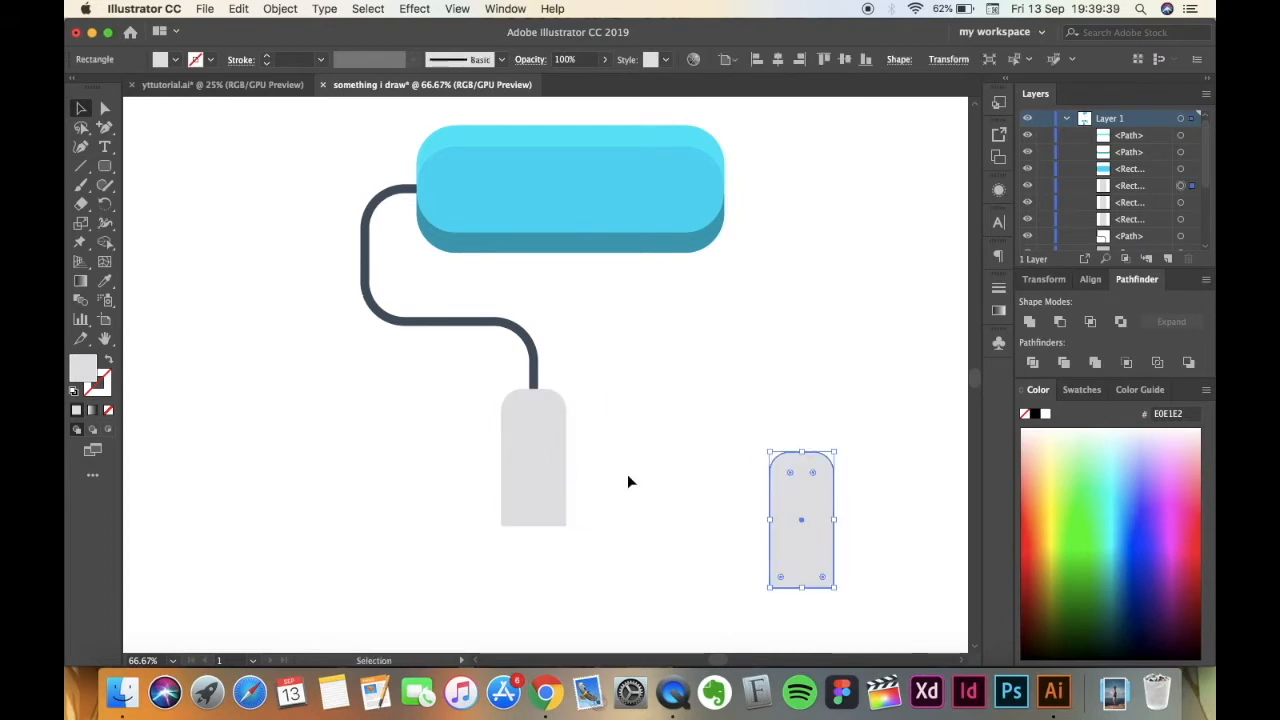
{"action": "left_click_drag", "start_coordinate": [557, 500], "coordinate": [287, 550], "text": "alt"}
{"action": "left_click_drag", "start_coordinate": [548, 468], "coordinate": [594, 544]}
{"action": "key", "text": "super+z"}
{"action": "key", "text": "super+z"}
{"action": "key", "text": "super+z"}
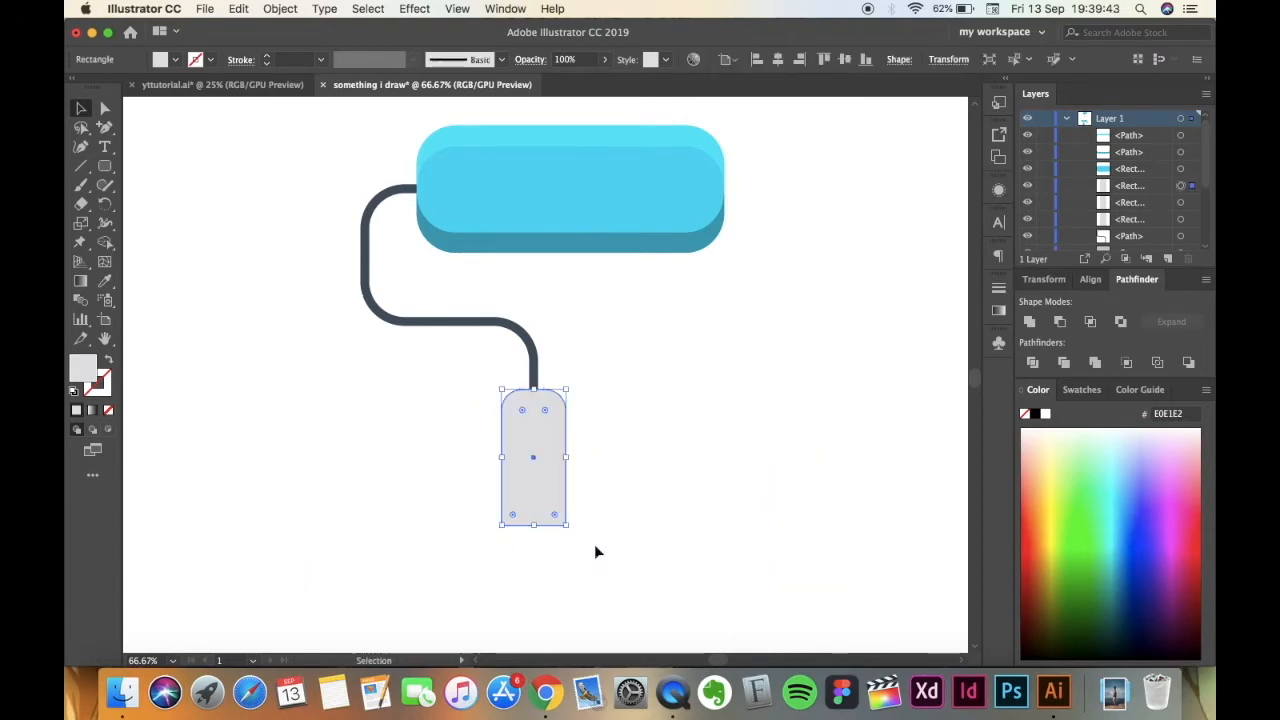
Nudge the top copy of the grey handle left by about 8 px, keeping its height.
{"action": "left_click", "coordinate": [466, 511]}
{"action": "key", "text": "v"}
{"action": "left_click", "coordinate": [527, 505]}
{"action": "key", "text": "Left"}
{"action": "key", "text": "Left"}
{"action": "key", "text": "Left"}
{"action": "key", "text": "Left"}
{"action": "key", "text": "Left"}
{"action": "key", "text": "Left"}
{"action": "key", "text": "Left"}
{"action": "key", "text": "Left"}
{"action": "key", "text": "Left"}
{"action": "key", "text": "Left"}
{"action": "key", "text": "Left"}
{"action": "key", "text": "Left"}
{"action": "key", "text": "Left"}
{"action": "key", "text": "Left"}
{"action": "key", "text": "Left"}
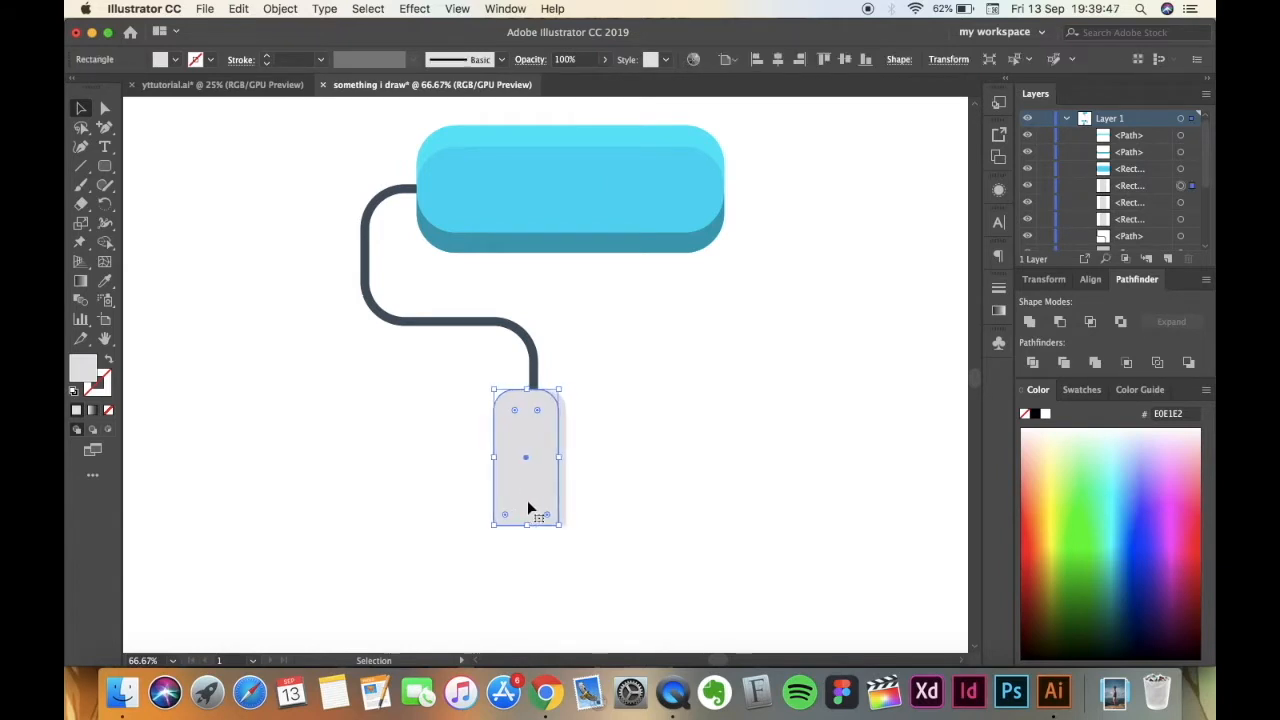
{"action": "key", "text": "Right"}
{"action": "key", "text": "Right"}
{"action": "key", "text": "Right"}
{"action": "key", "text": "Right"}
{"action": "key", "text": "Right"}
{"action": "key", "text": "Right"}
{"action": "left_click", "coordinate": [378, 515]}
Subtract the nudged handle copy from the copy behind it, leaving a narrow shadow strip along the handle's right edge.
{"action": "left_click", "coordinate": [520, 495]}
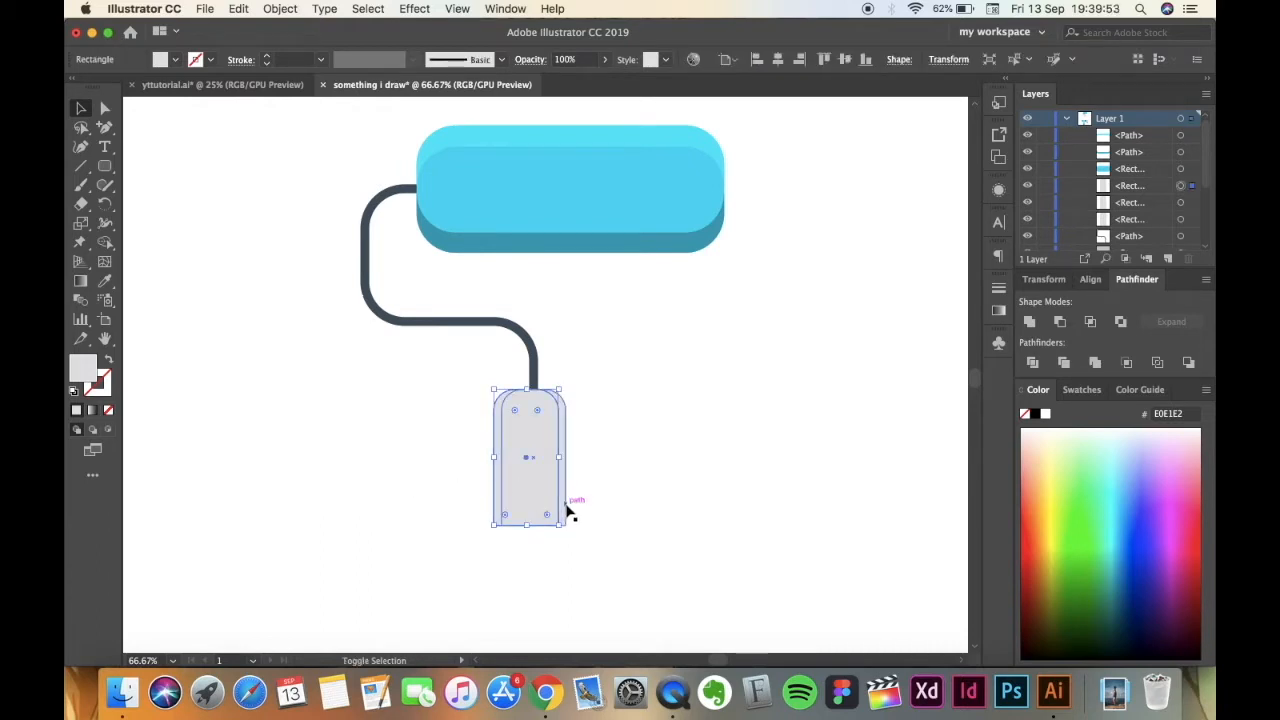
{"action": "left_click", "coordinate": [569, 510], "text": "shift"}
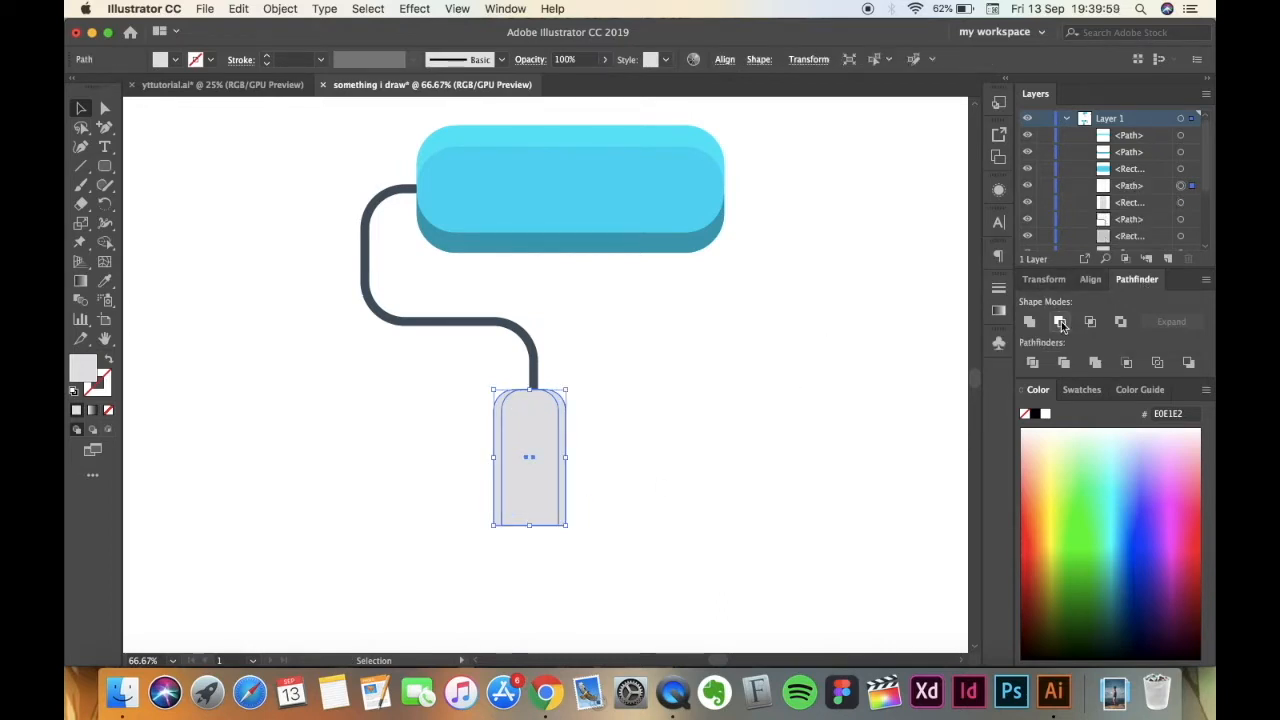
{"action": "left_click", "coordinate": [1061, 323]}
Fill the handle's shadow strip with the darker grey palette colour CACBCC and check its hex value in the Color Picker.
{"action": "key", "text": "super+minus"}
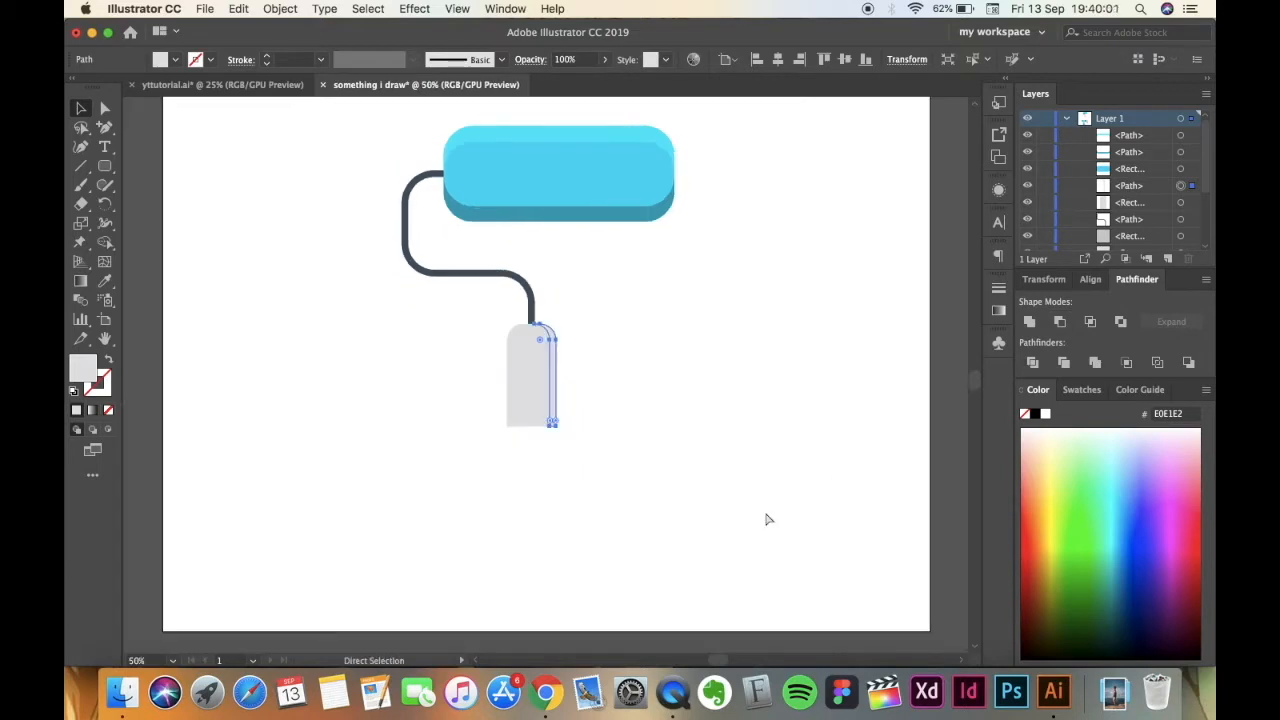
{"action": "key", "text": "super+minus"}
{"action": "scroll", "coordinate": [765, 511], "scroll_direction": "down", "scroll_amount": 4}
{"action": "scroll", "coordinate": [765, 511], "scroll_direction": "left", "scroll_amount": 1}
{"action": "key", "text": "i"}
{"action": "left_click", "coordinate": [668, 556]}
{"action": "left_click", "coordinate": [81, 107]}
{"action": "double_click", "coordinate": [81, 369]}
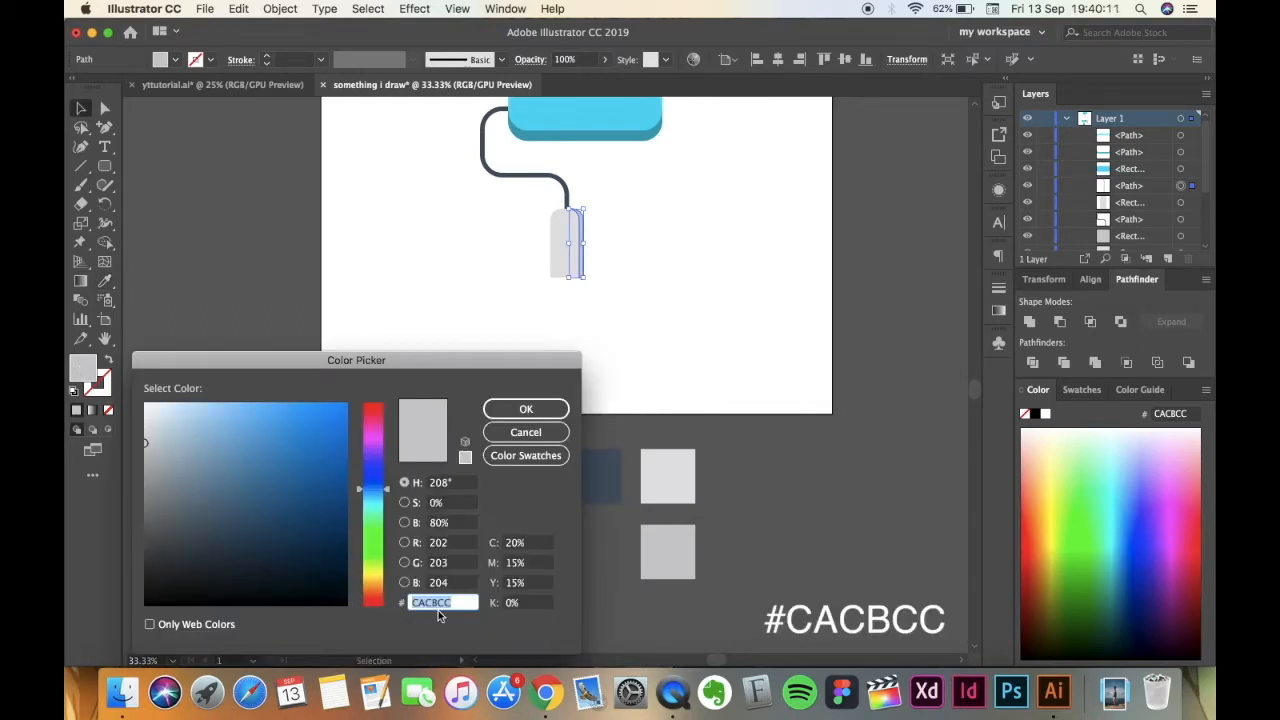
{"action": "left_click", "coordinate": [528, 410]}
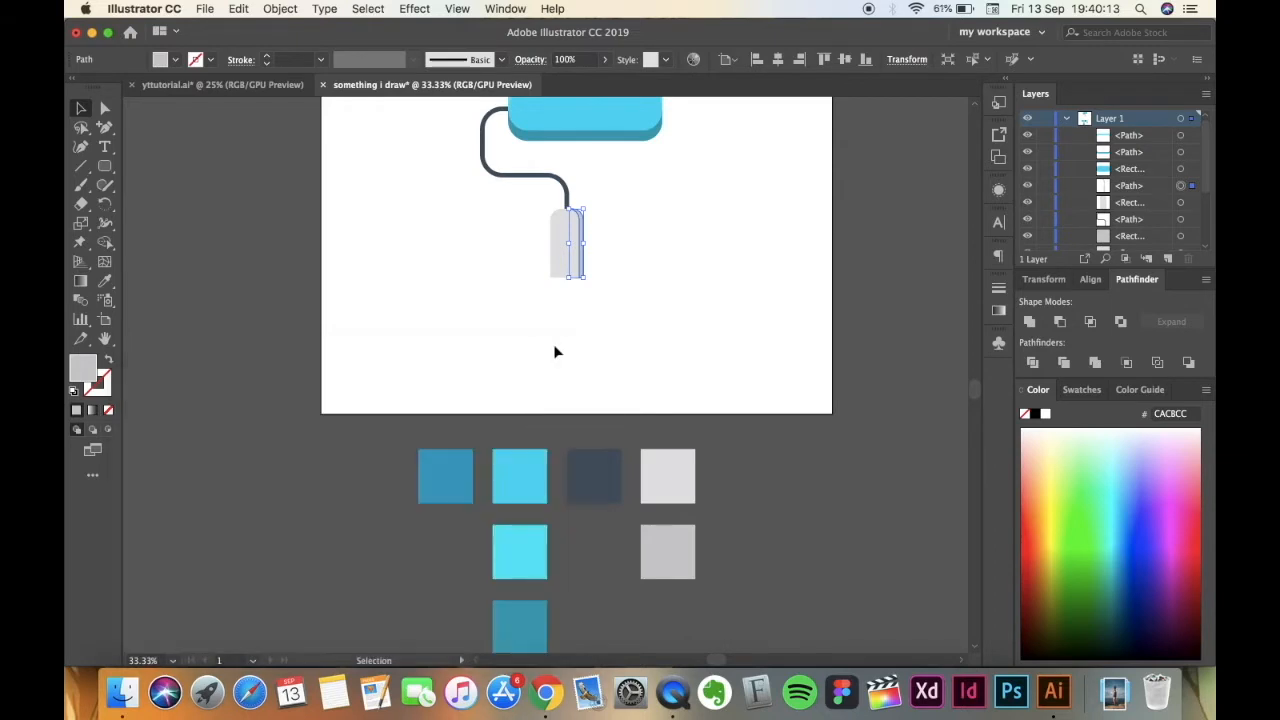
{"action": "scroll", "coordinate": [557, 322], "scroll_direction": "up", "scroll_amount": 3}
{"action": "key", "text": "super+plus"}
{"action": "key", "text": "super+plus"}
{"action": "left_click", "coordinate": [367, 410]}
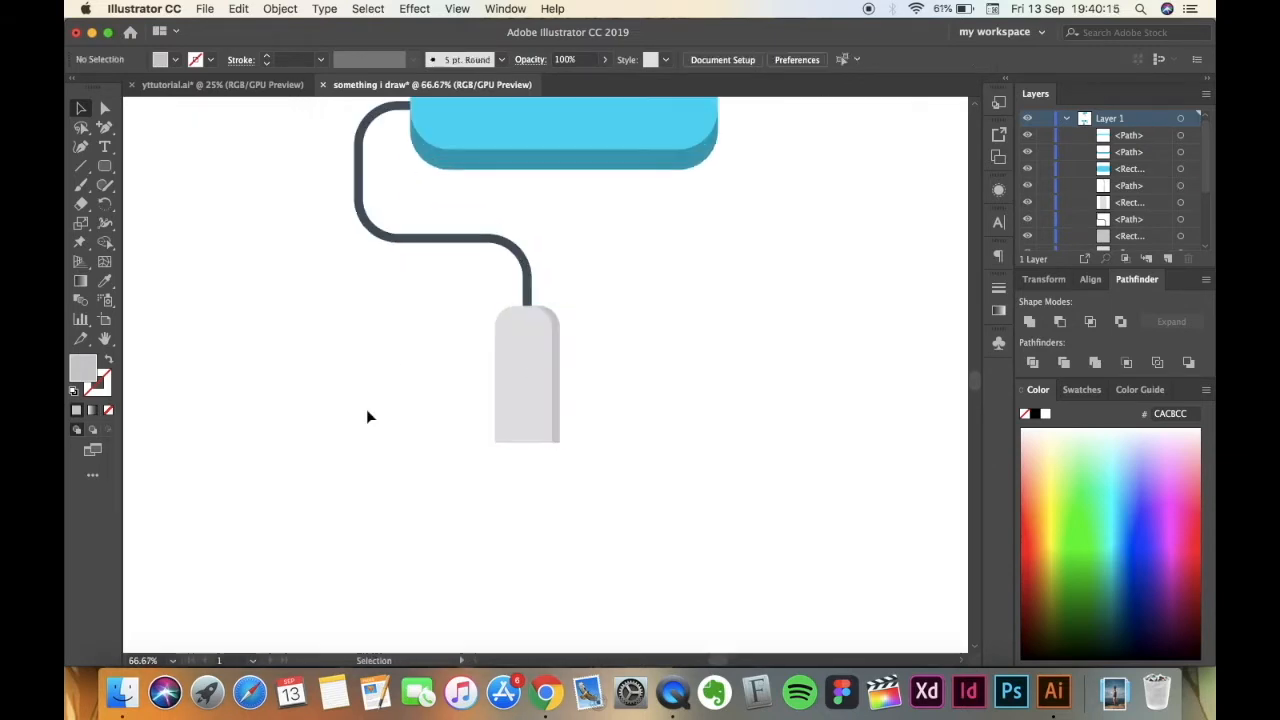
Draw a closed rectangular strip about 12 px high across the full width of the handle's bottom edge with the Pen tool.
{"action": "key", "text": "p"}
{"action": "key", "text": "super+plus"}
{"action": "key", "text": "super+plus"}
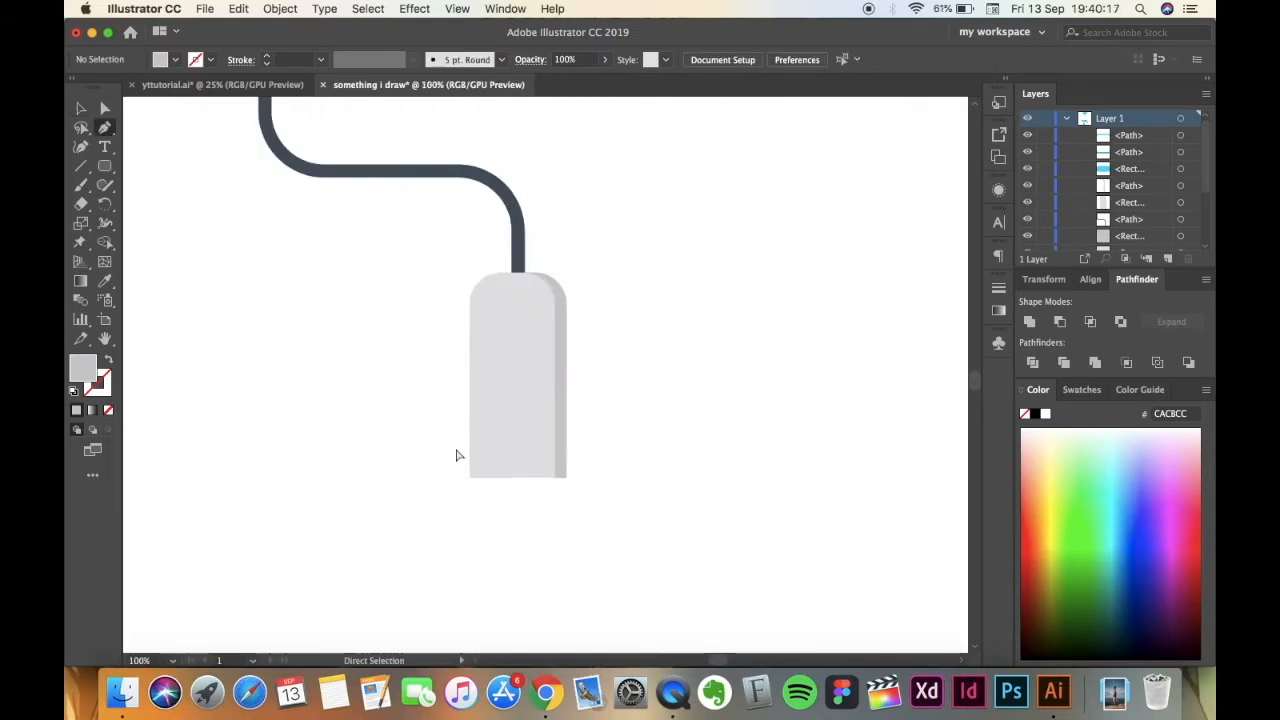
{"action": "left_click", "coordinate": [433, 506]}
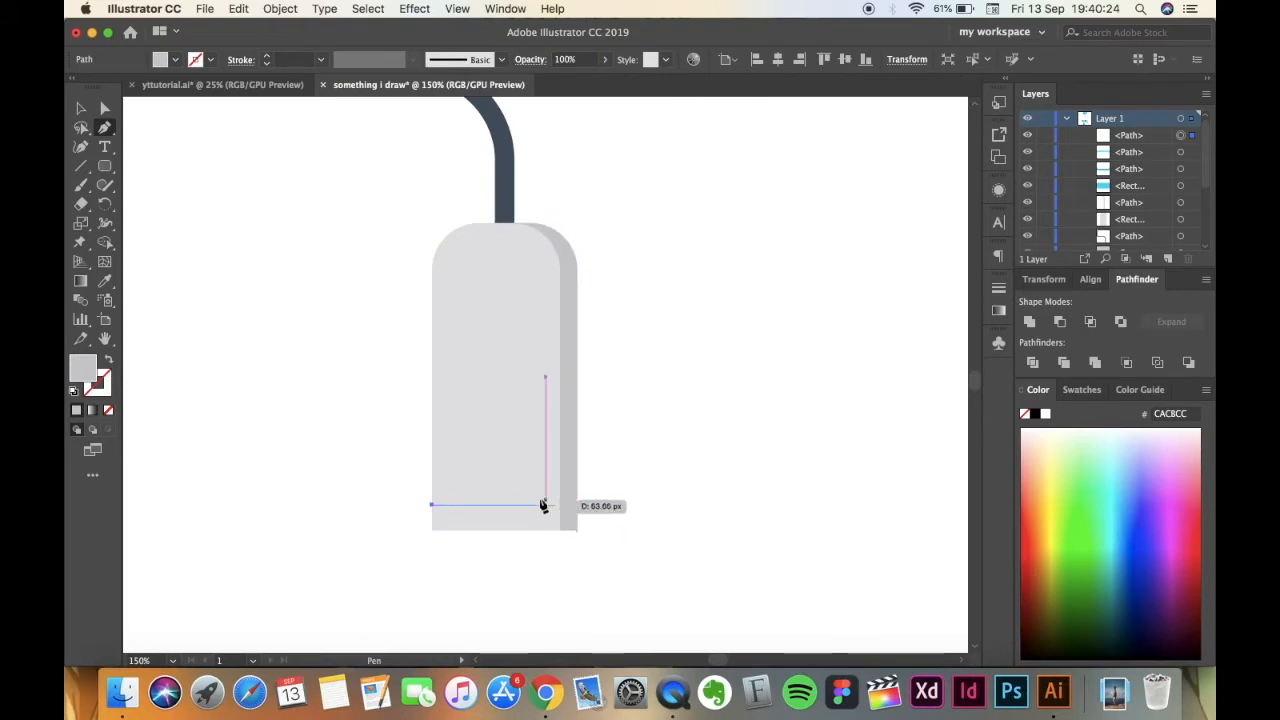
{"action": "left_click", "coordinate": [575, 505]}
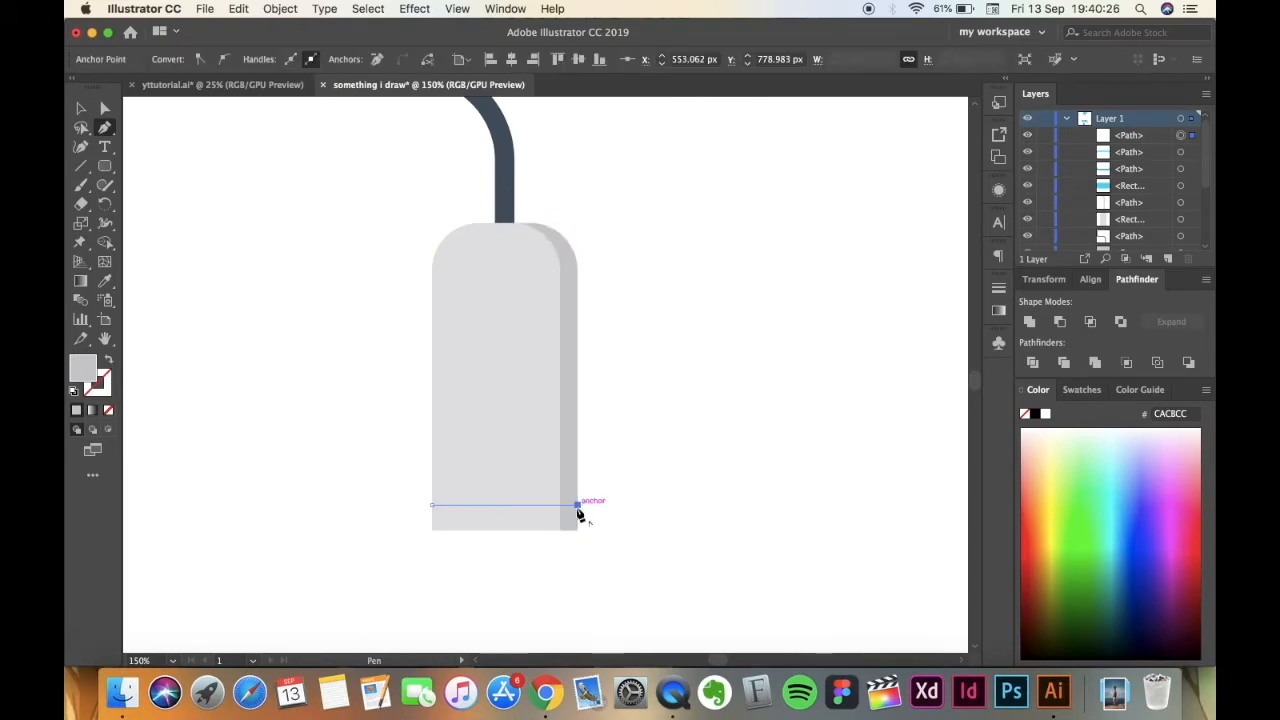
{"action": "left_click", "coordinate": [577, 530]}
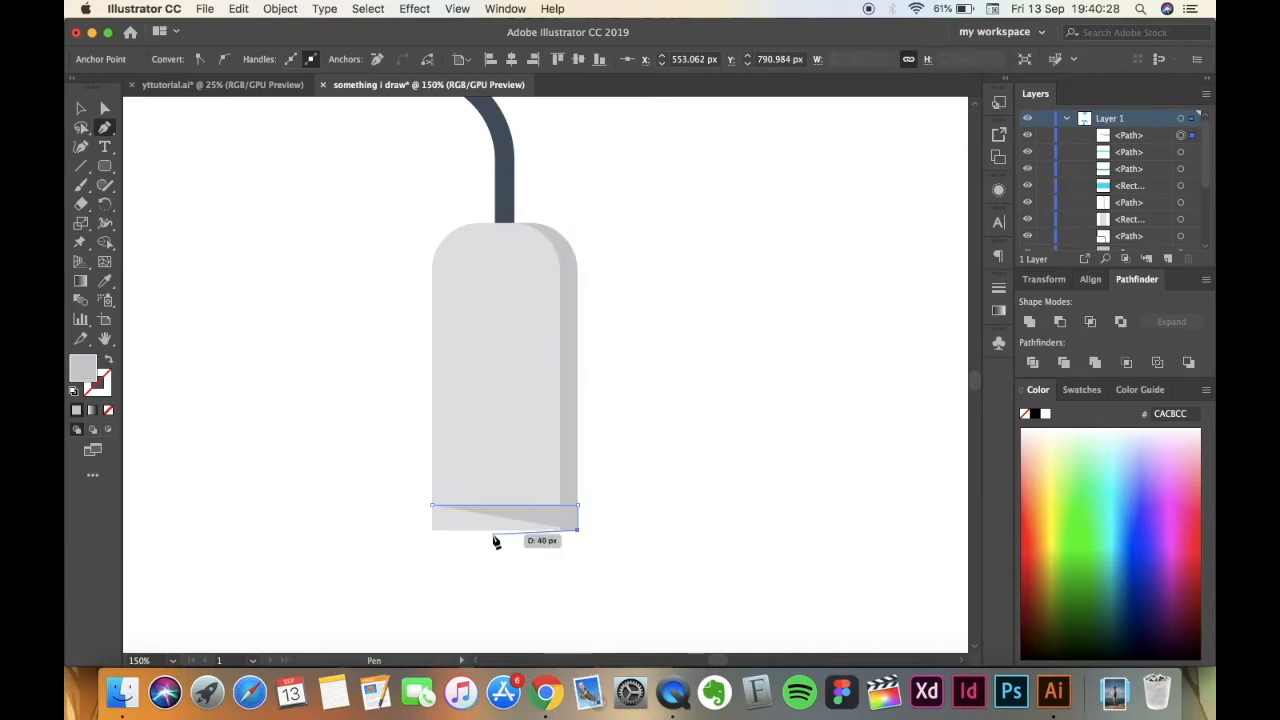
{"action": "left_click", "coordinate": [431, 531]}
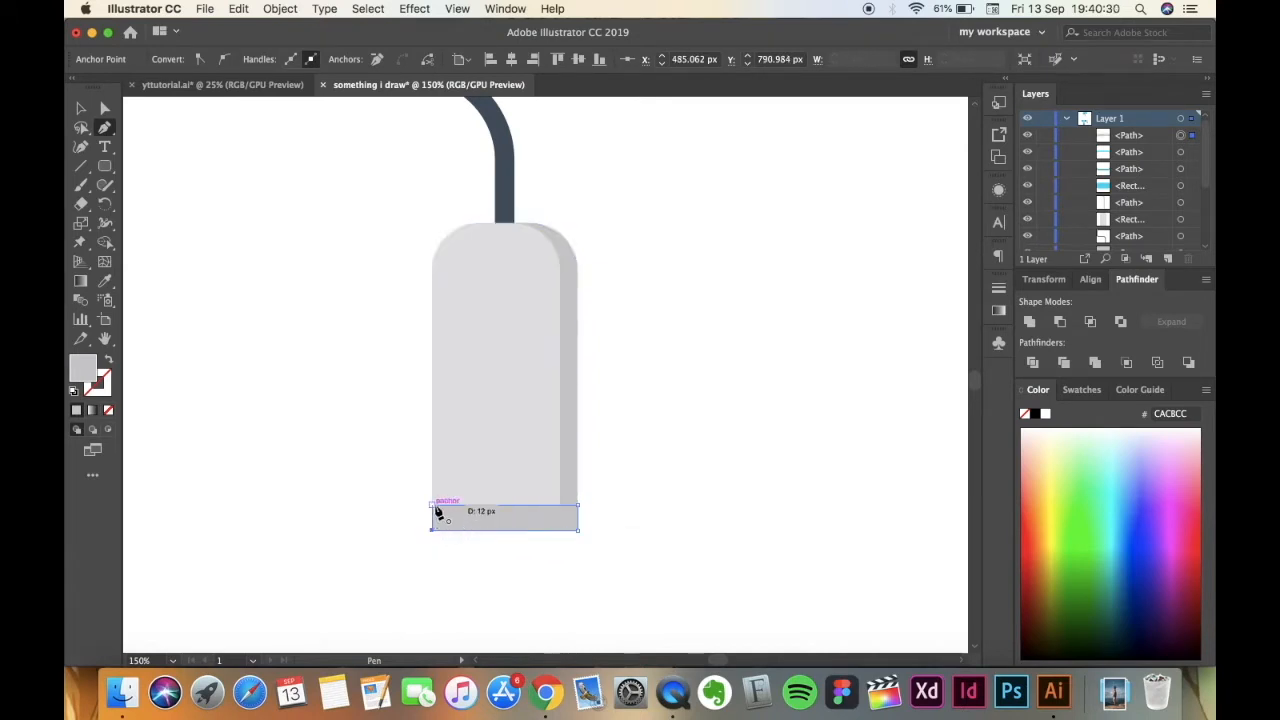
{"action": "left_click", "coordinate": [432, 505]}
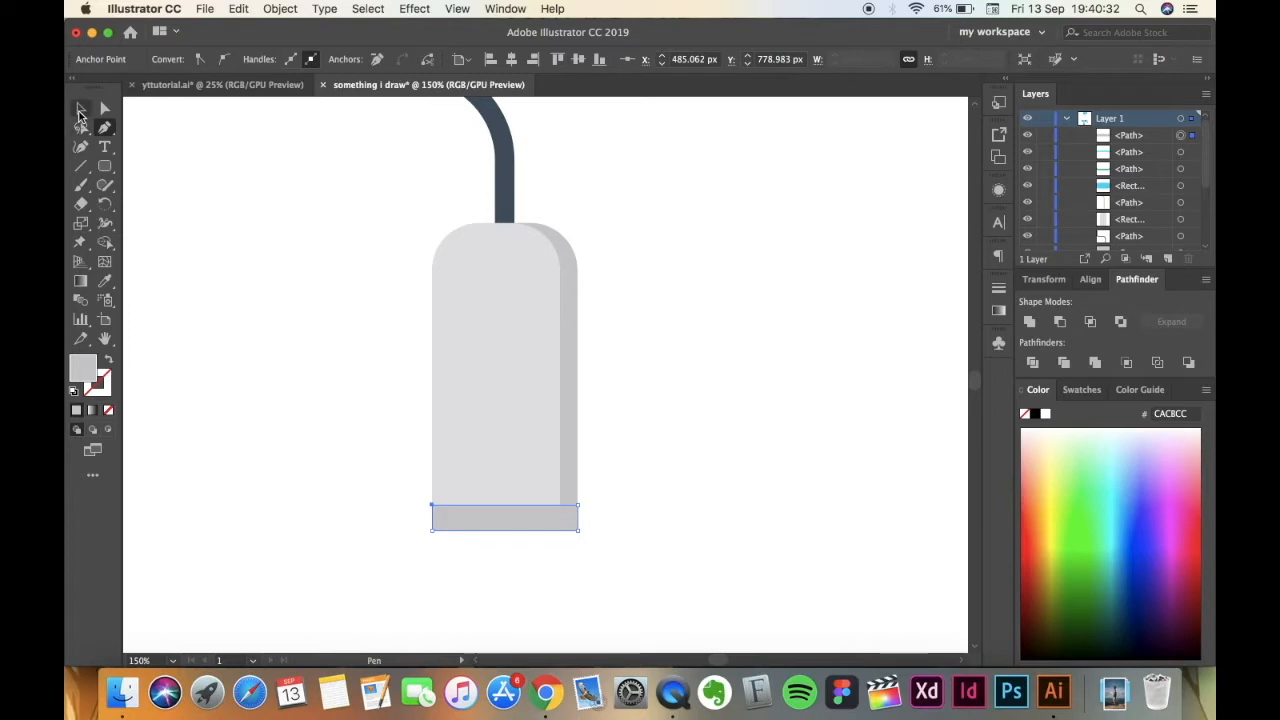
{"action": "key", "text": "v"}
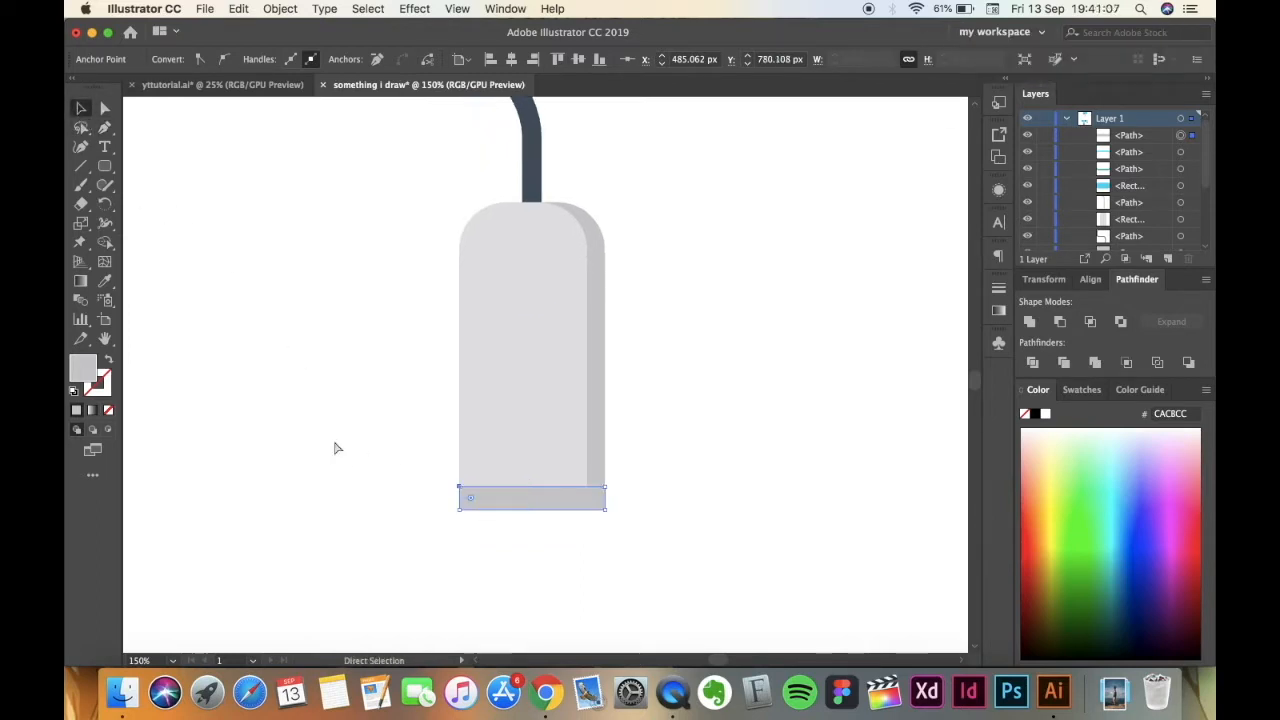
Unite the bottom strip and the right-edge shadow strip of the handle into one L-shaped shadow.
{"action": "key", "text": "super+minus"}
{"action": "left_click", "coordinate": [585, 476]}
{"action": "key", "text": "super+equal"}
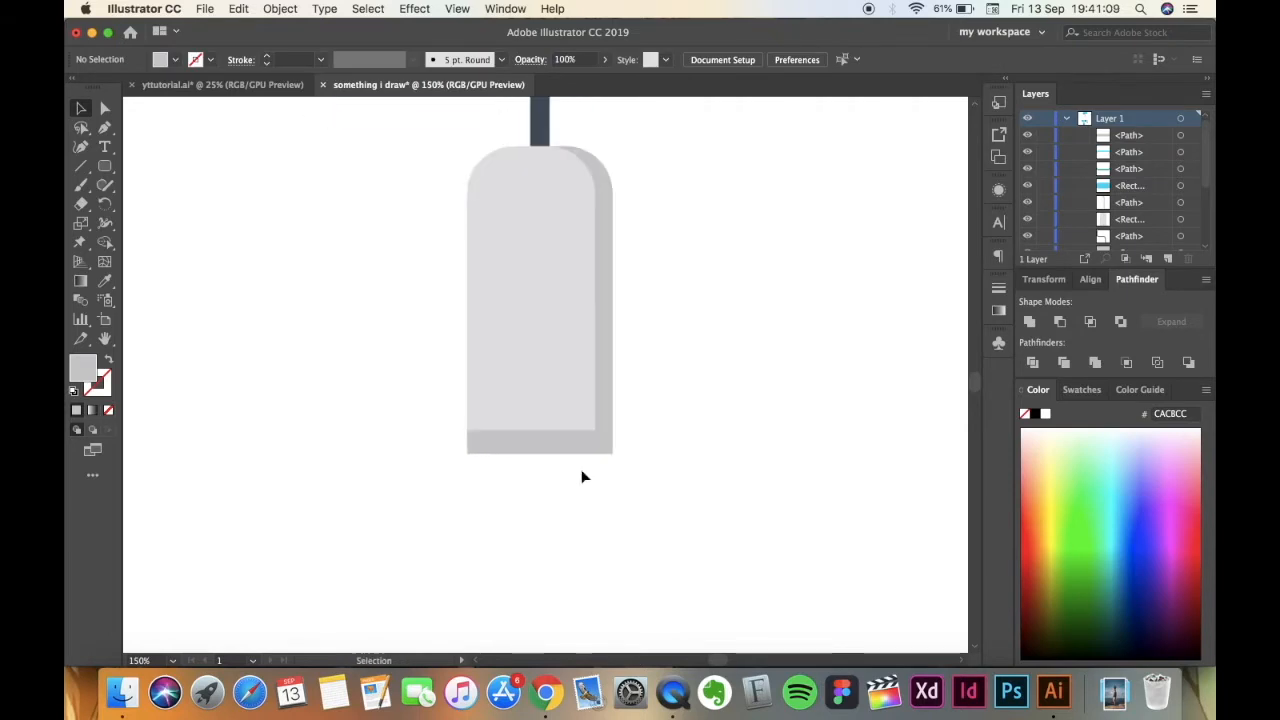
{"action": "left_click", "coordinate": [560, 450]}
{"action": "left_click", "coordinate": [605, 420], "text": "shift"}
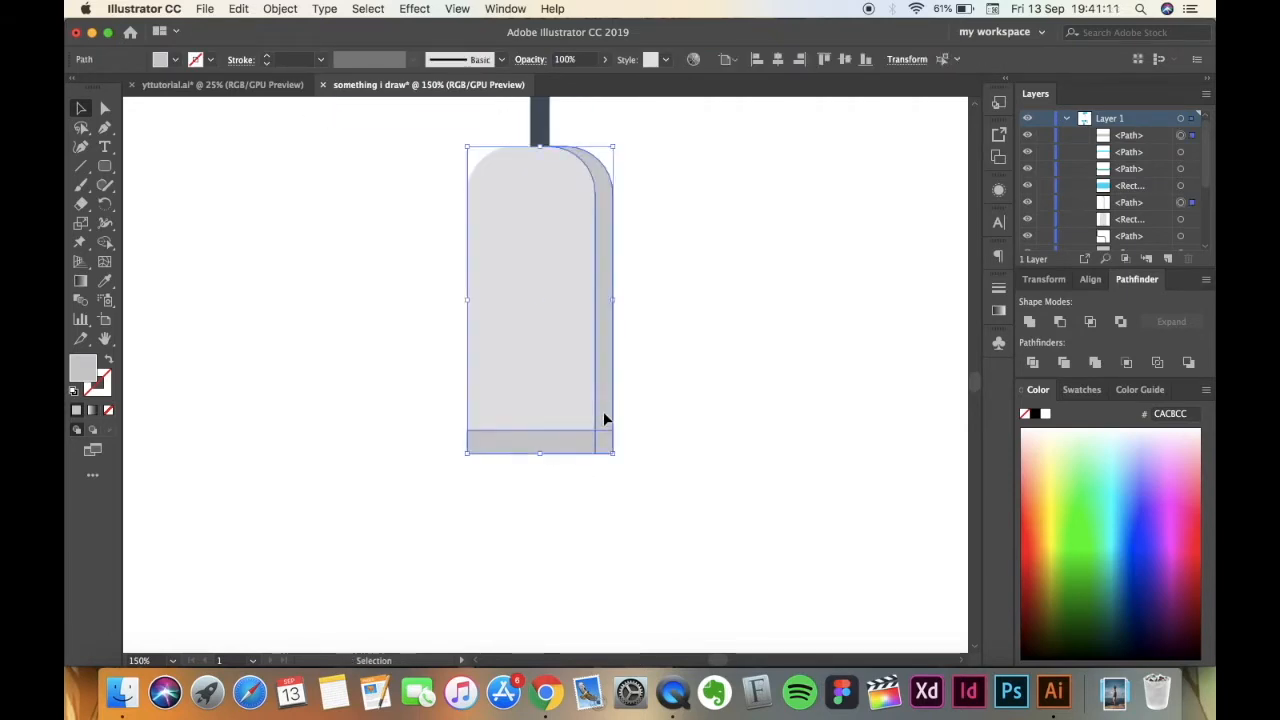
{"action": "left_click", "coordinate": [1030, 328]}
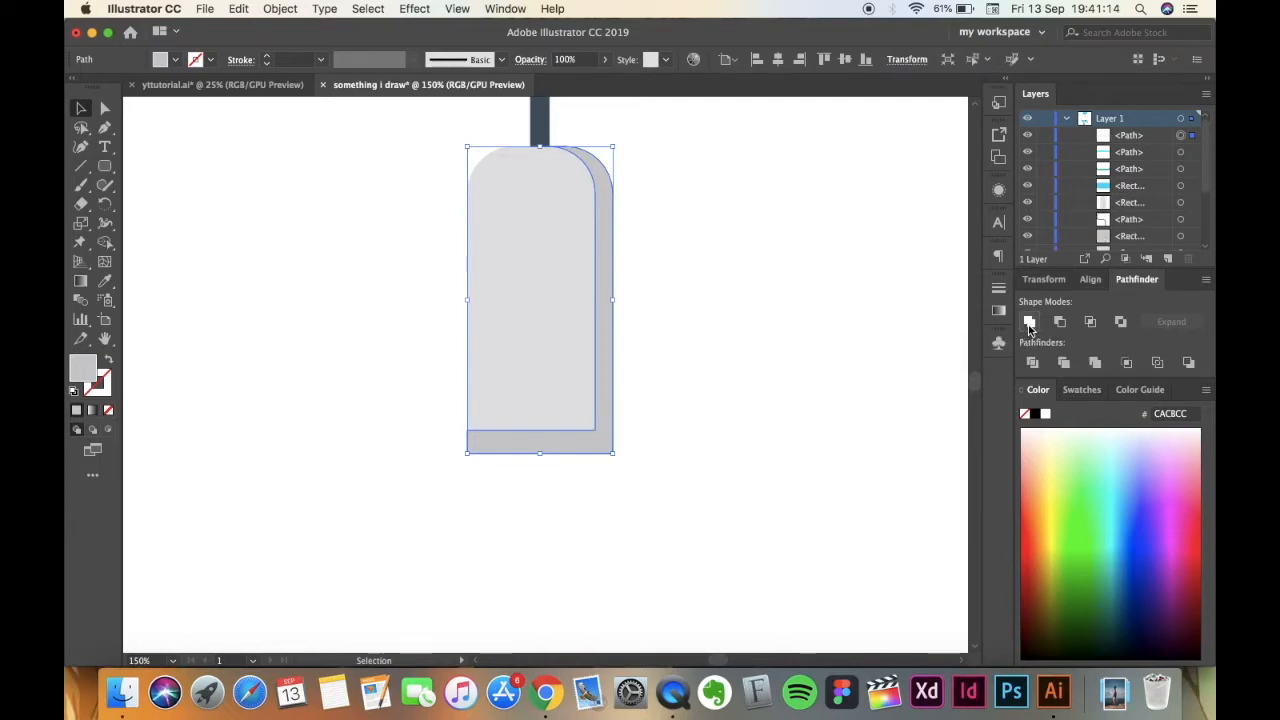
{"action": "left_click", "coordinate": [823, 498]}
Compare the whole roller with the finished reference artwork in yttutorial.ai and return to the drawing.
{"action": "key", "text": "super+minus"}
{"action": "key", "text": "super+minus"}
{"action": "key", "text": "super+minus"}
{"action": "key", "text": "super+minus"}
{"action": "key", "text": "super+minus"}
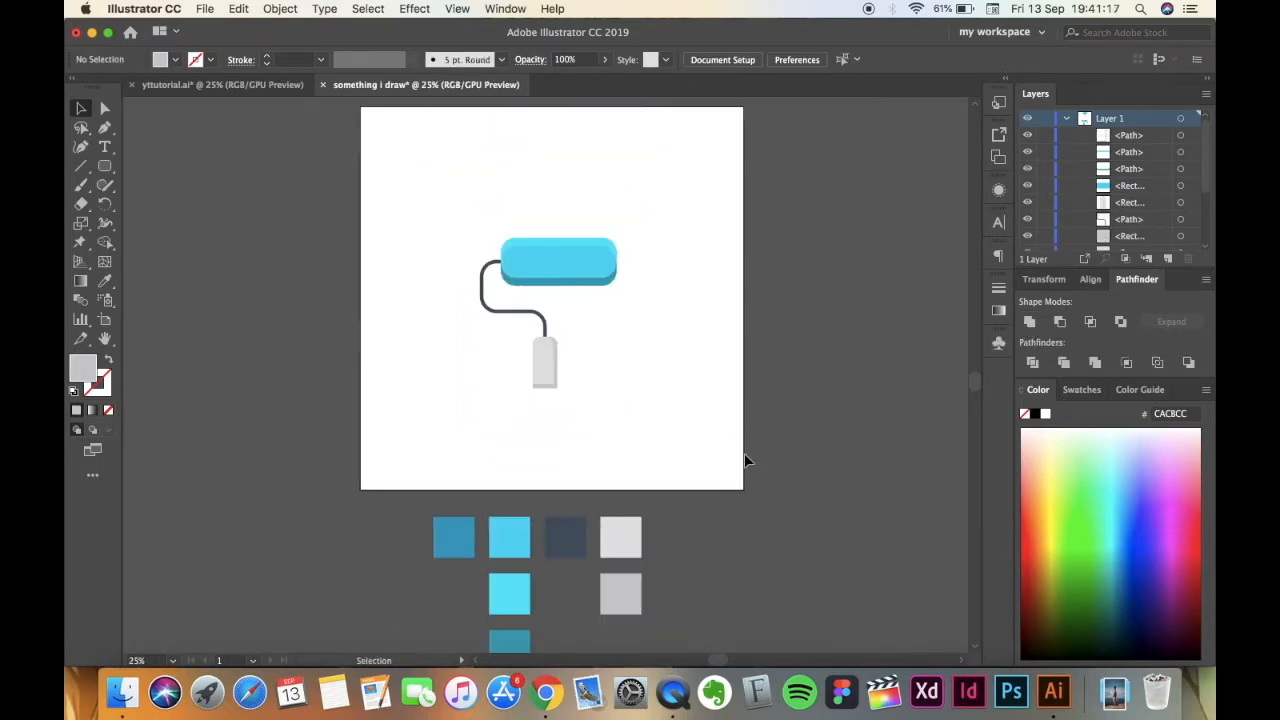
{"action": "scroll", "coordinate": [740, 445], "scroll_direction": "up", "scroll_amount": 1}
{"action": "left_click", "coordinate": [285, 84]}
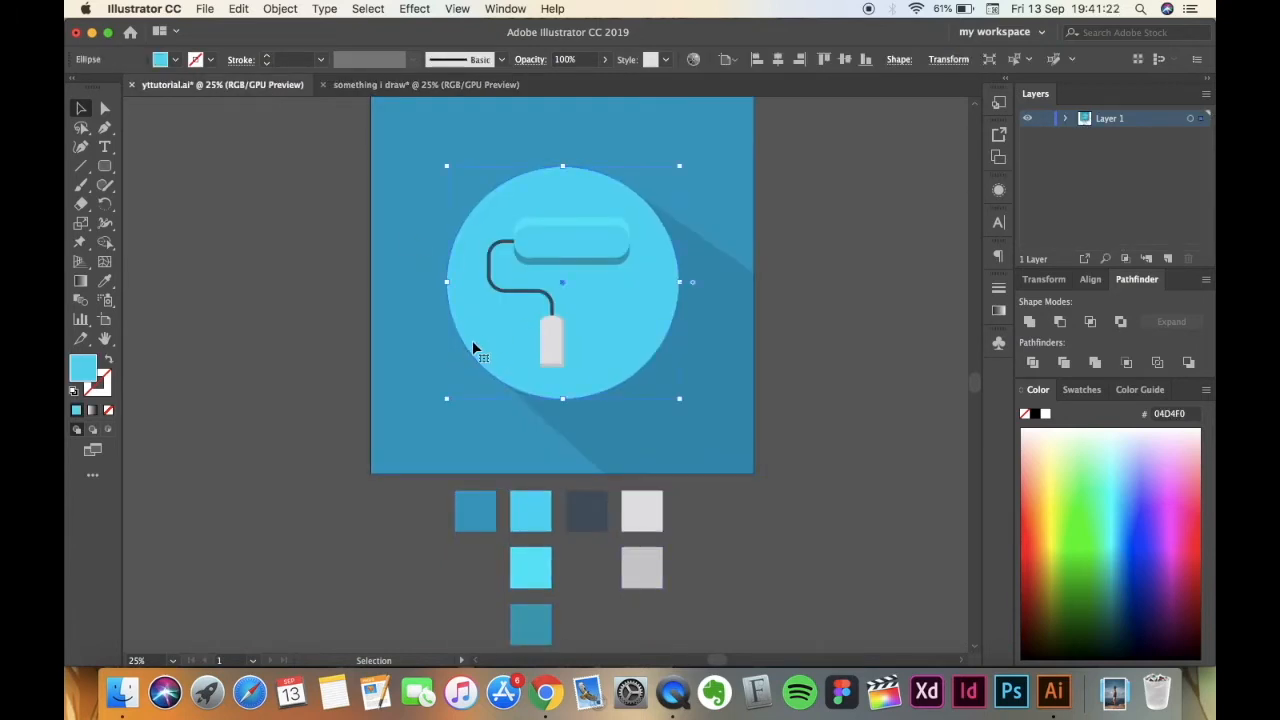
{"action": "left_click", "coordinate": [454, 89]}
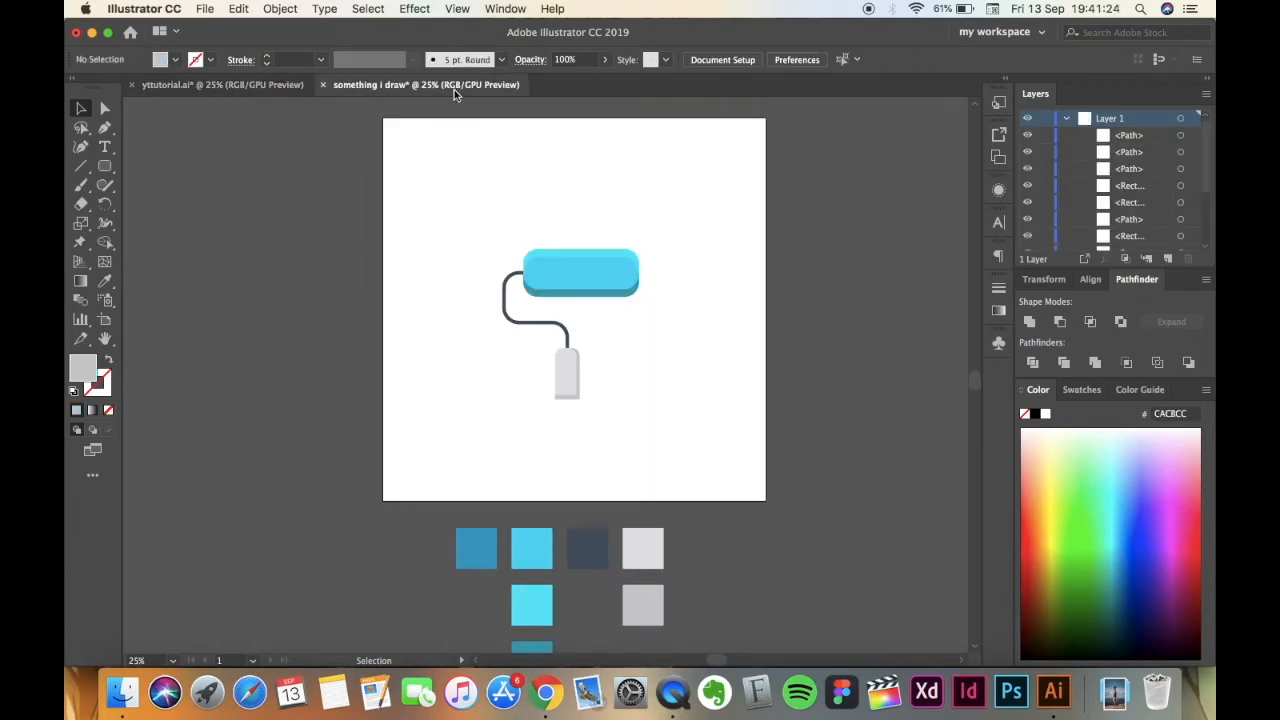
Group all parts of the paint roller, leaving the palette squares out.
{"action": "scroll", "coordinate": [378, 245], "scroll_direction": "up", "scroll_amount": 3}
{"action": "scroll", "coordinate": [378, 245], "scroll_direction": "right", "scroll_amount": 3}
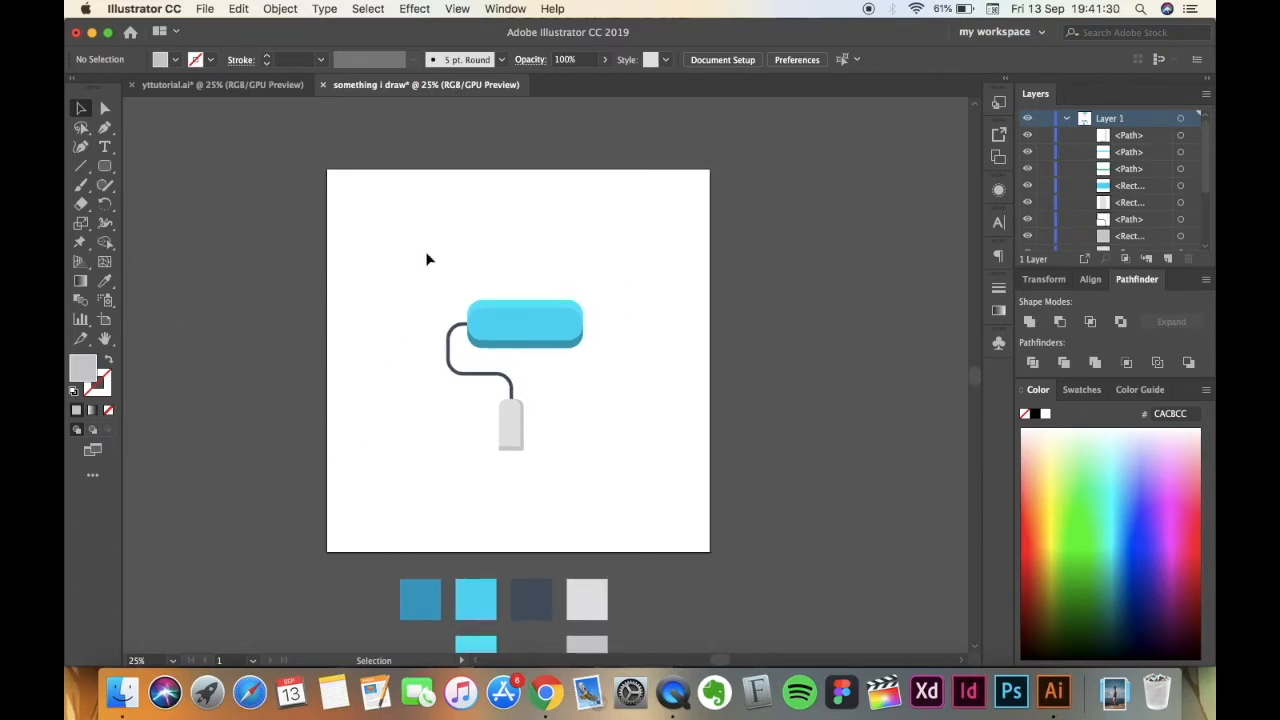
{"action": "left_click_drag", "start_coordinate": [588, 461], "coordinate": [629, 489]}
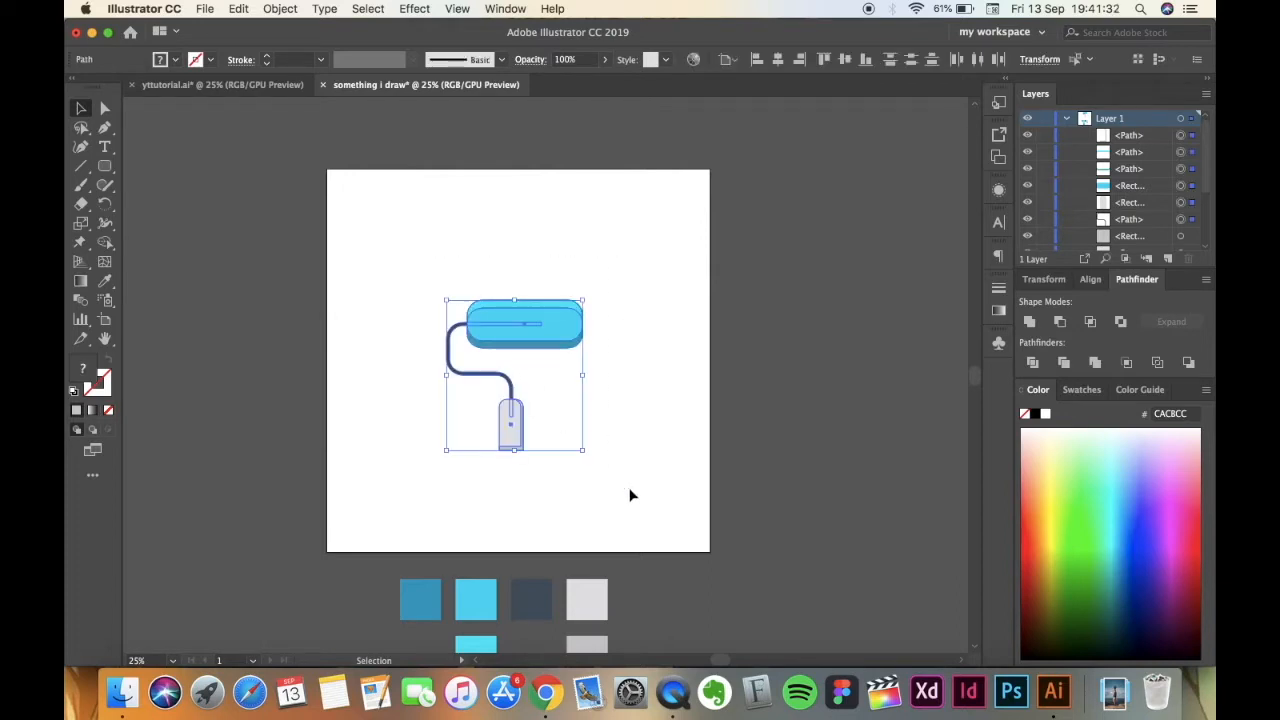
{"action": "key", "text": "cmd+g"}
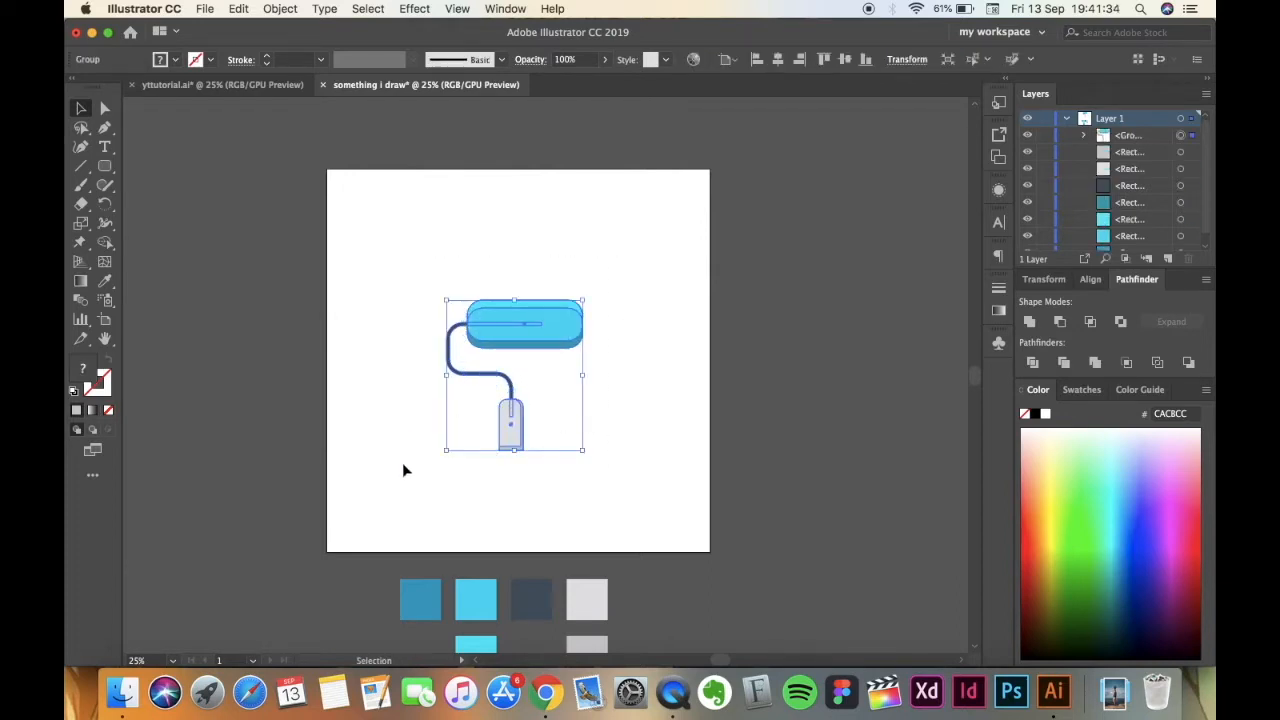
{"action": "left_click", "coordinate": [403, 464]}
Centre the roller group horizontally and vertically on the artboard.
{"action": "left_click", "coordinate": [506, 436]}
{"action": "left_click", "coordinate": [778, 60]}
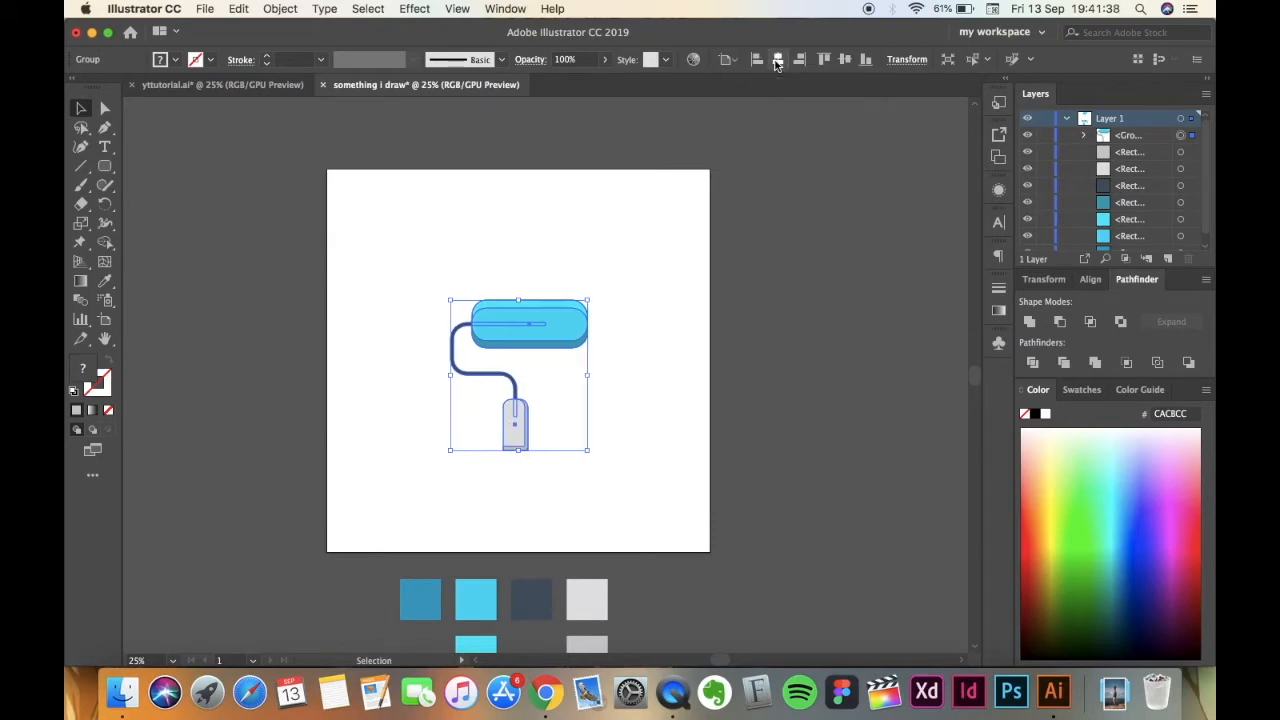
{"action": "left_click", "coordinate": [843, 60]}
{"action": "left_click", "coordinate": [602, 410]}
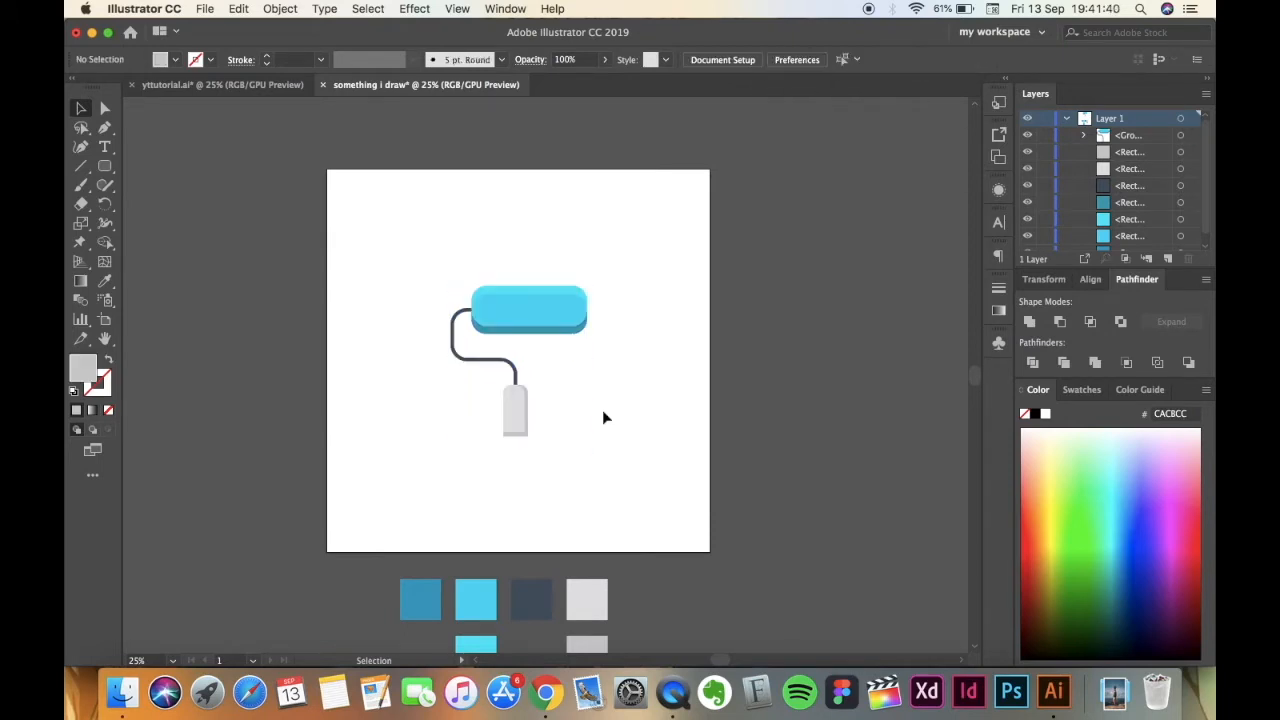
Create a circle 652 px wide and 652 px high with the Ellipse tool.
{"action": "key", "text": "super+0"}
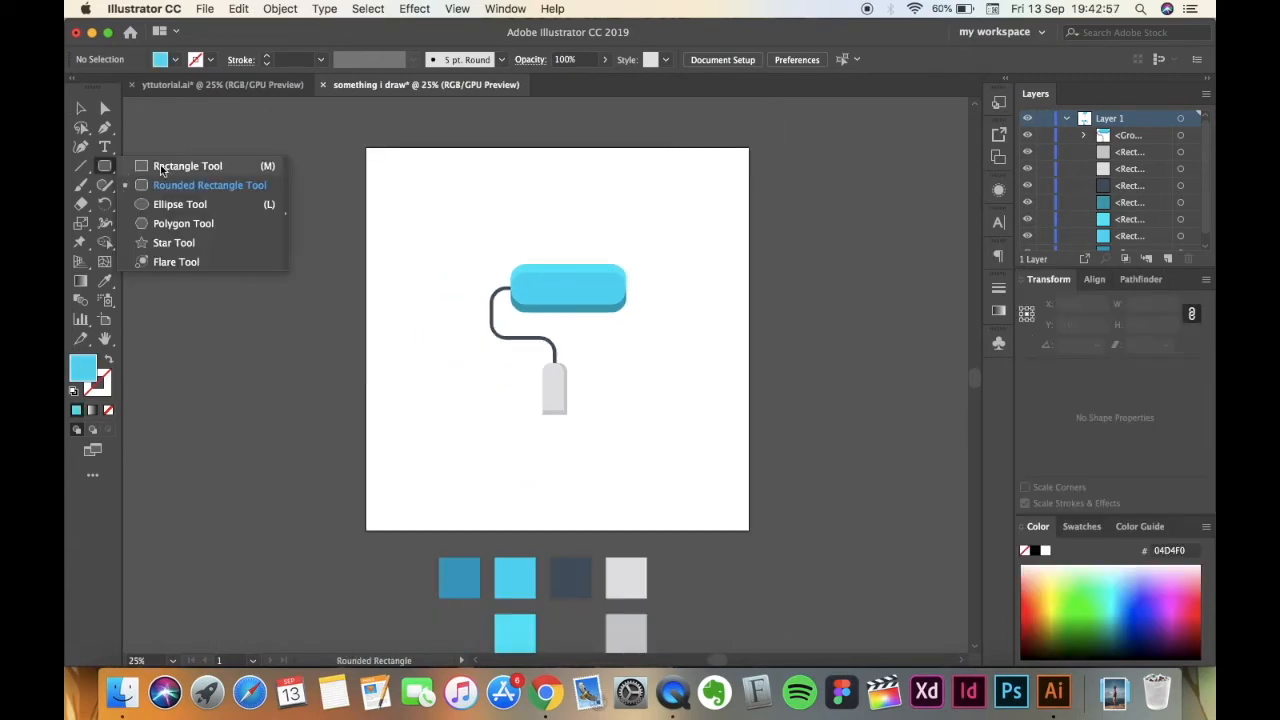
{"action": "left_click", "coordinate": [178, 206]}
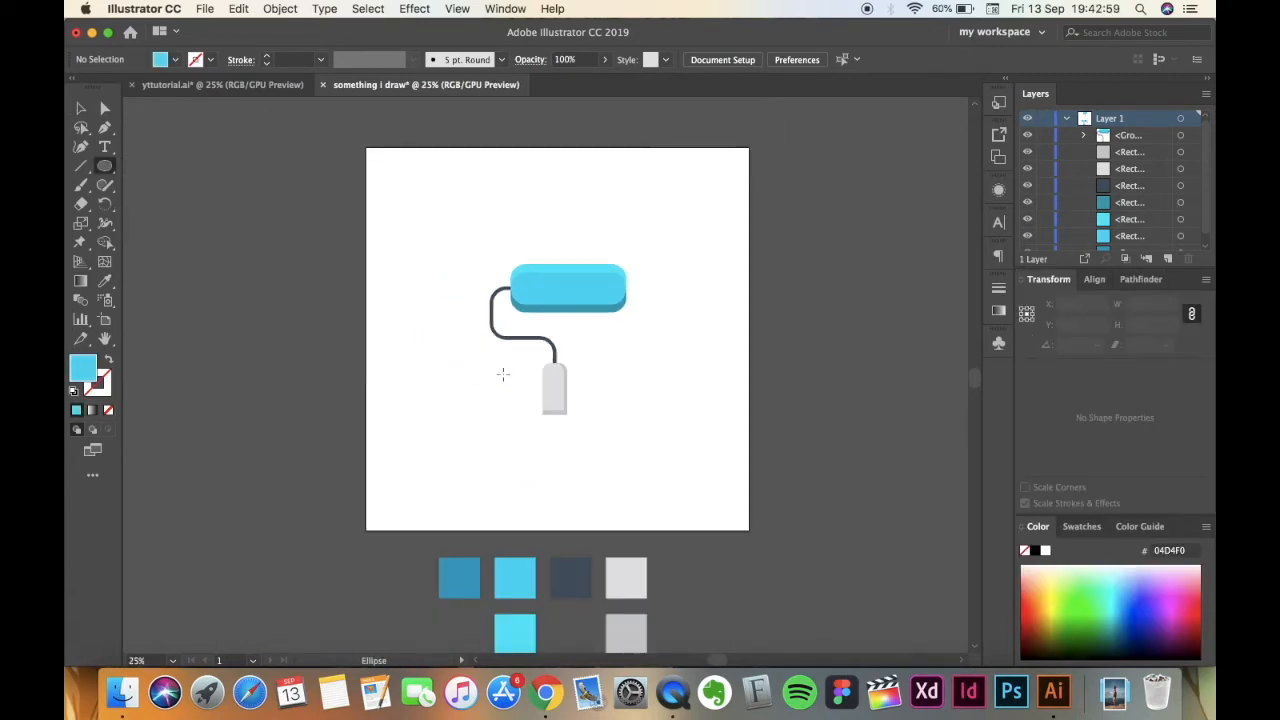
{"action": "left_click", "coordinate": [503, 374]}
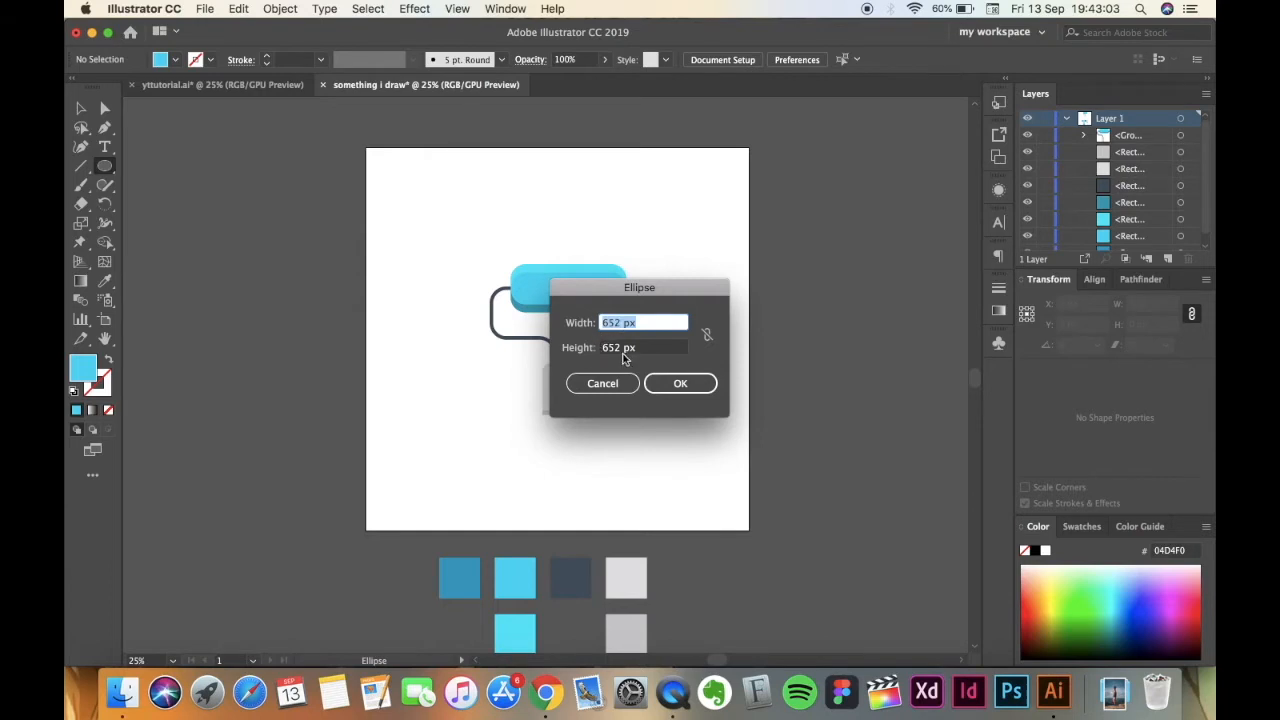
{"action": "left_click", "coordinate": [681, 385]}
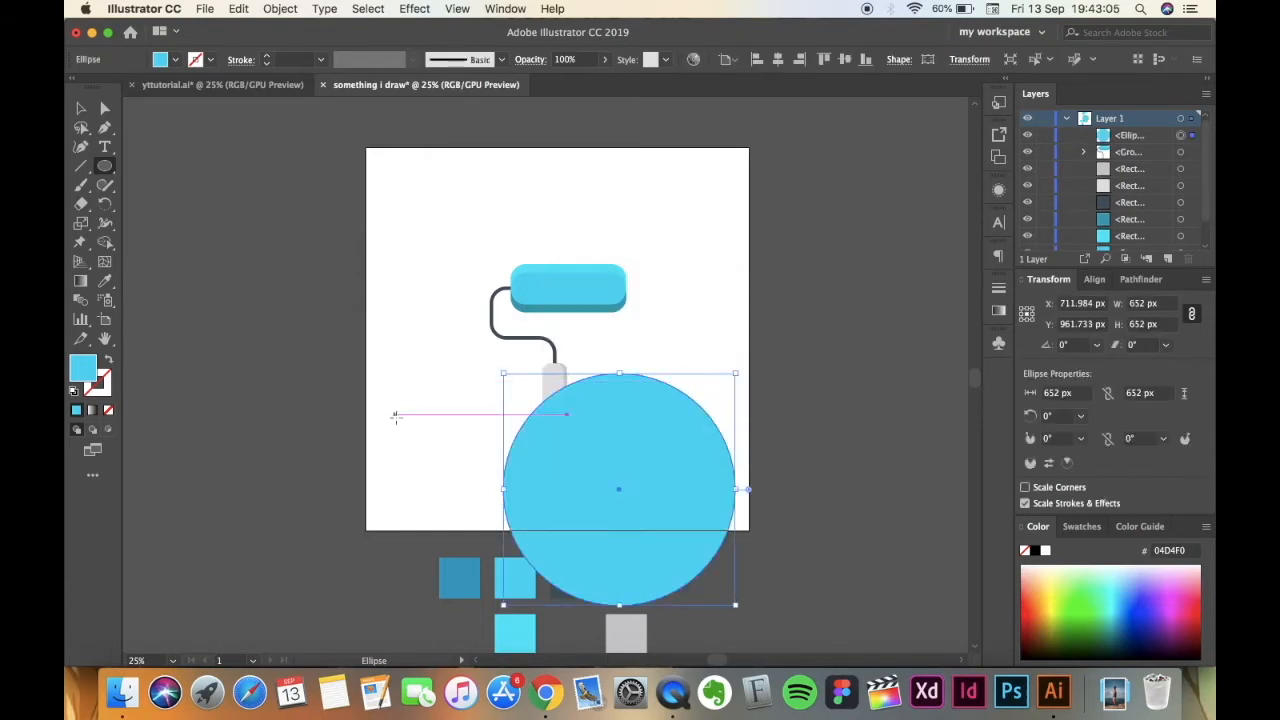
Move the circle over the roller to about X 540, Y 524 px and keep 04D4F0 as its fill in the Color Picker.
{"action": "left_click", "coordinate": [82, 112]}
{"action": "left_click_drag", "start_coordinate": [569, 492], "coordinate": [509, 337]}
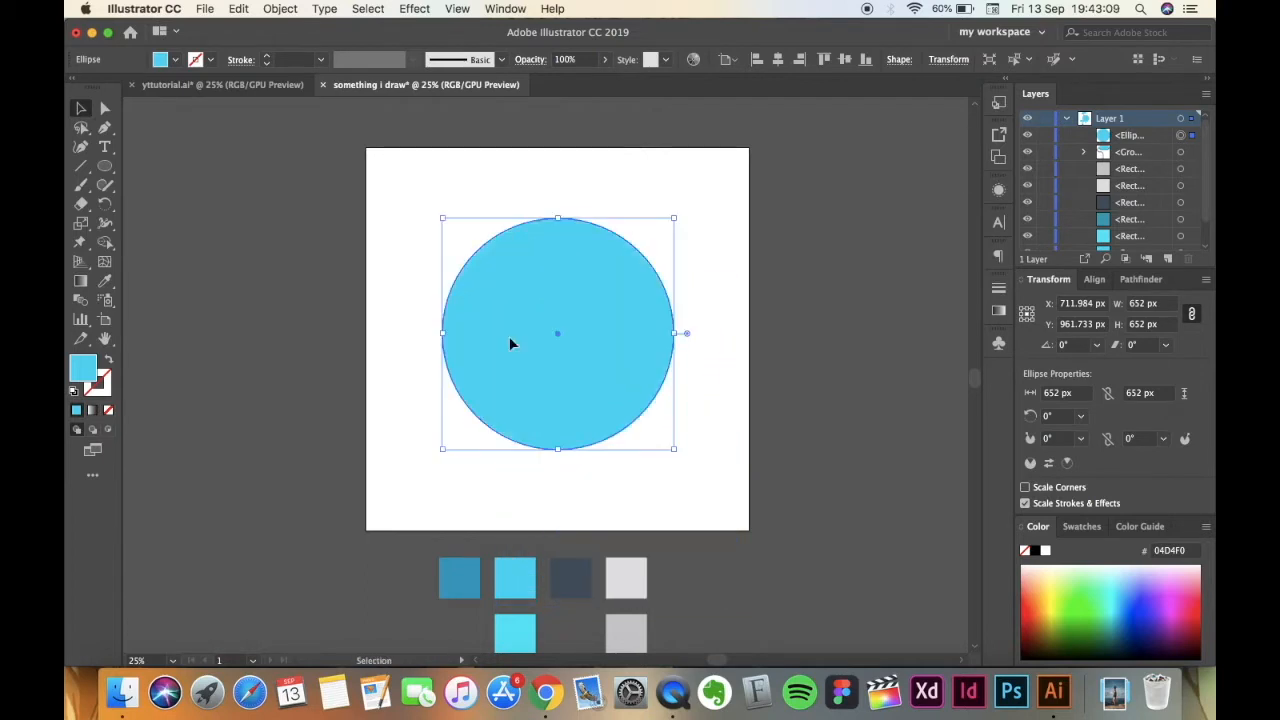
{"action": "double_click", "coordinate": [86, 378]}
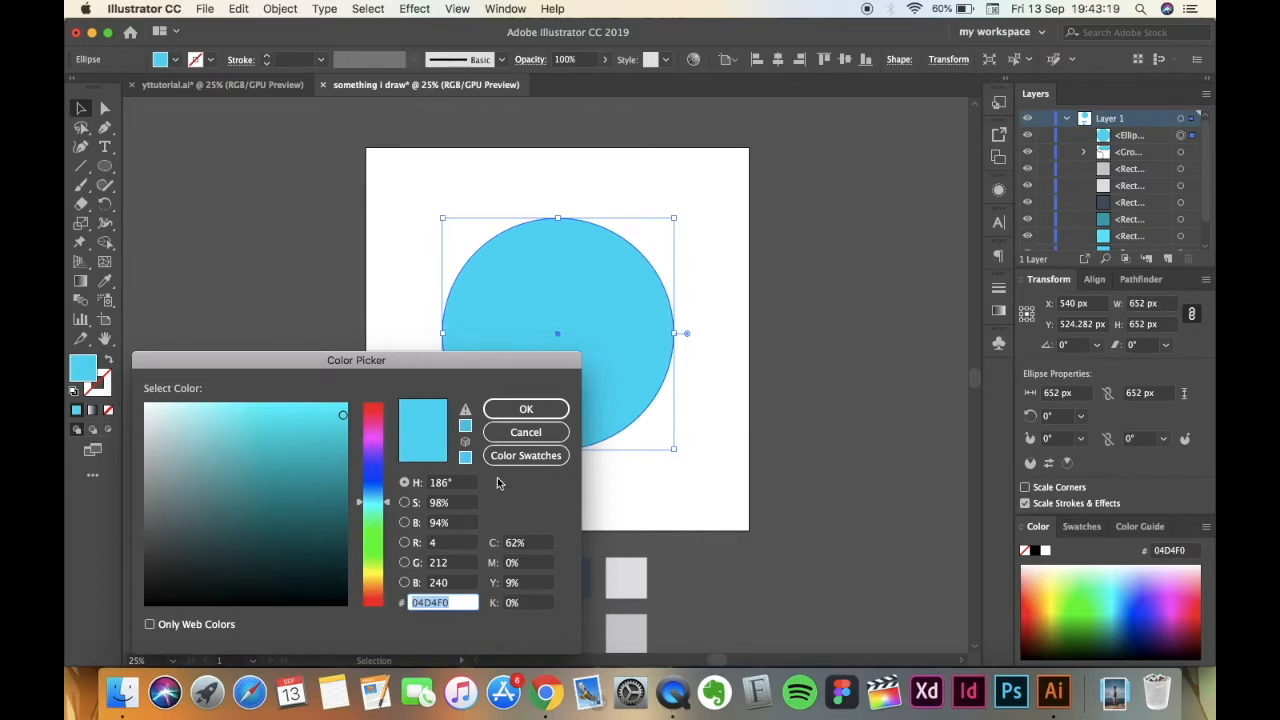
{"action": "left_click", "coordinate": [509, 412]}
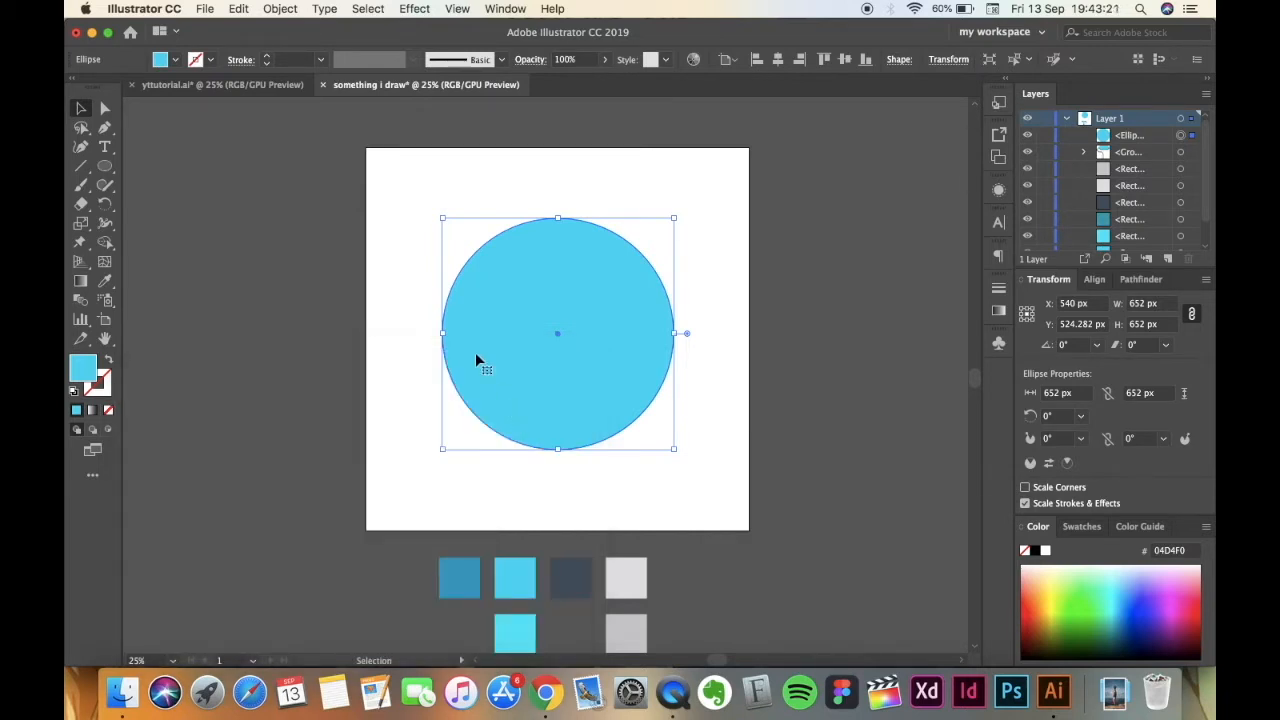
Send the blue circle to the back, behind the paint roller, and deselect it.
{"action": "right_click", "coordinate": [543, 366]}
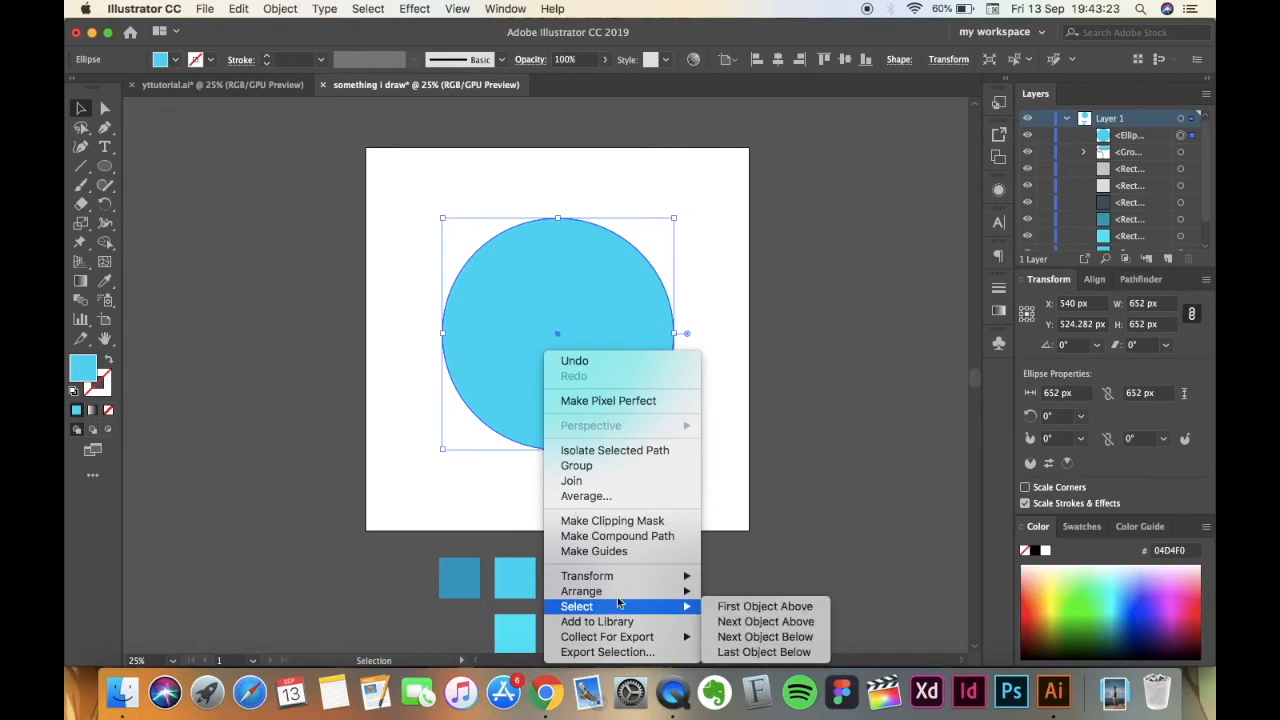
{"action": "mouse_move", "coordinate": [620, 598]}
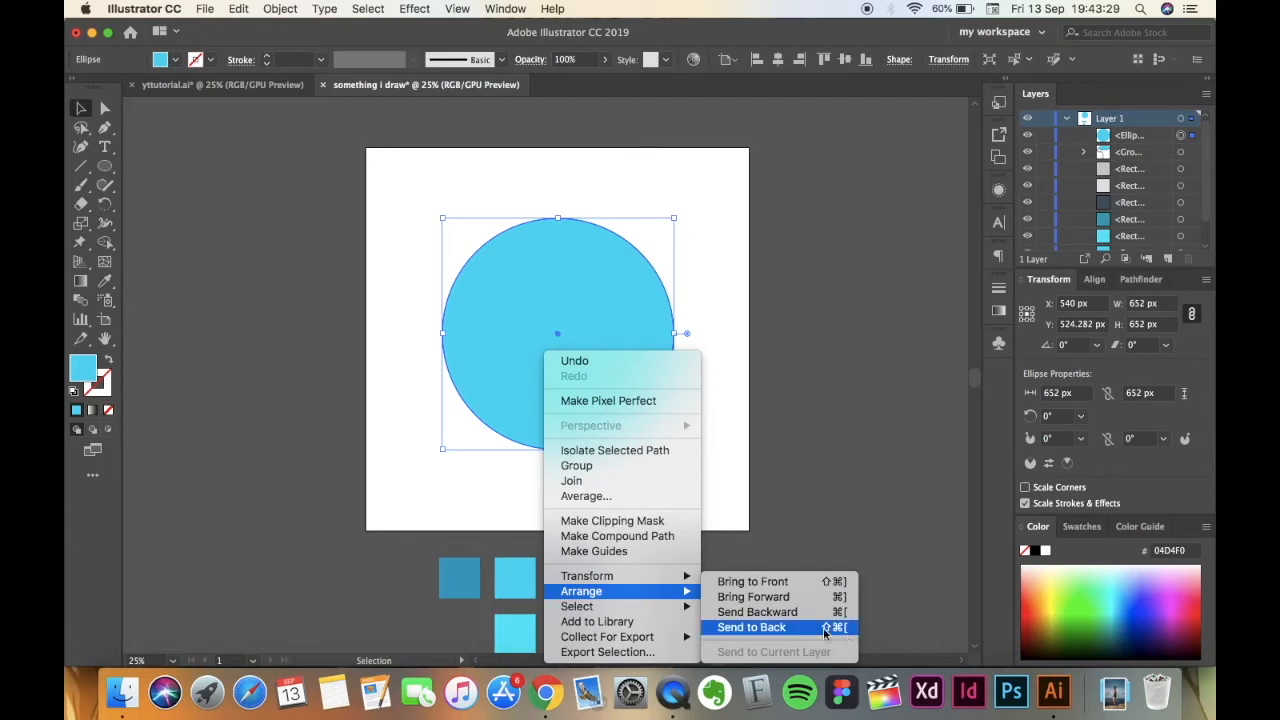
{"action": "left_click", "coordinate": [725, 628]}
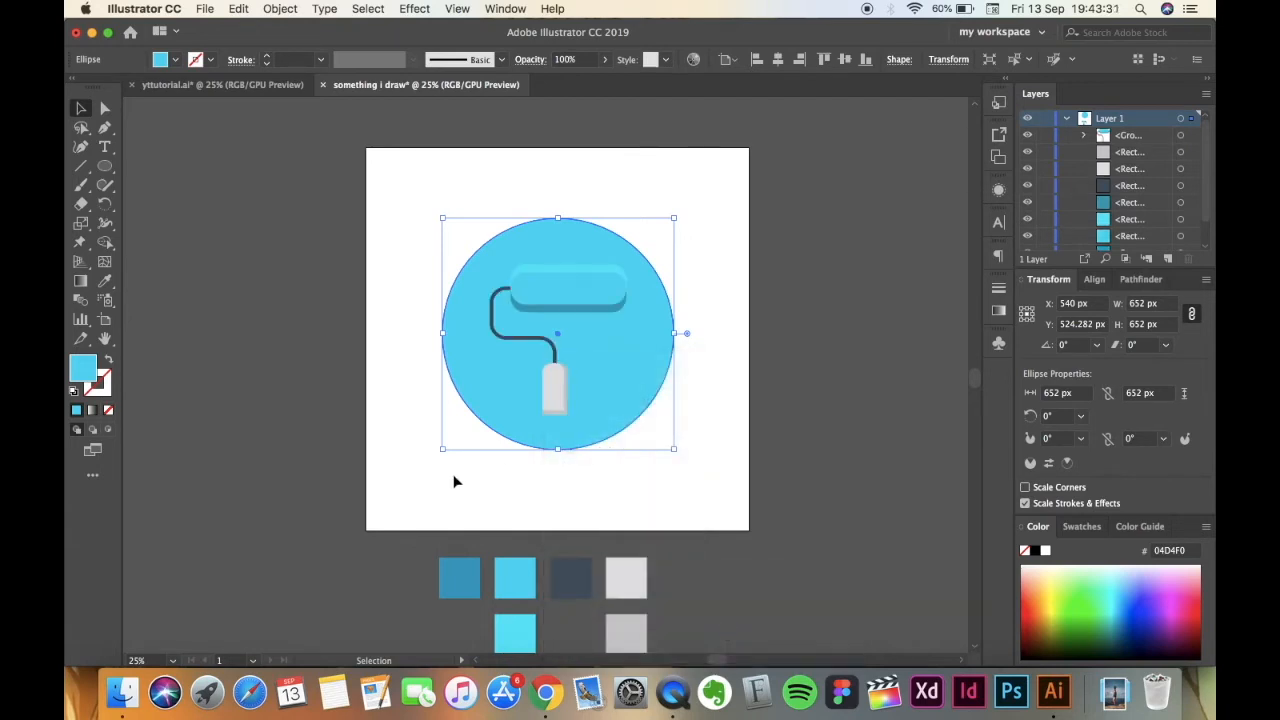
{"action": "left_click", "coordinate": [373, 468]}
{"action": "left_click", "coordinate": [491, 413]}
{"action": "left_click", "coordinate": [399, 454]}
Compare the circle and roller with the reference icon's background in yttutorial.ai and return to the drawing.
{"action": "left_click", "coordinate": [238, 86]}
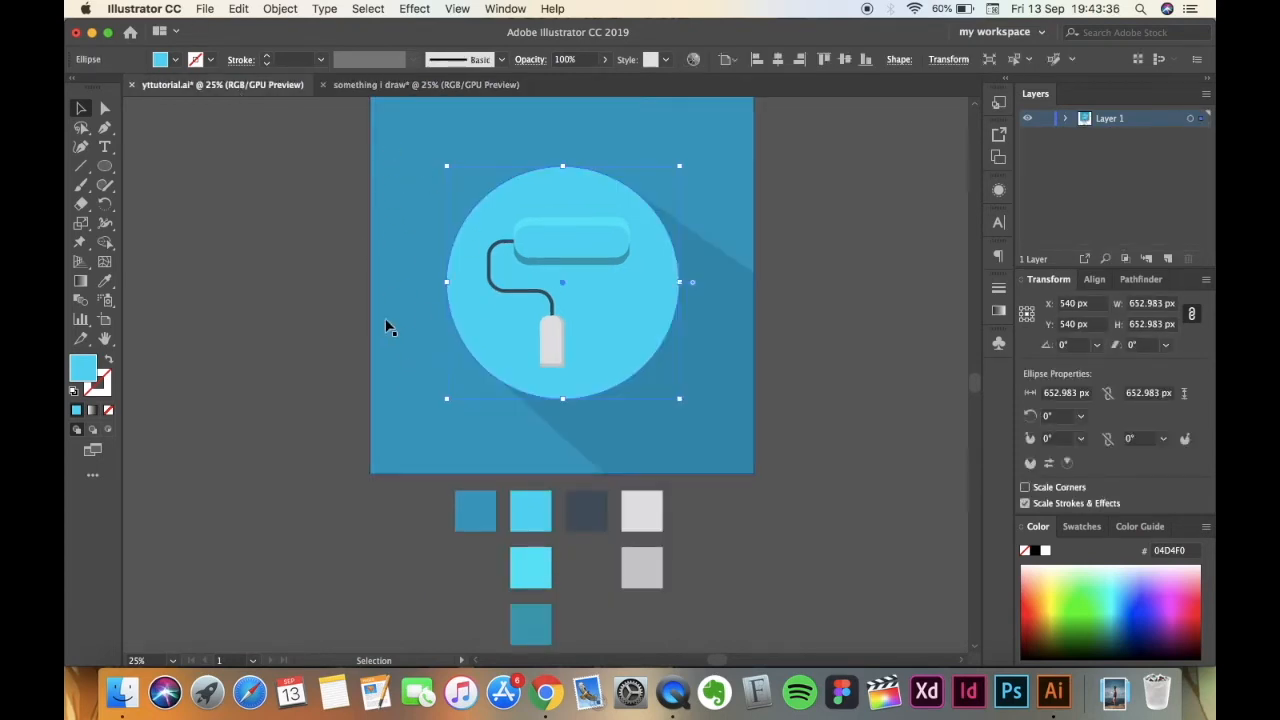
{"action": "left_click", "coordinate": [374, 86]}
{"action": "left_click", "coordinate": [248, 84]}
{"action": "left_click", "coordinate": [381, 84]}
Draw a 1080 x 1080 px rectangle covering the whole artboard.
{"action": "left_click_drag", "start_coordinate": [106, 166], "coordinate": [163, 171]}
{"action": "scroll", "coordinate": [280, 250], "scroll_direction": "up", "scroll_amount": 2}
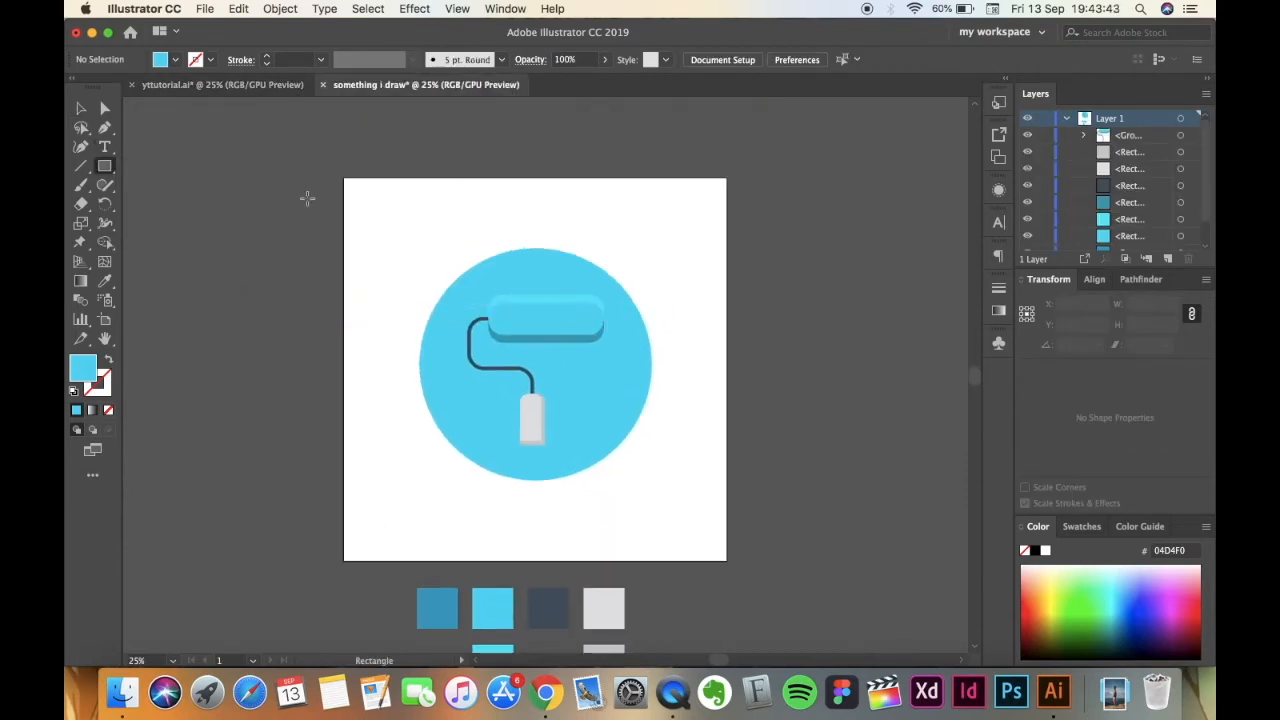
{"action": "left_click_drag", "start_coordinate": [342, 178], "coordinate": [727, 566]}
{"action": "scroll", "coordinate": [700, 540], "scroll_direction": "down", "scroll_amount": 3}
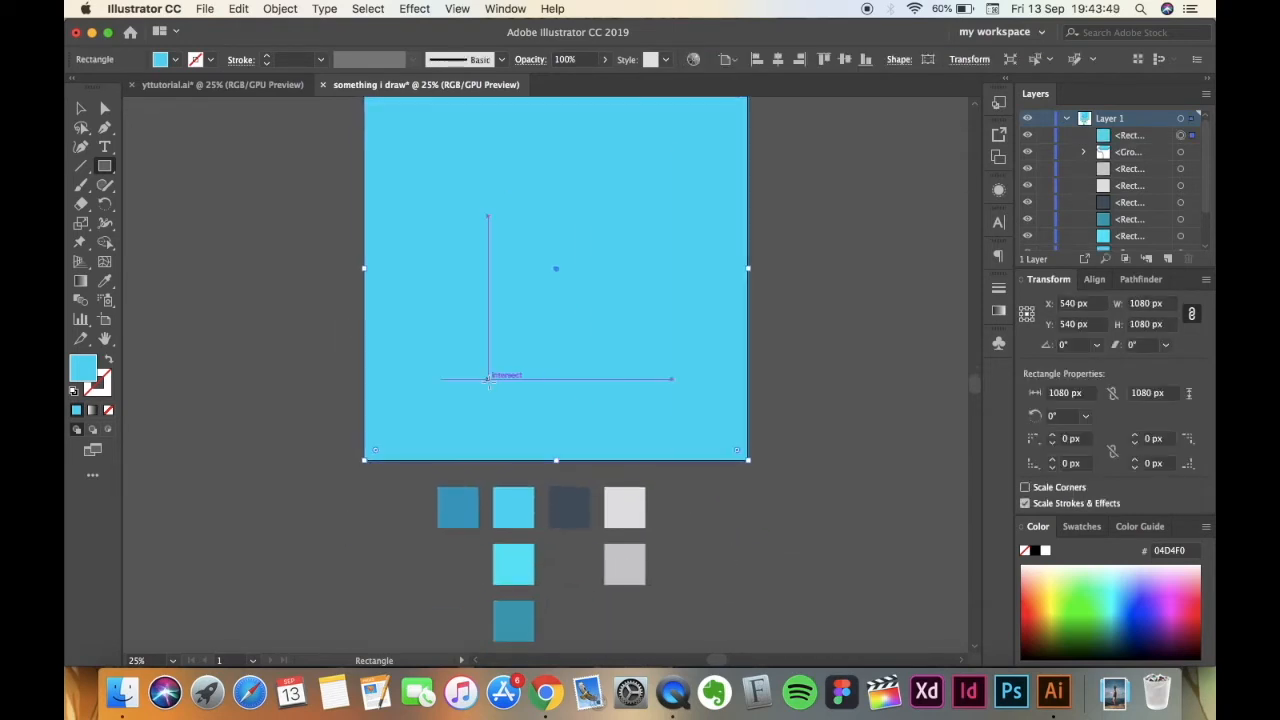
Send the 1080 x 1080 px square to the back, behind the circle and the paint roller.
{"action": "left_click", "coordinate": [80, 108]}
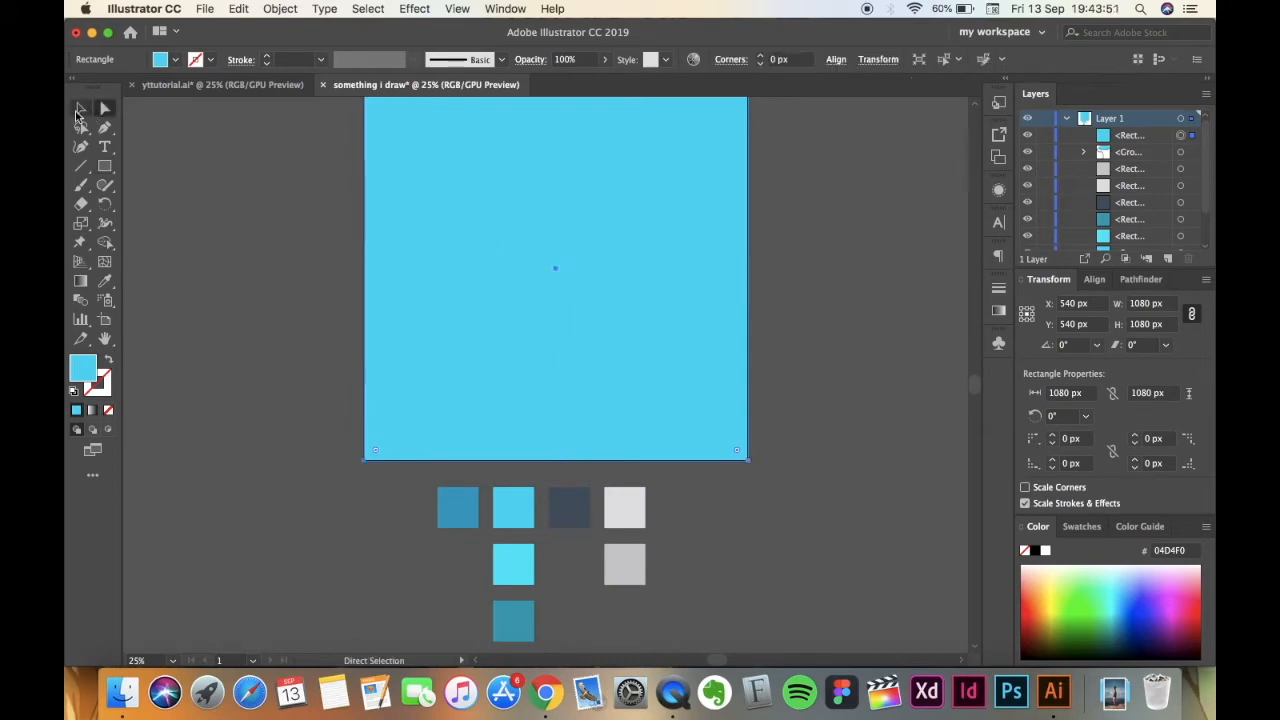
{"action": "right_click", "coordinate": [543, 353]}
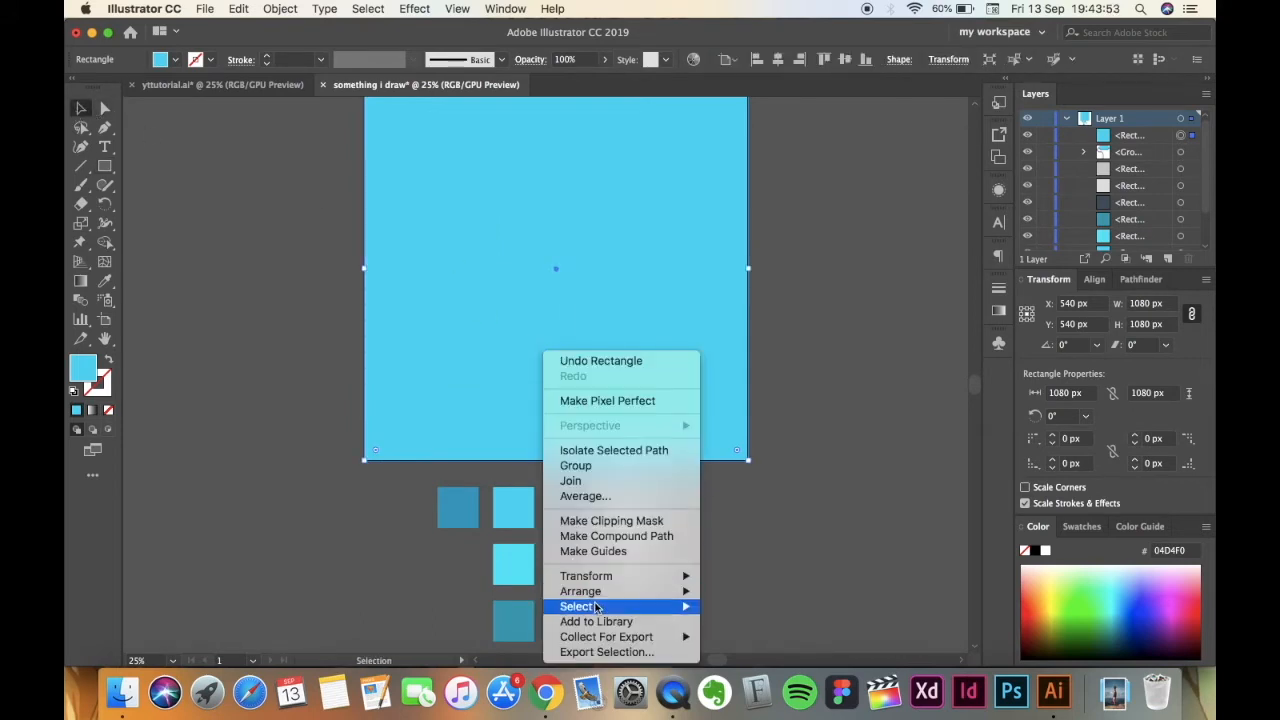
{"action": "left_click", "coordinate": [750, 627]}
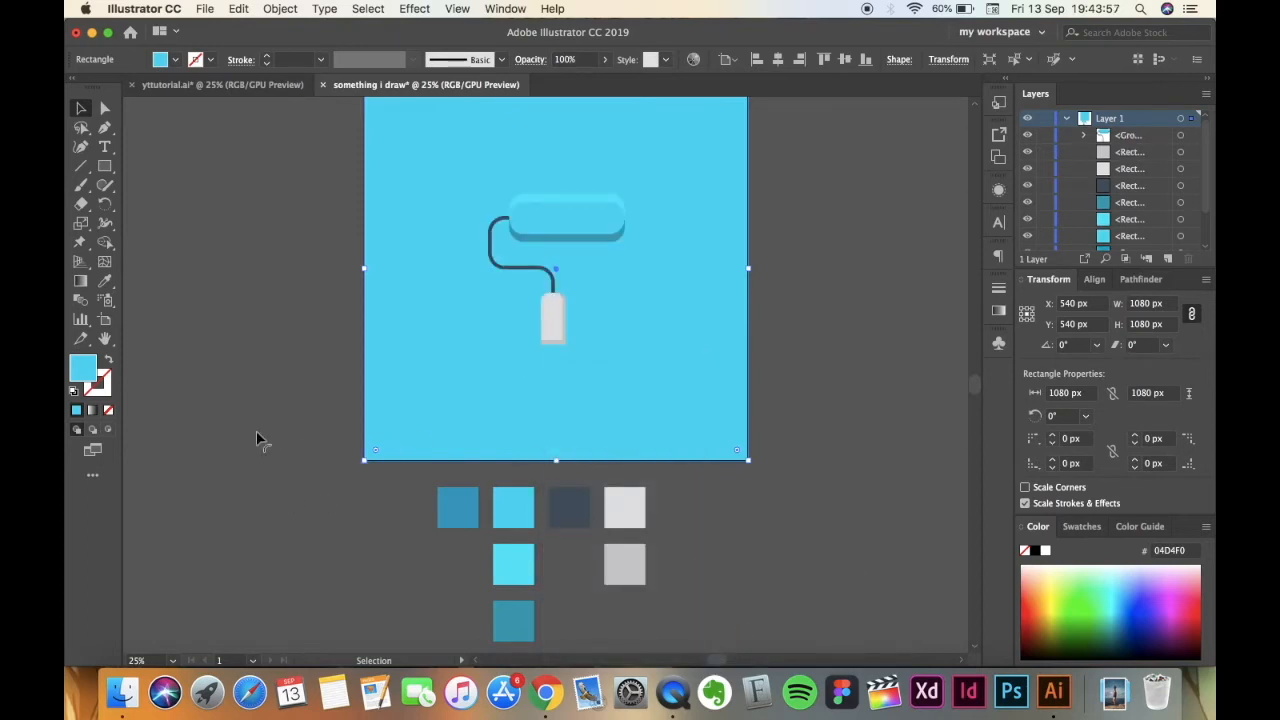
Fill the background square with the darker blue palette swatch, keep 059DC0 in the Color Picker, and deselect the square.
{"action": "left_click", "coordinate": [104, 281]}
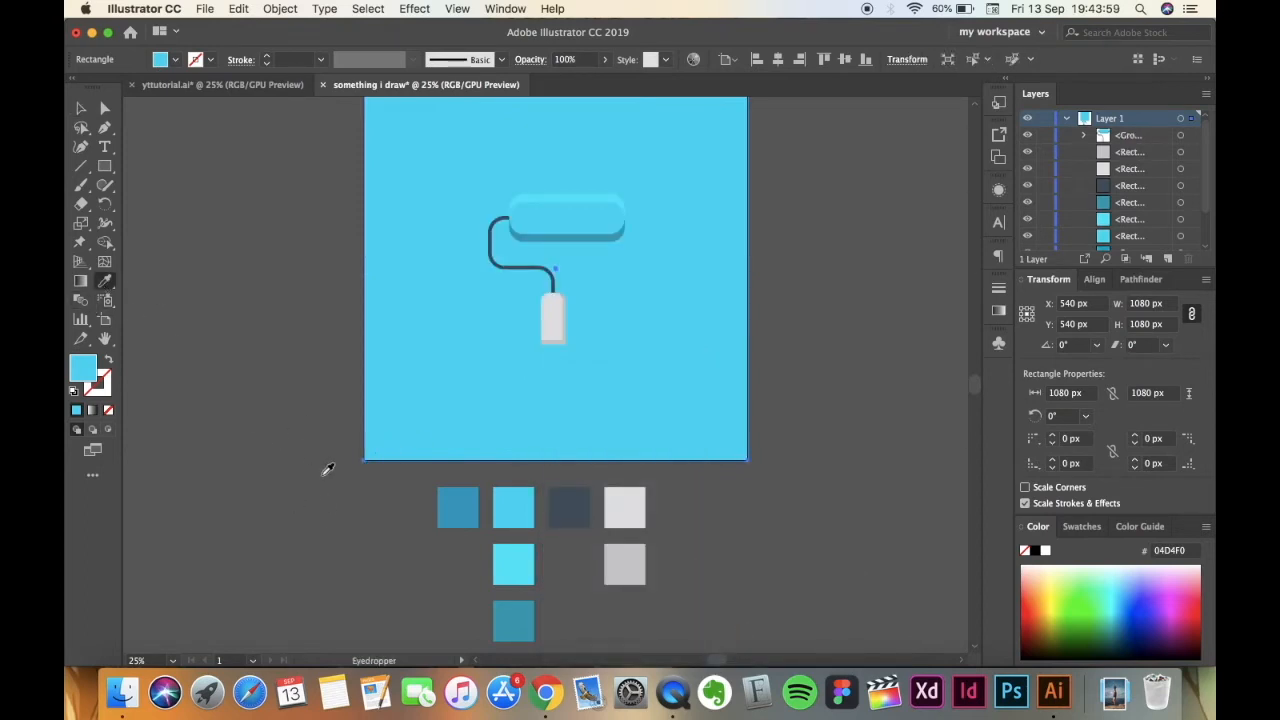
{"action": "left_click", "coordinate": [456, 501]}
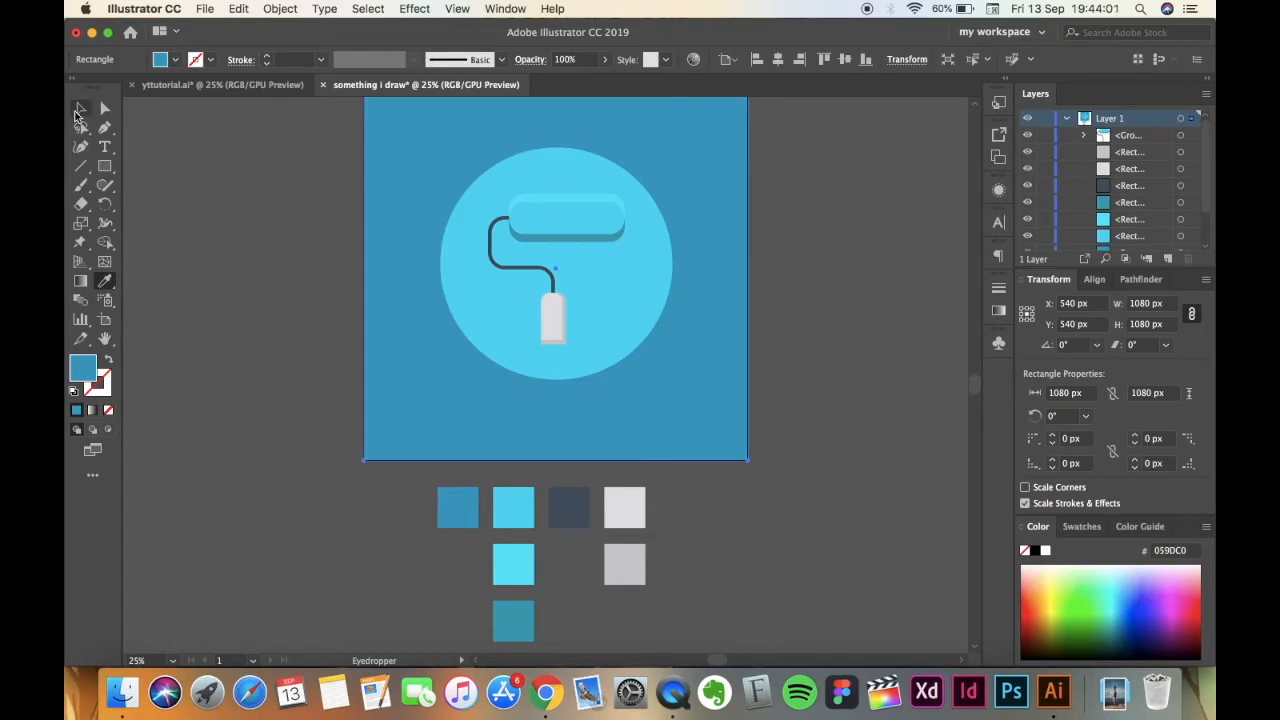
{"action": "left_click", "coordinate": [80, 108]}
{"action": "double_click", "coordinate": [78, 372]}
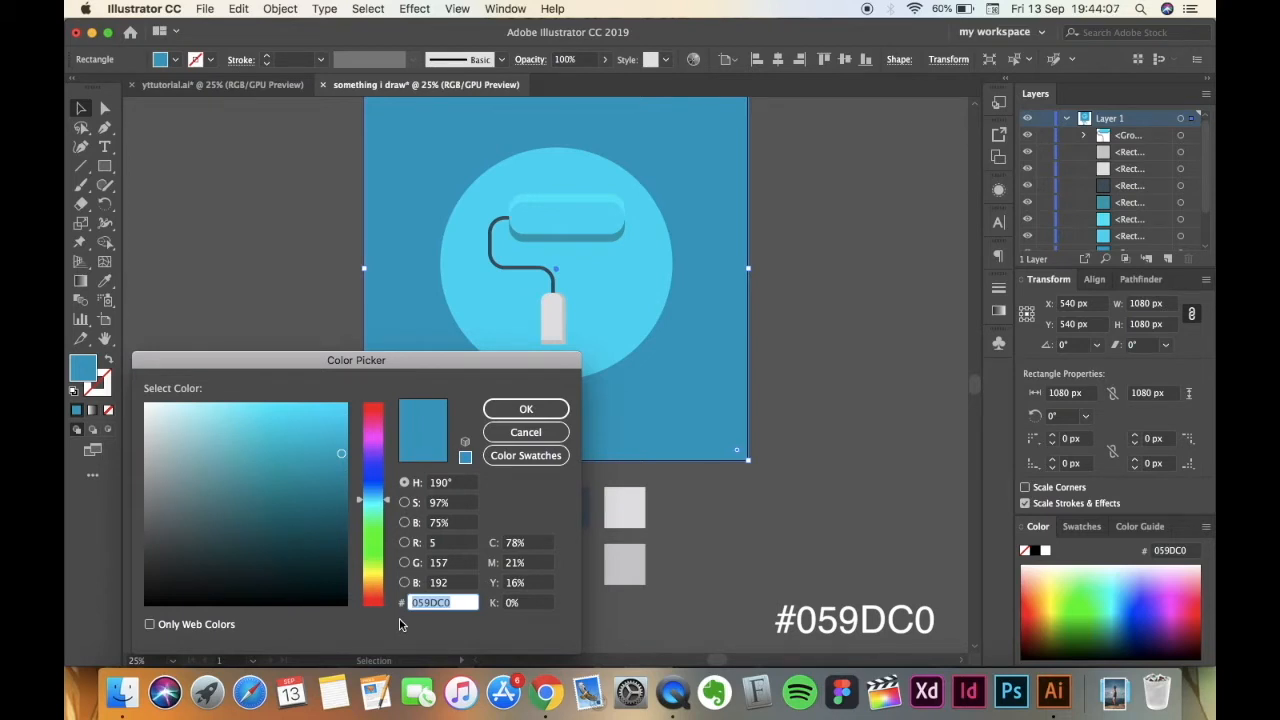
{"action": "left_click", "coordinate": [518, 410]}
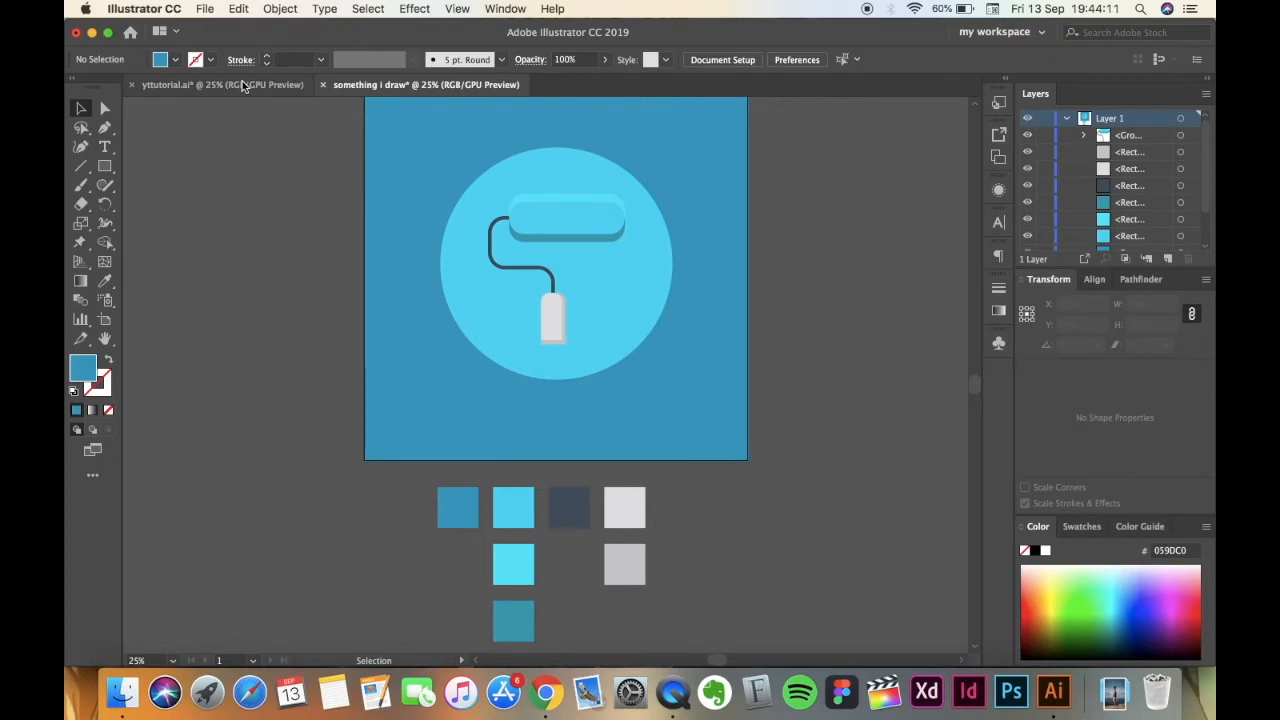
Check the reference shadow in yttutorial.ai and draw a matching closed Pen tool shape from the circle's edges to the artboard's lower-right corner in the drawing.
{"action": "left_click", "coordinate": [222, 84]}
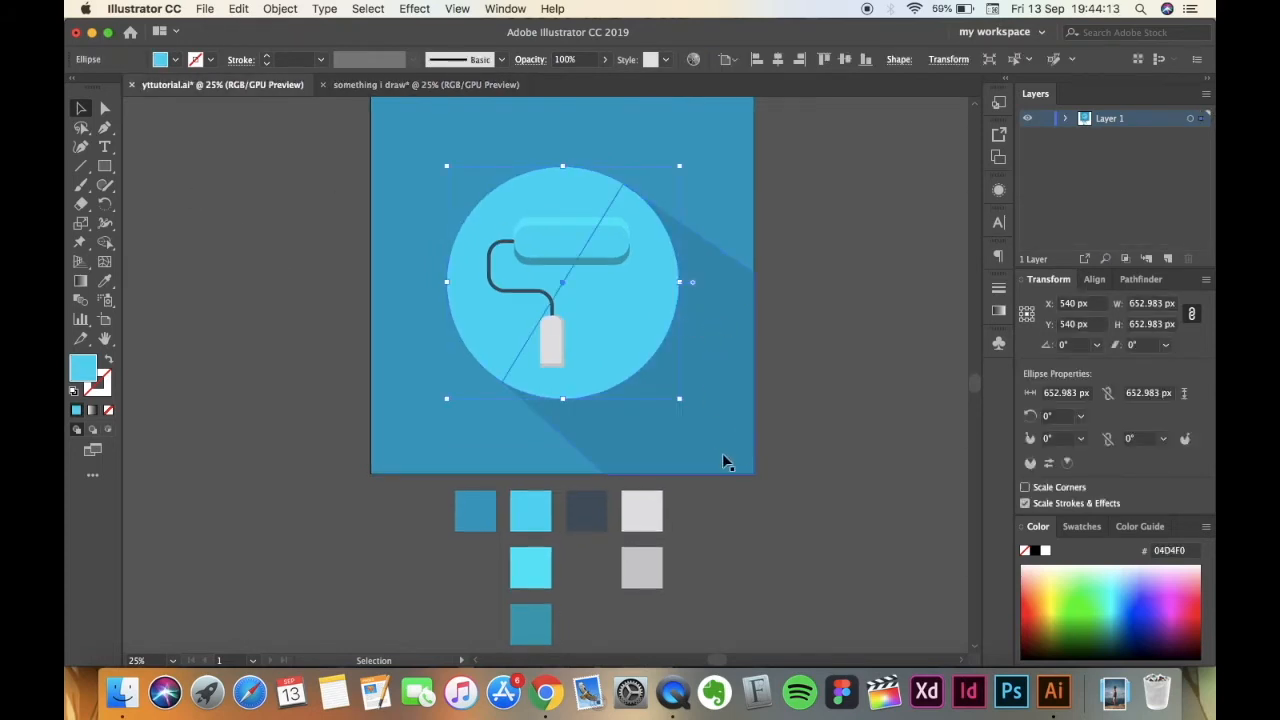
{"action": "left_click", "coordinate": [238, 443]}
{"action": "left_click", "coordinate": [372, 86]}
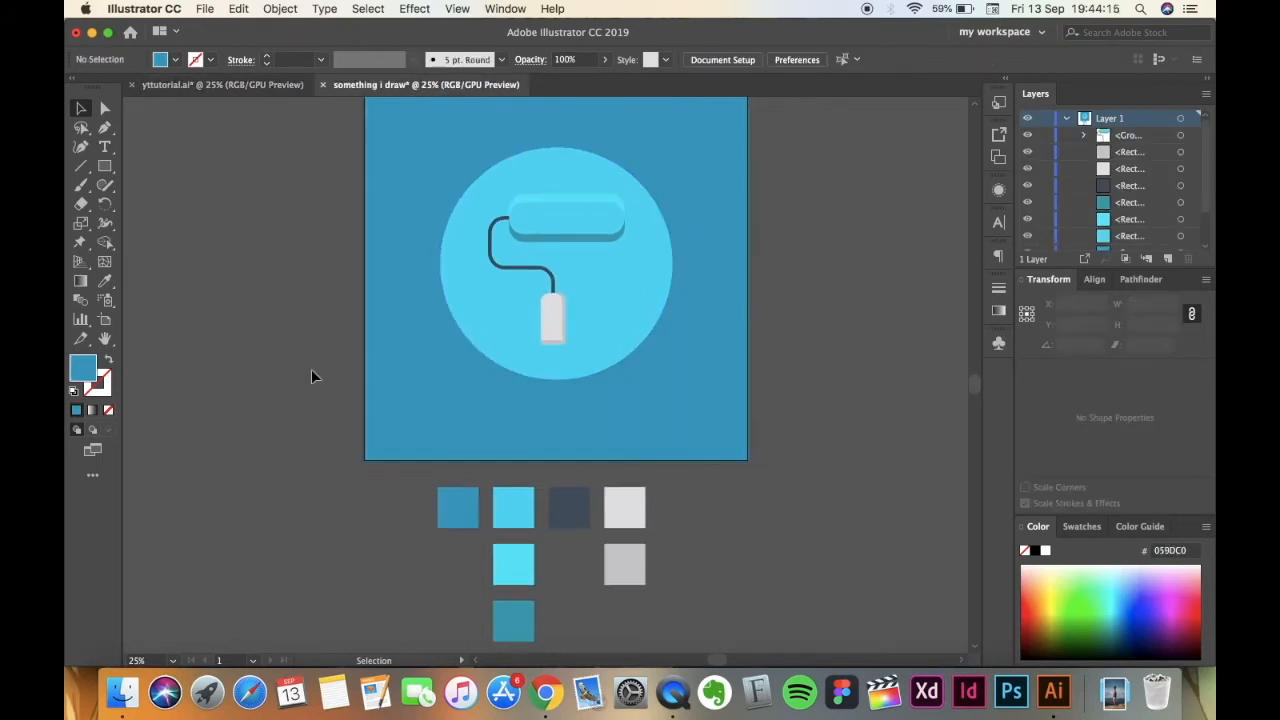
{"action": "scroll", "coordinate": [311, 376], "scroll_direction": "up", "scroll_amount": 2}
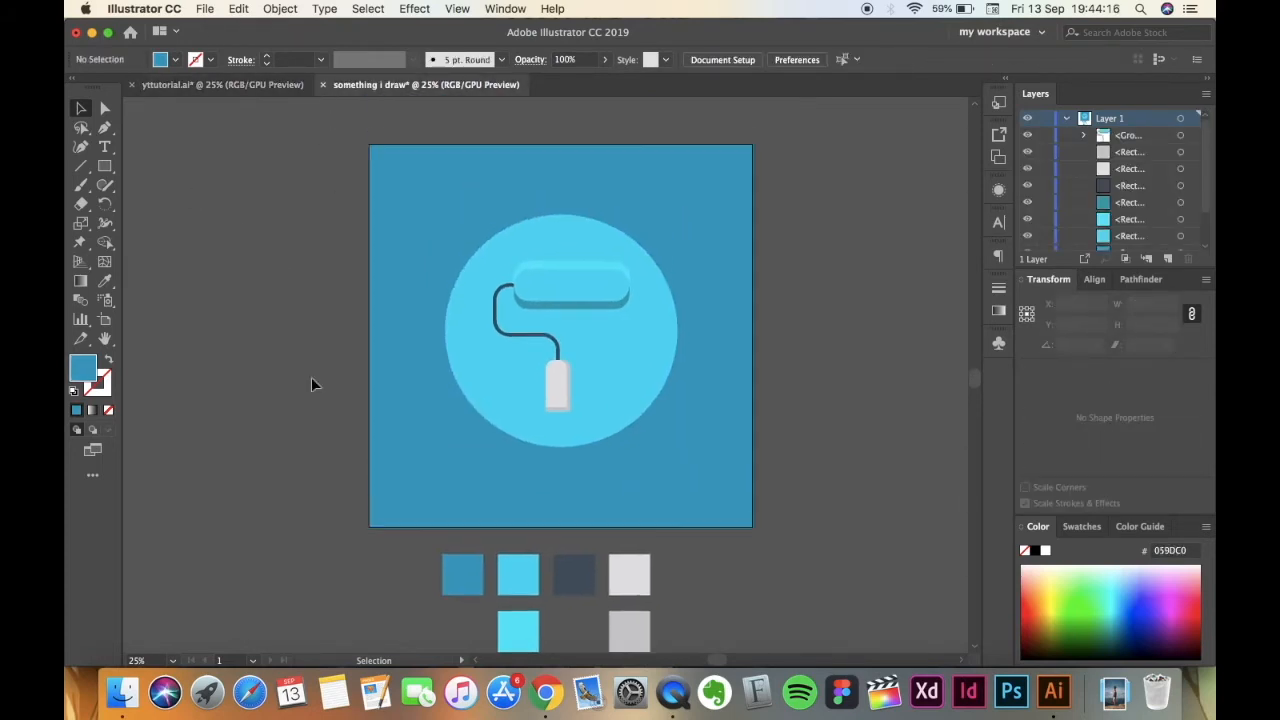
{"action": "left_click", "coordinate": [107, 131]}
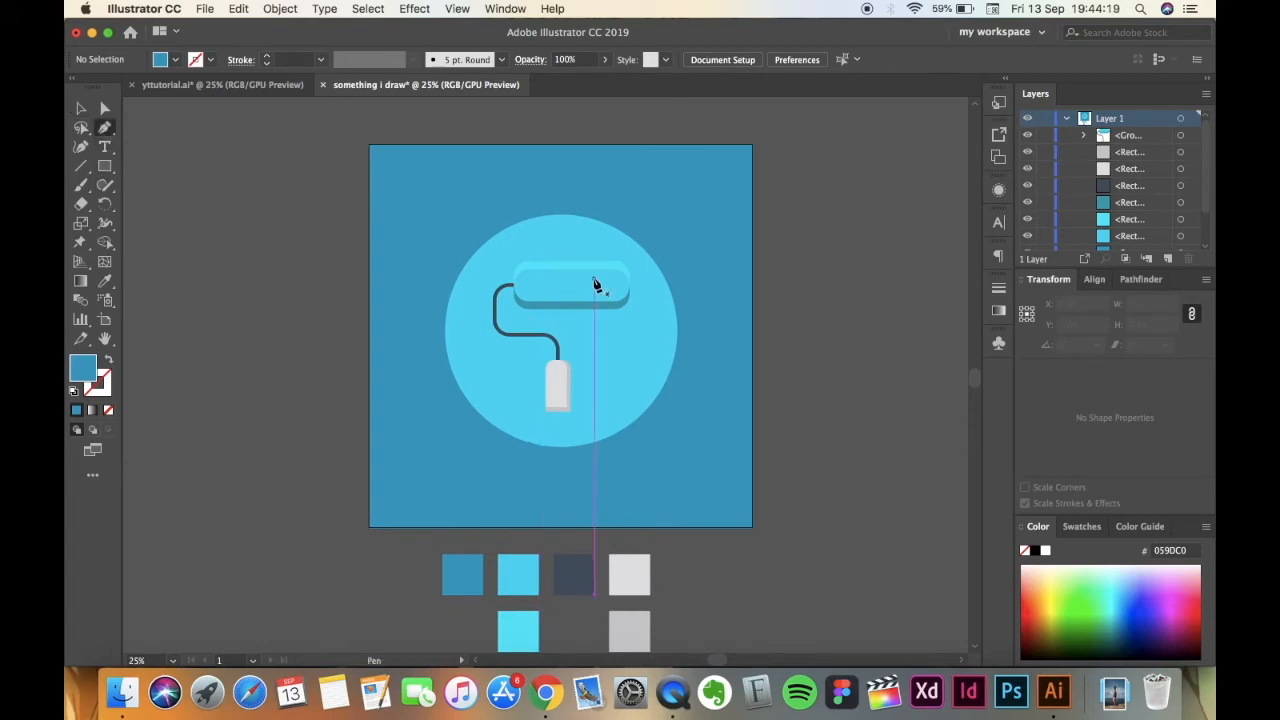
{"action": "left_click", "coordinate": [639, 248]}
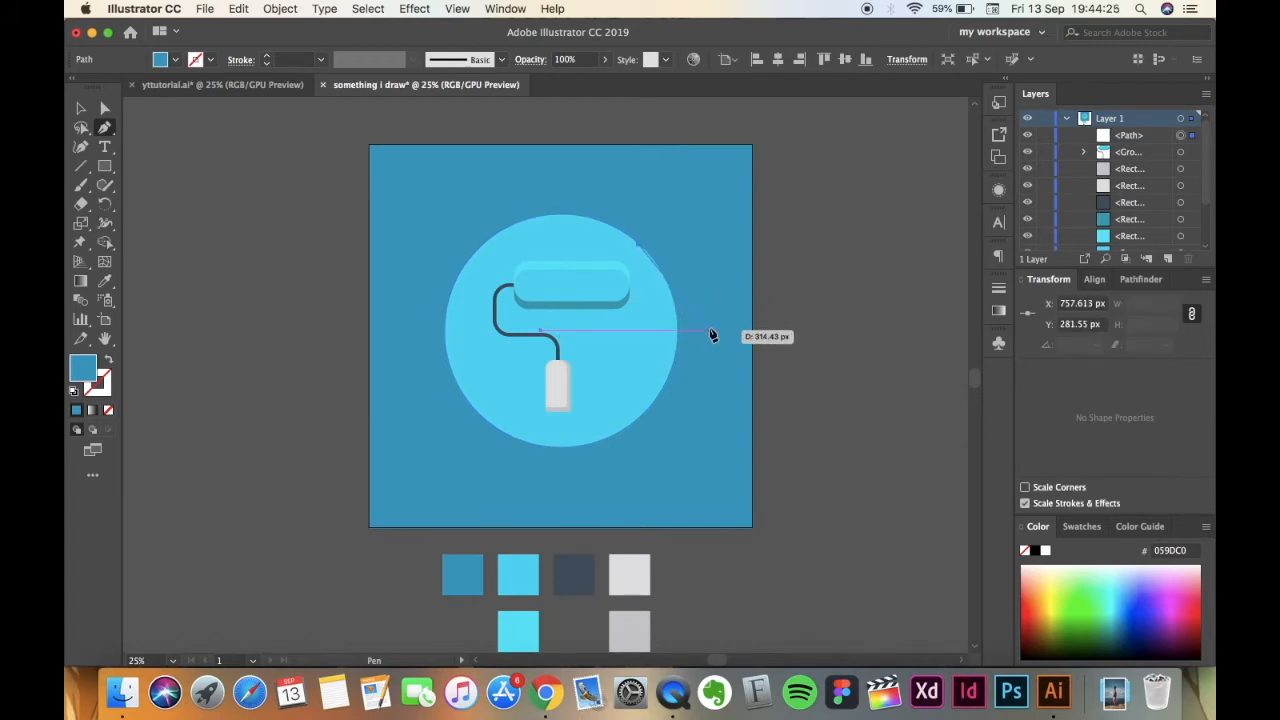
{"action": "left_click", "coordinate": [753, 356]}
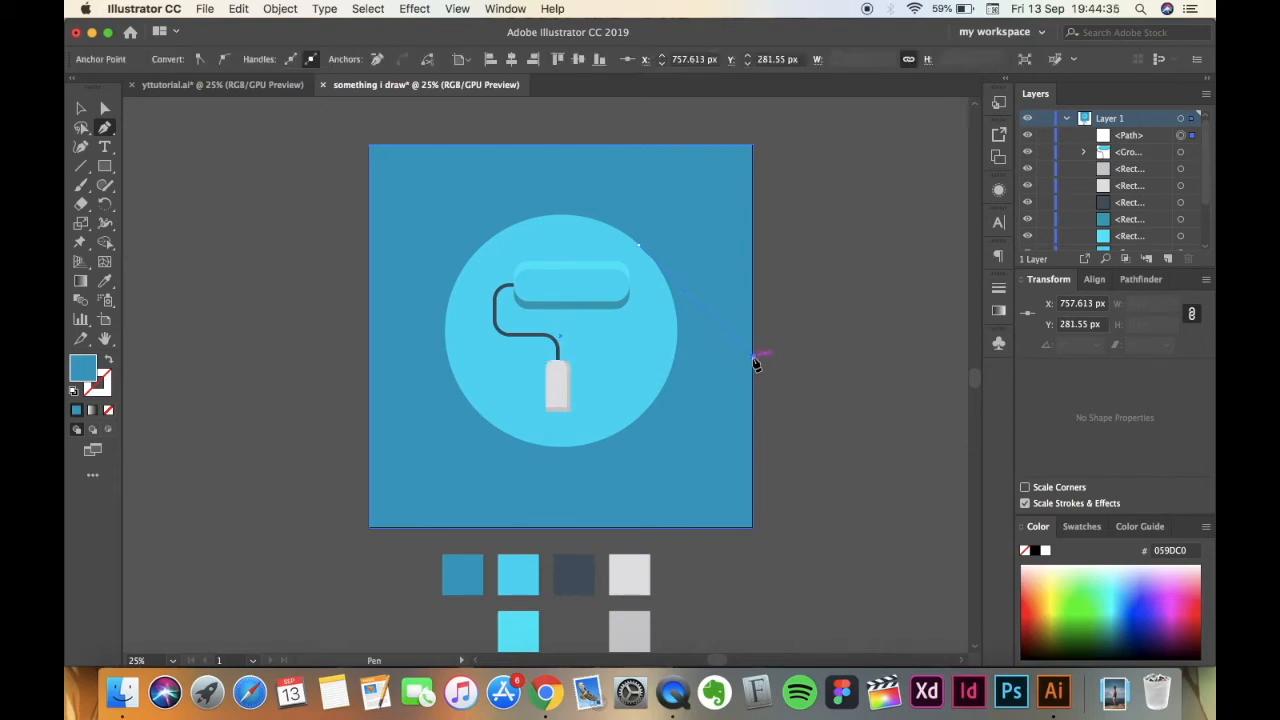
{"action": "left_click", "coordinate": [753, 527]}
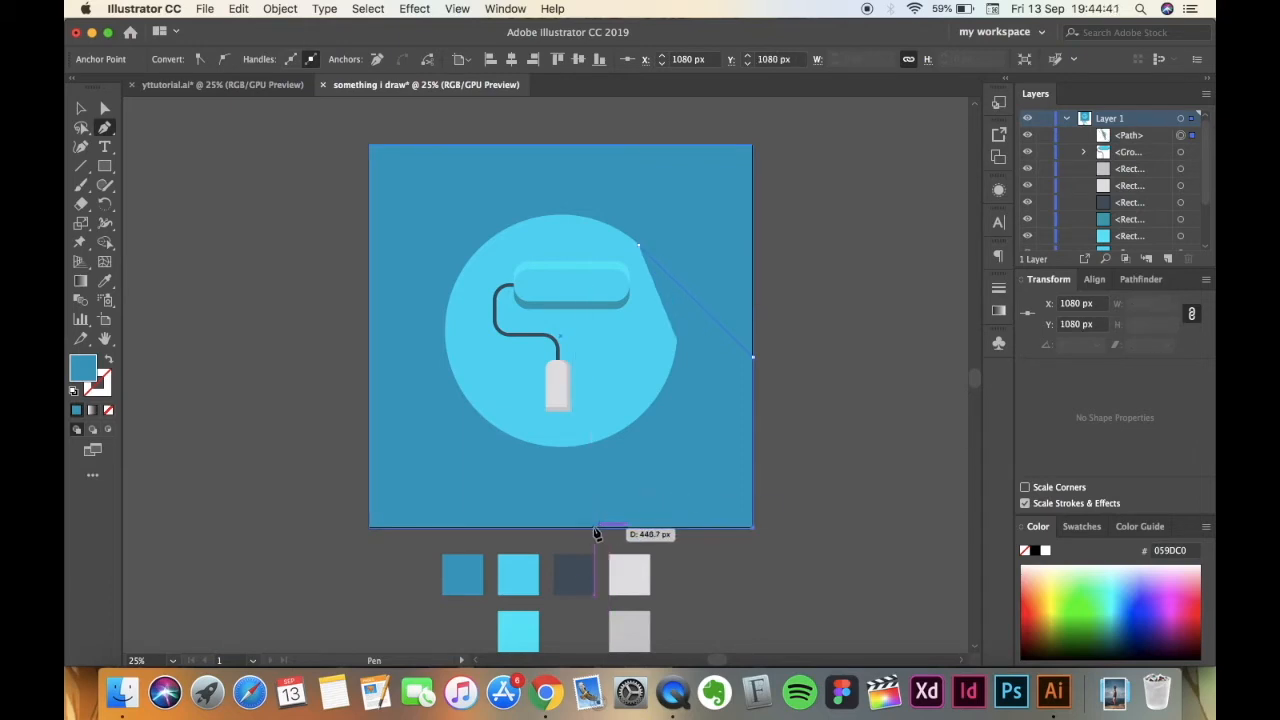
{"action": "left_click", "coordinate": [594, 529]}
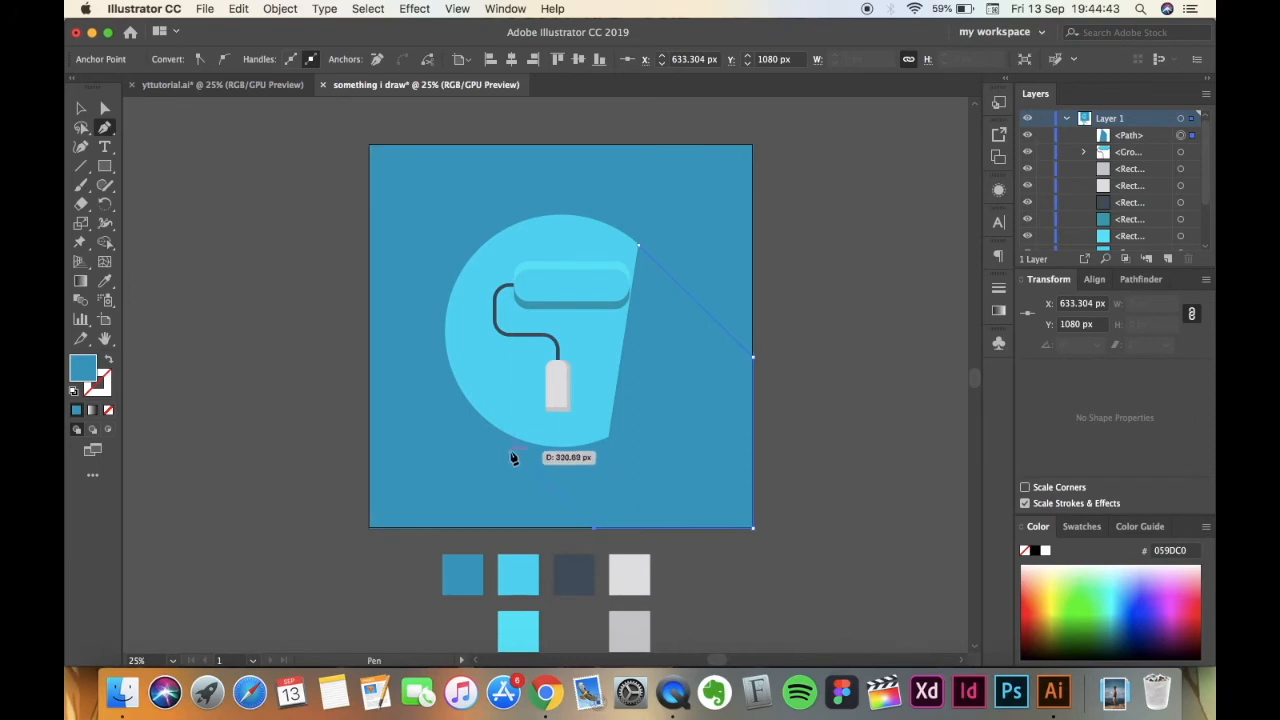
{"action": "left_click", "coordinate": [468, 400]}
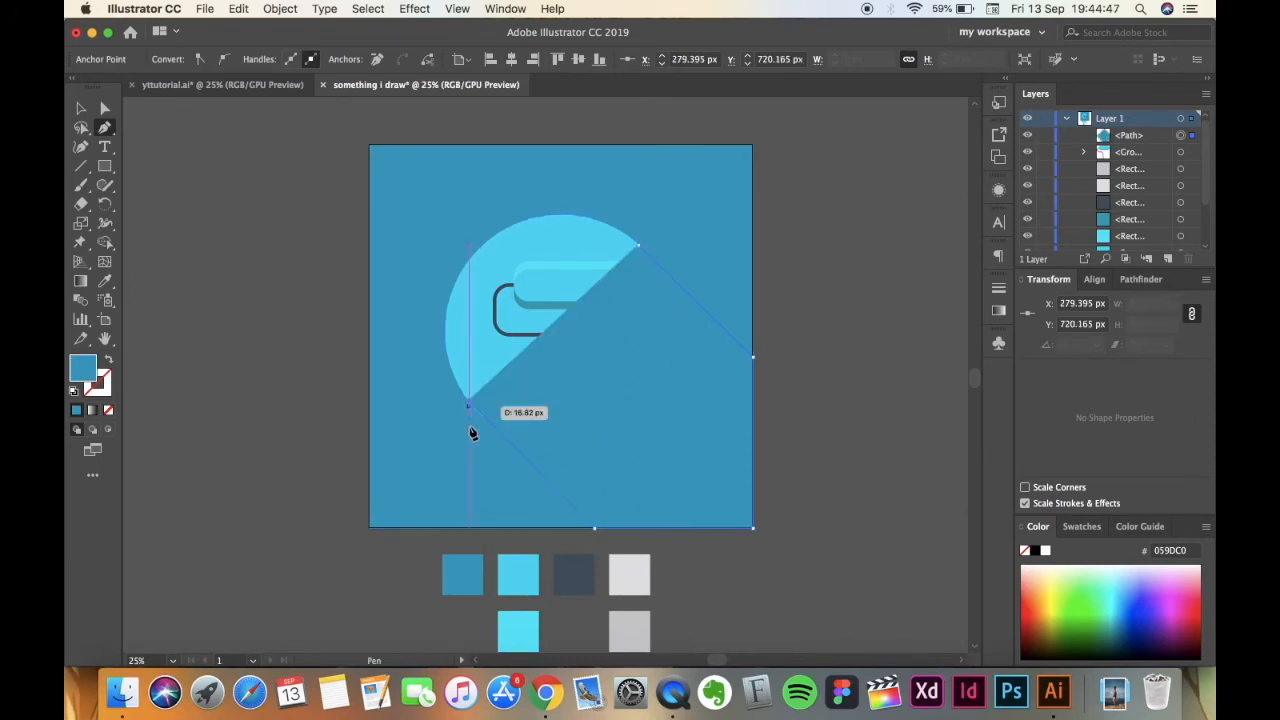
{"action": "left_click", "coordinate": [638, 246]}
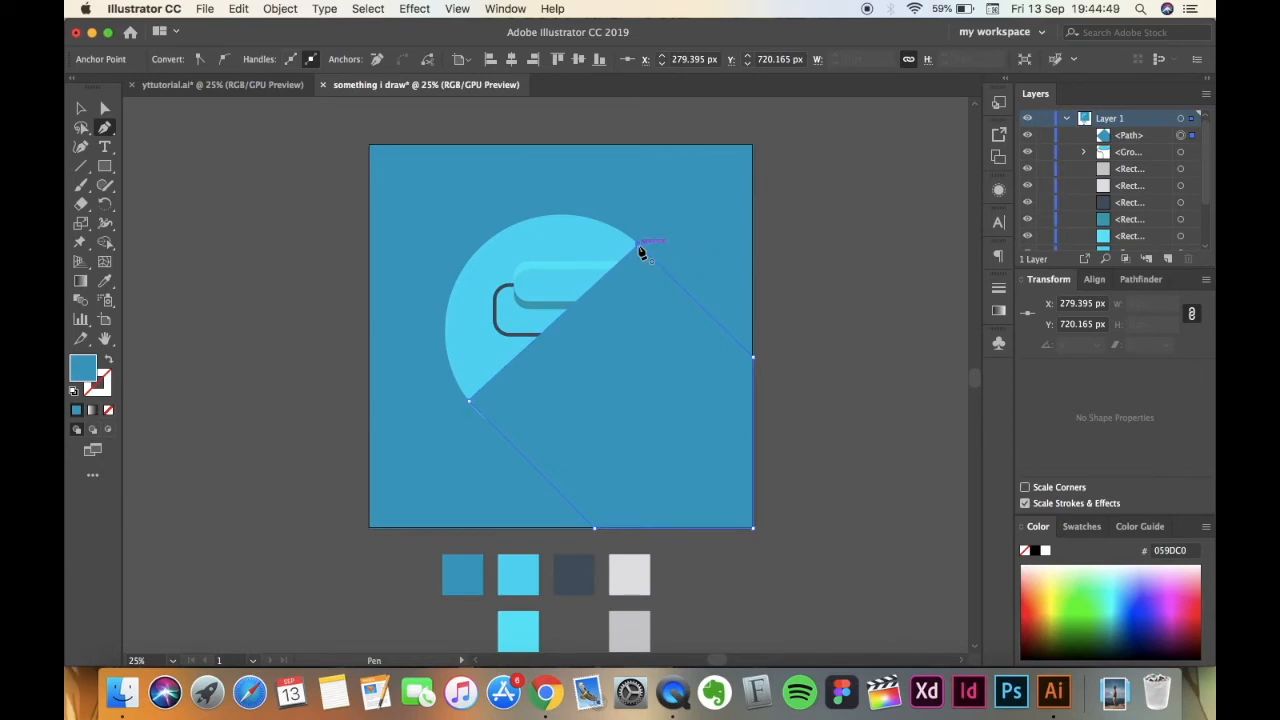
Fill the shadow shape with black 000000 and send it backward behind the paint roller.
{"action": "left_click", "coordinate": [81, 110]}
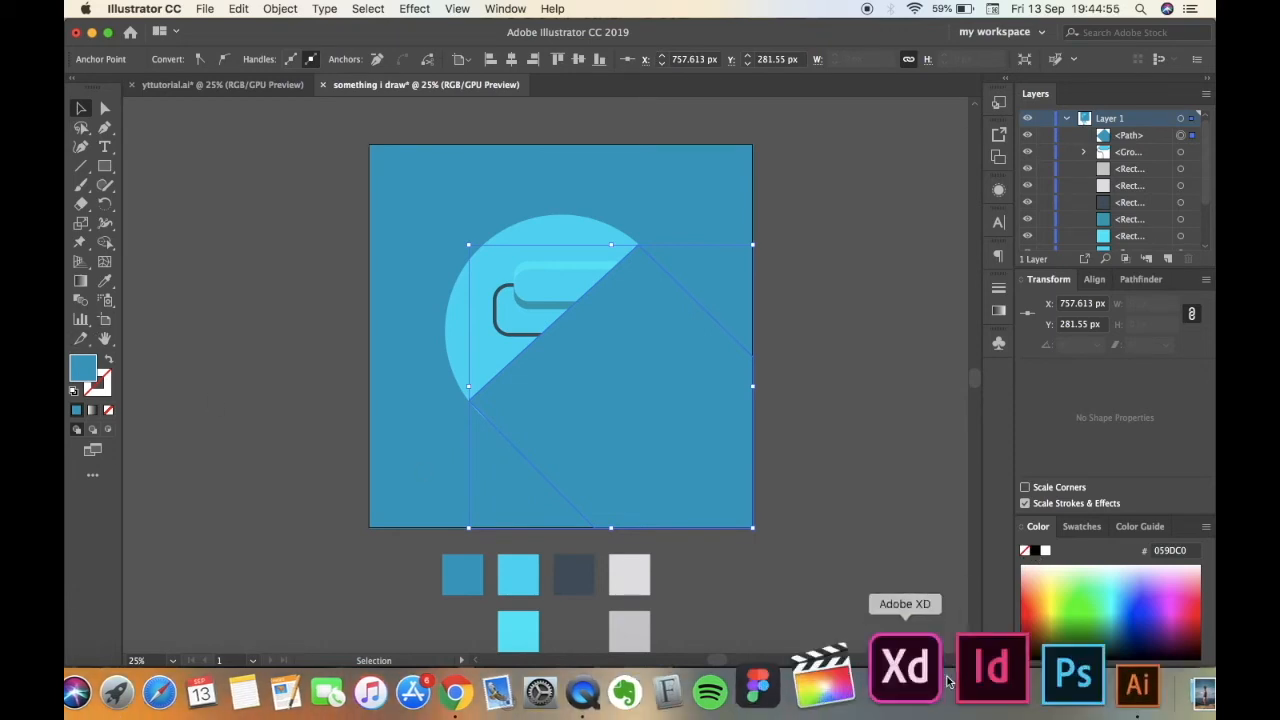
{"action": "left_click", "coordinate": [1039, 557]}
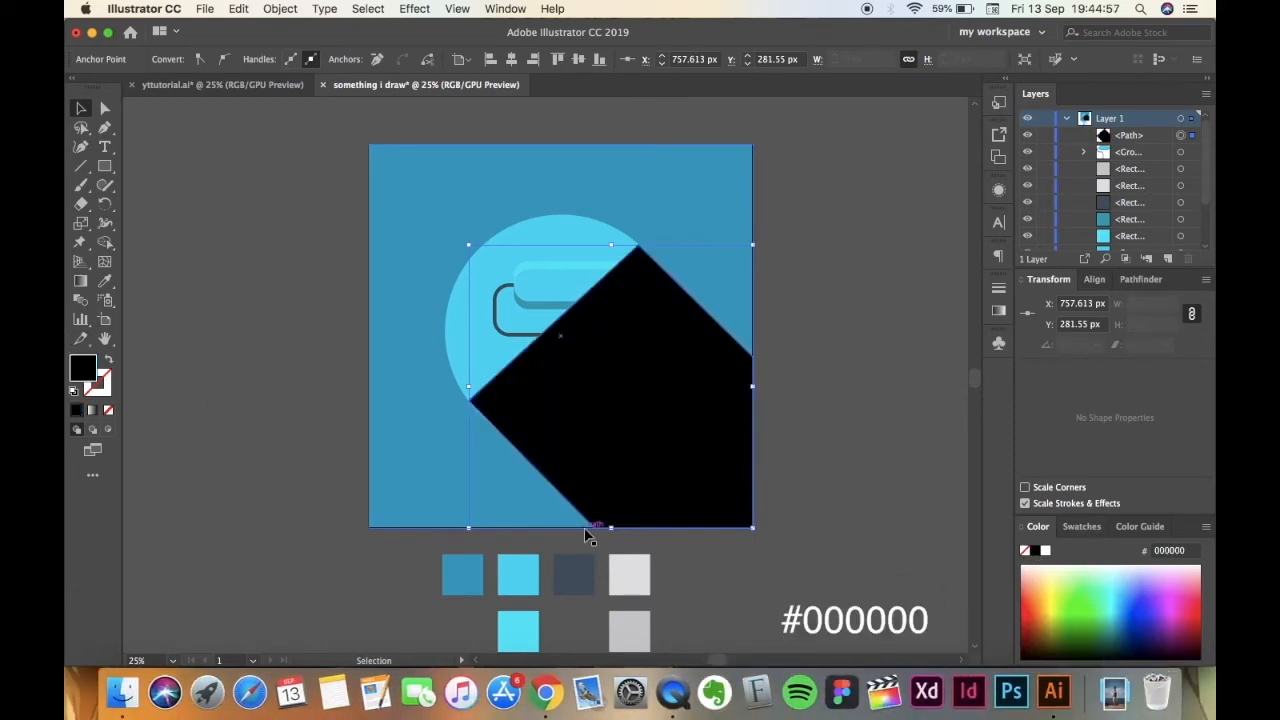
{"action": "right_click", "coordinate": [633, 403]}
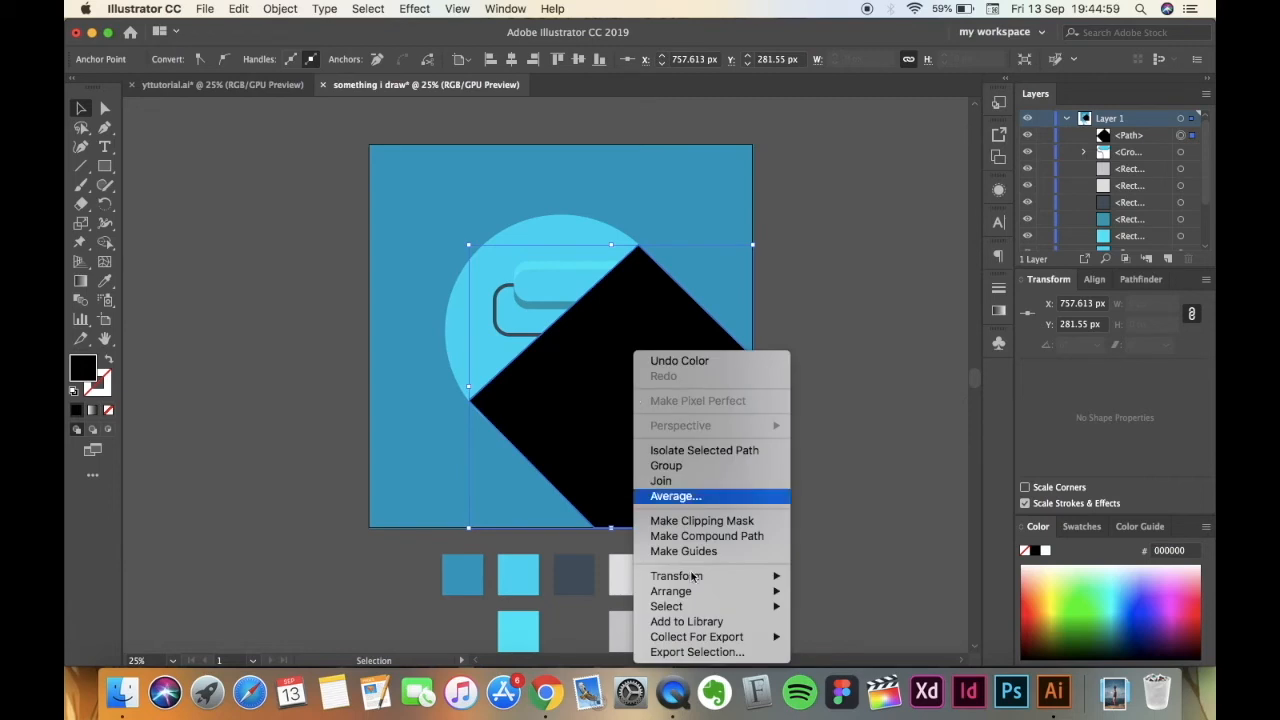
{"action": "mouse_move", "coordinate": [690, 591]}
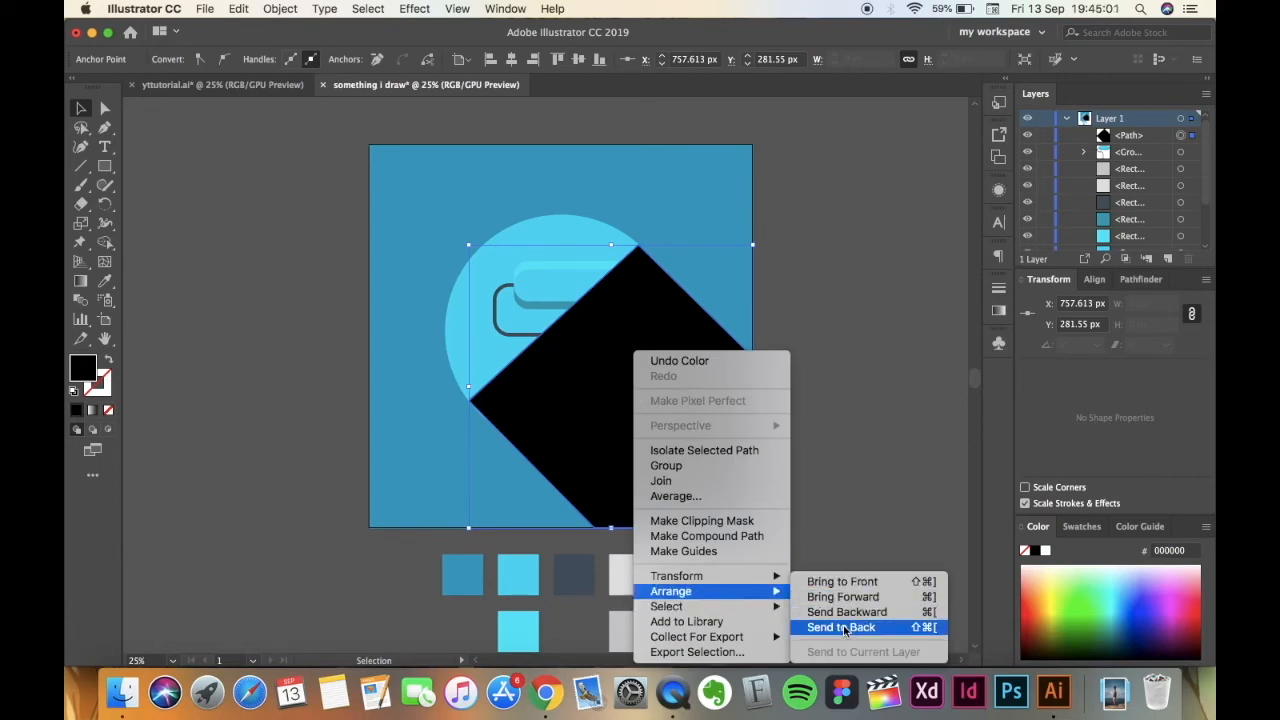
{"action": "left_click", "coordinate": [843, 612]}
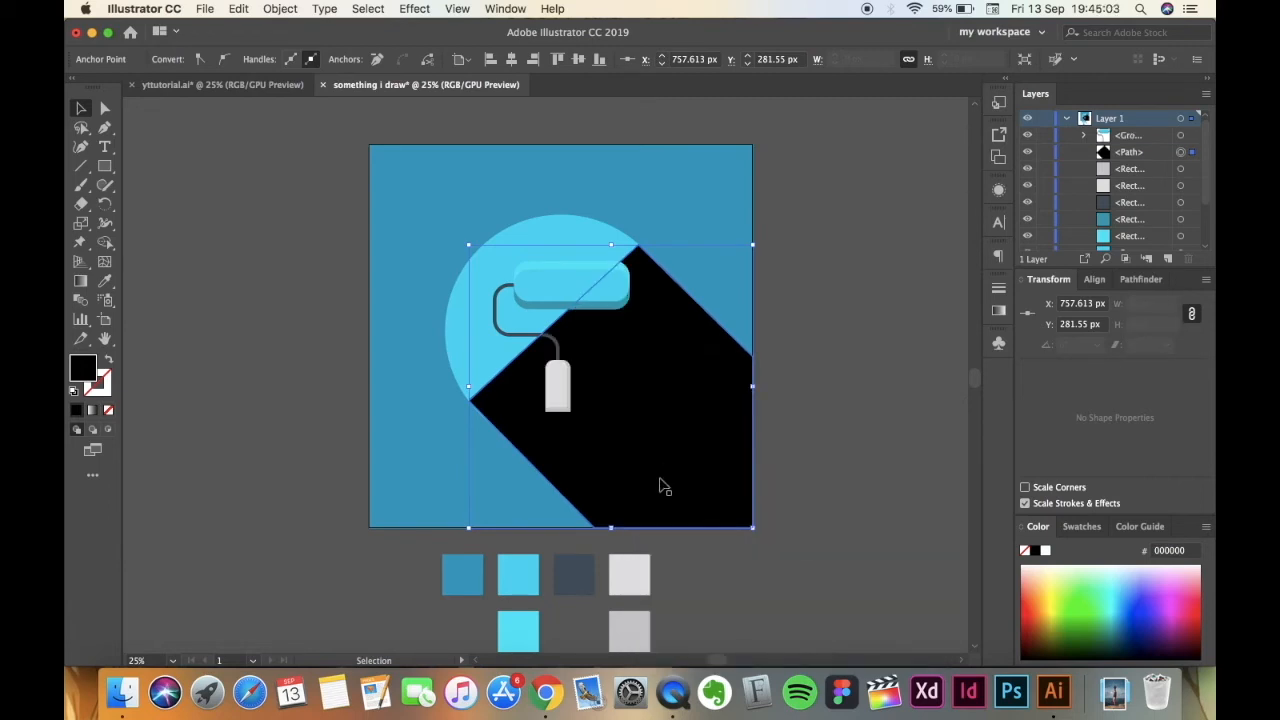
Send the black shadow shape backward two more levels in the stacking order.
{"action": "right_click", "coordinate": [590, 460]}
{"action": "mouse_move", "coordinate": [715, 592]}
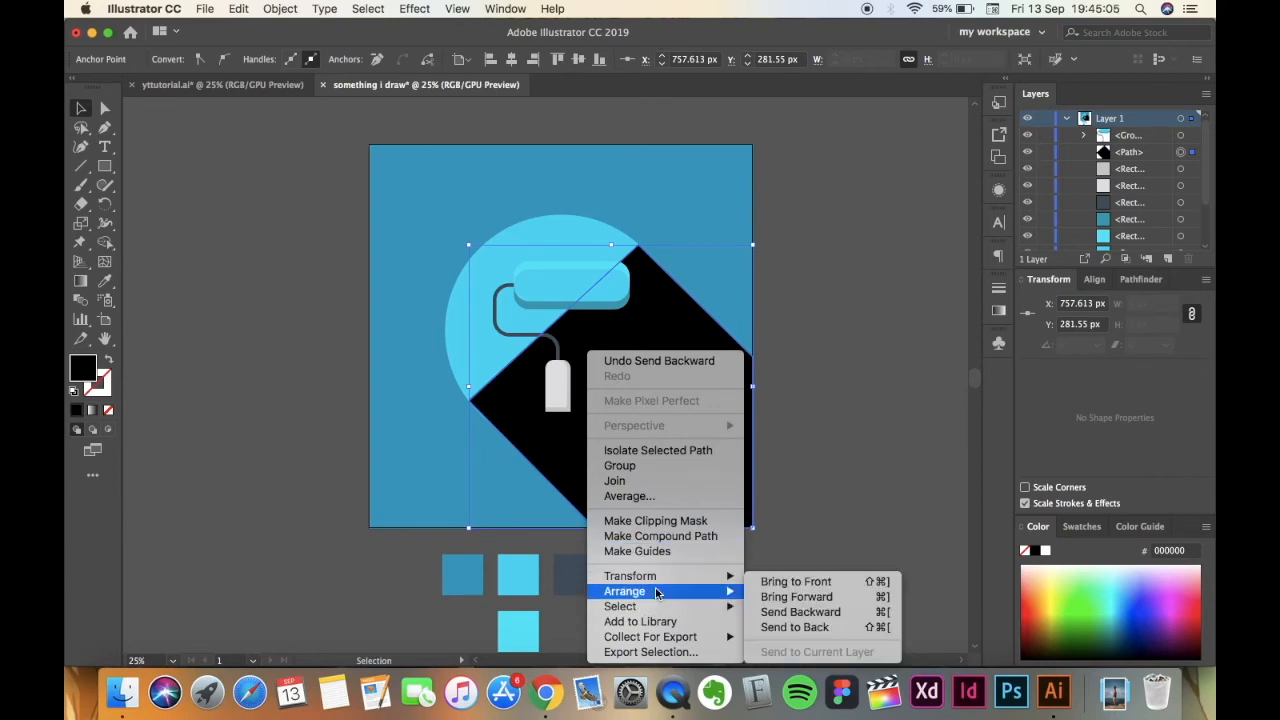
{"action": "left_click", "coordinate": [805, 612]}
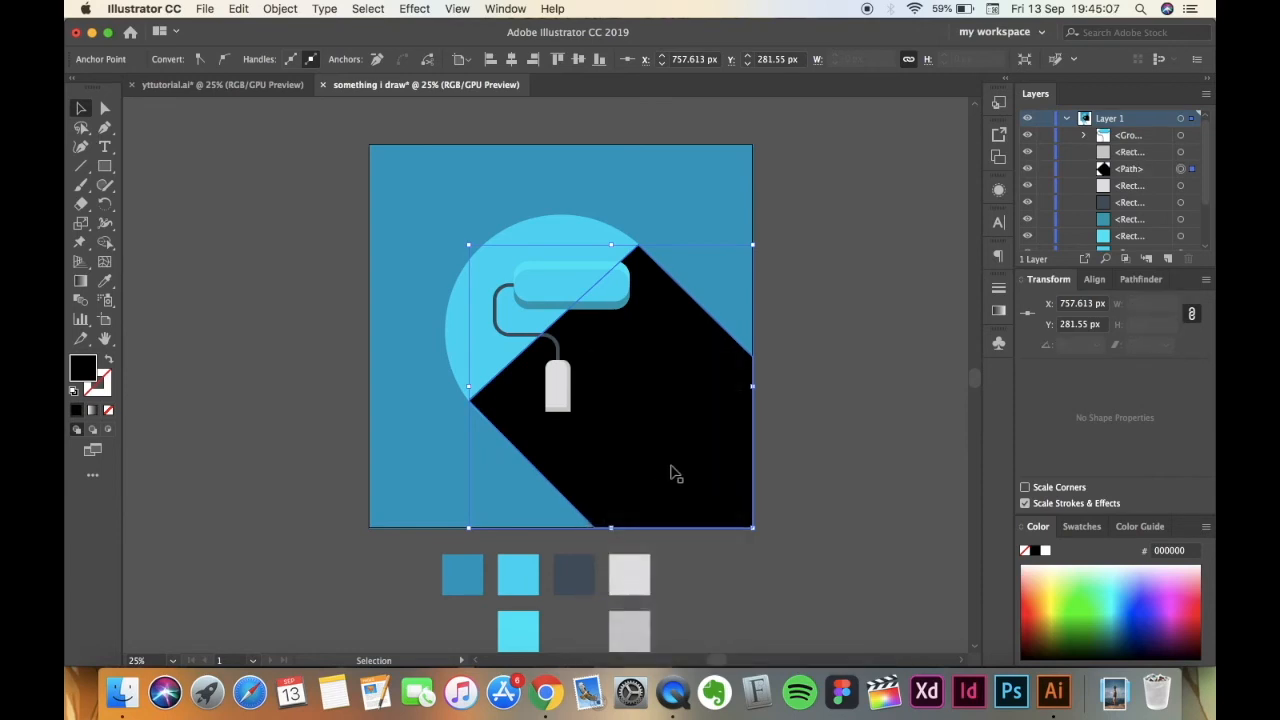
{"action": "right_click", "coordinate": [672, 473]}
{"action": "mouse_move", "coordinate": [712, 591]}
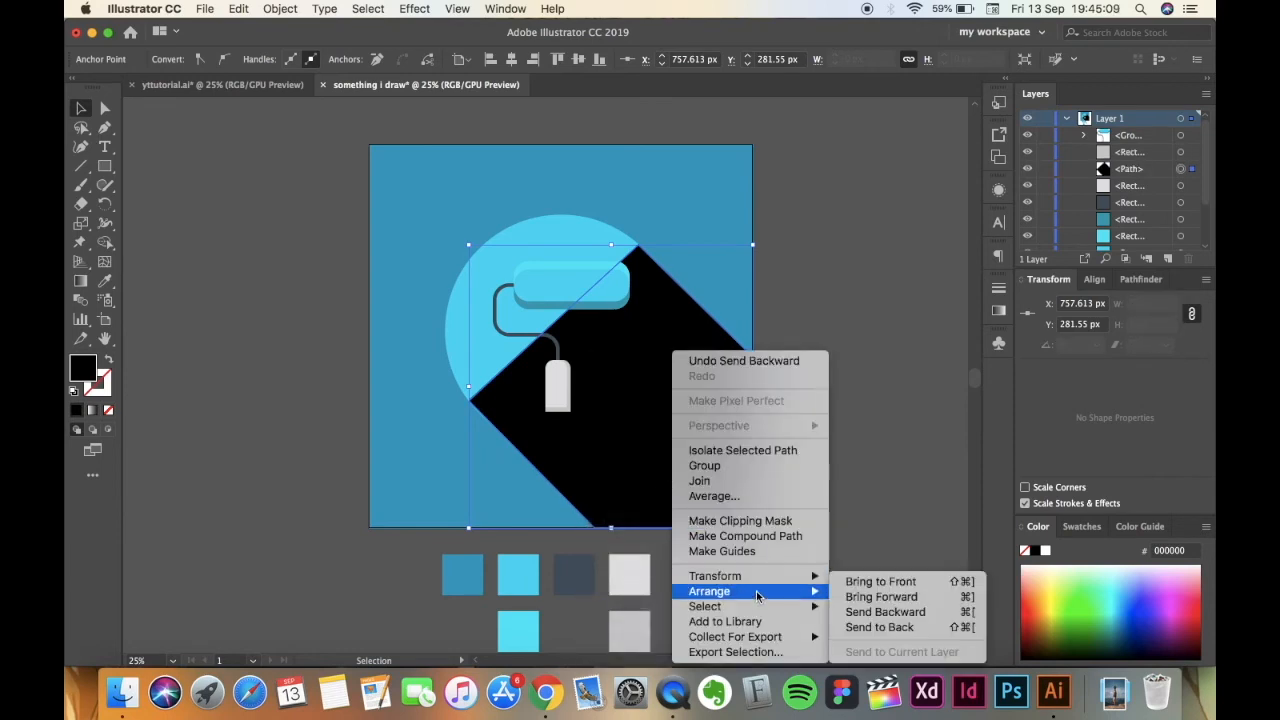
{"action": "left_click", "coordinate": [888, 612]}
Send the black shape to the back and bring it forward one level, between the background square and the circle, and deselect it.
{"action": "right_click", "coordinate": [660, 484]}
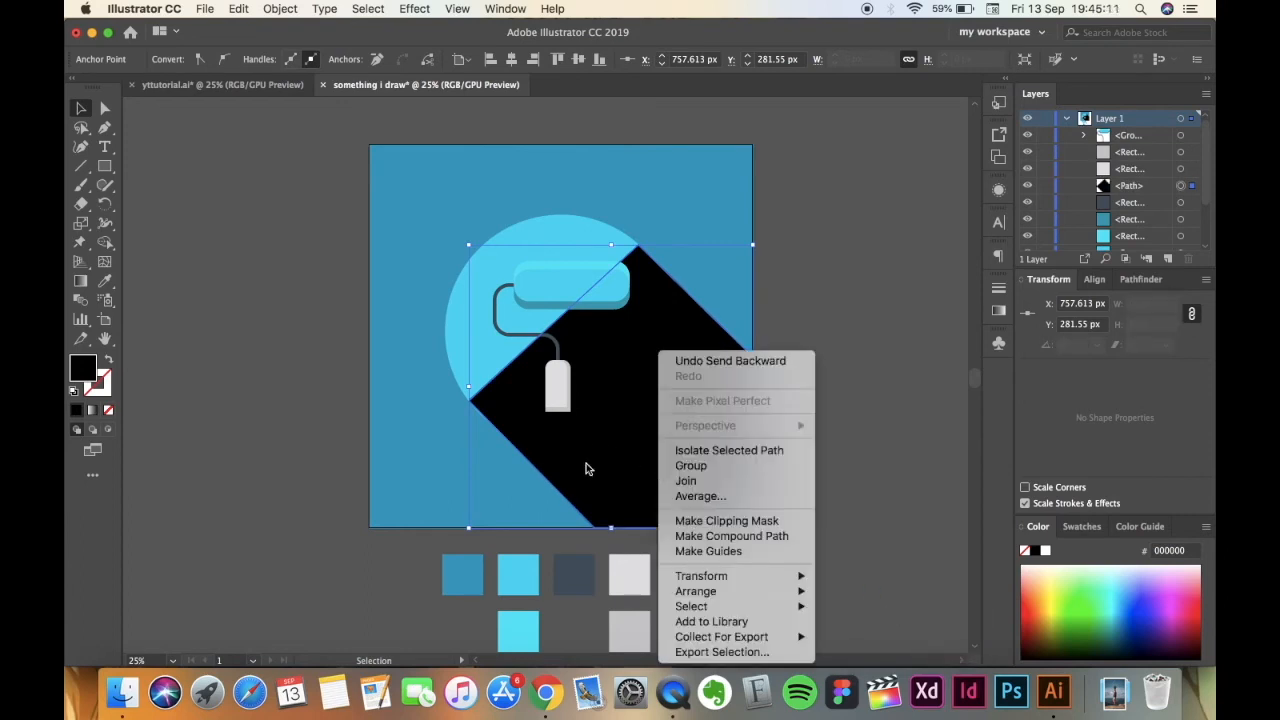
{"action": "mouse_move", "coordinate": [730, 594]}
{"action": "left_click", "coordinate": [852, 627]}
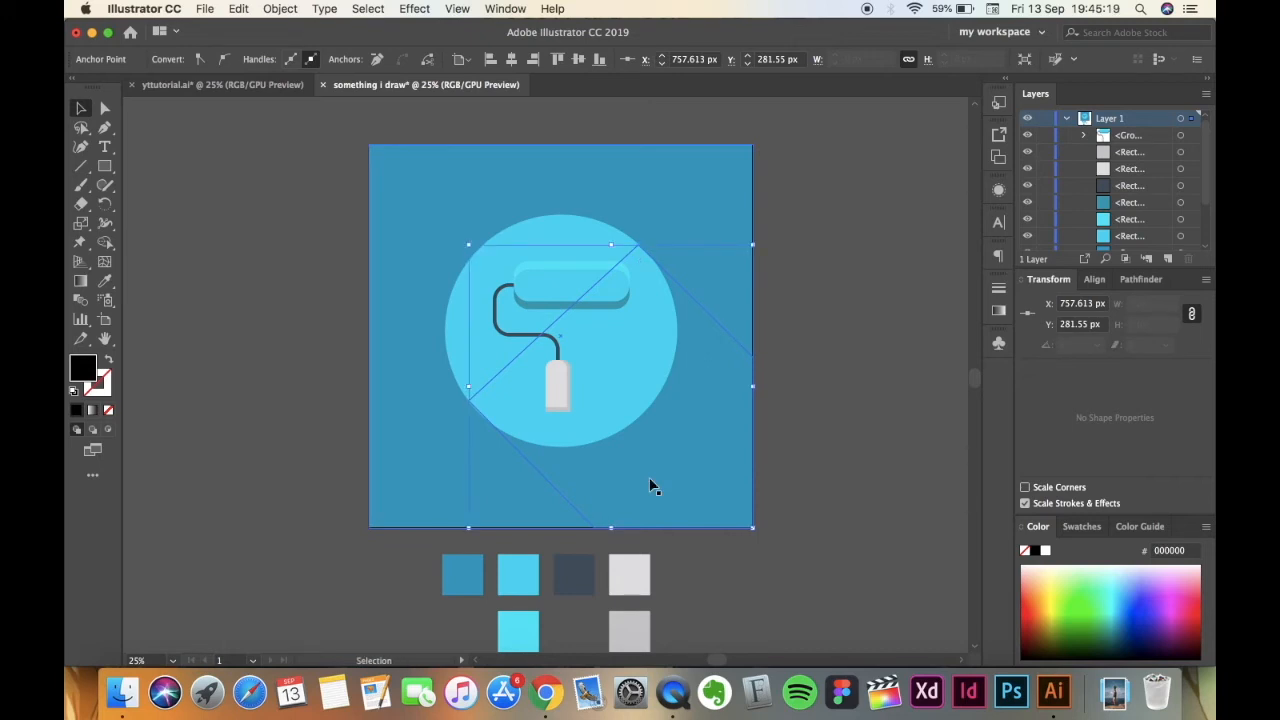
{"action": "key", "text": "a"}
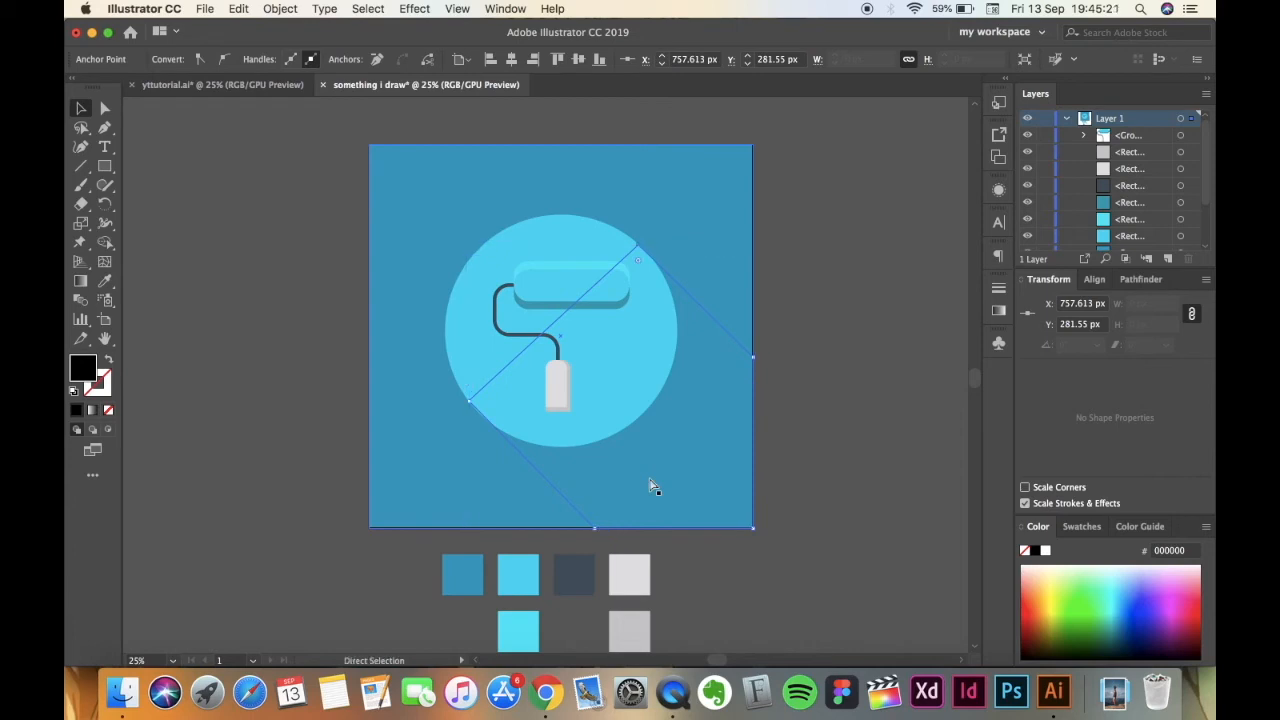
{"action": "key", "text": "super+bracketright"}
{"action": "key", "text": "v"}
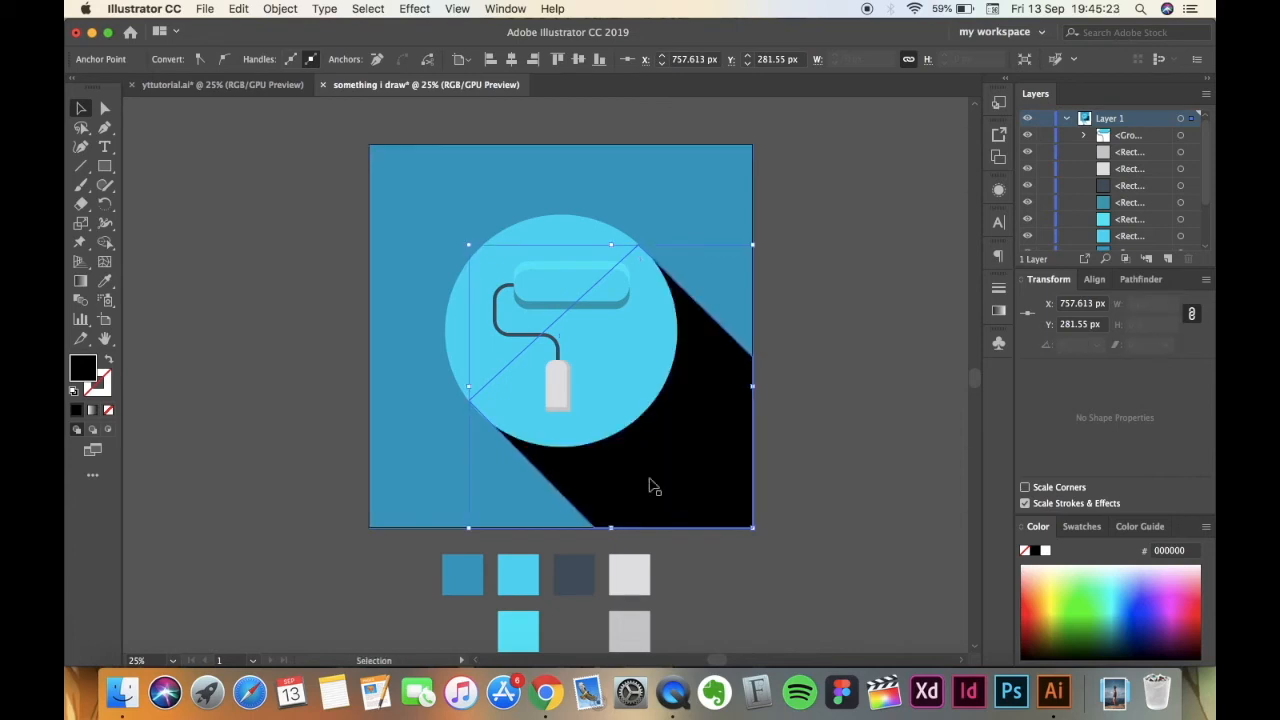
{"action": "left_click", "coordinate": [773, 450]}
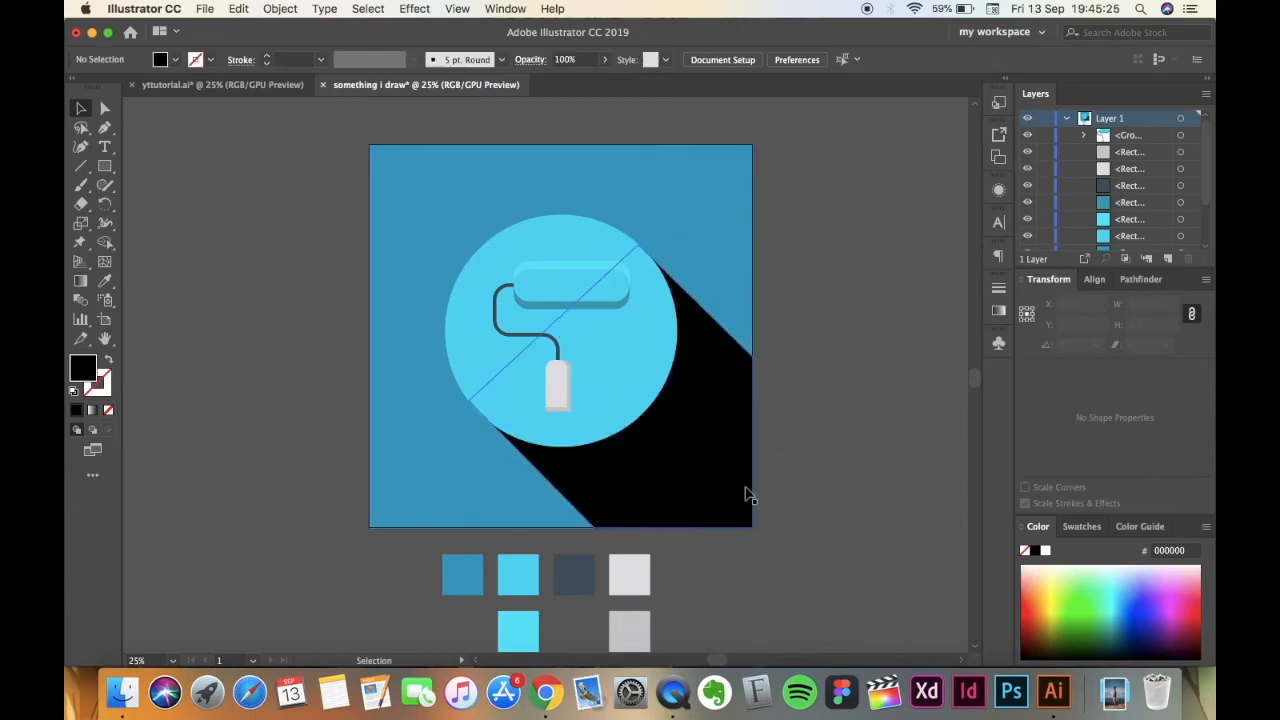
Try 10% opacity on the black shadow shape, settle on 8%, and deselect it.
{"action": "left_click", "coordinate": [746, 491]}
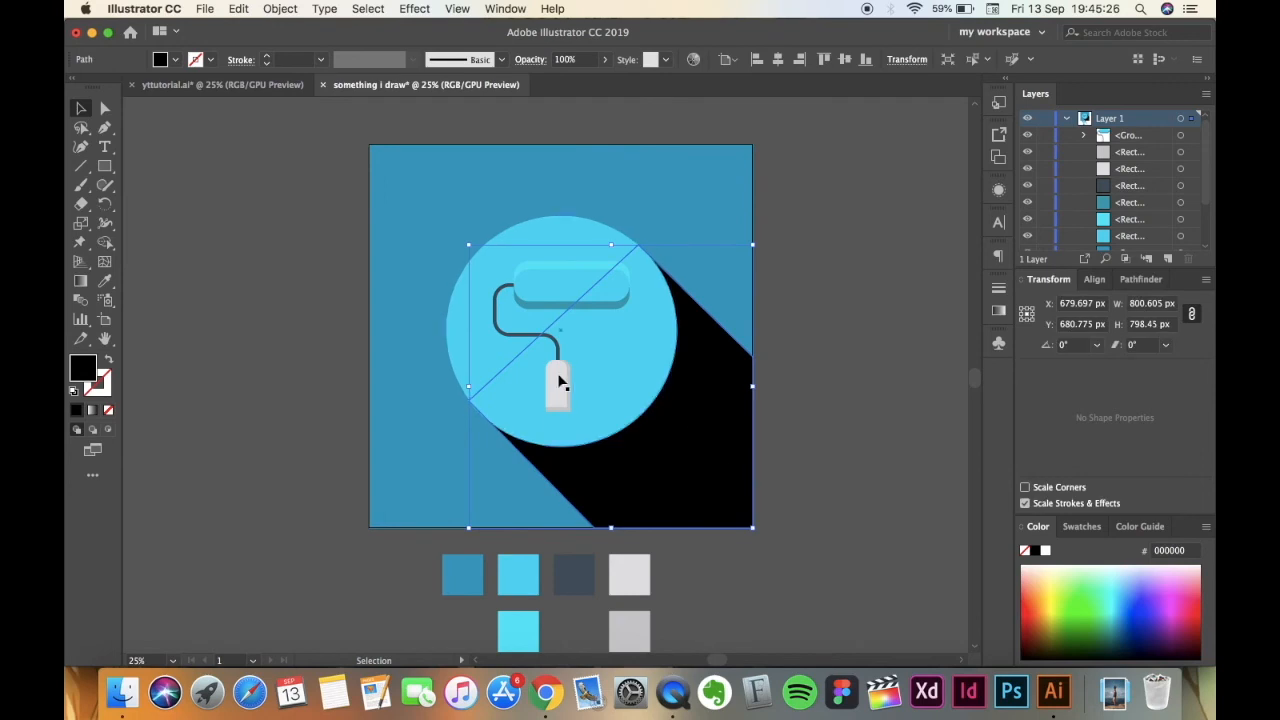
{"action": "left_click", "coordinate": [605, 61]}
{"action": "left_click", "coordinate": [568, 62]}
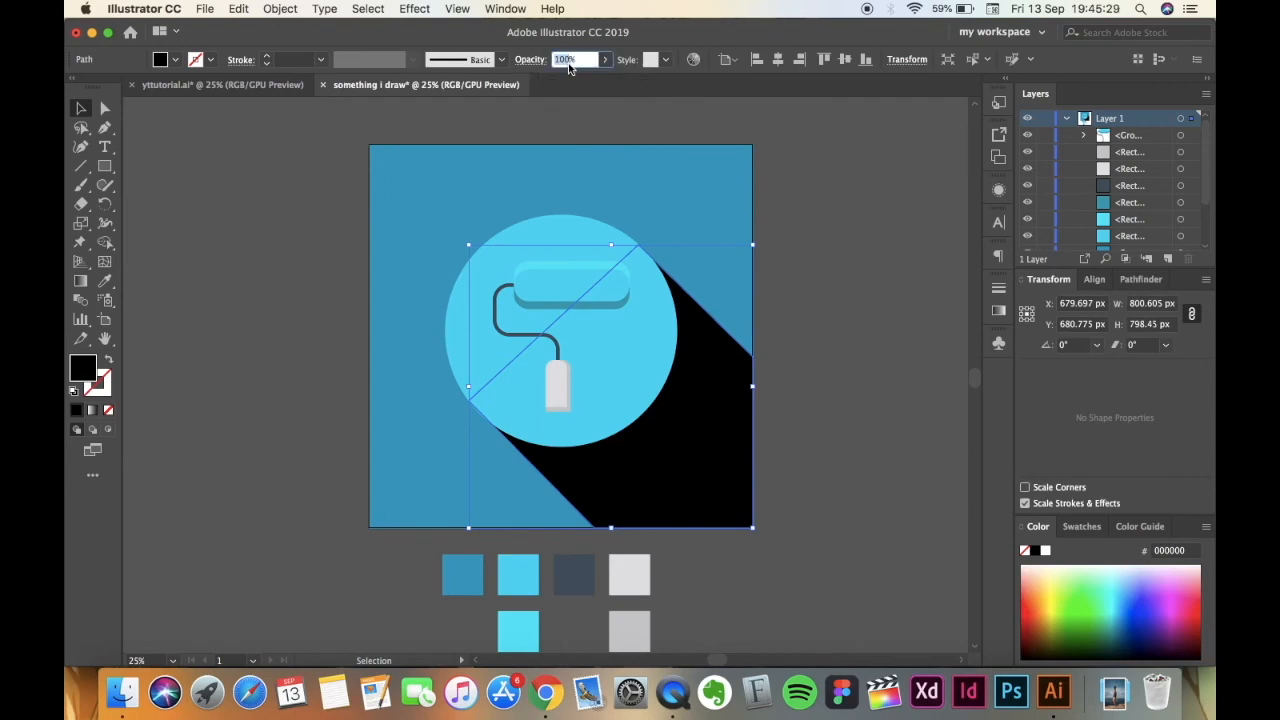
{"action": "type", "text": "10"}
{"action": "key", "text": "Return"}
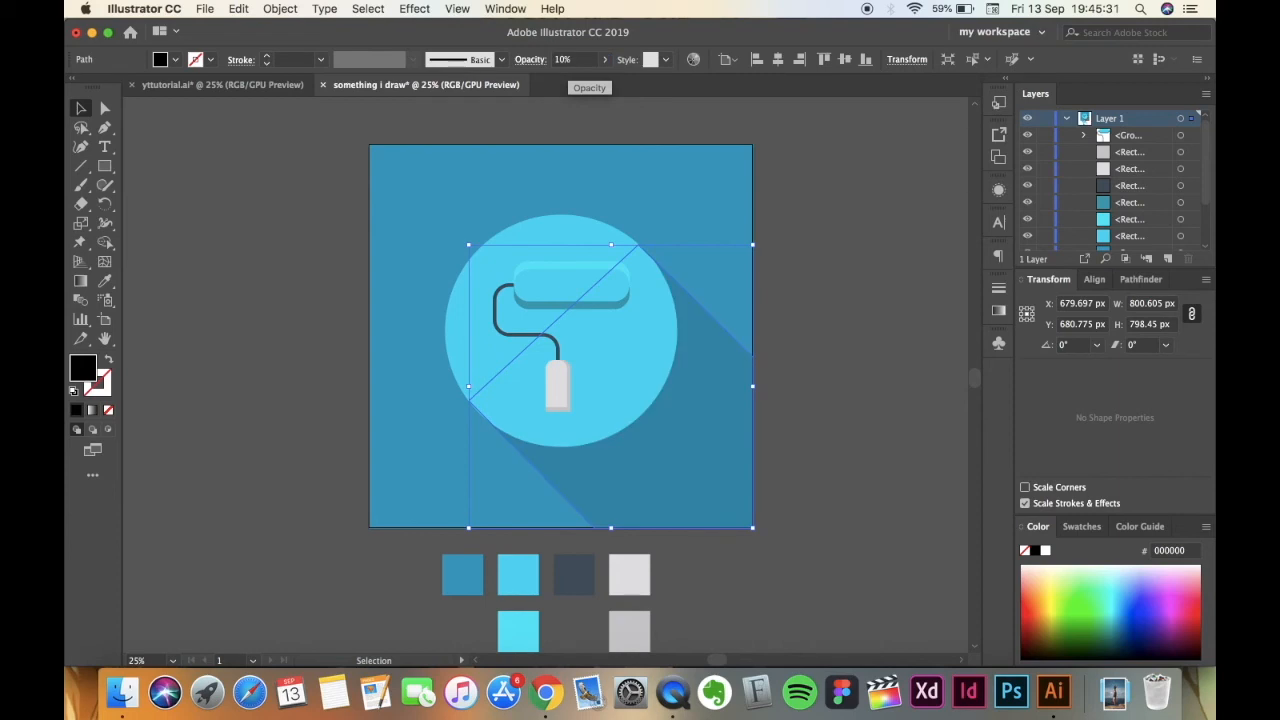
{"action": "left_click", "coordinate": [563, 59]}
{"action": "type", "text": "8"}
{"action": "key", "text": "Return"}
{"action": "left_click", "coordinate": [254, 385]}
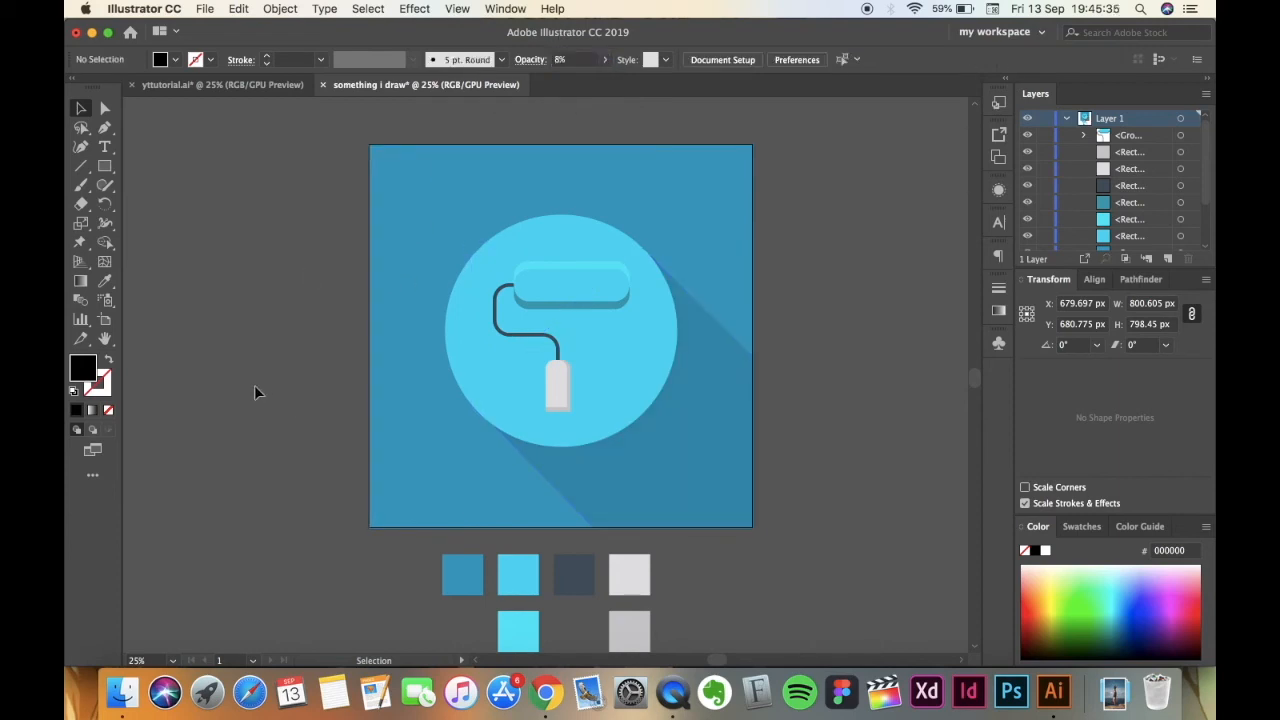
{"action": "key", "text": "super+minus"}
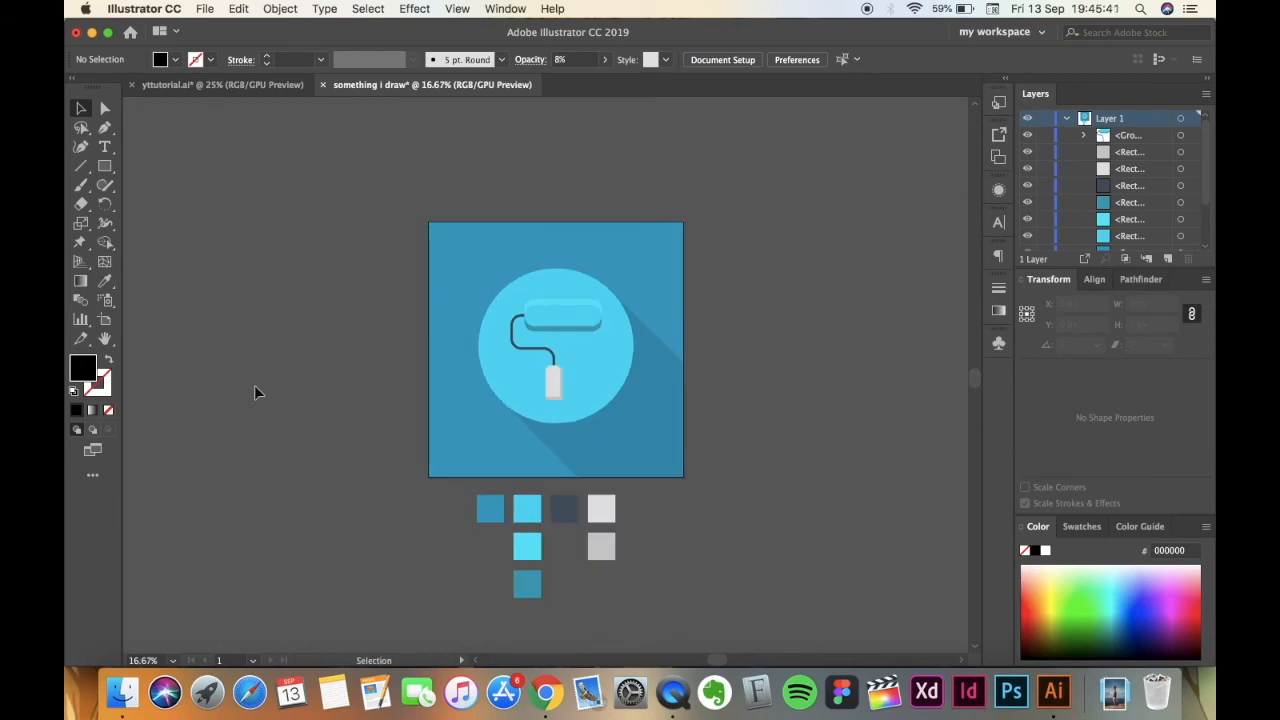
{"action": "key", "text": "super+equal"}
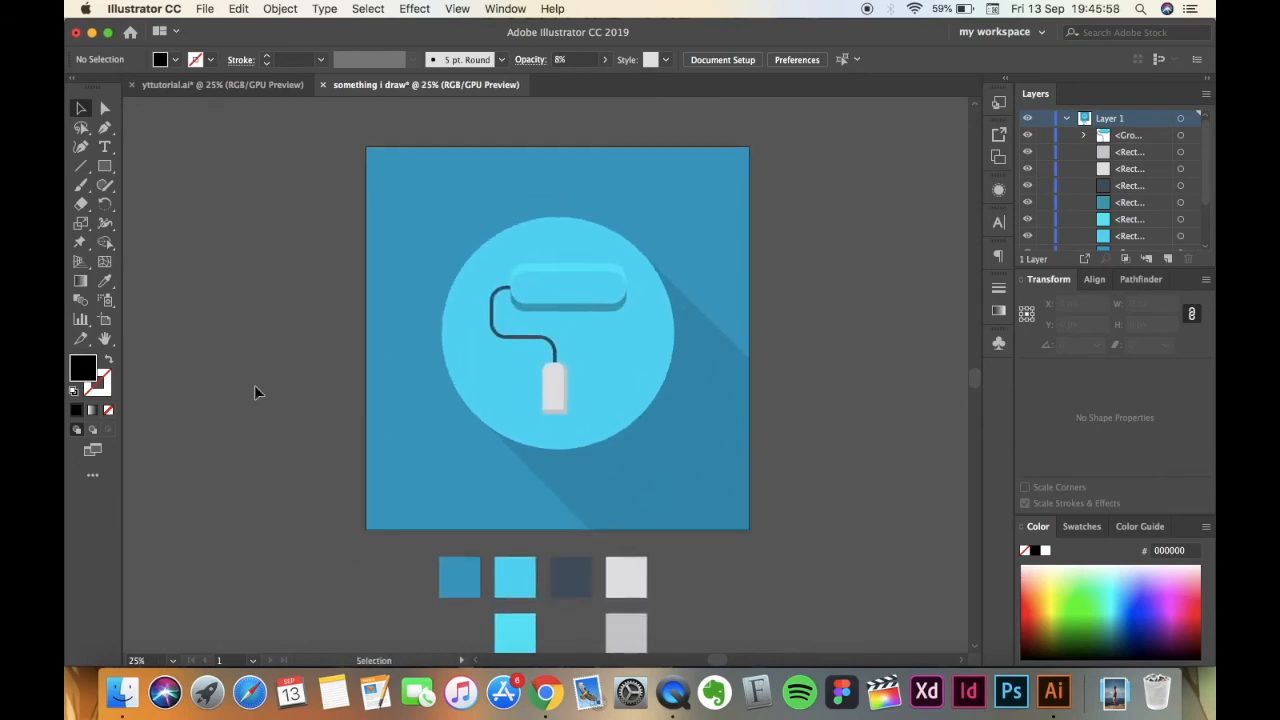